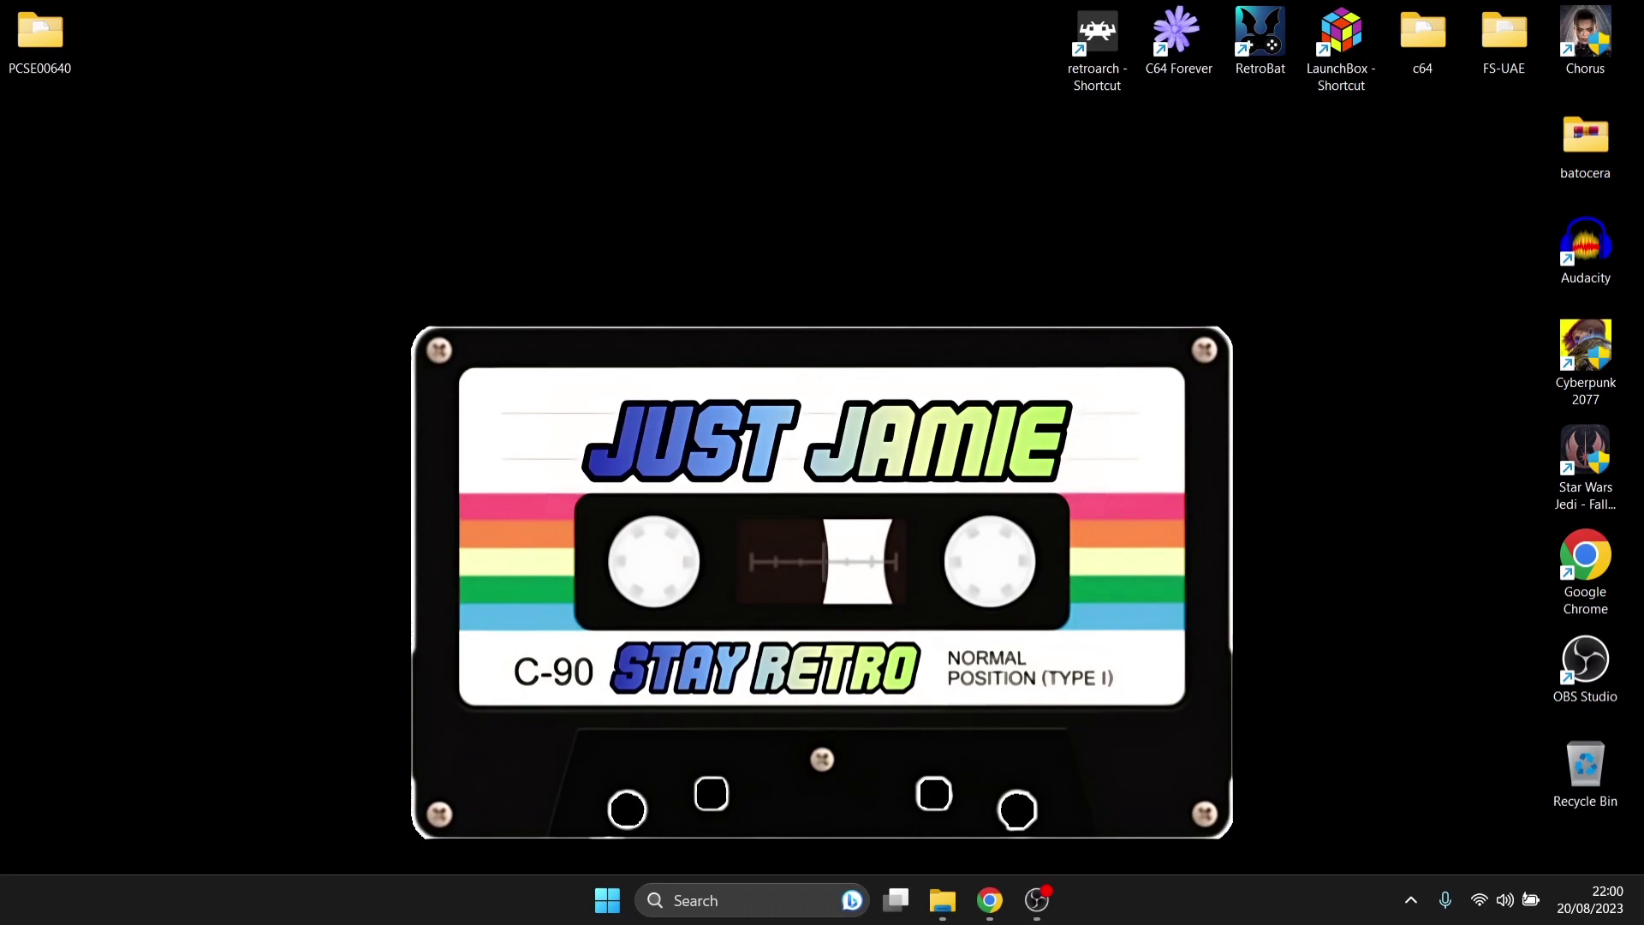
Examine the Vita3K compatibility list in Chrome, filtering it by the Playable and Ingame + tags, and close that page.
left_click(990, 900)
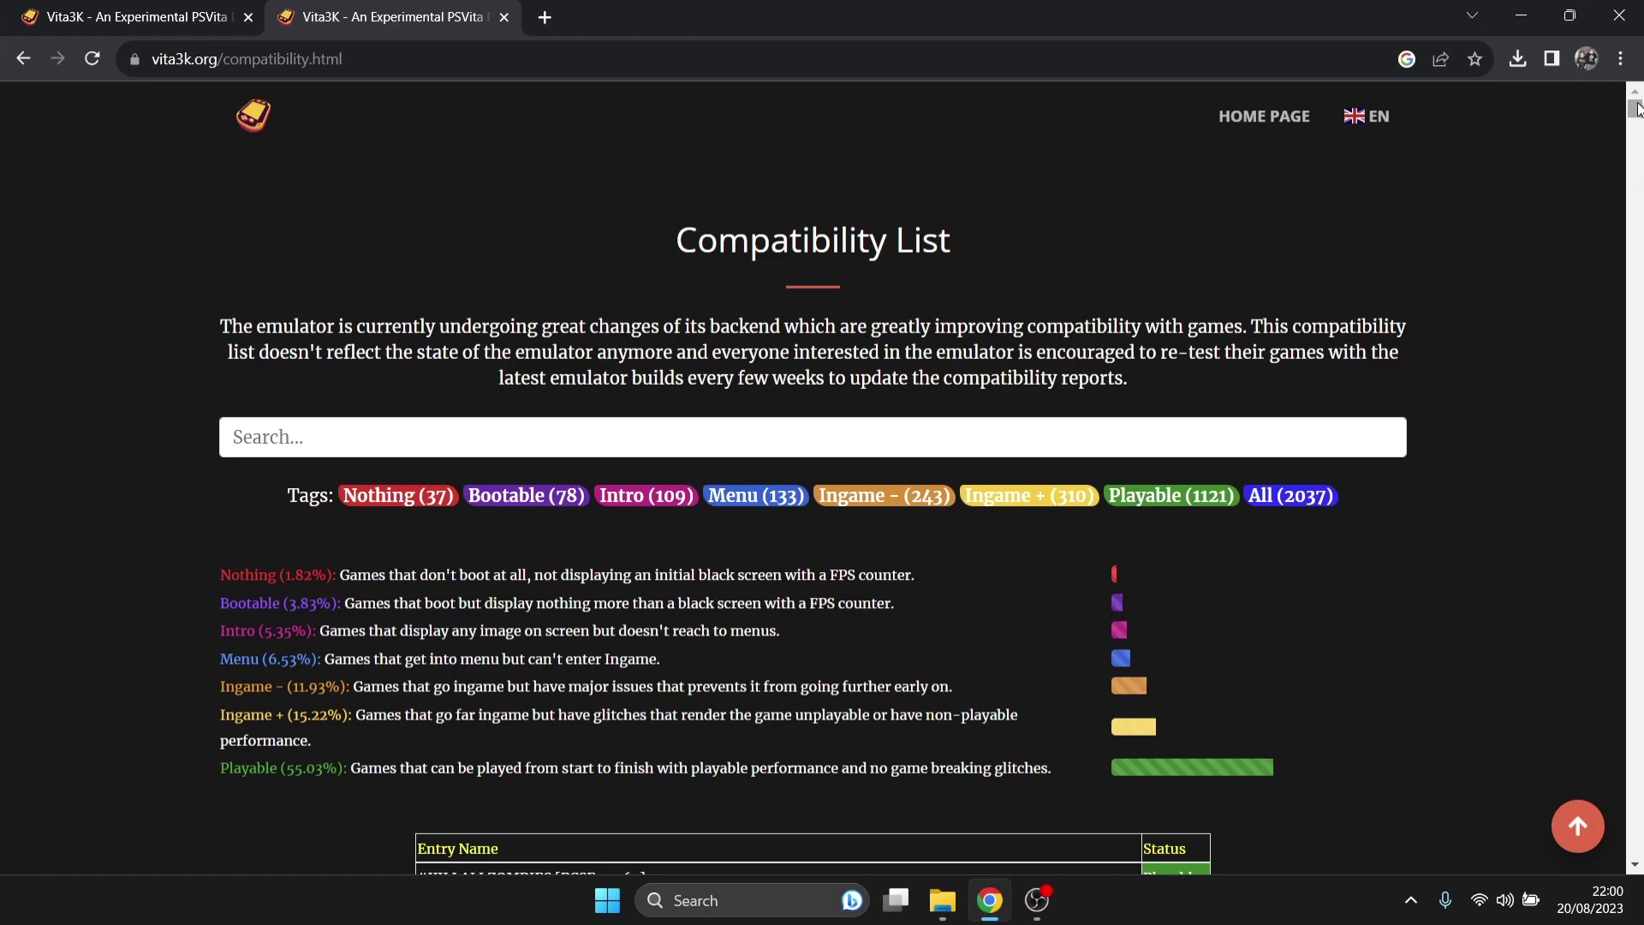
left_click_drag(1636, 107, 1636, 109)
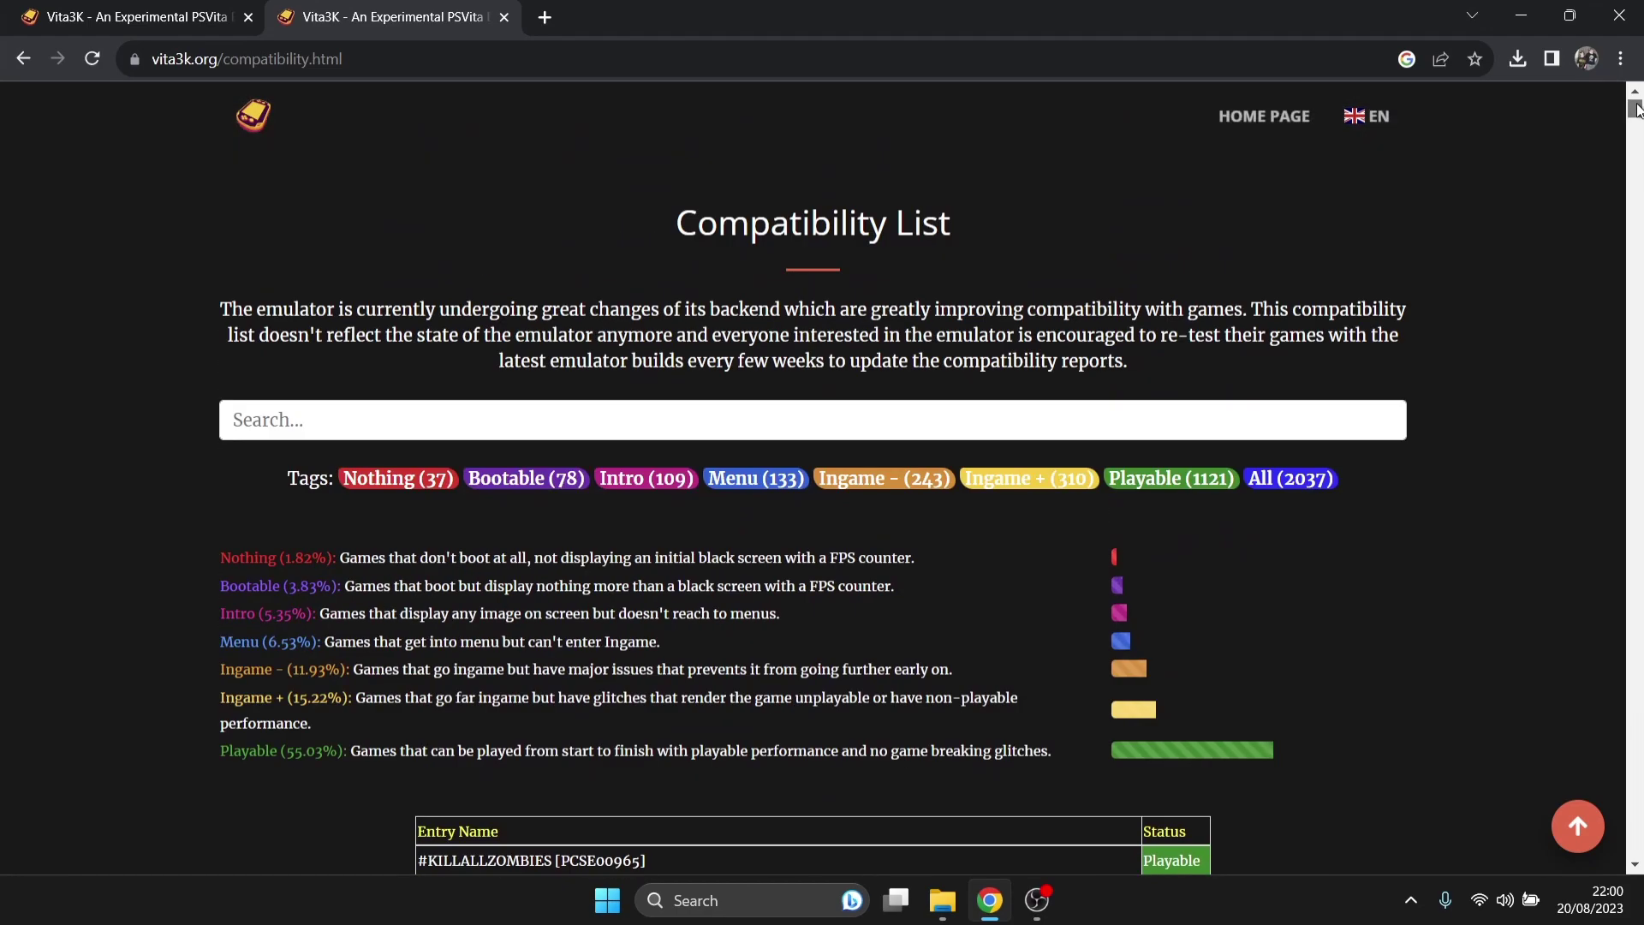
left_click(1156, 483)
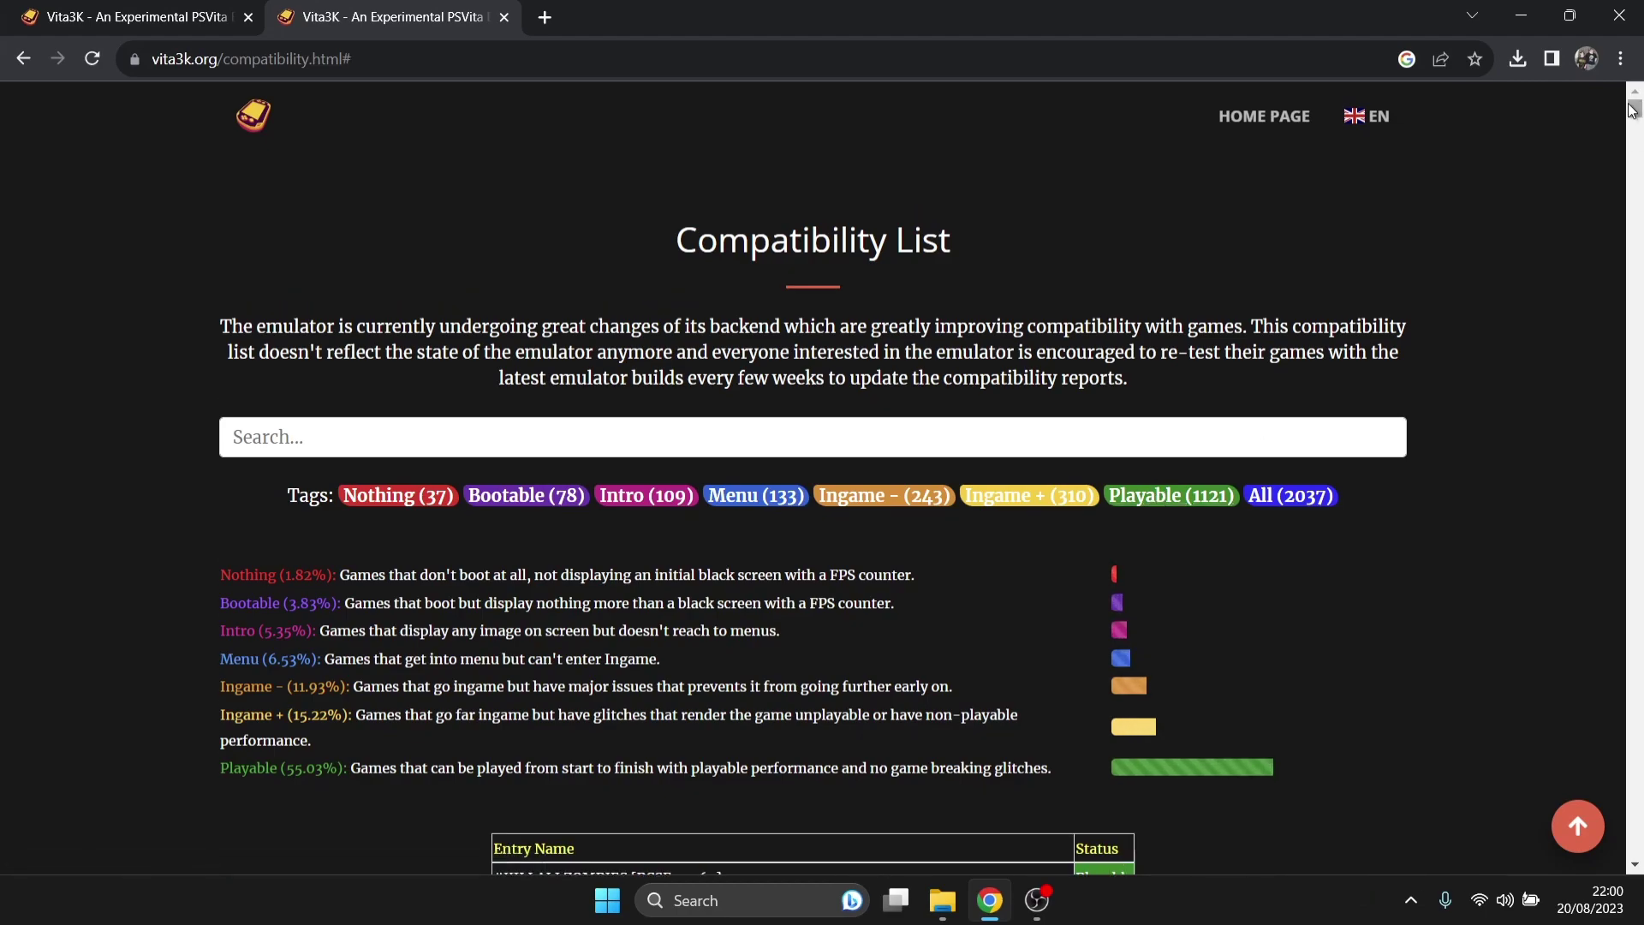
mouse_move(1631, 109)
left_mouse_down()
mouse_move(1639, 287)
mouse_move(1636, 107)
left_mouse_up()
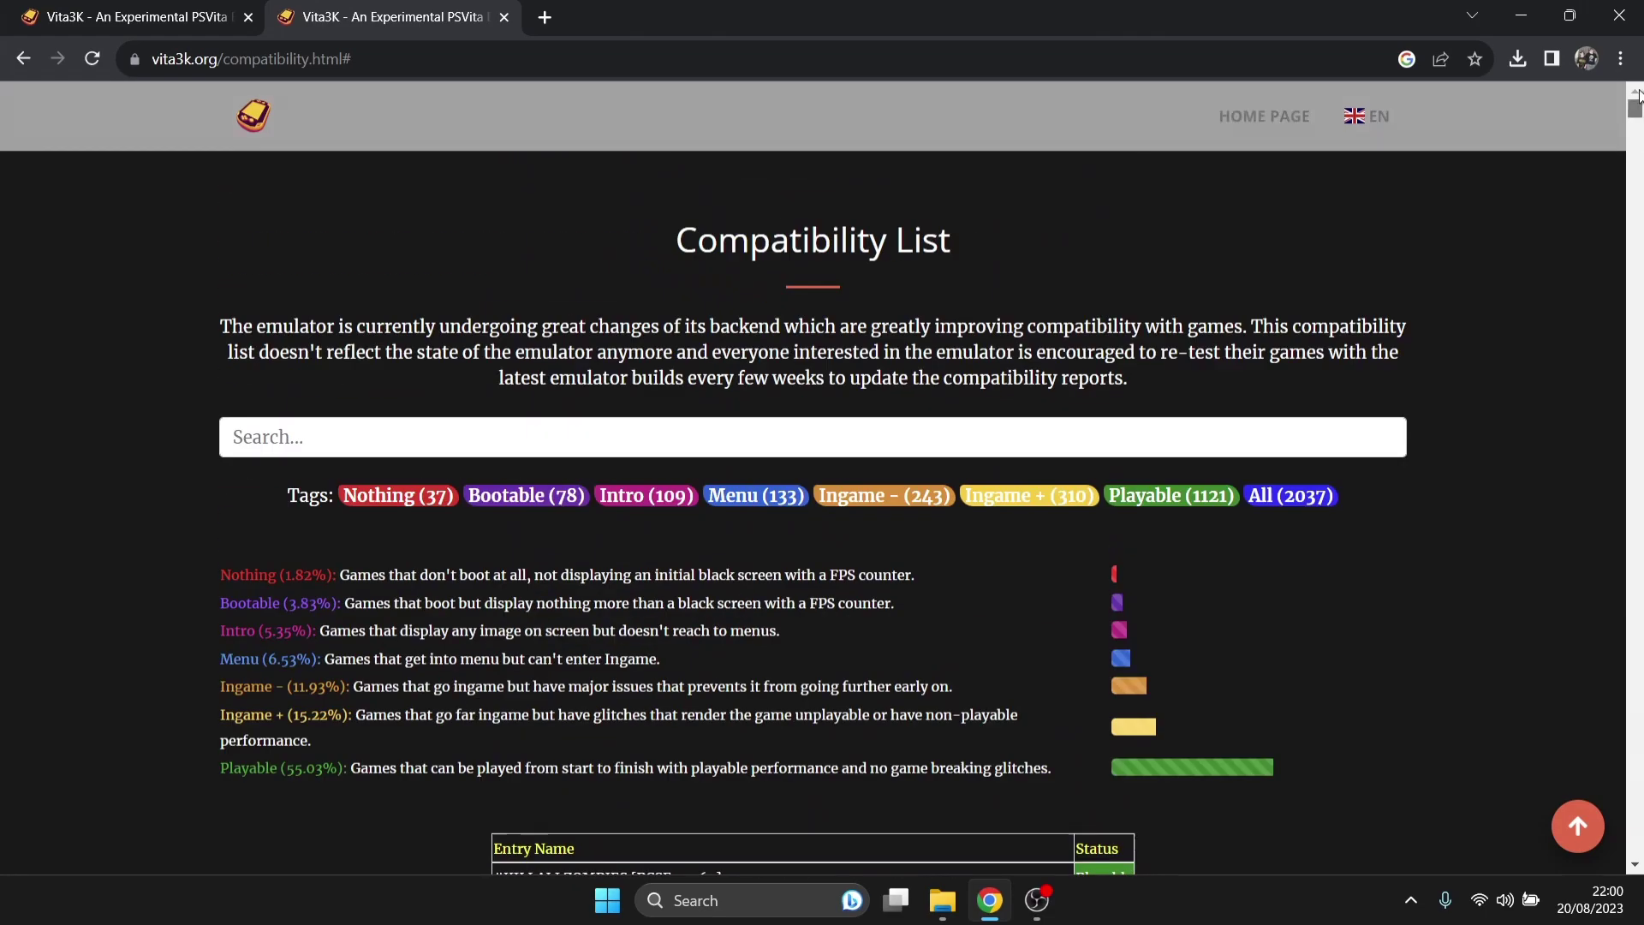
left_click(1041, 506)
scroll(1638, 167, "down", 1)
mouse_move(1639, 167)
left_mouse_down()
mouse_move(1639, 190)
mouse_move(1639, 167)
left_mouse_up()
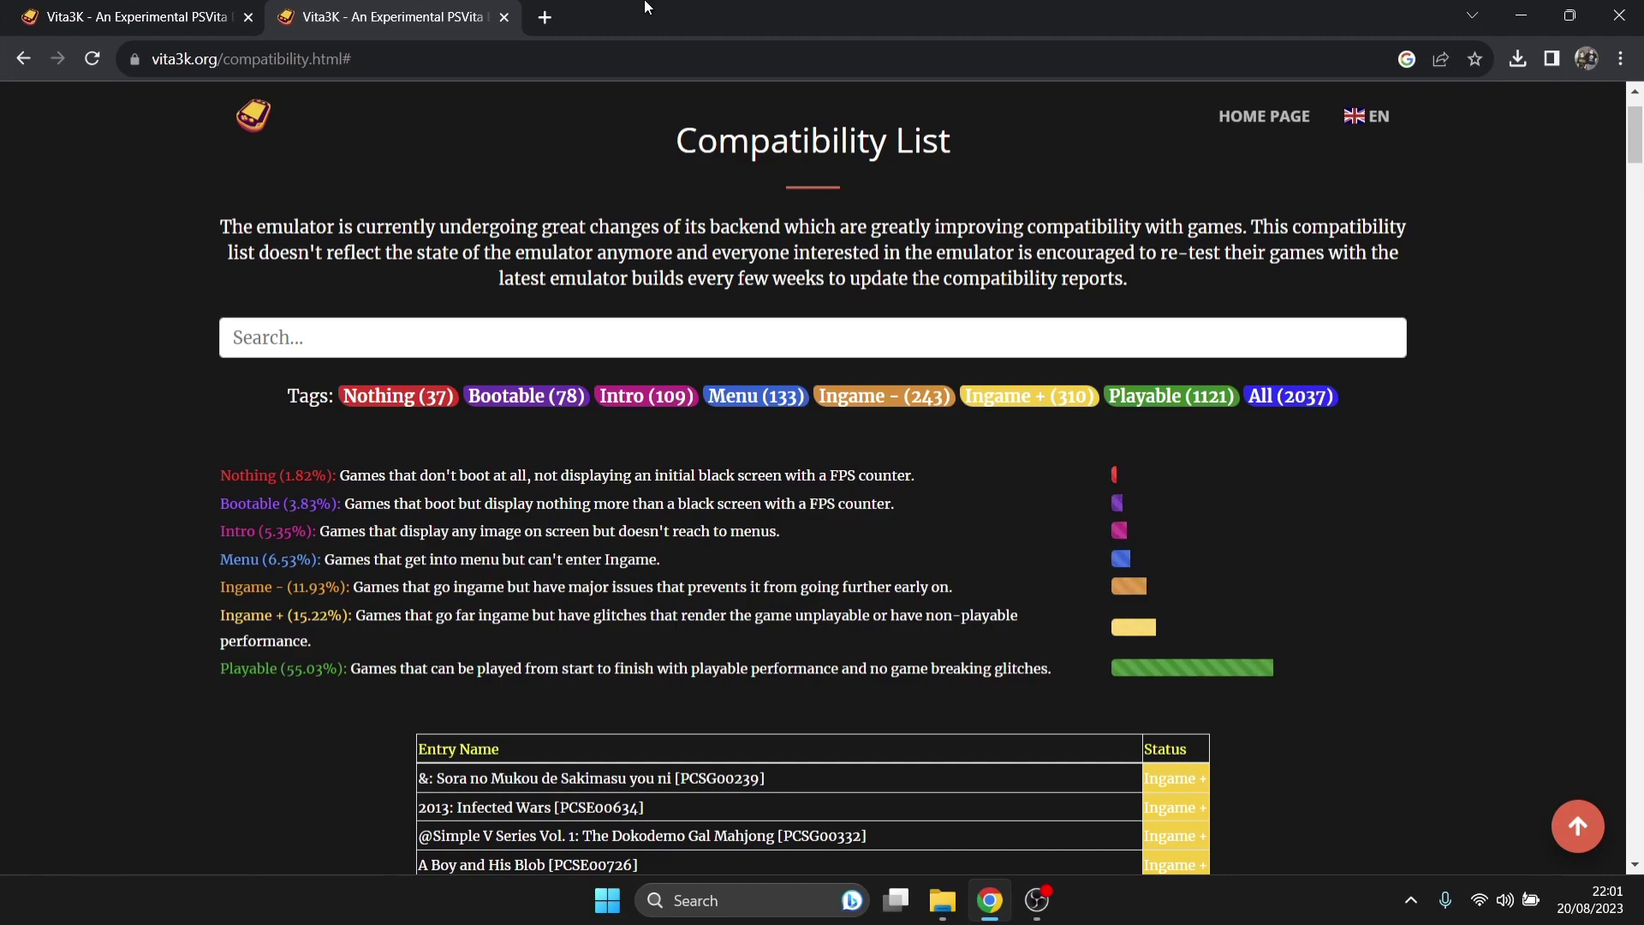
left_click(504, 19)
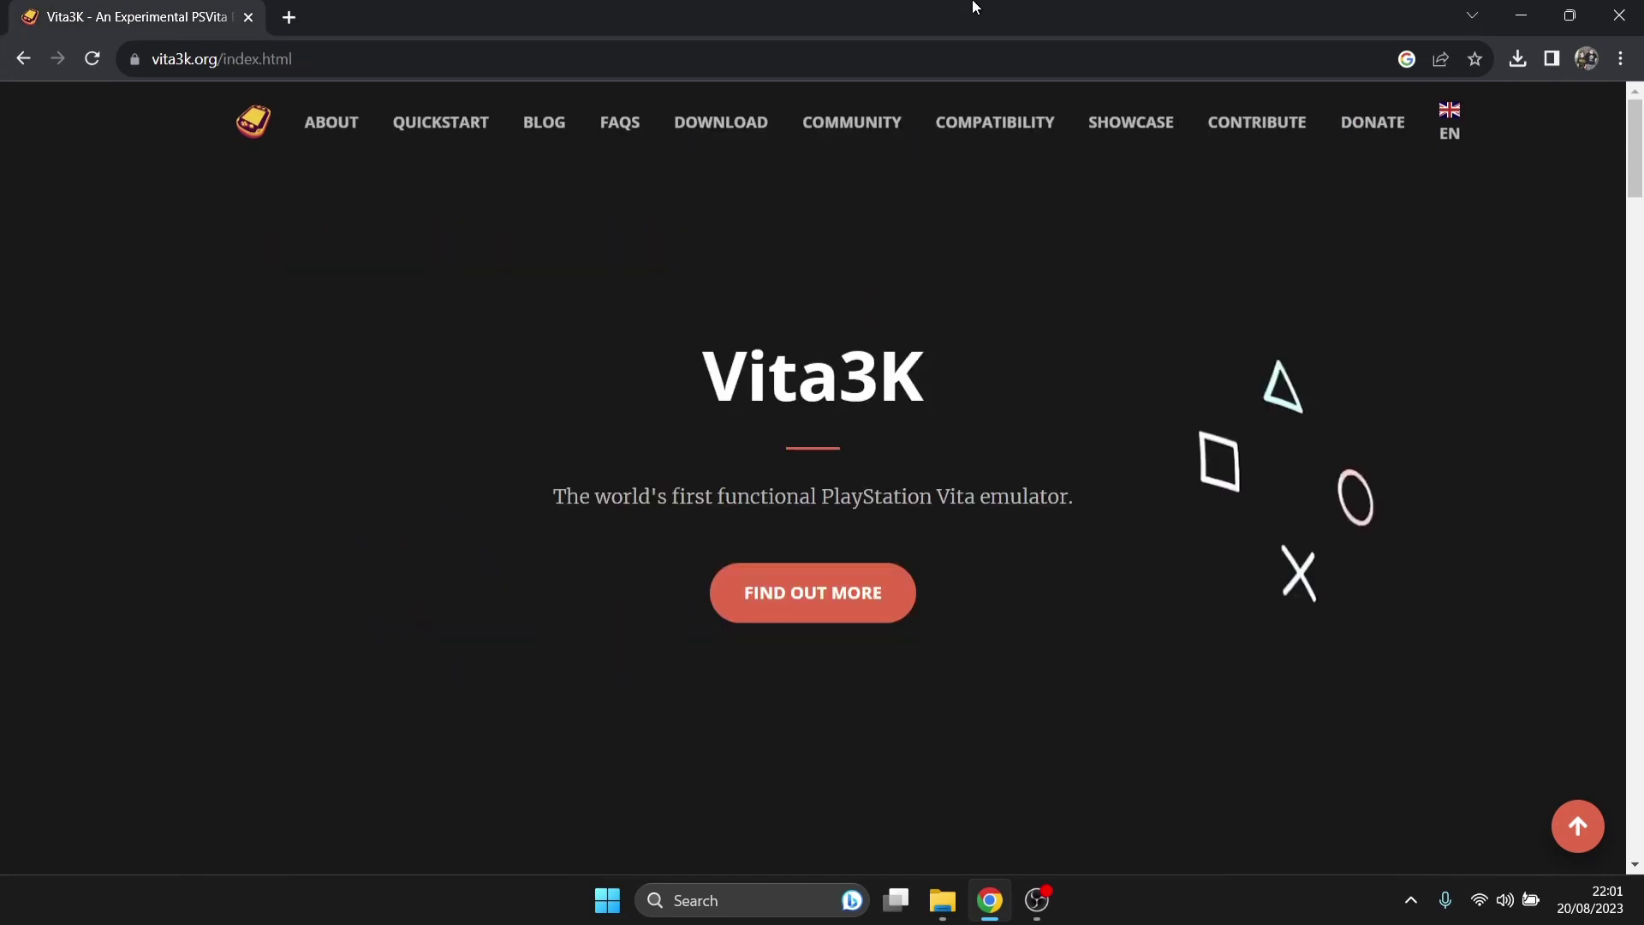
Download the Windows nightly build from the Vita3K site's download section and close the browser.
left_click(730, 125)
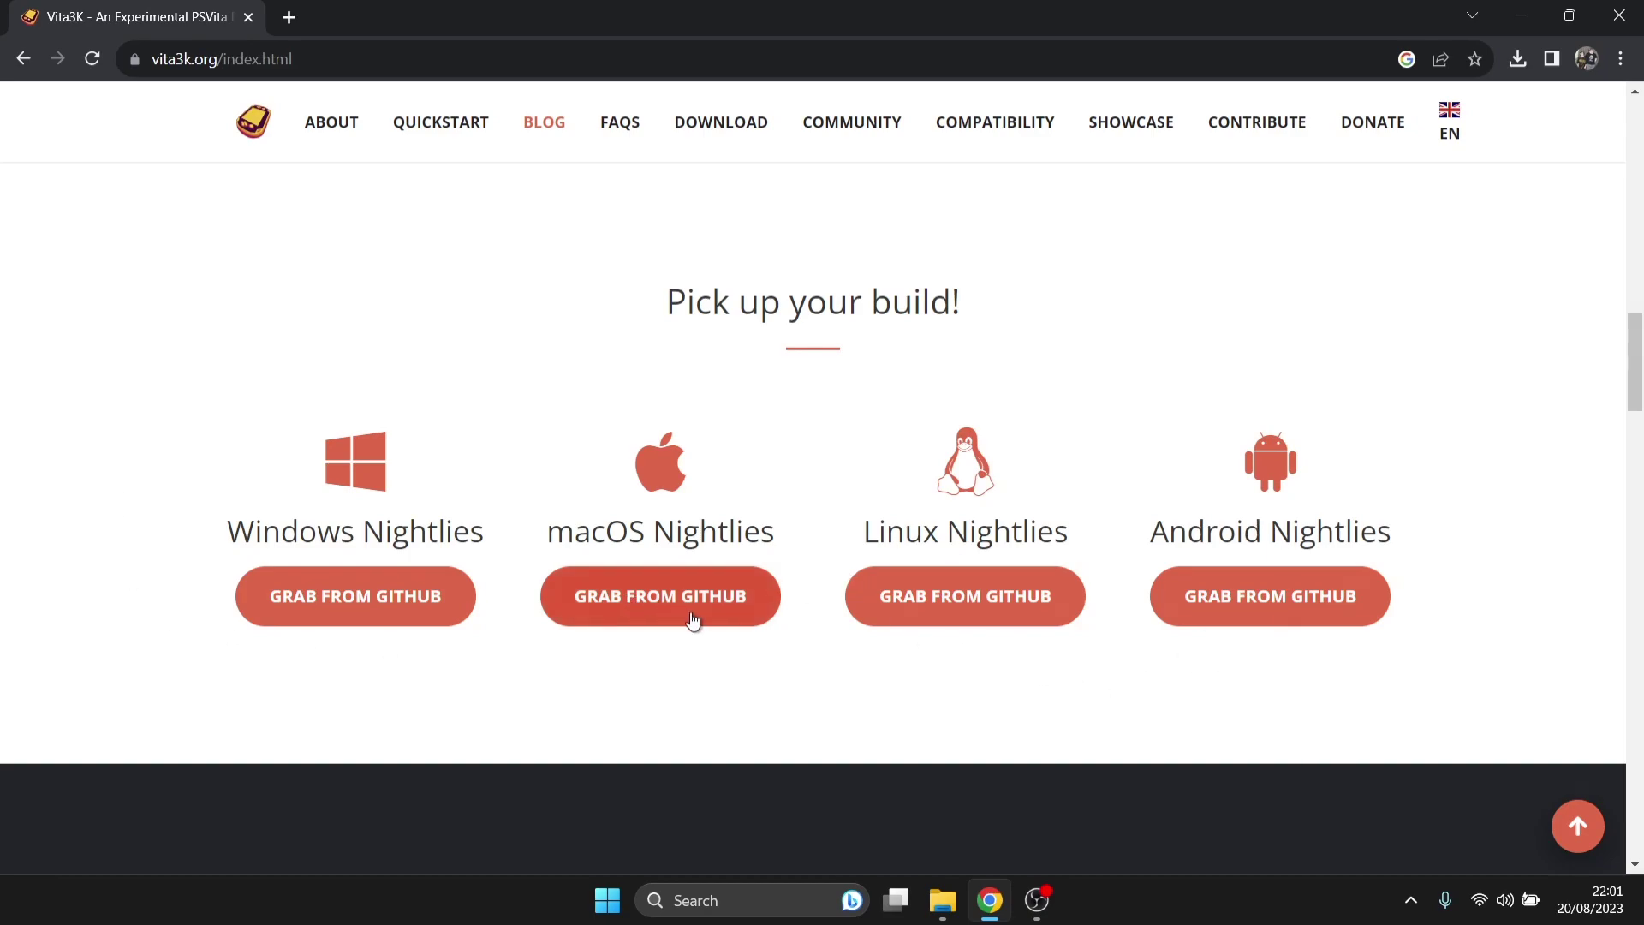
left_click(338, 611)
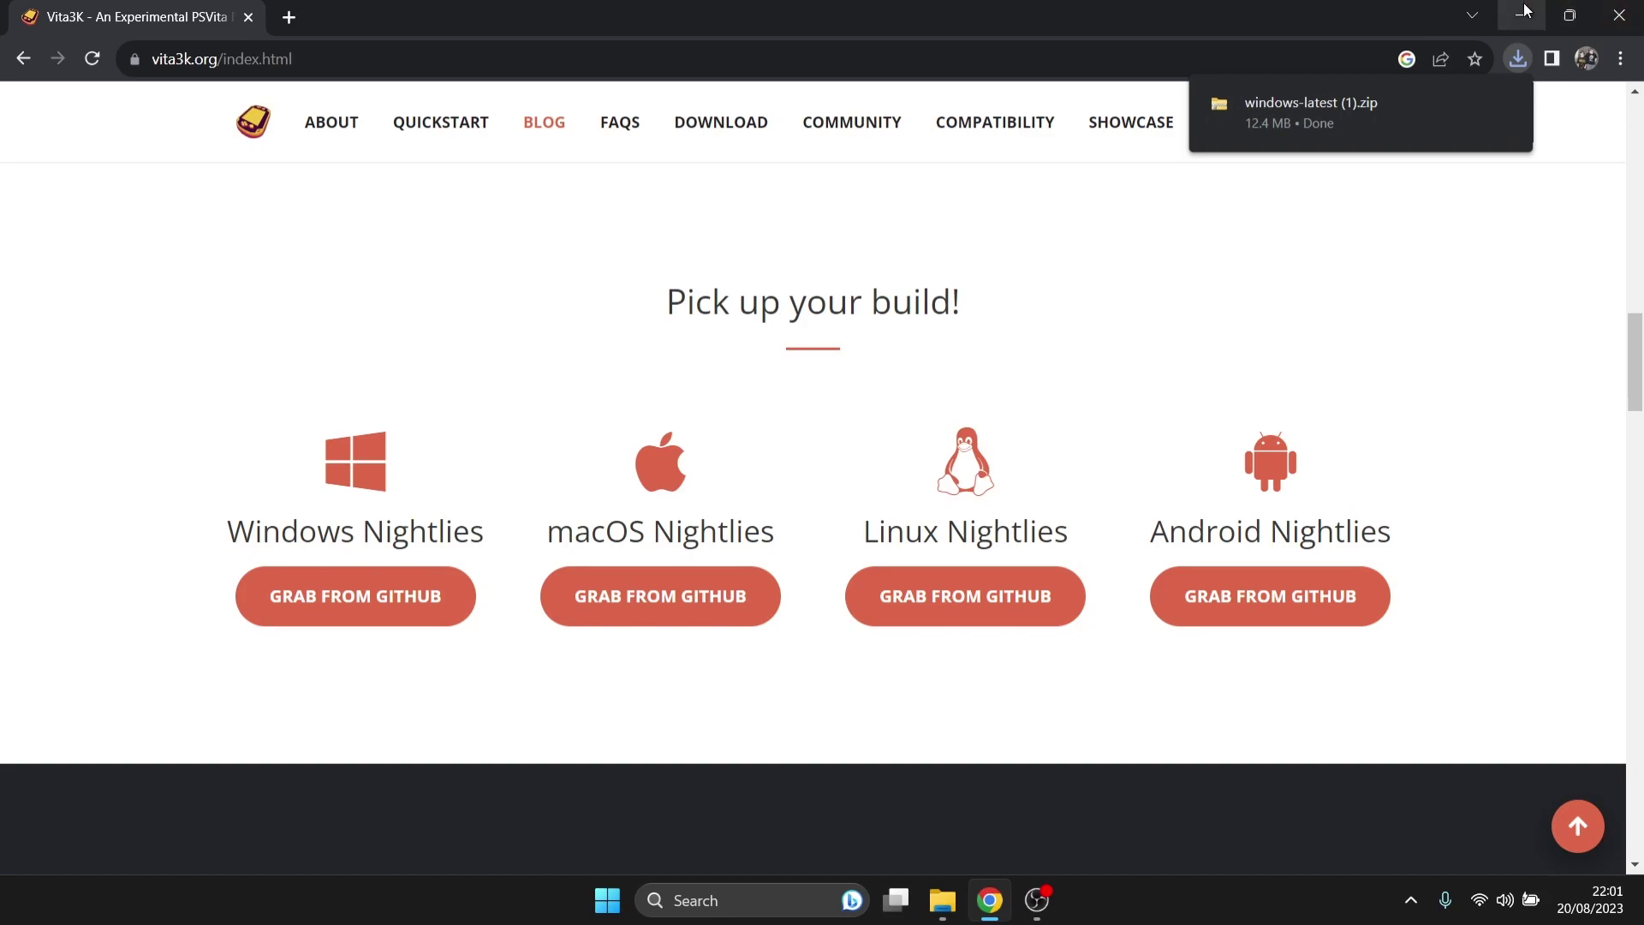
left_click(1618, 16)
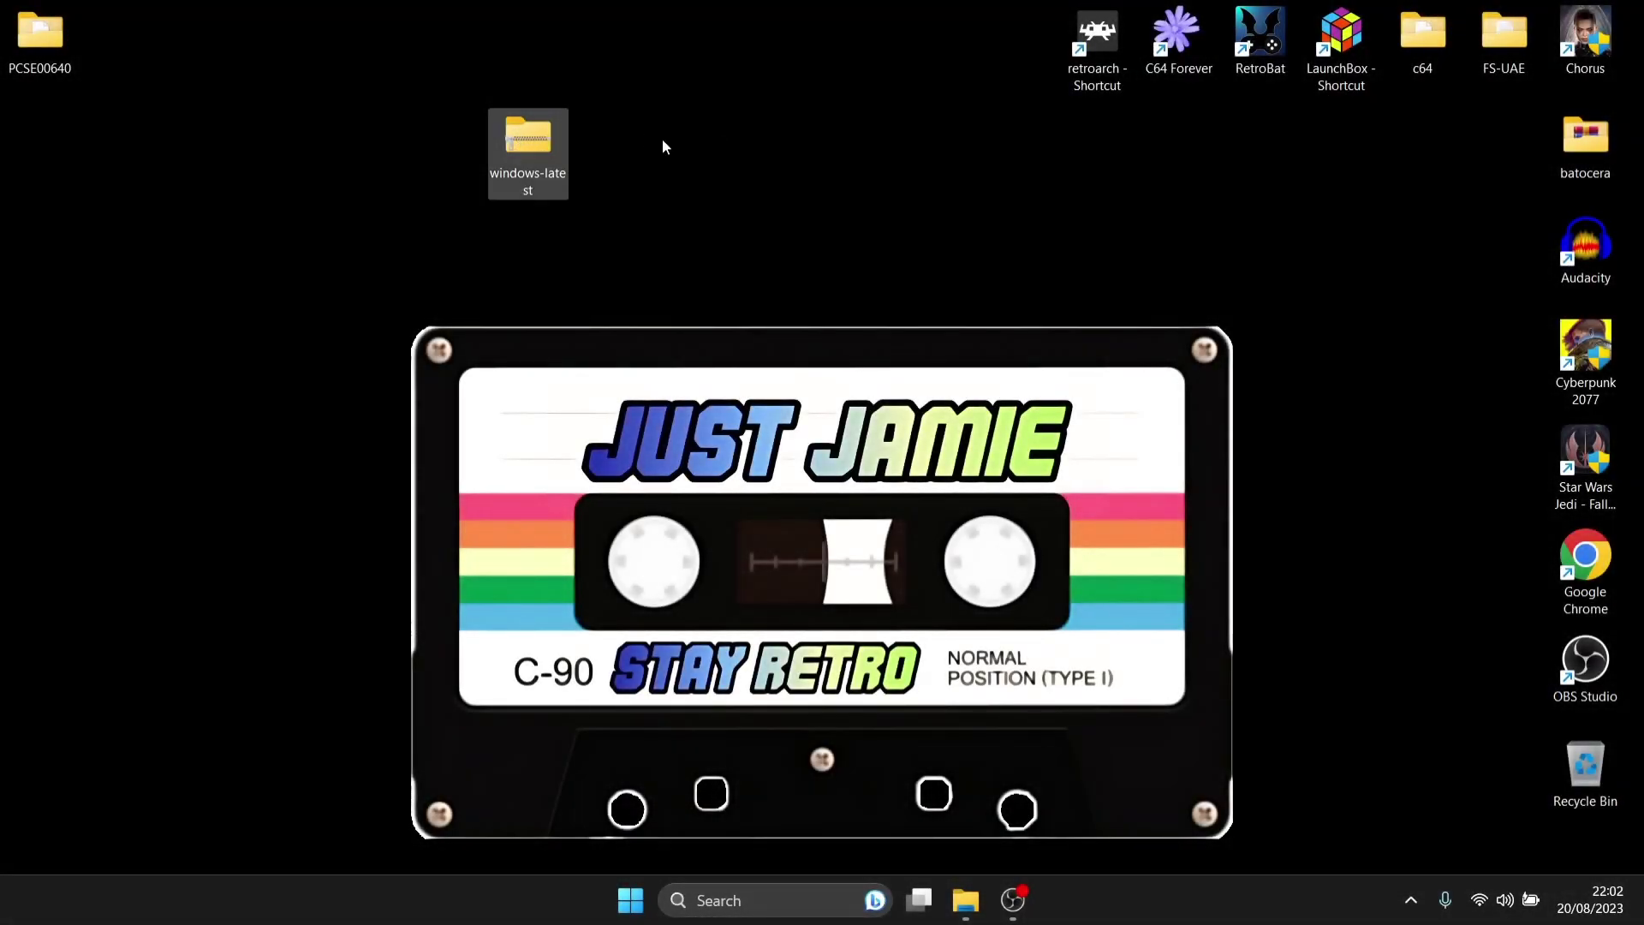
Create a desktop folder named vita3k and move the windows-latest archive into it.
right_click(664, 146)
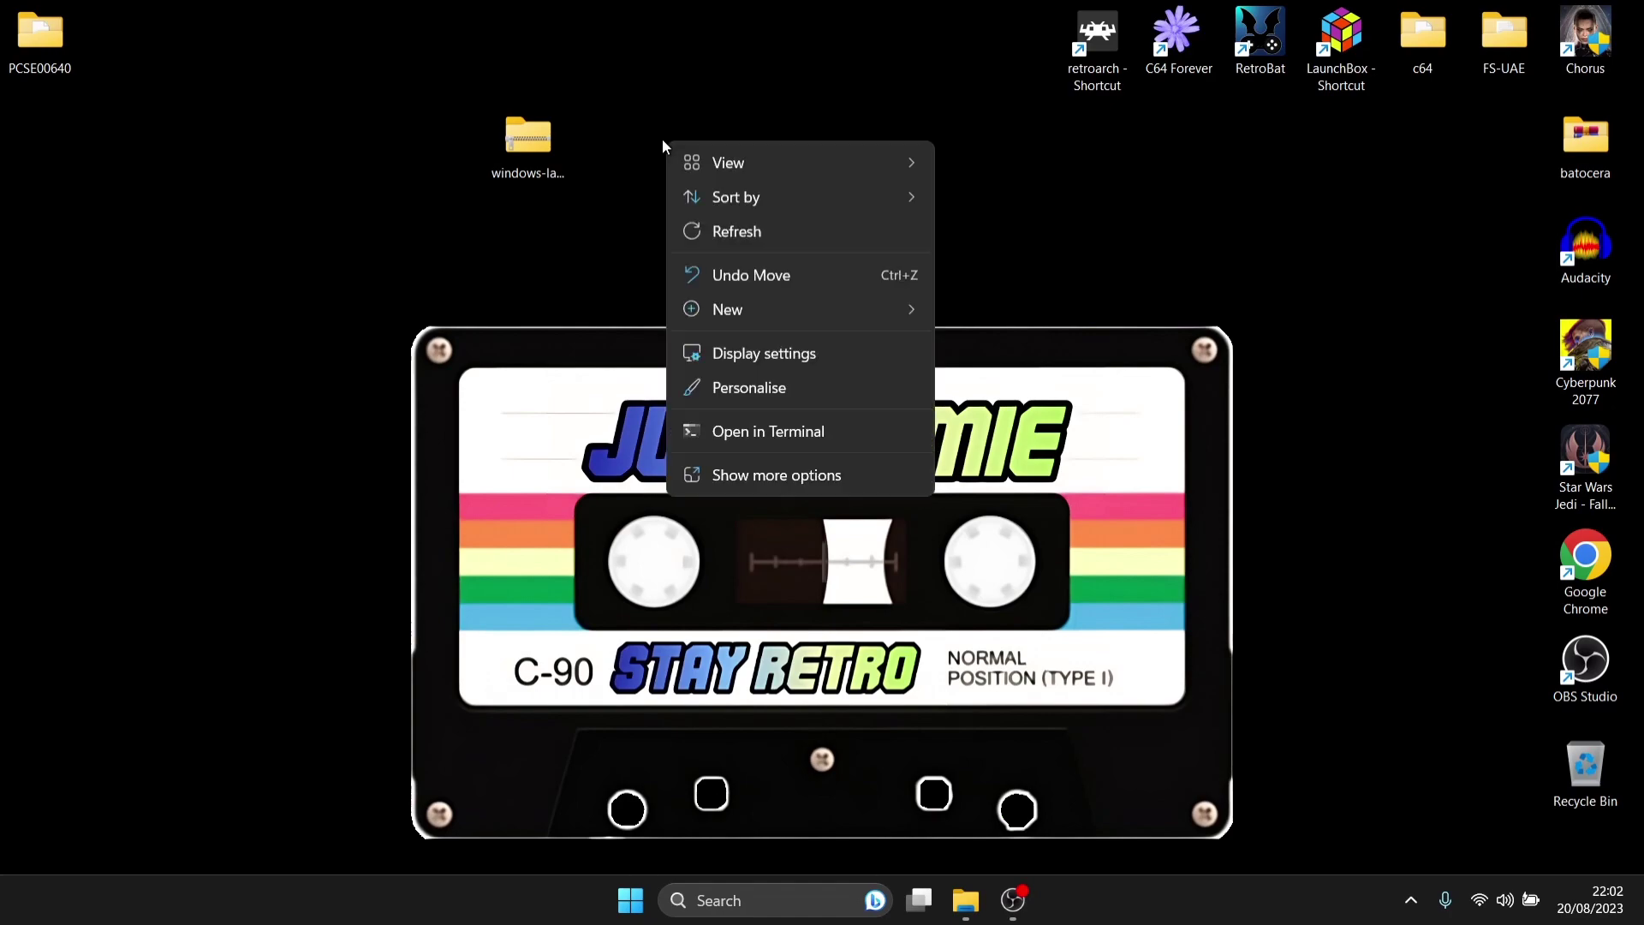
mouse_move(747, 308)
left_click(983, 310)
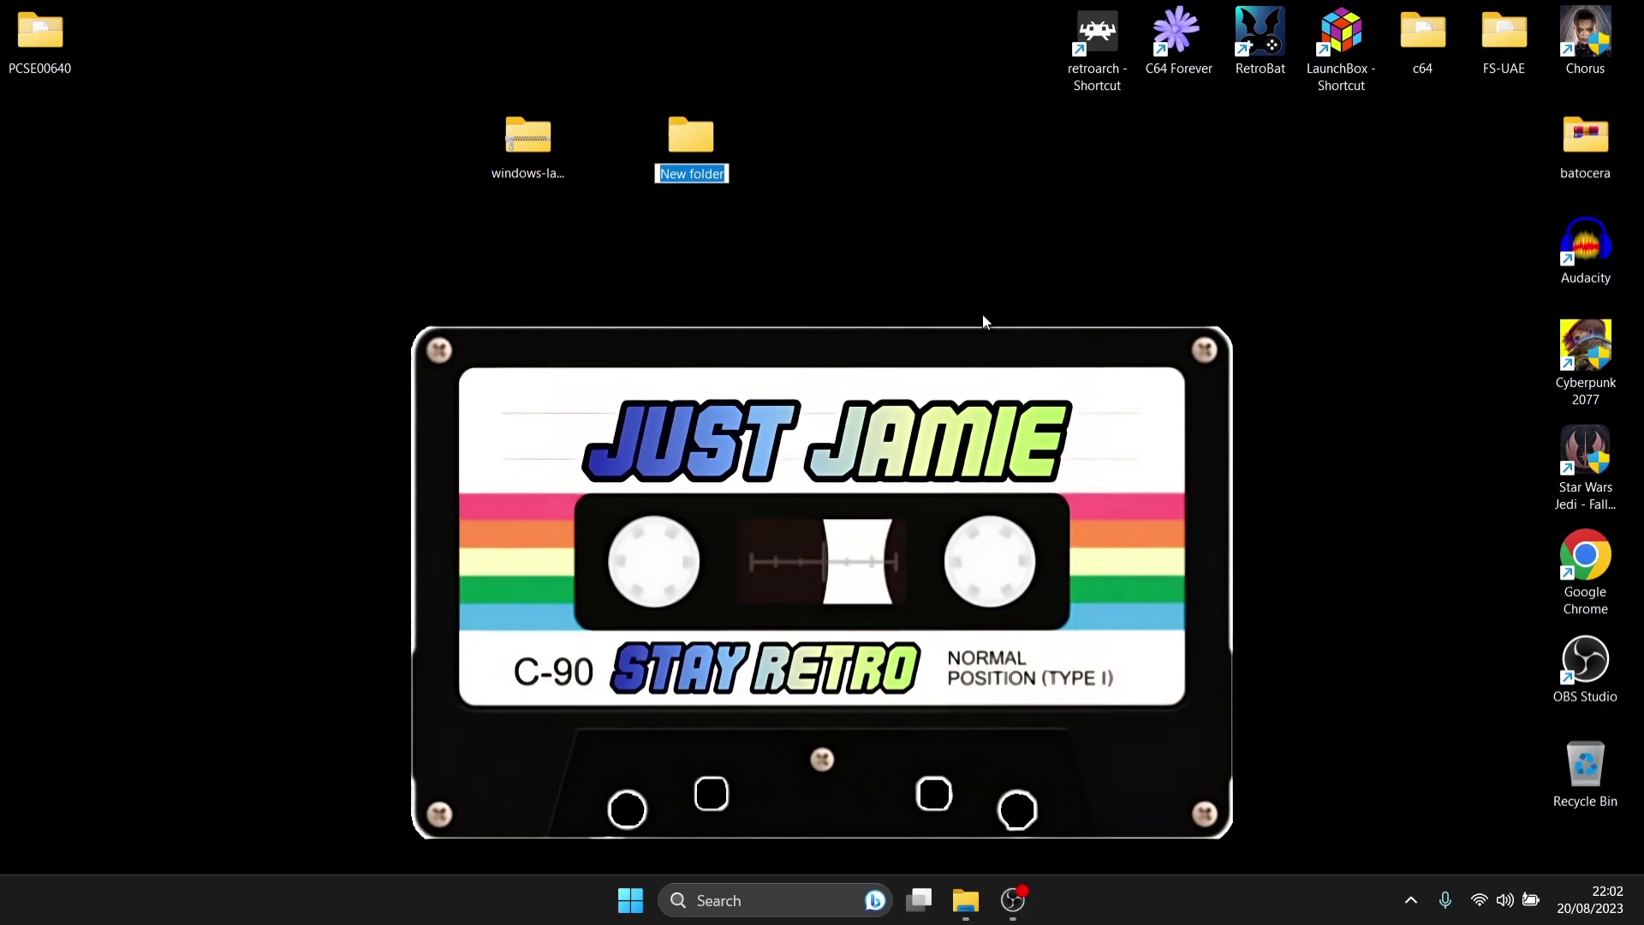
type("vita3k")
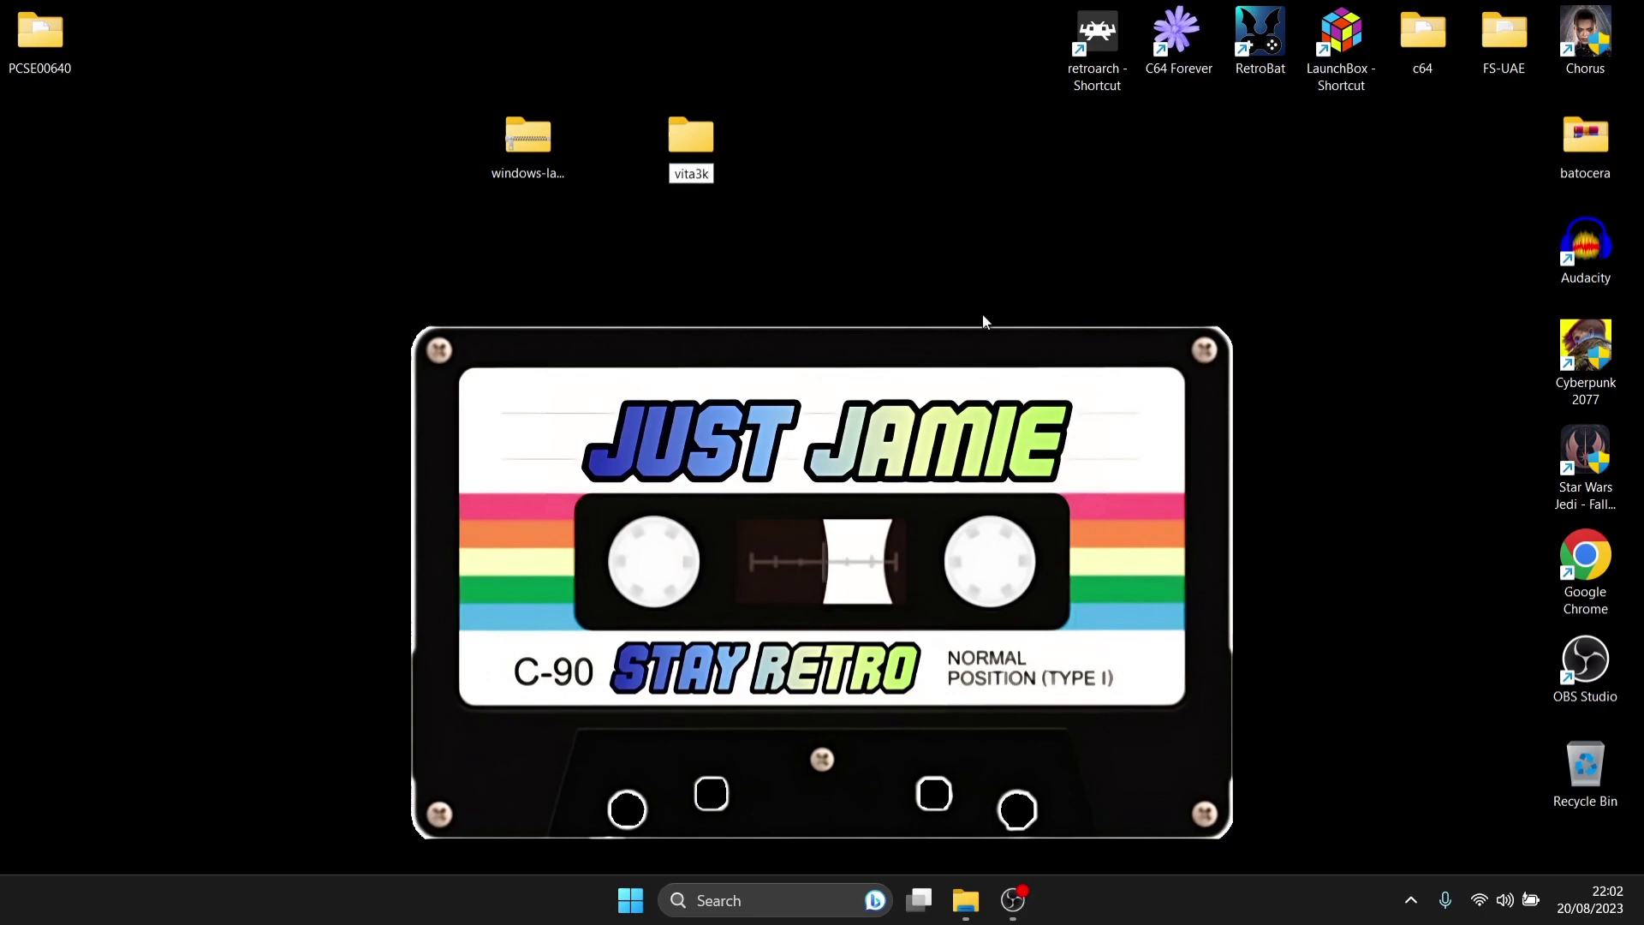
key("Return")
left_click_drag(527, 138, 677, 158)
Open the vita3k folder and extract the windows-latest archive directly into it with WinRAR.
double_click(689, 137)
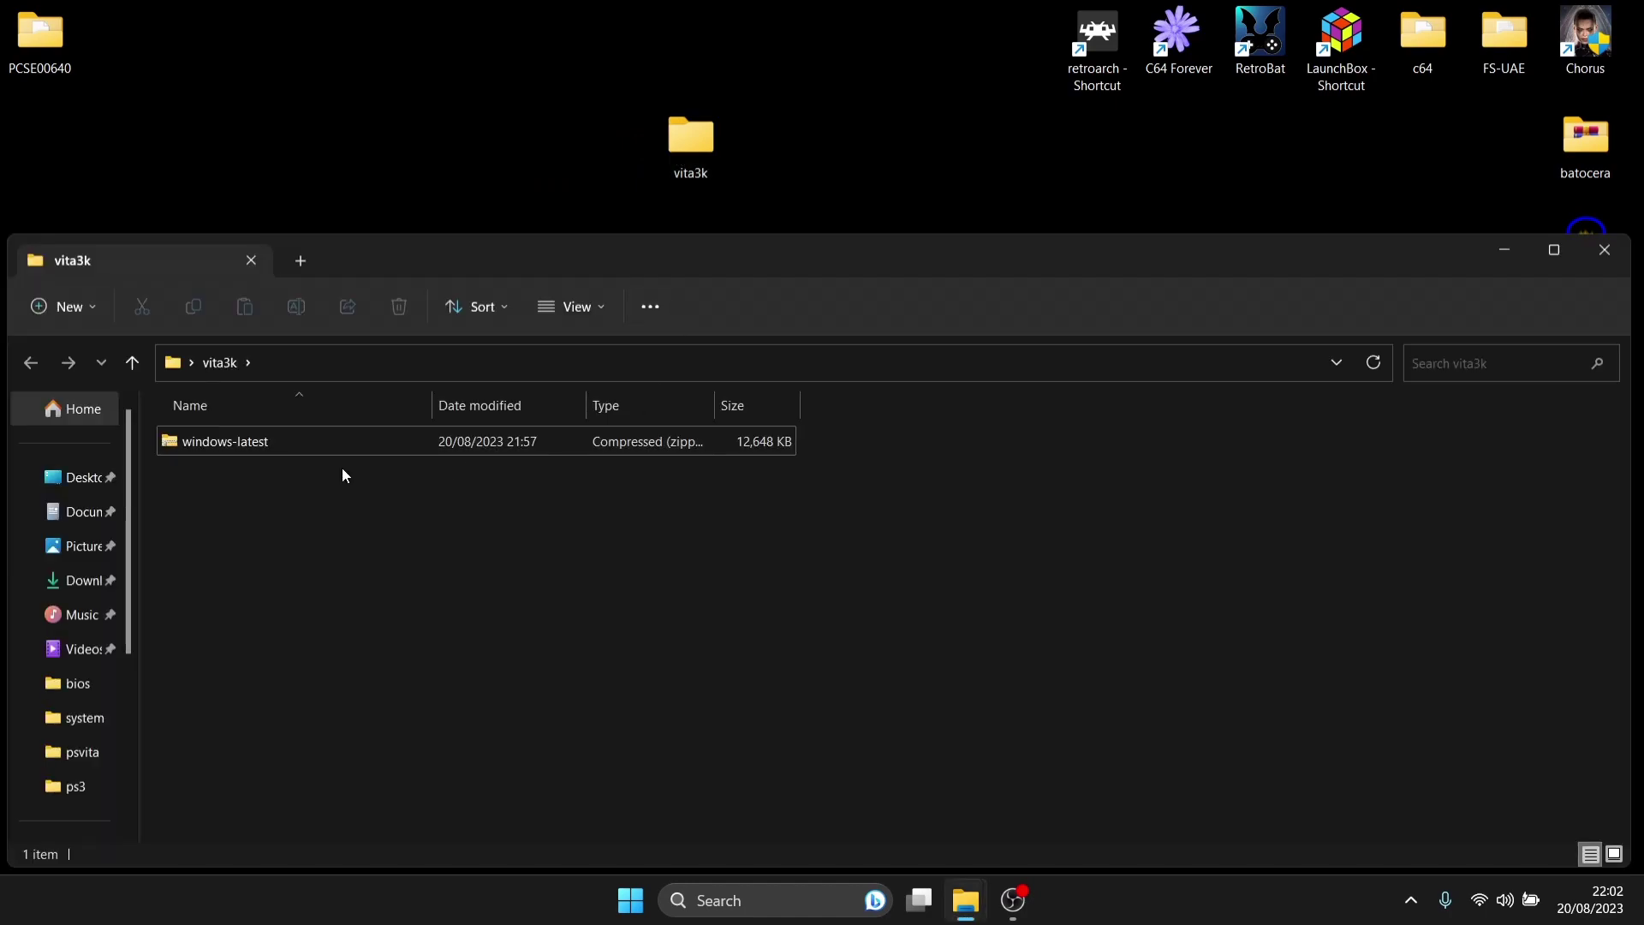
right_click(213, 444)
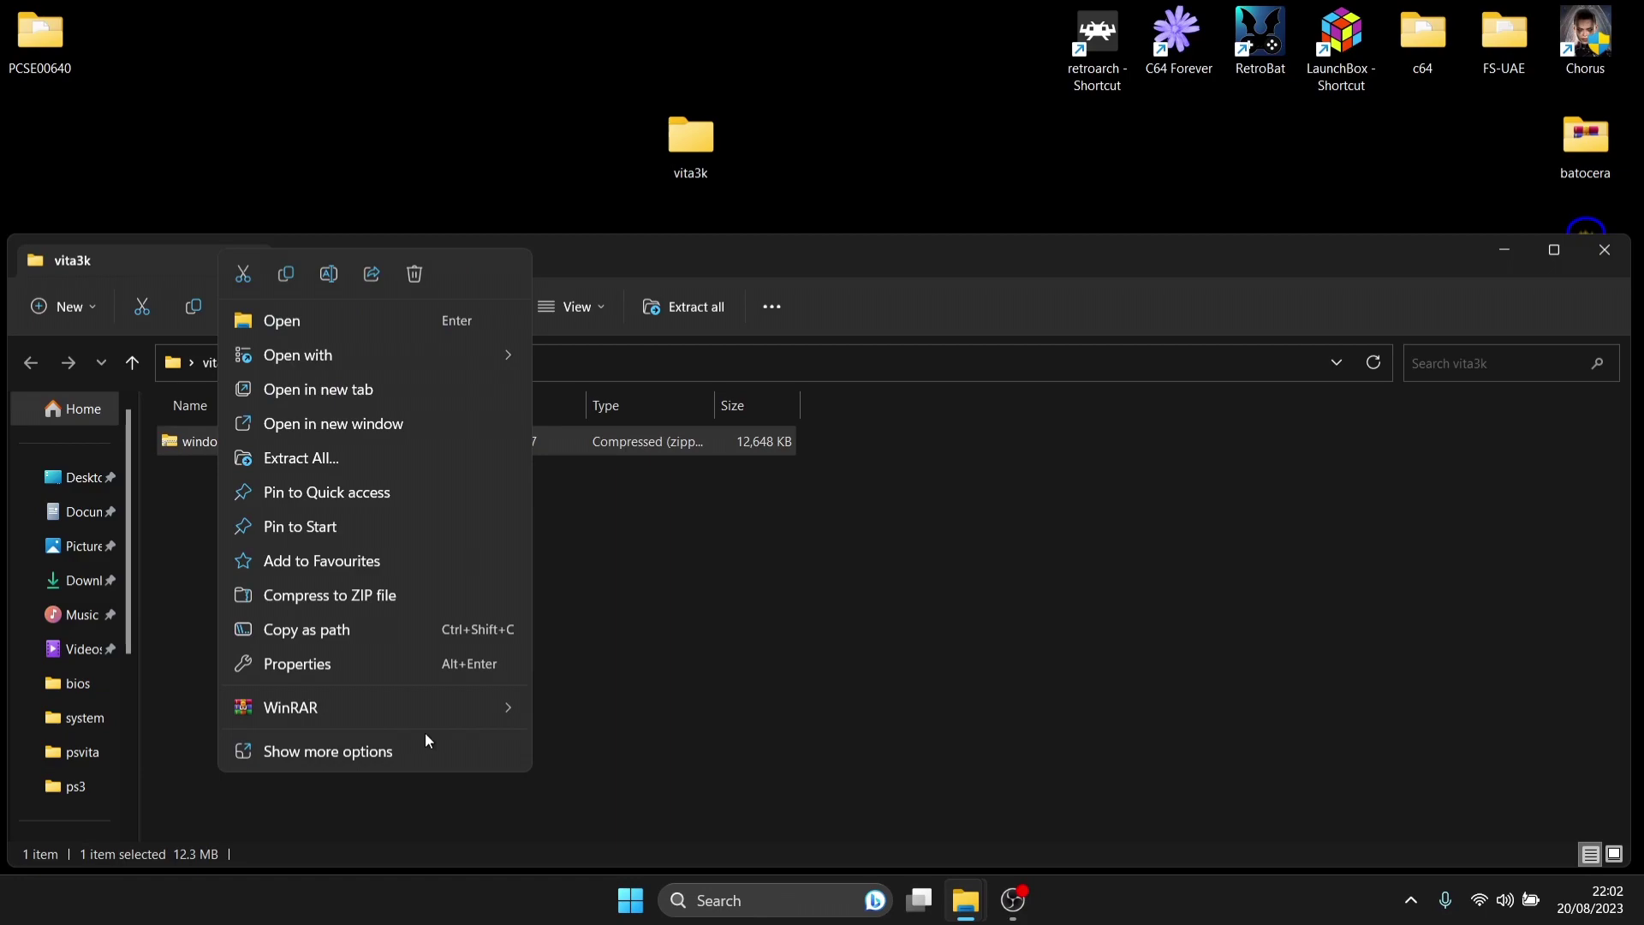
mouse_move(430, 707)
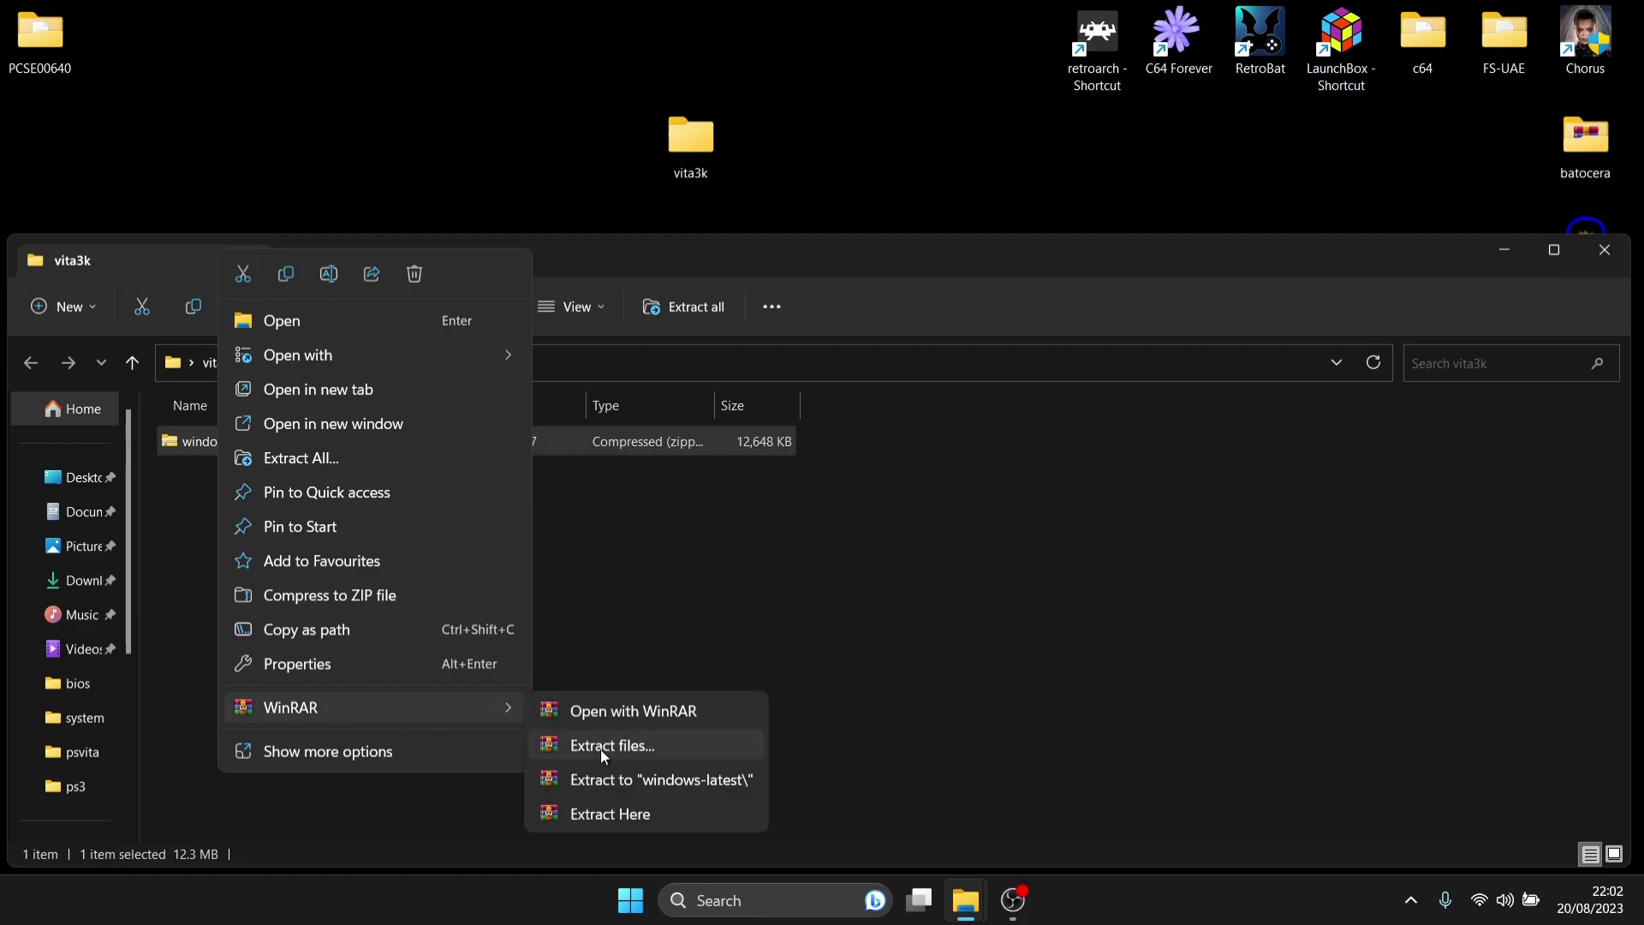
left_click(596, 813)
Maximize the vita3k folder window and delete the windows-latest archive from it.
left_click_drag(643, 260, 863, 100)
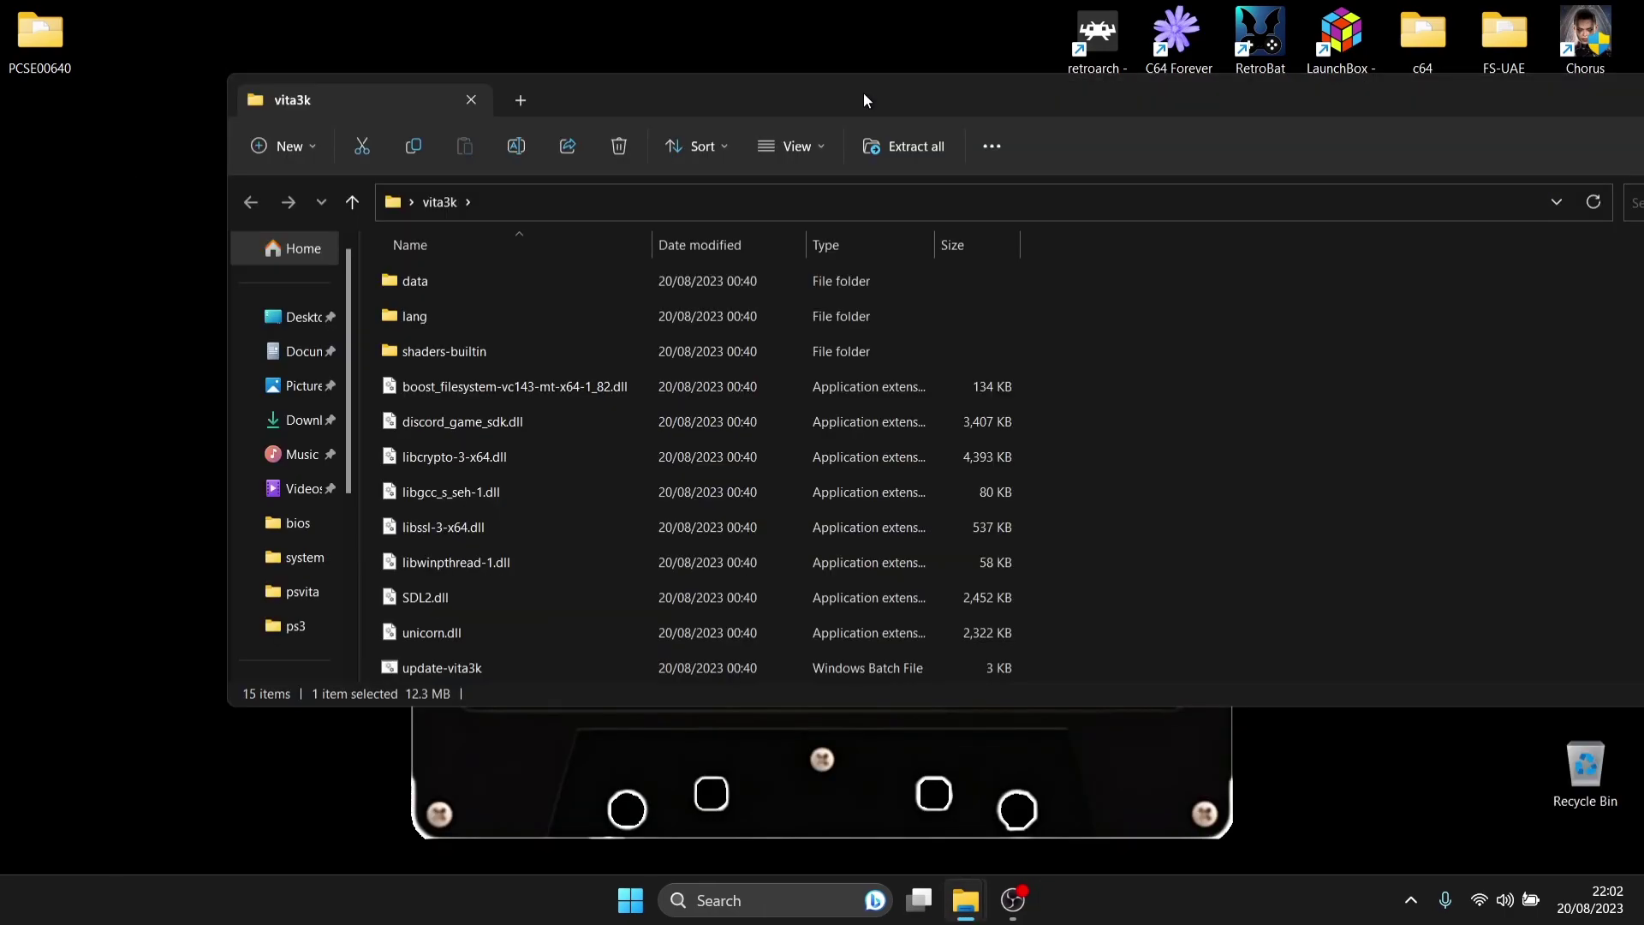
double_click(1555, 100)
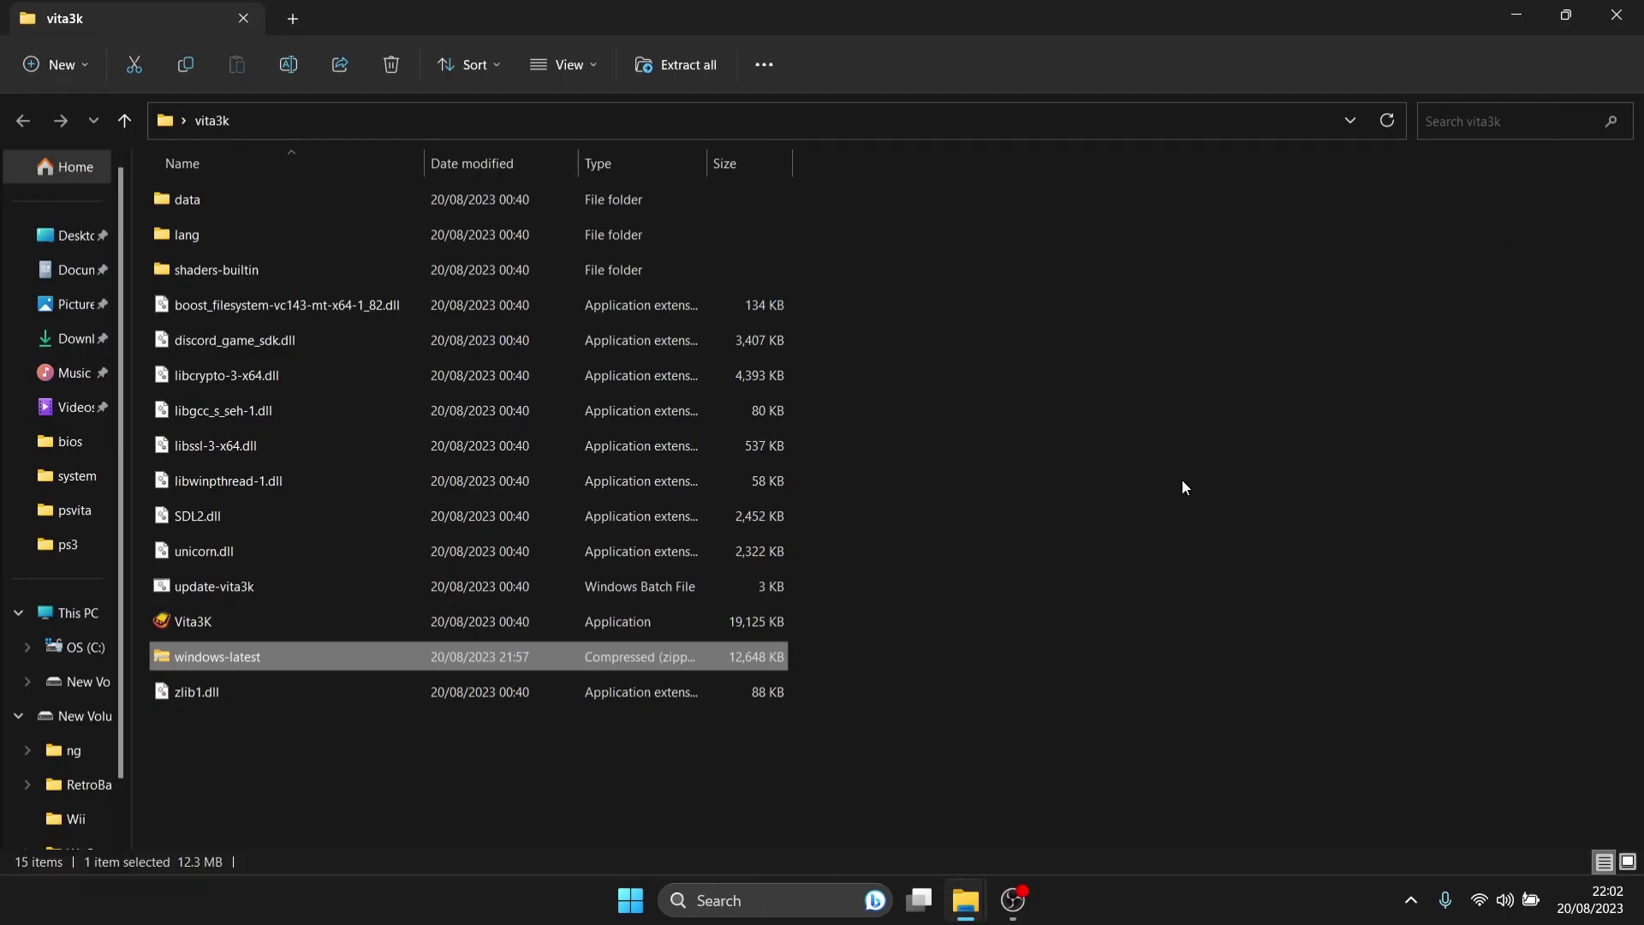
right_click(227, 657)
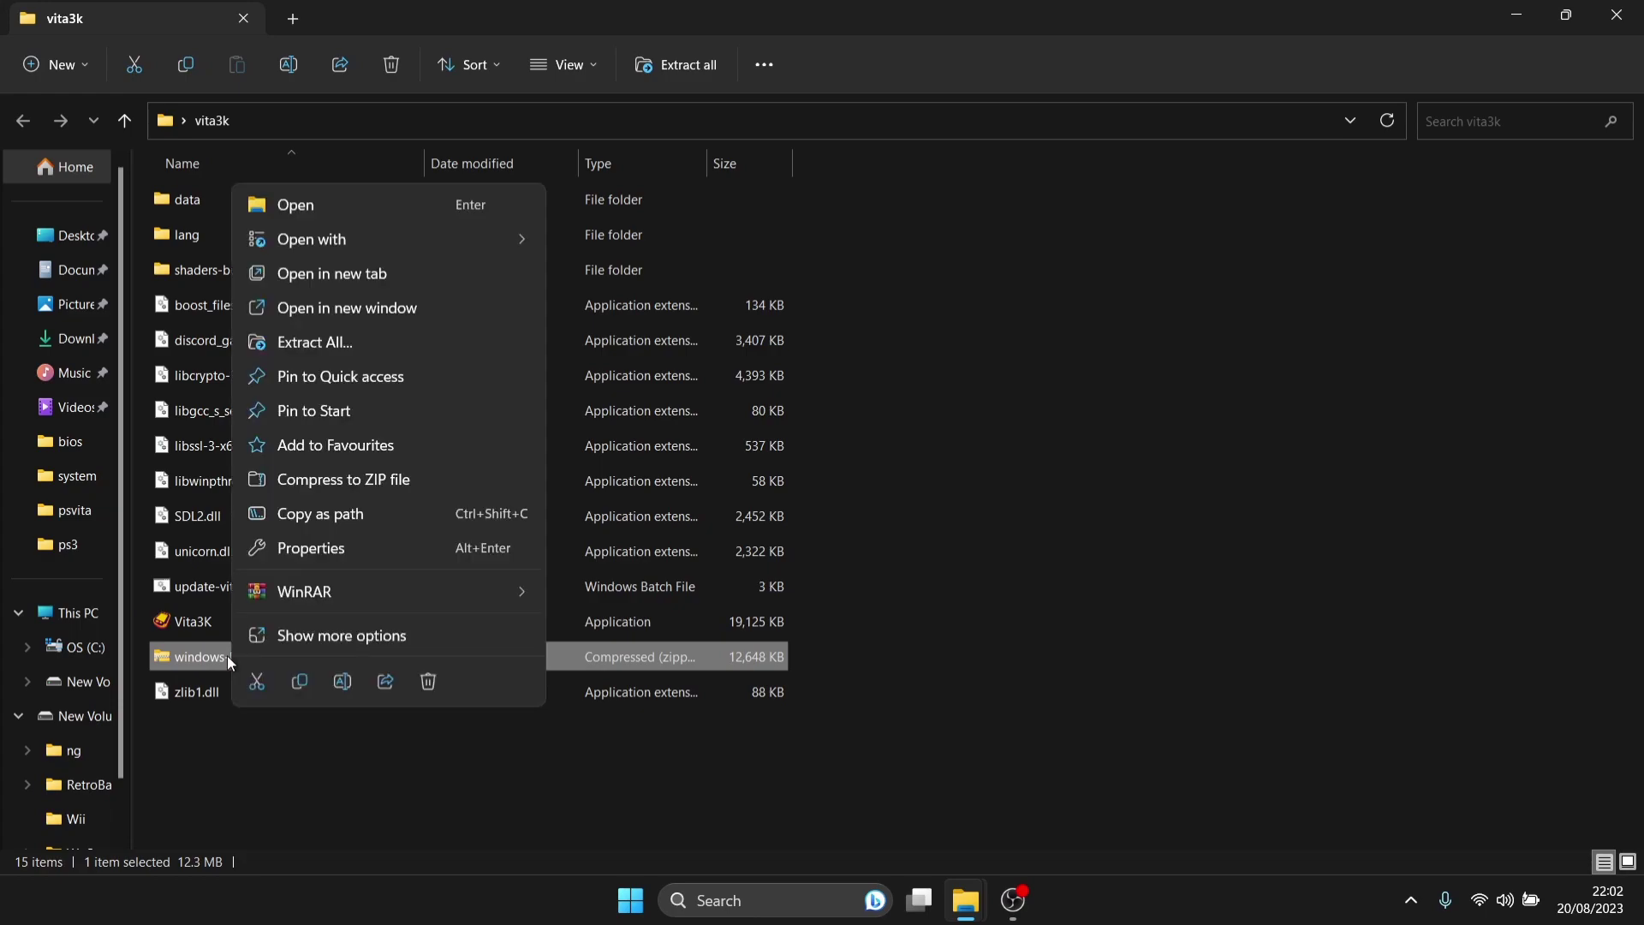
left_click(426, 682)
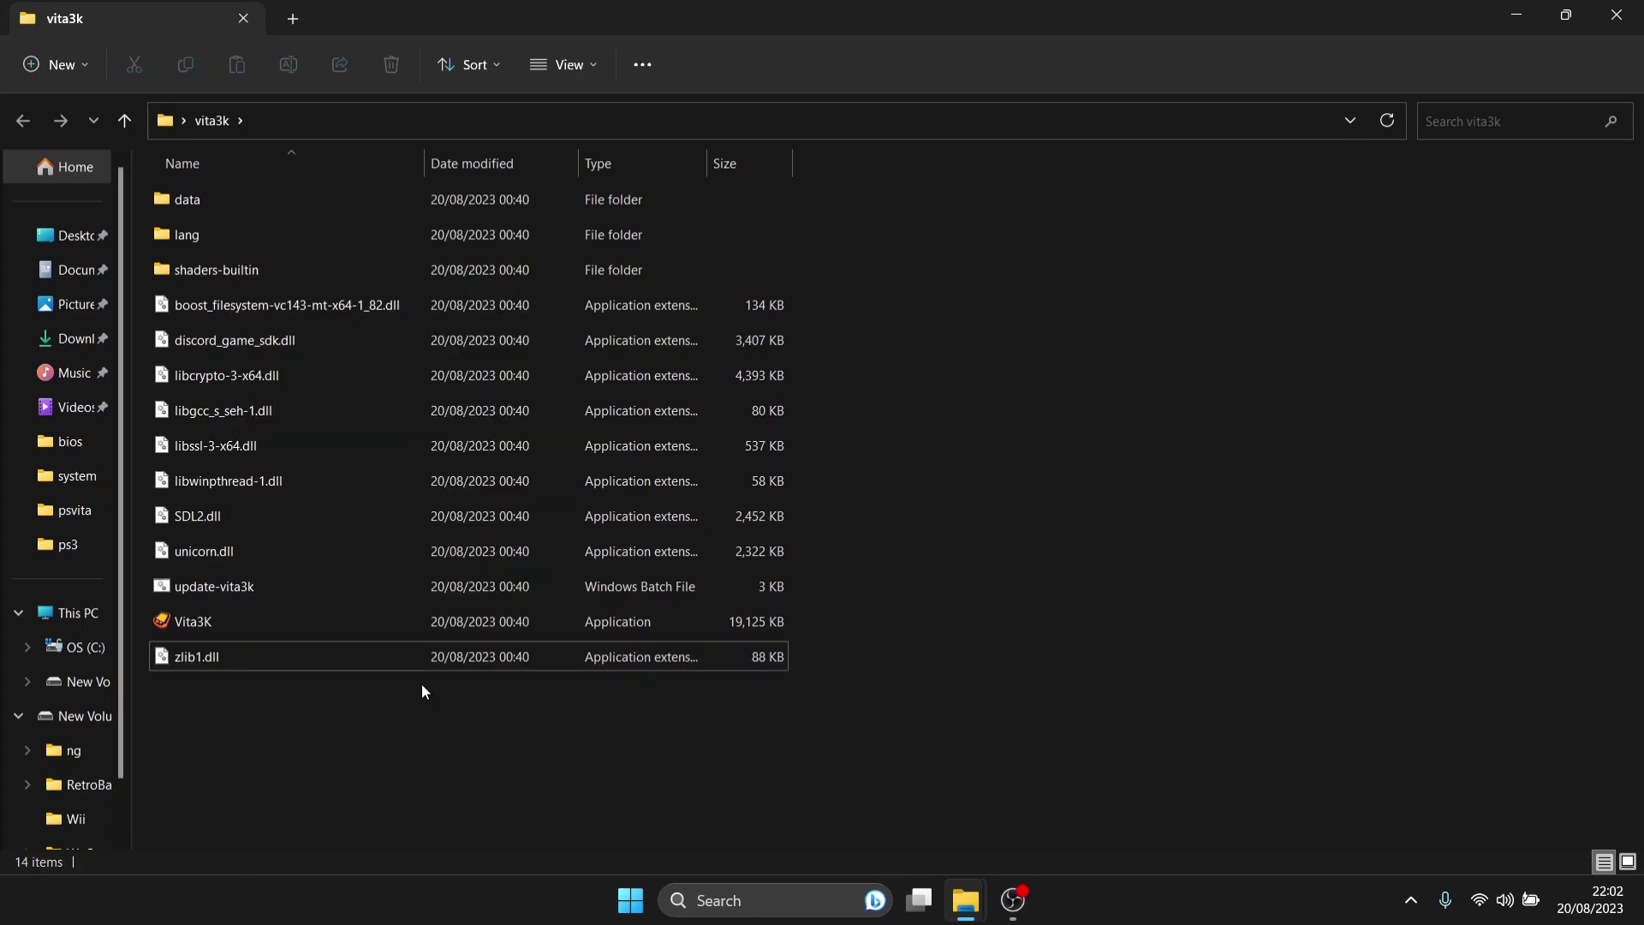
Launch the Vita3K application and set its setup language to English (United Kingdom).
left_click(212, 625)
double_click(212, 626)
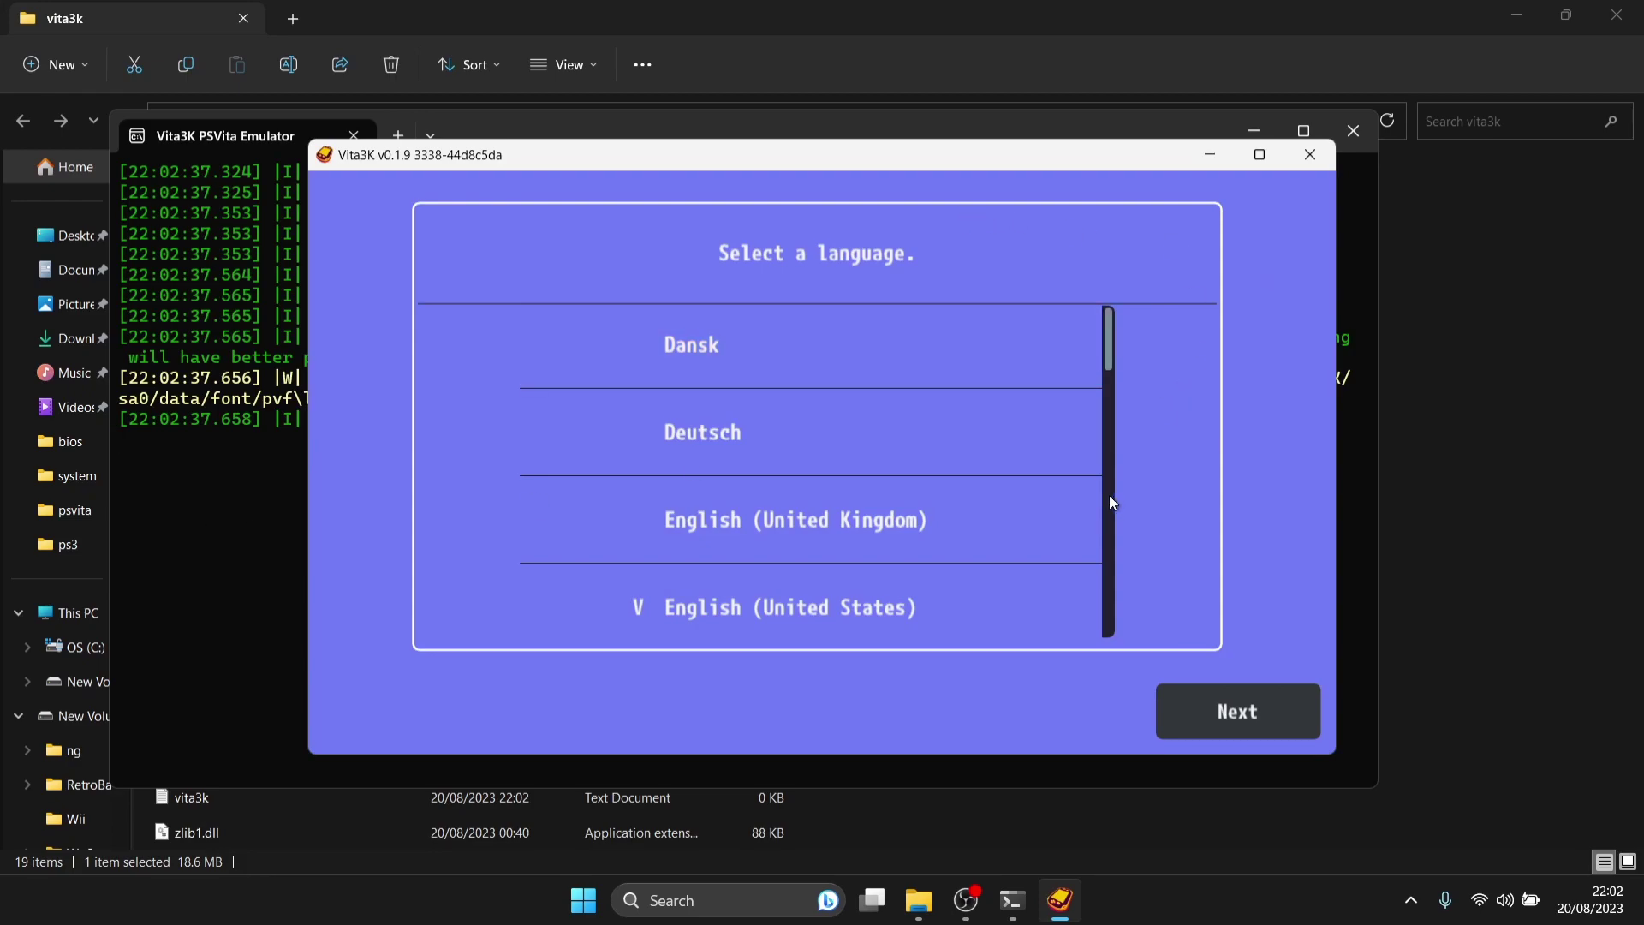
left_click(854, 531)
left_click(1198, 713)
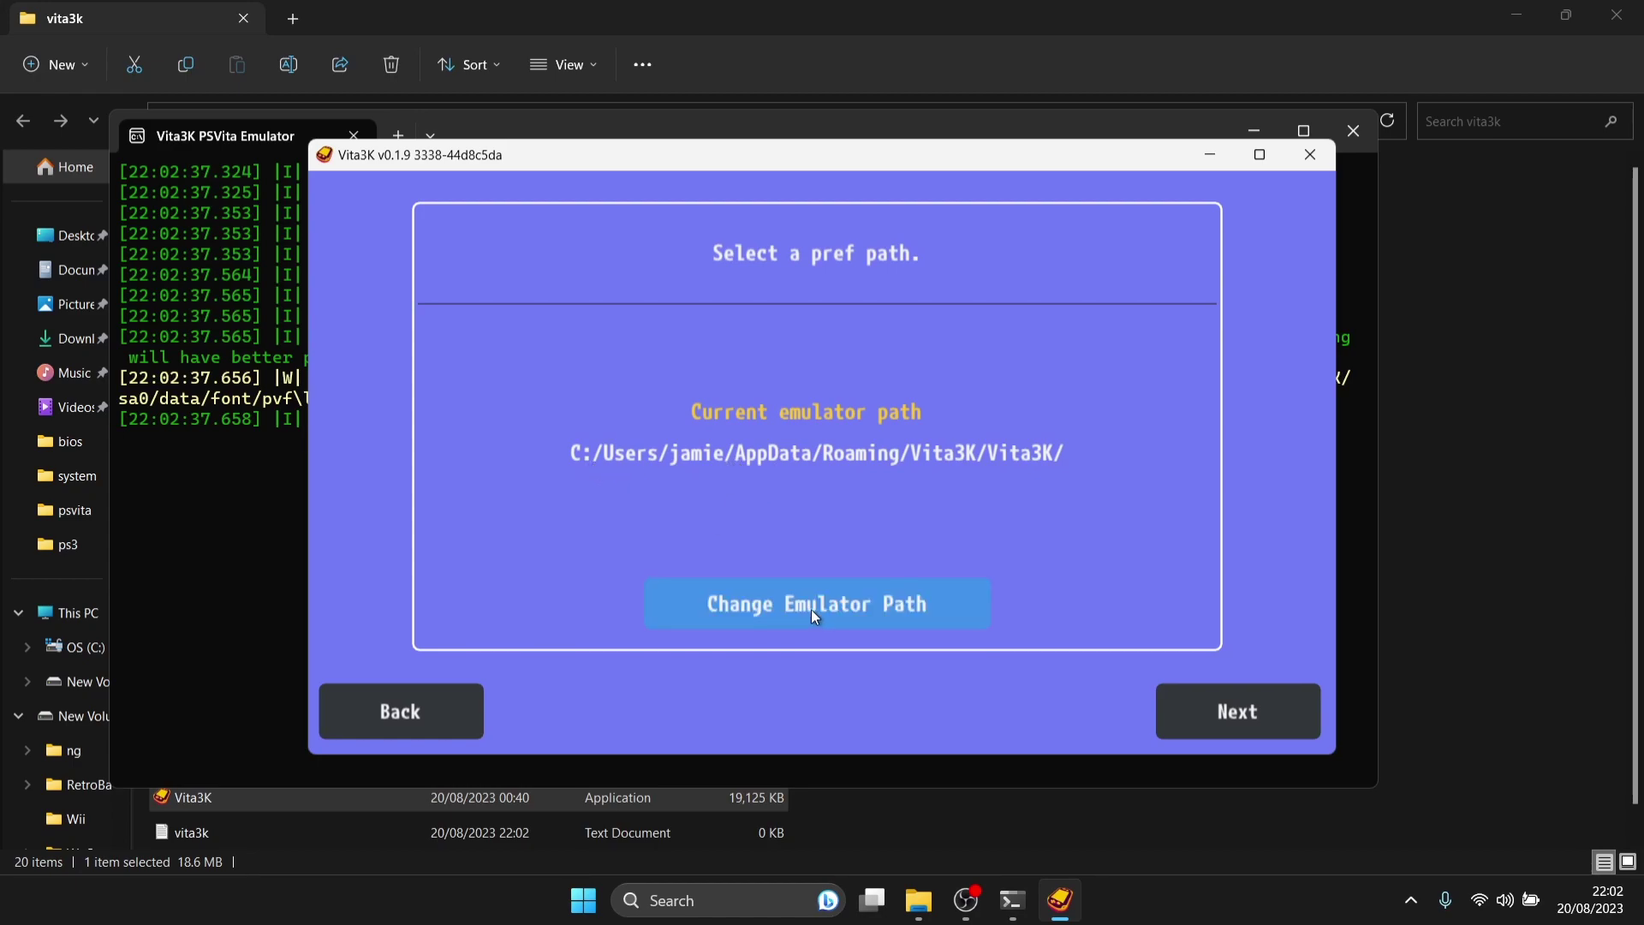
Change the emulator path to the vita3k folder on the desktop and continue to the firmware installation page.
left_click(860, 608)
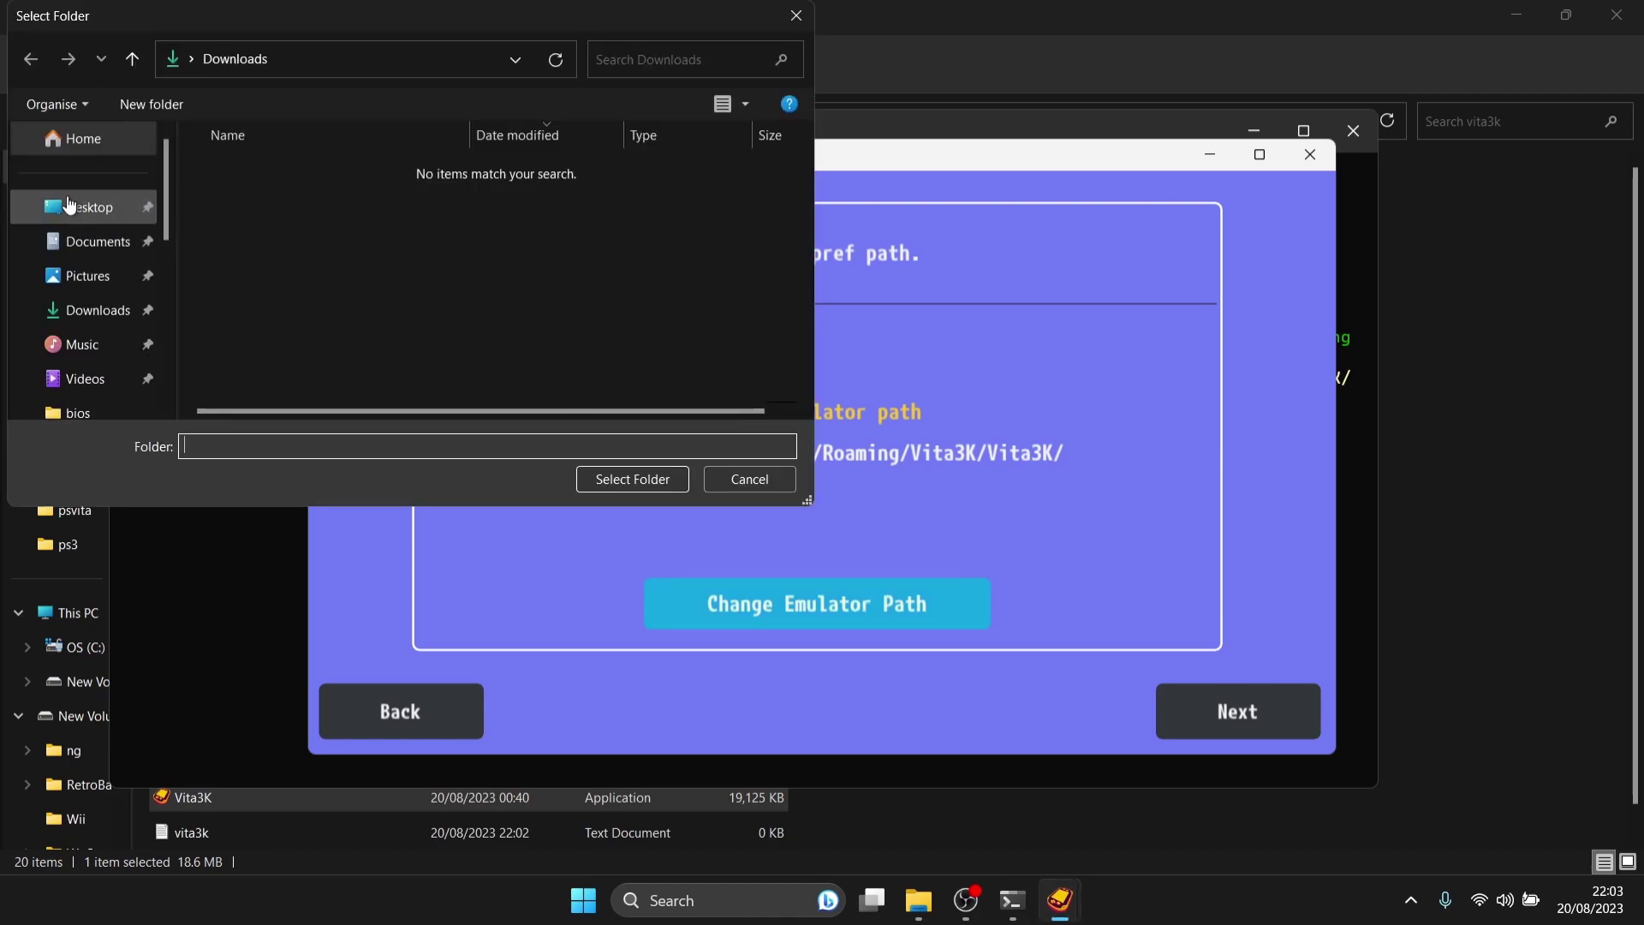
left_click(89, 207)
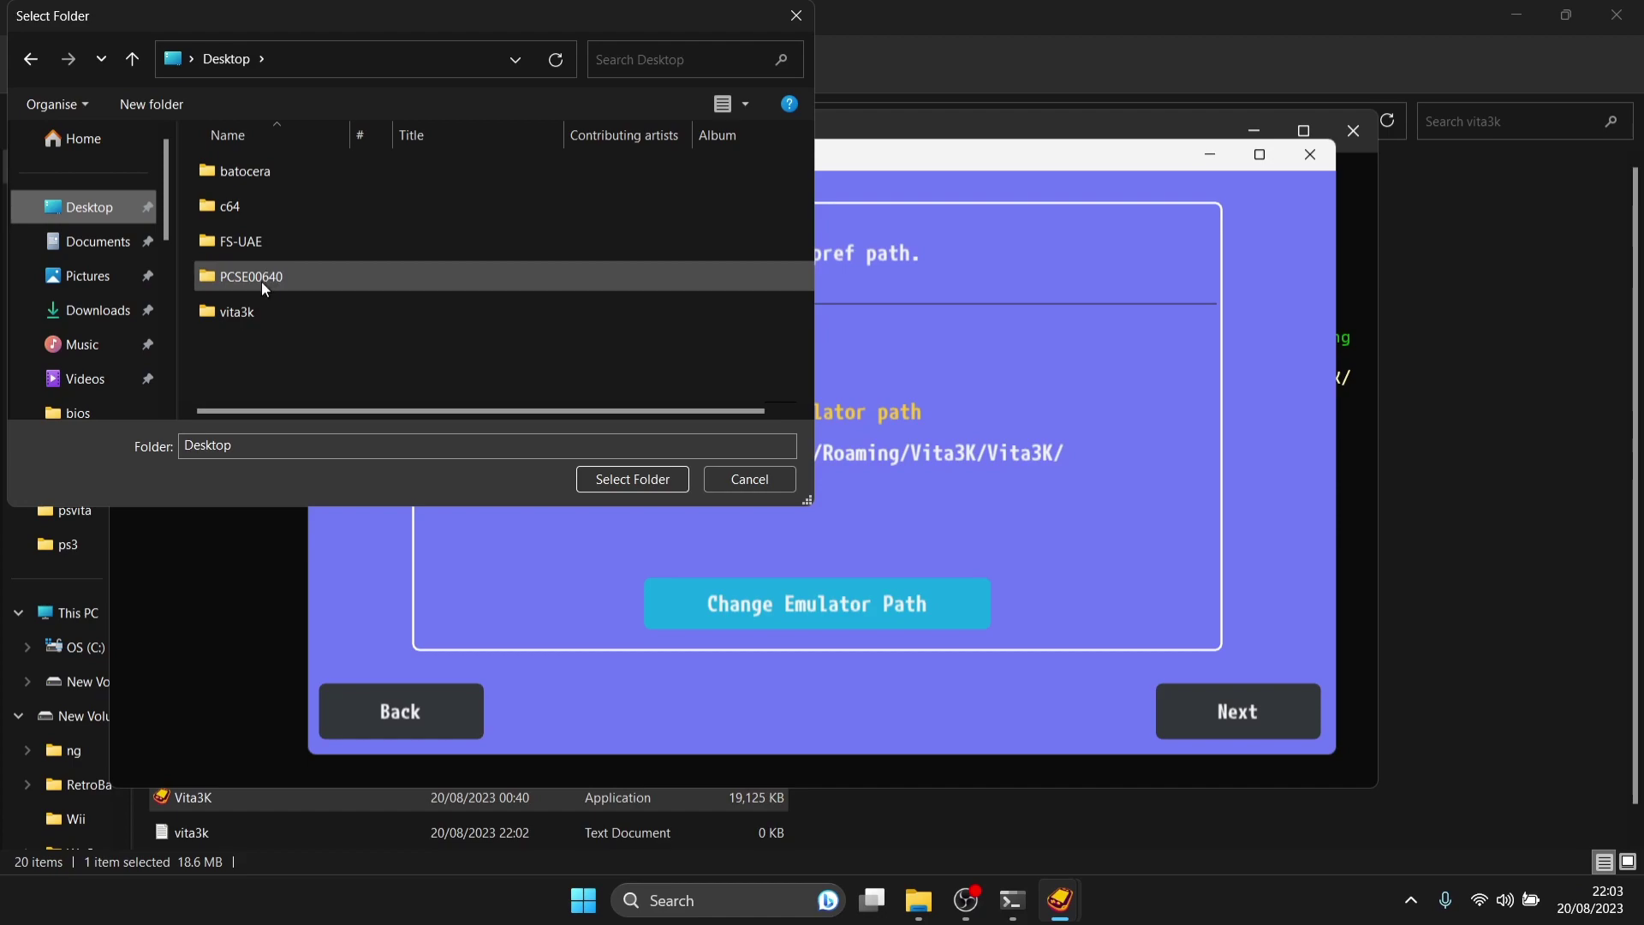
left_click(265, 321)
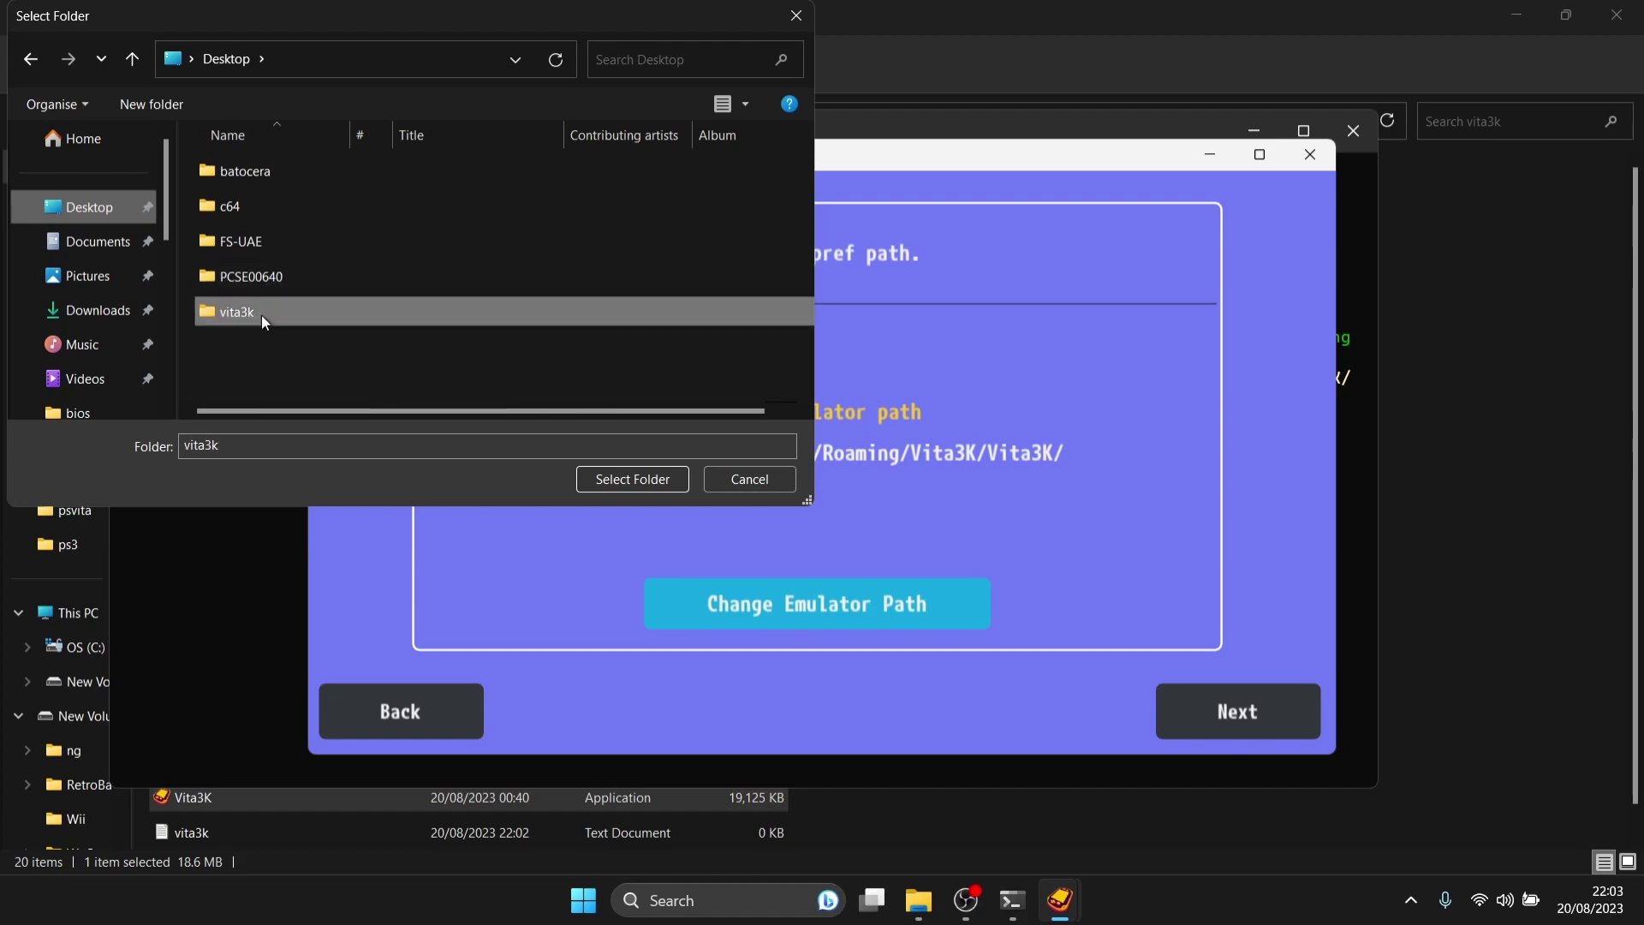
left_click(650, 476)
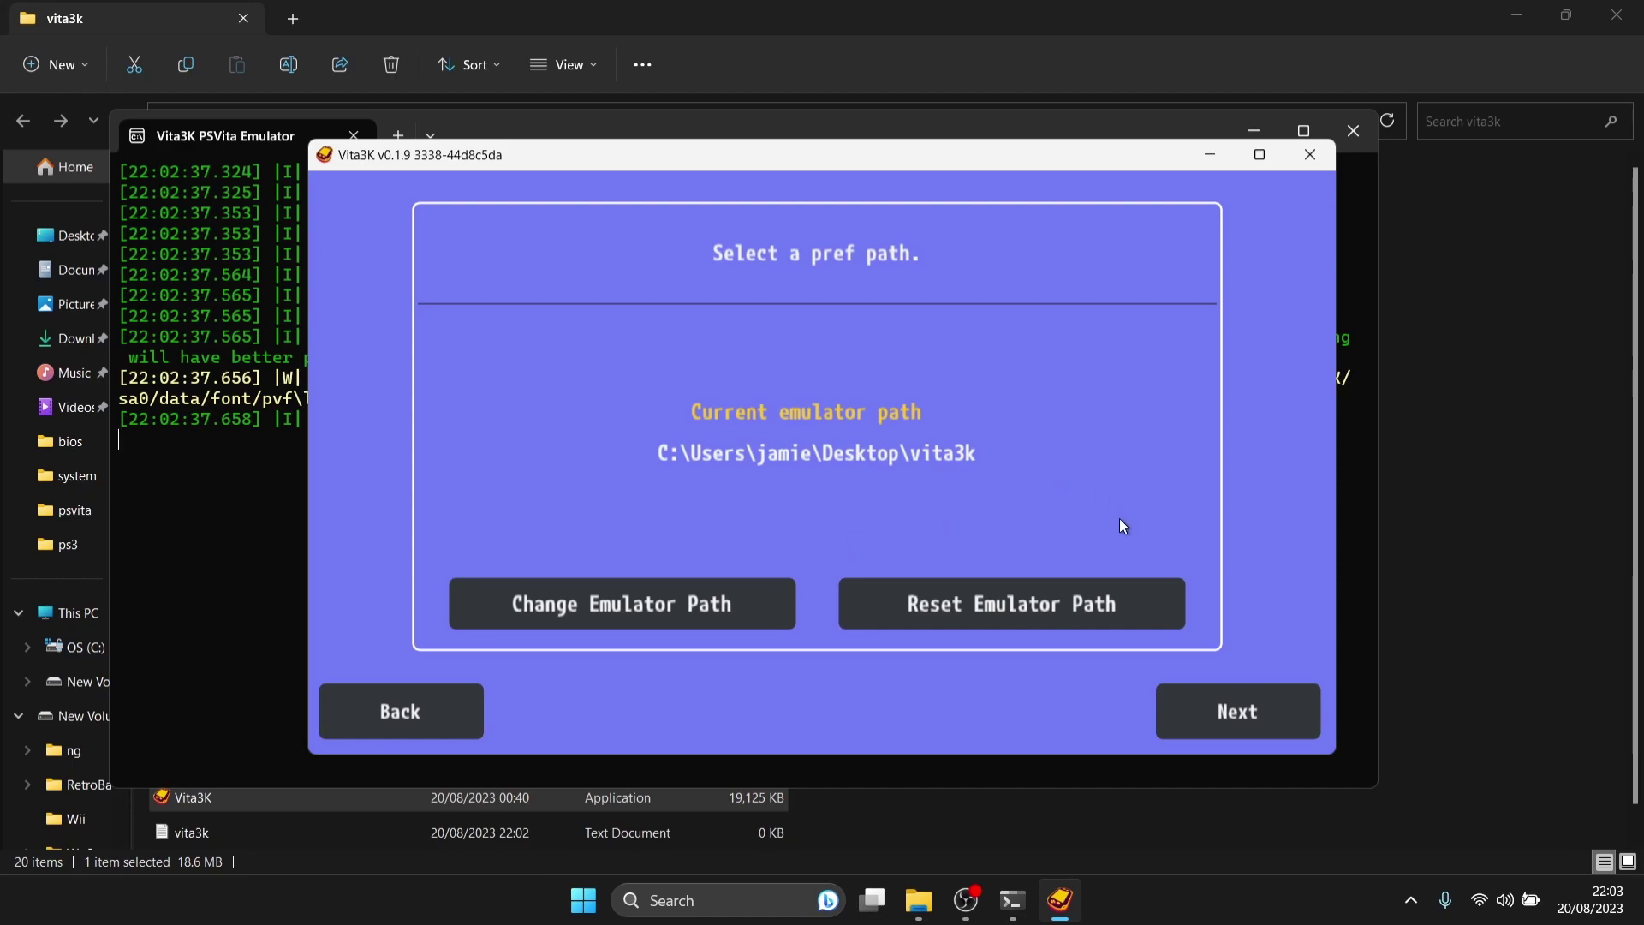
left_click(1249, 704)
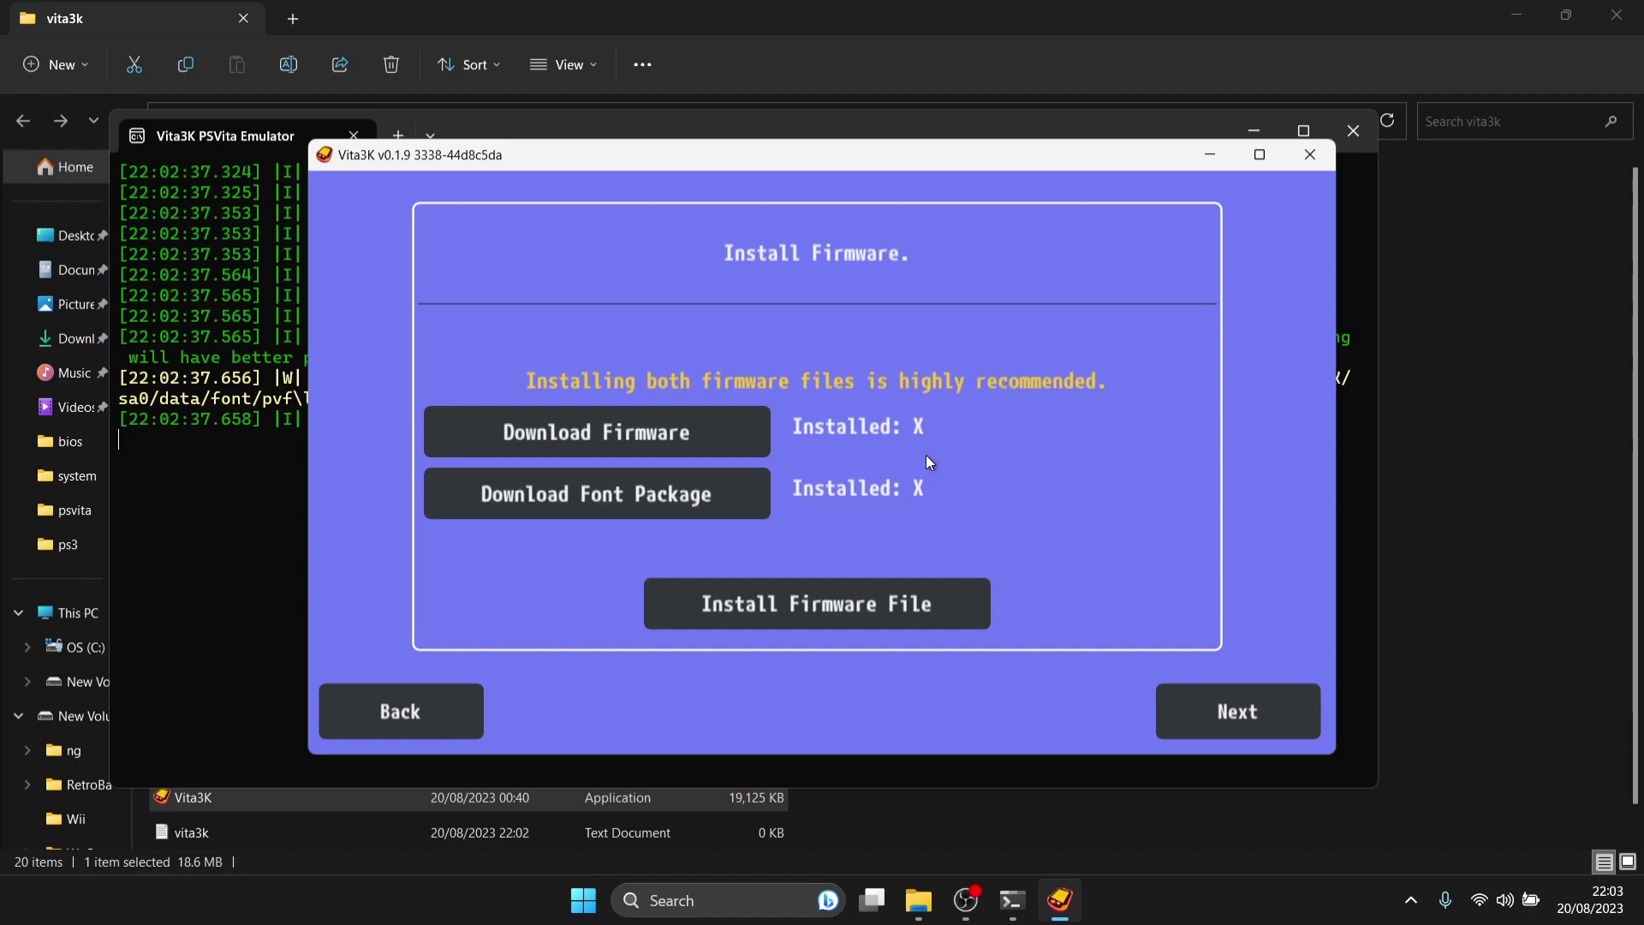
Open the firmware download page from the Vita3K setup and start downloading System Software Update 3.74.
left_click(613, 436)
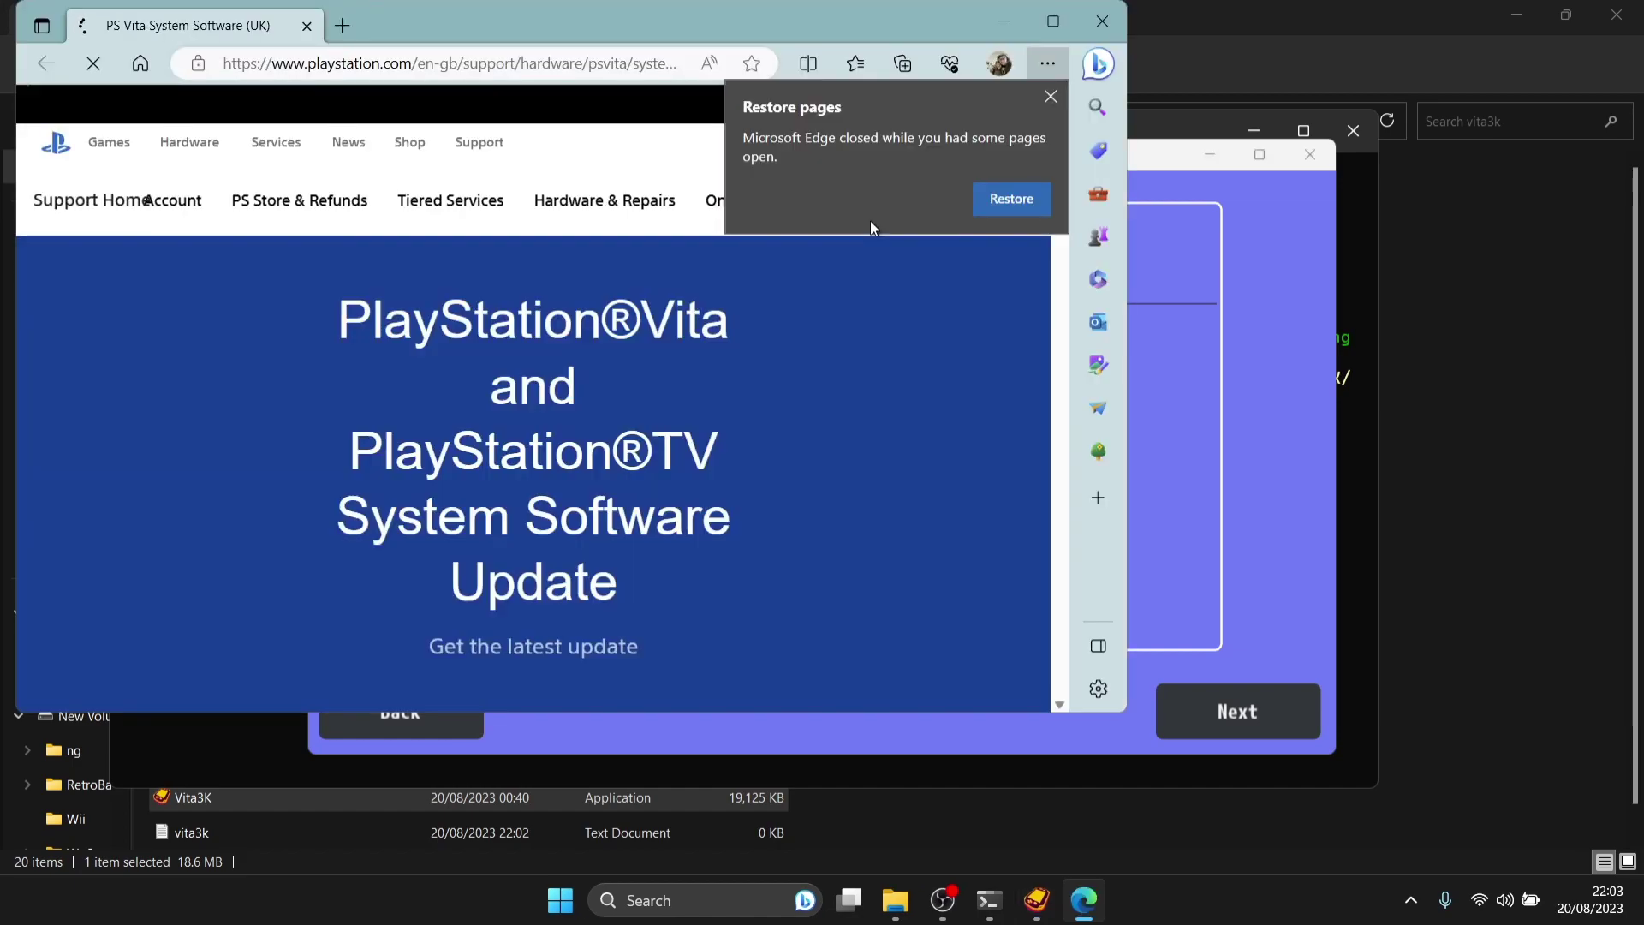
left_click(1052, 25)
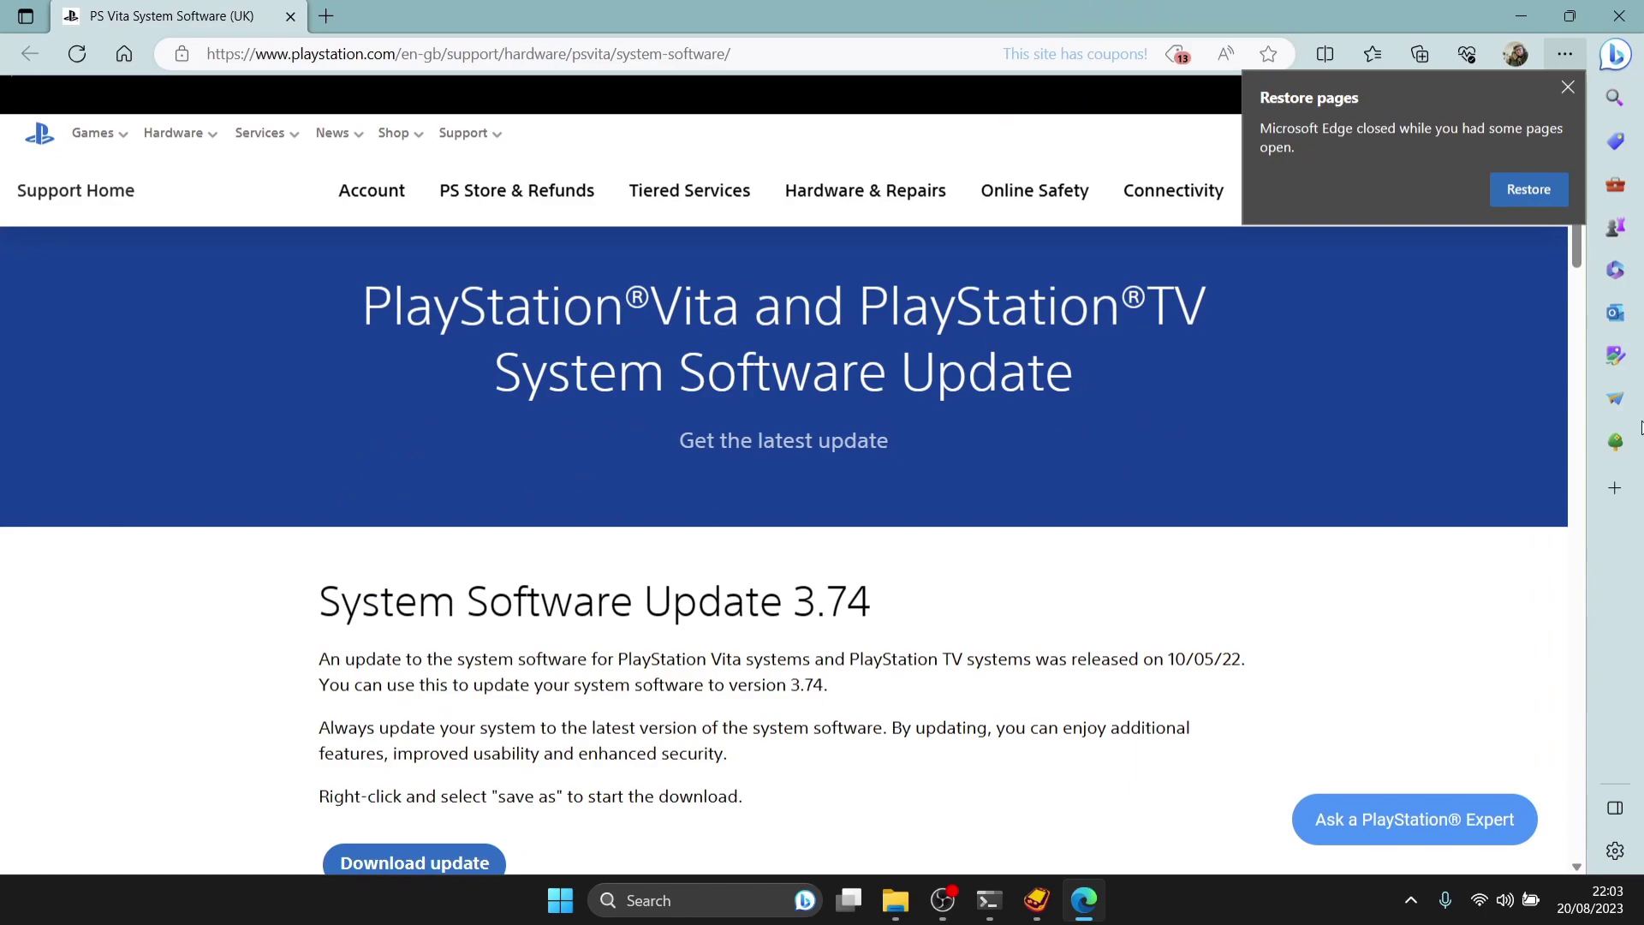
right_click(1581, 286)
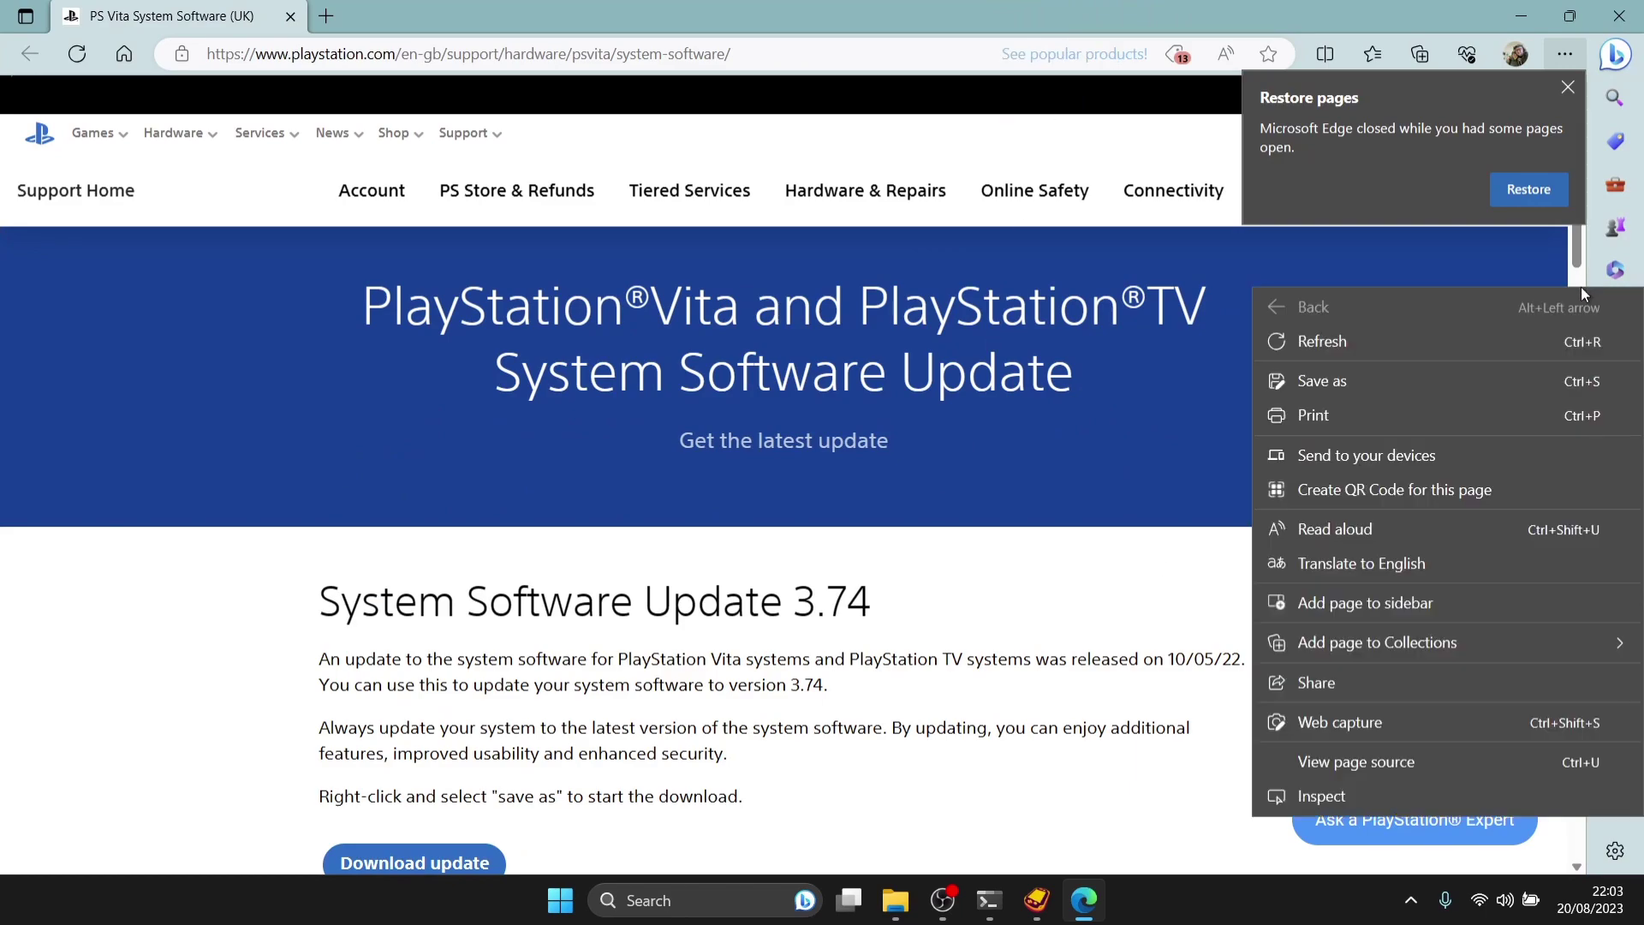
left_click(1575, 249)
scroll(1576, 257, "down", 1)
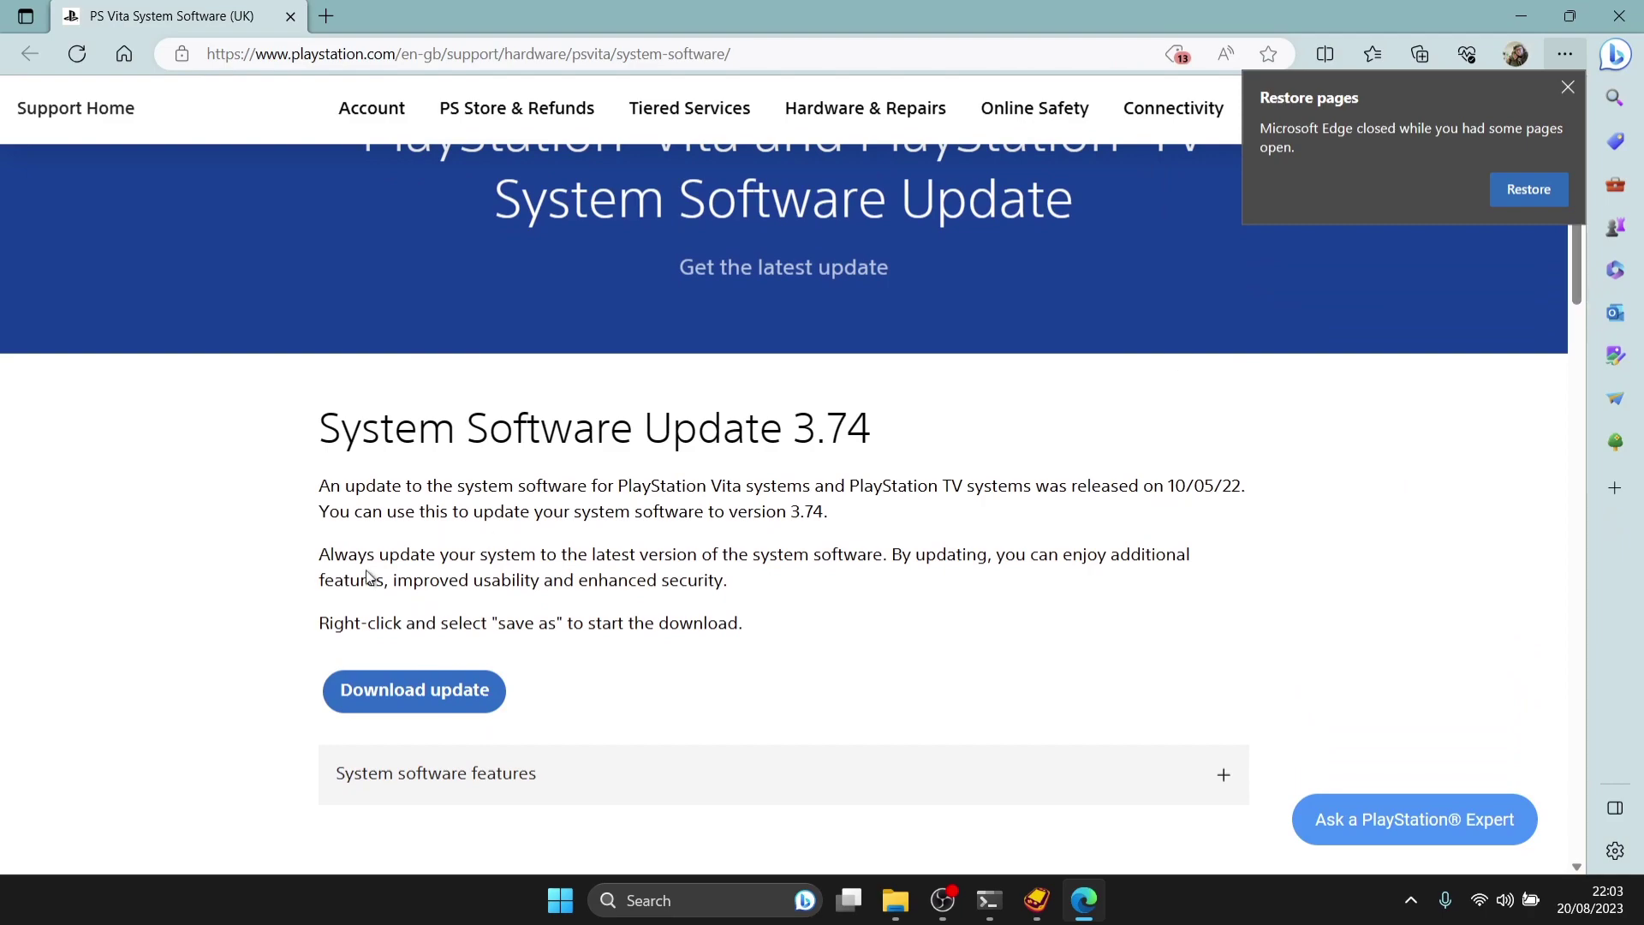
left_click(428, 704)
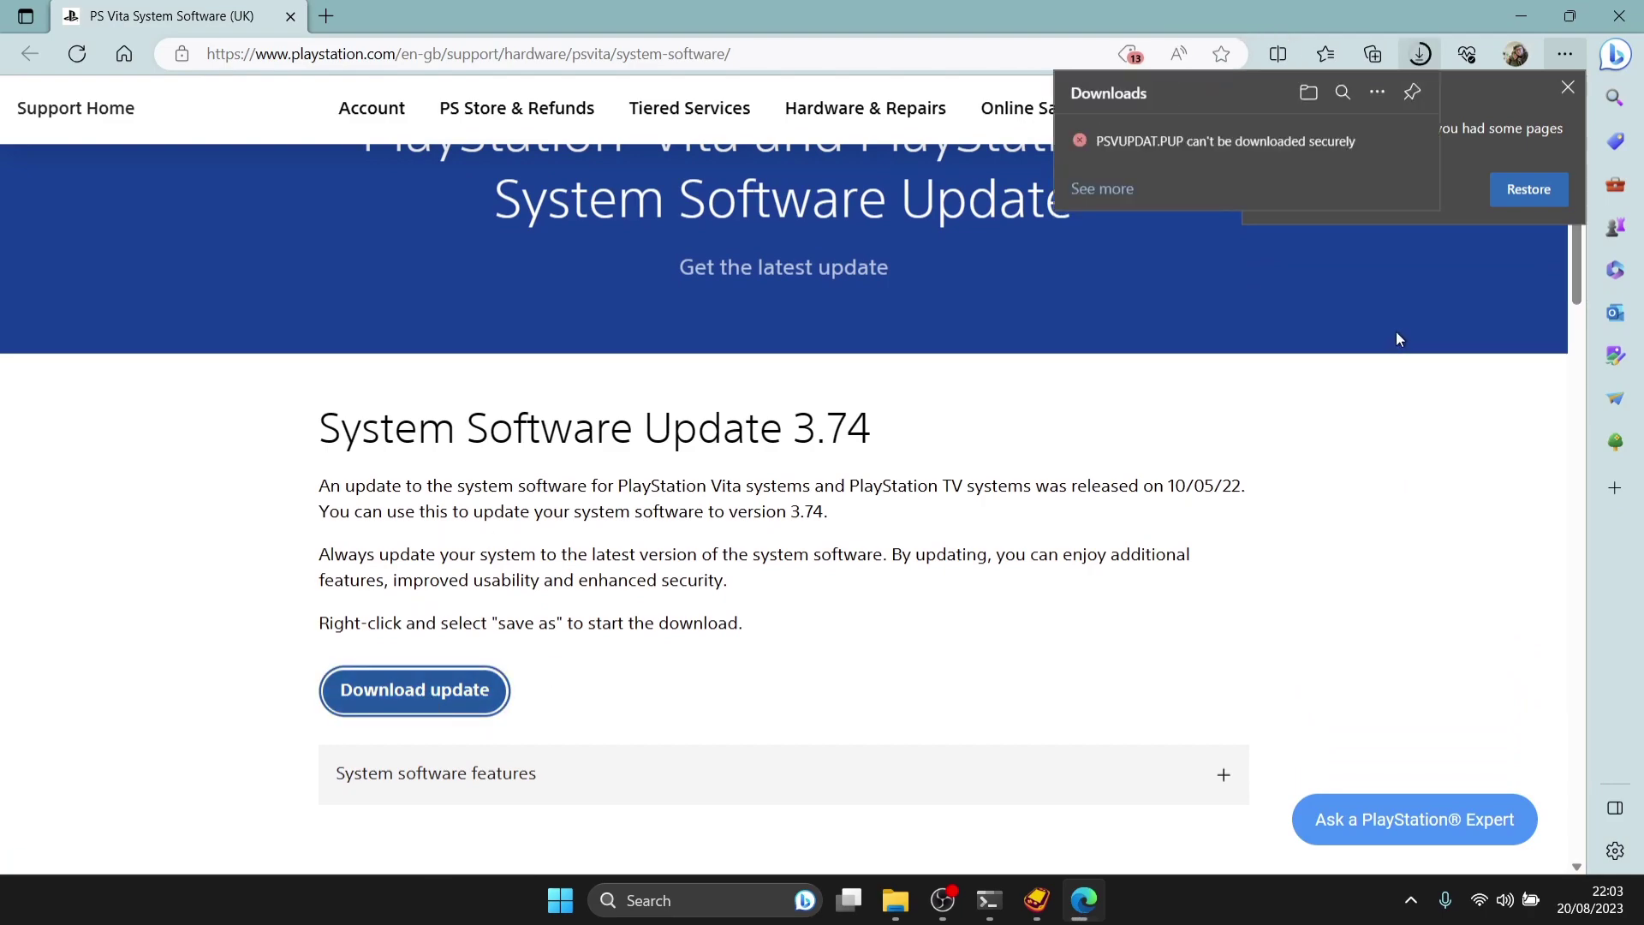
Keep the blocked PSVUPDAT.PUP download anyway and minimize the browser to return to the Vita3K setup.
mouse_move(1216, 161)
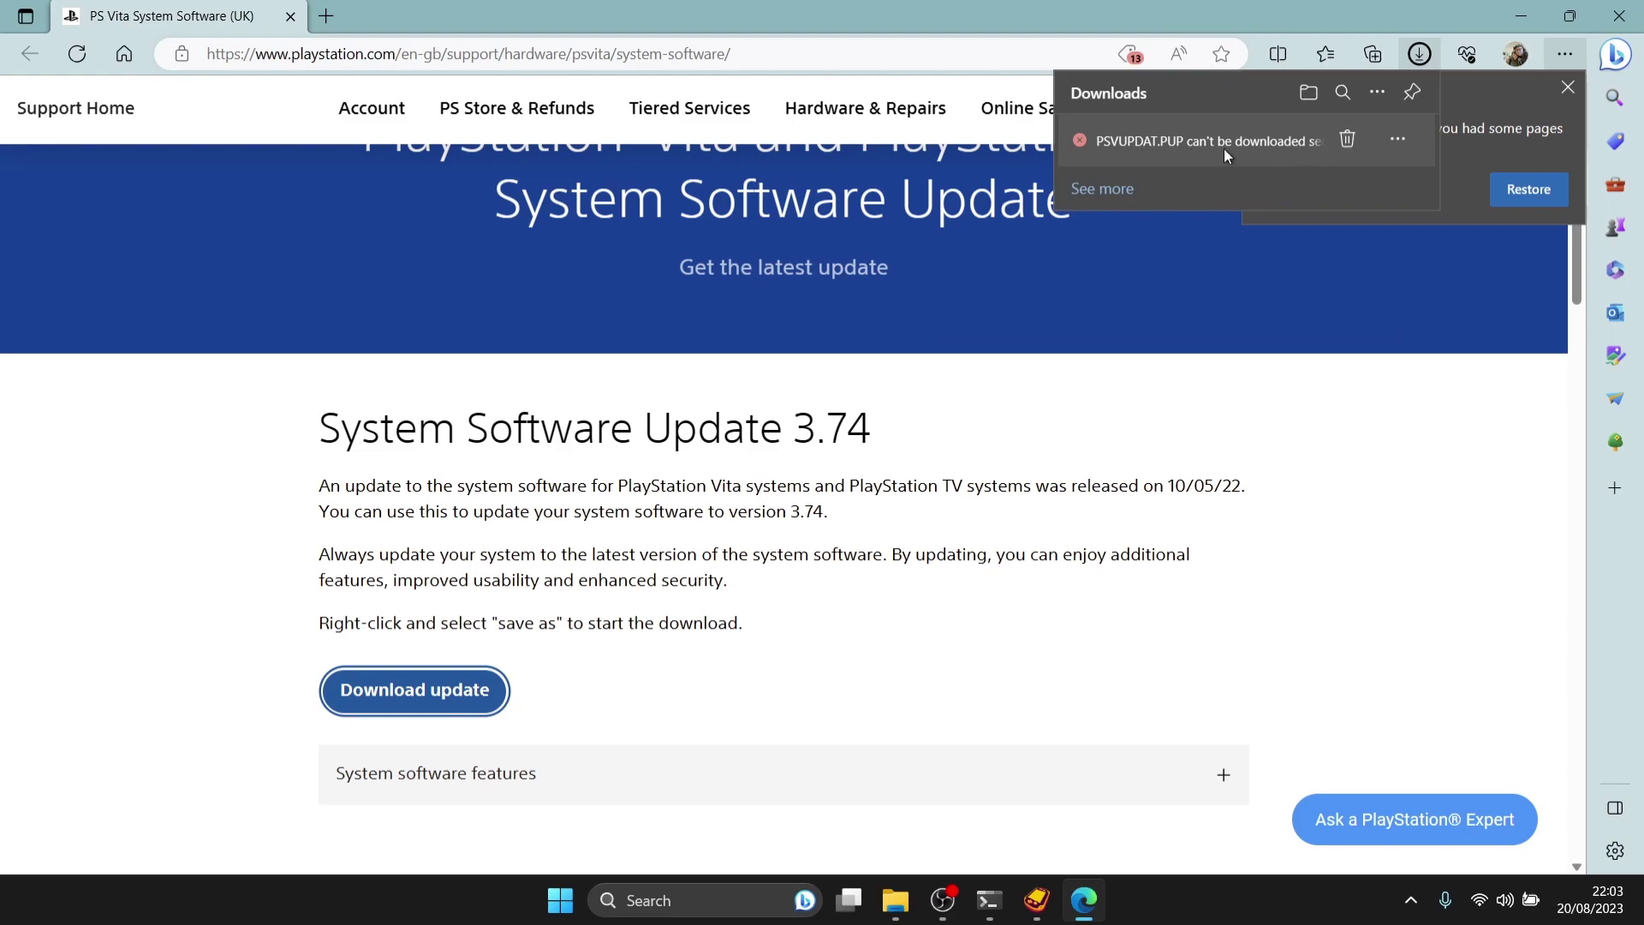
left_click(1404, 138)
left_click(1242, 212)
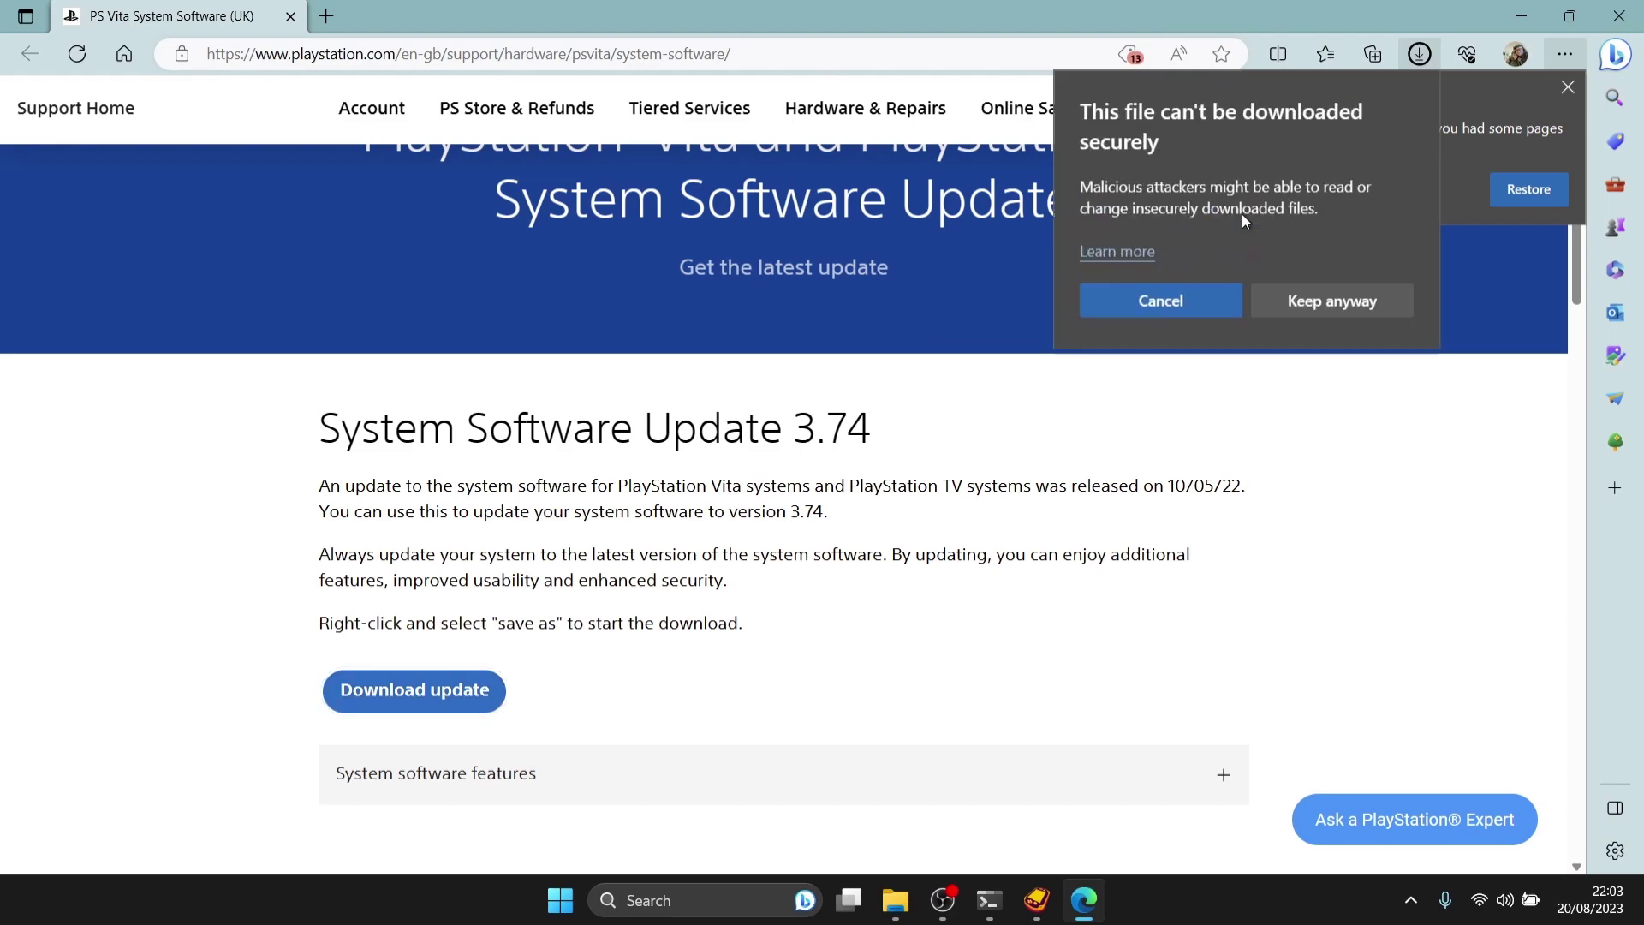
left_click(1323, 301)
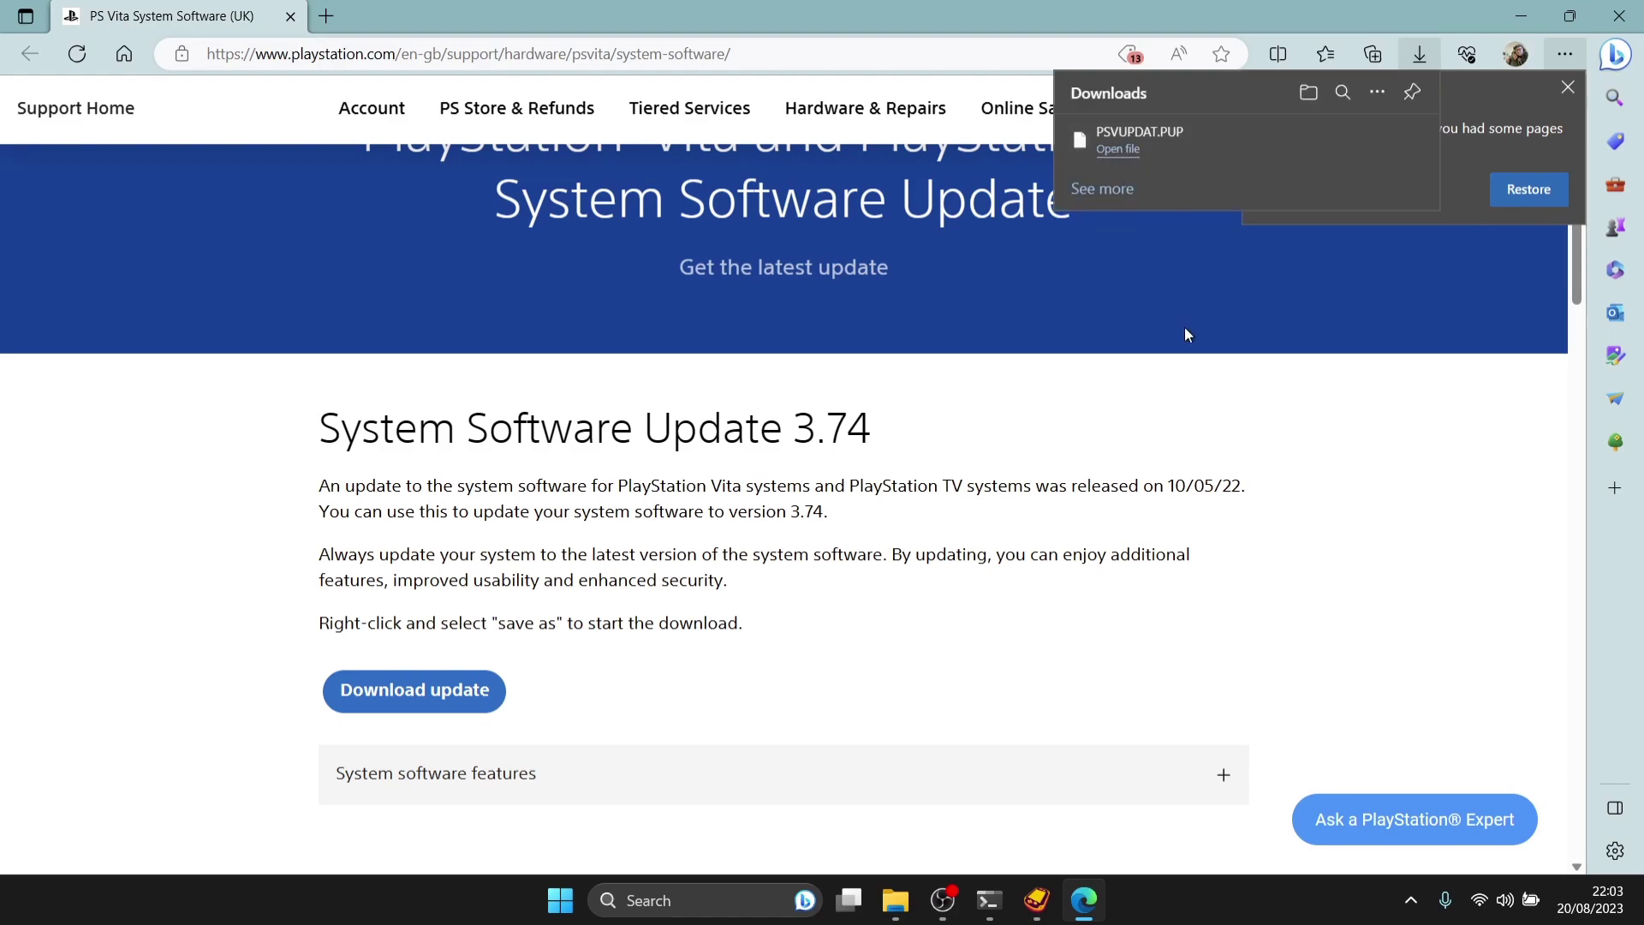
left_click(1522, 14)
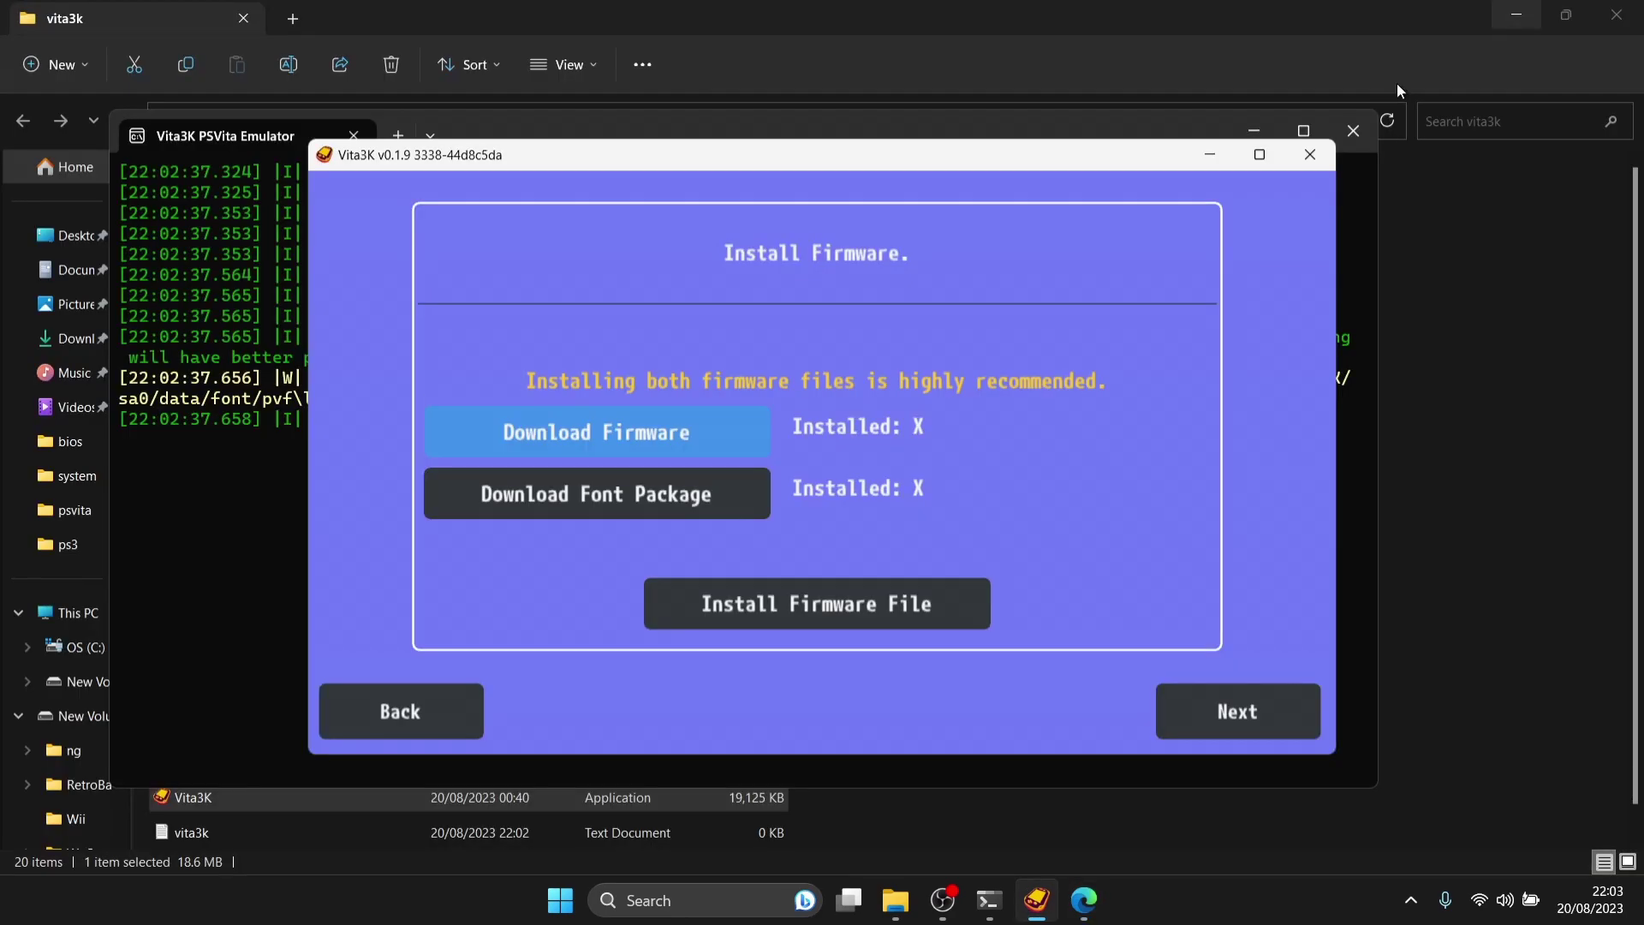
Download the firmware font package PSP2UPDAT.PUP from the Vita3K setup and minimize the browser.
left_click(579, 500)
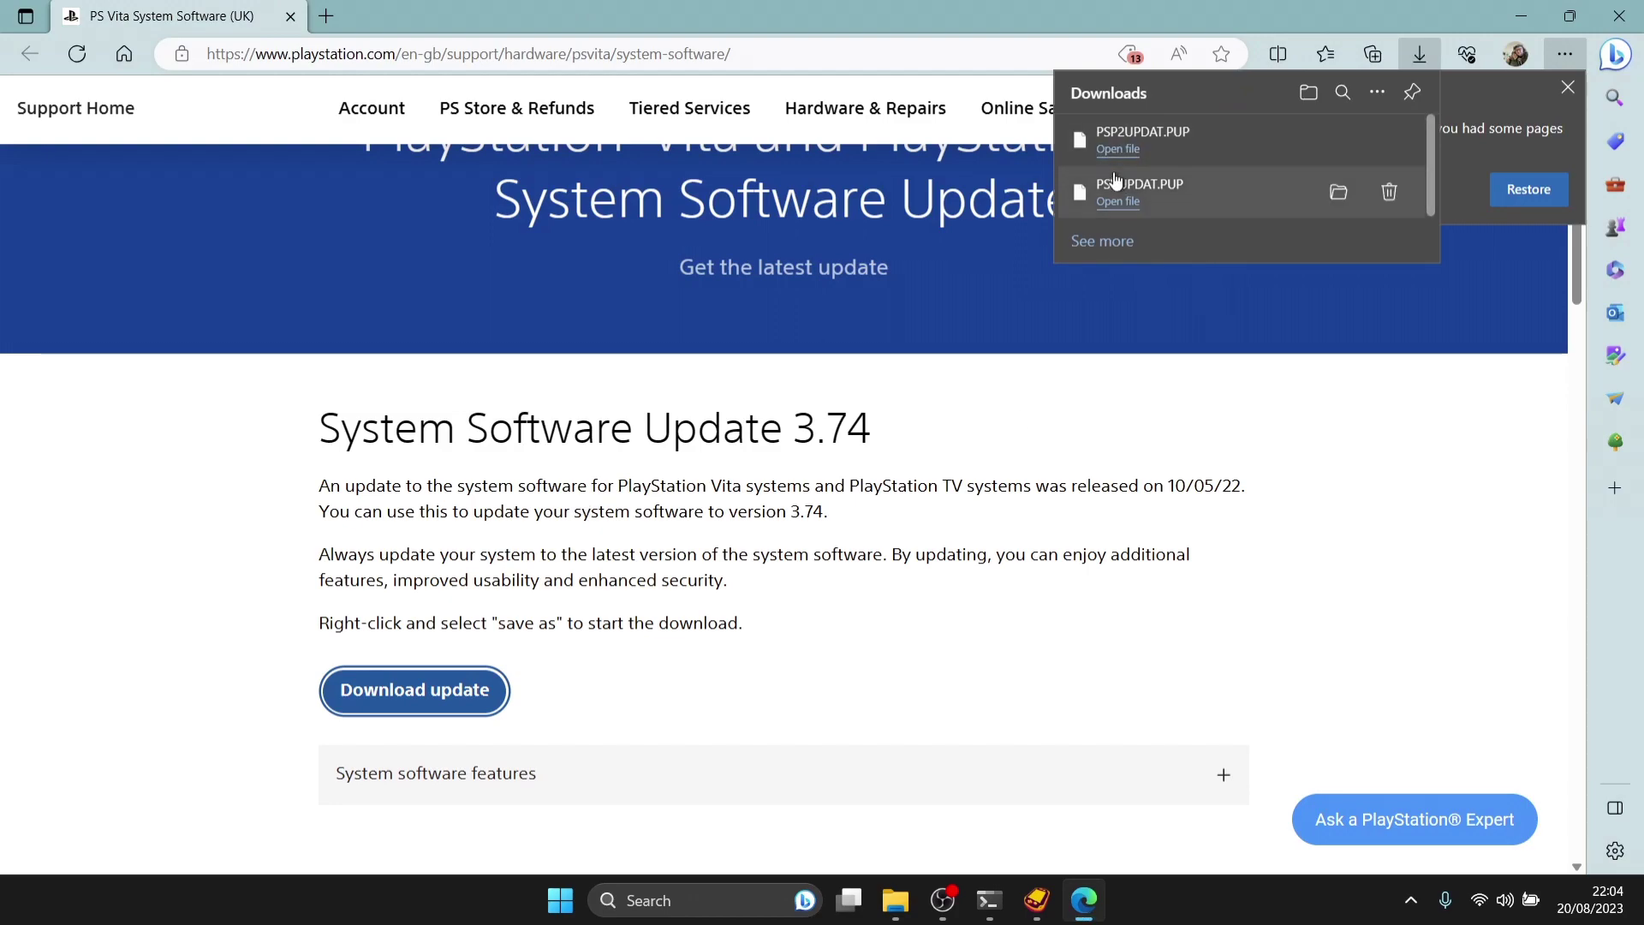
left_click(1520, 16)
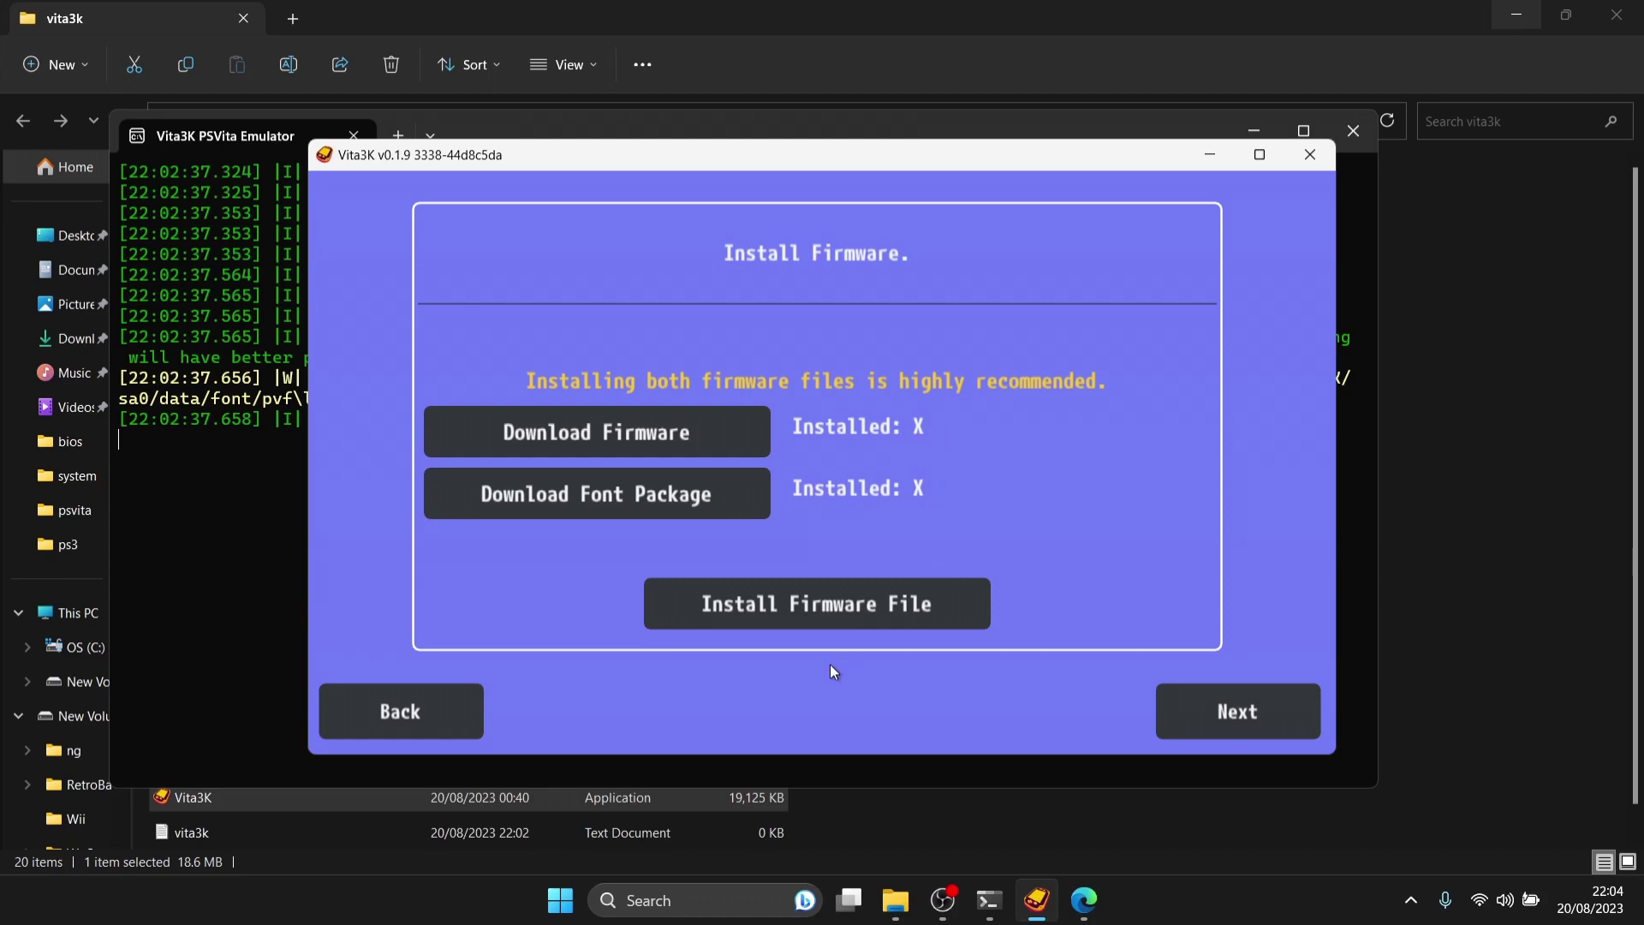
Install the PSVUPDAT.PUP firmware file from the Downloads folder and have the installation file deleted.
left_click(835, 610)
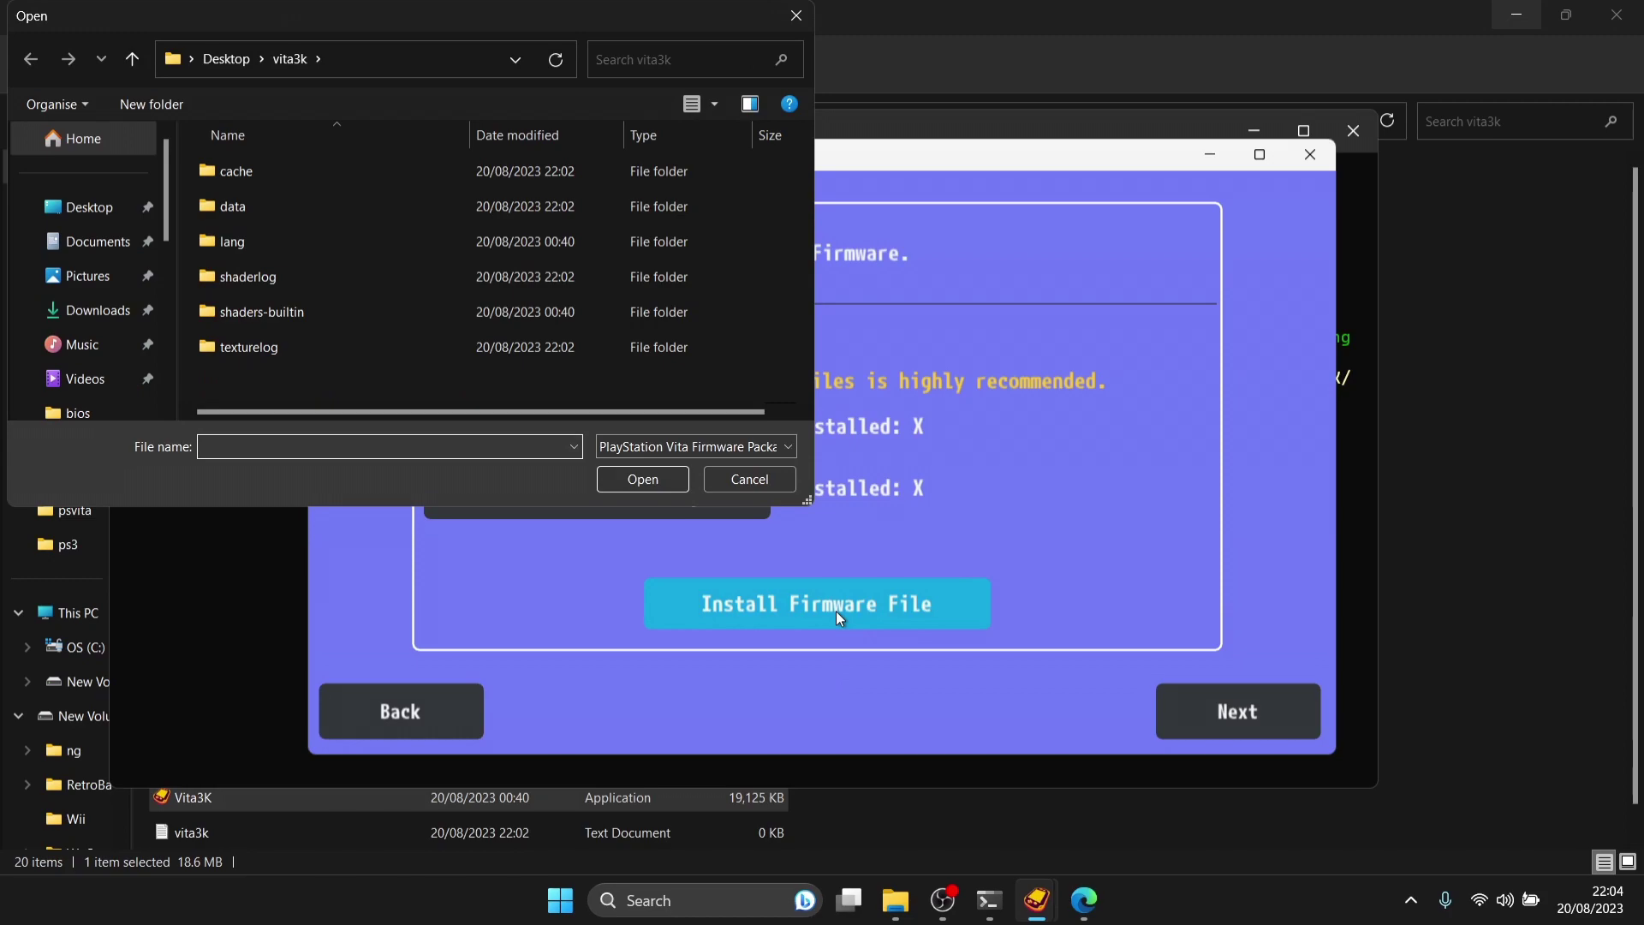
left_click(97, 317)
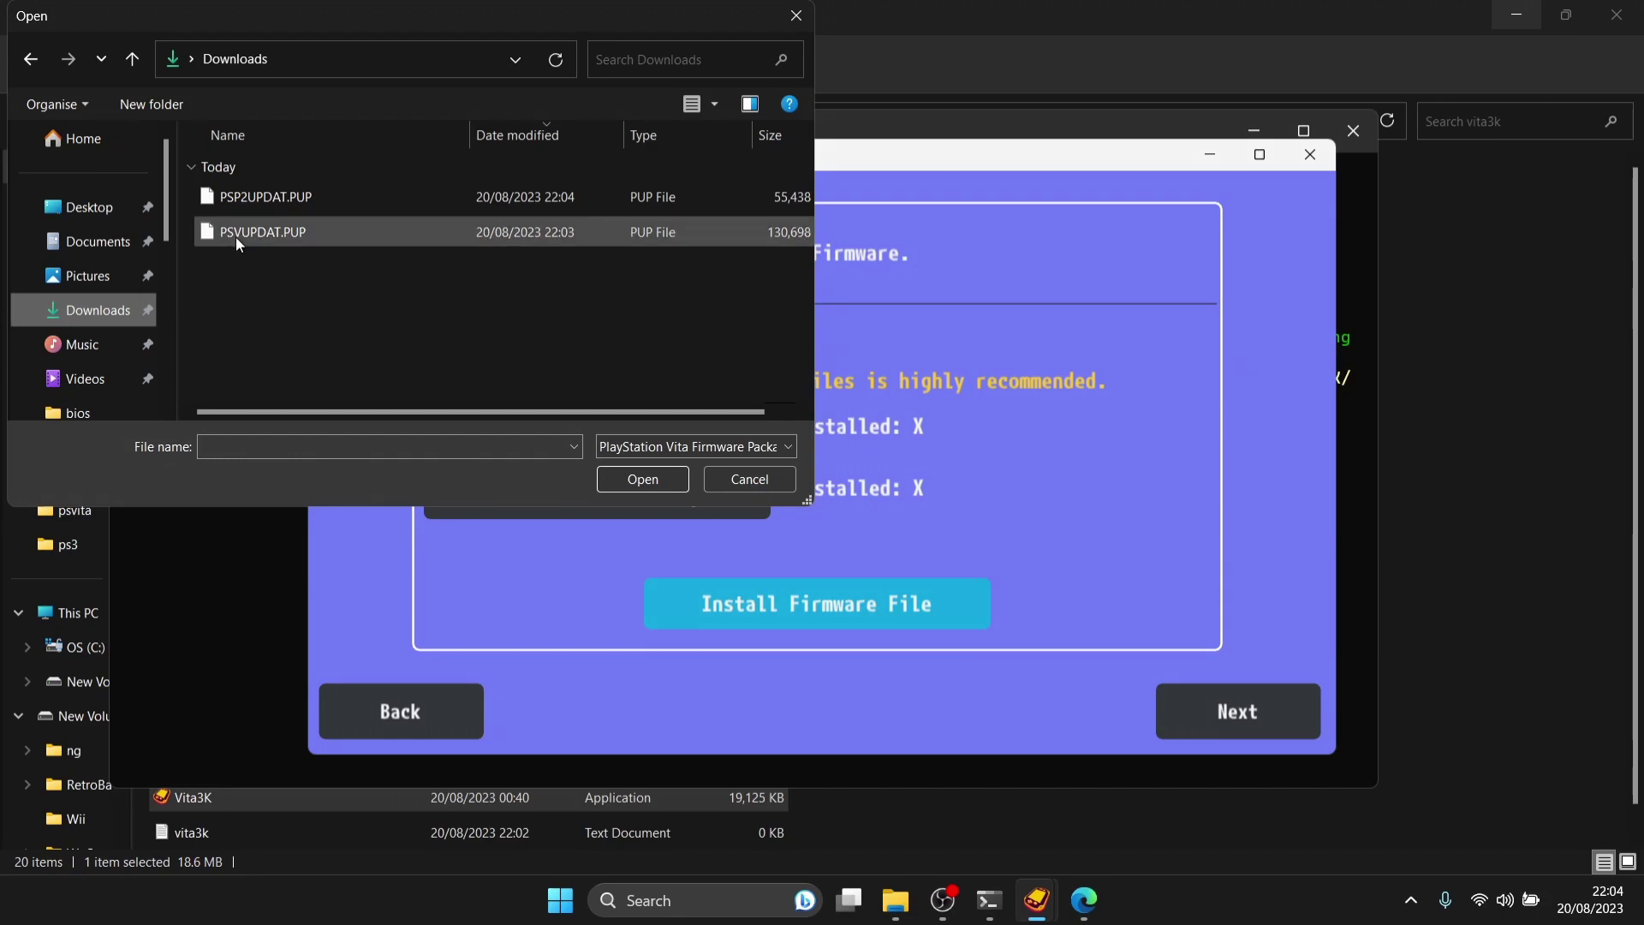
double_click(361, 233)
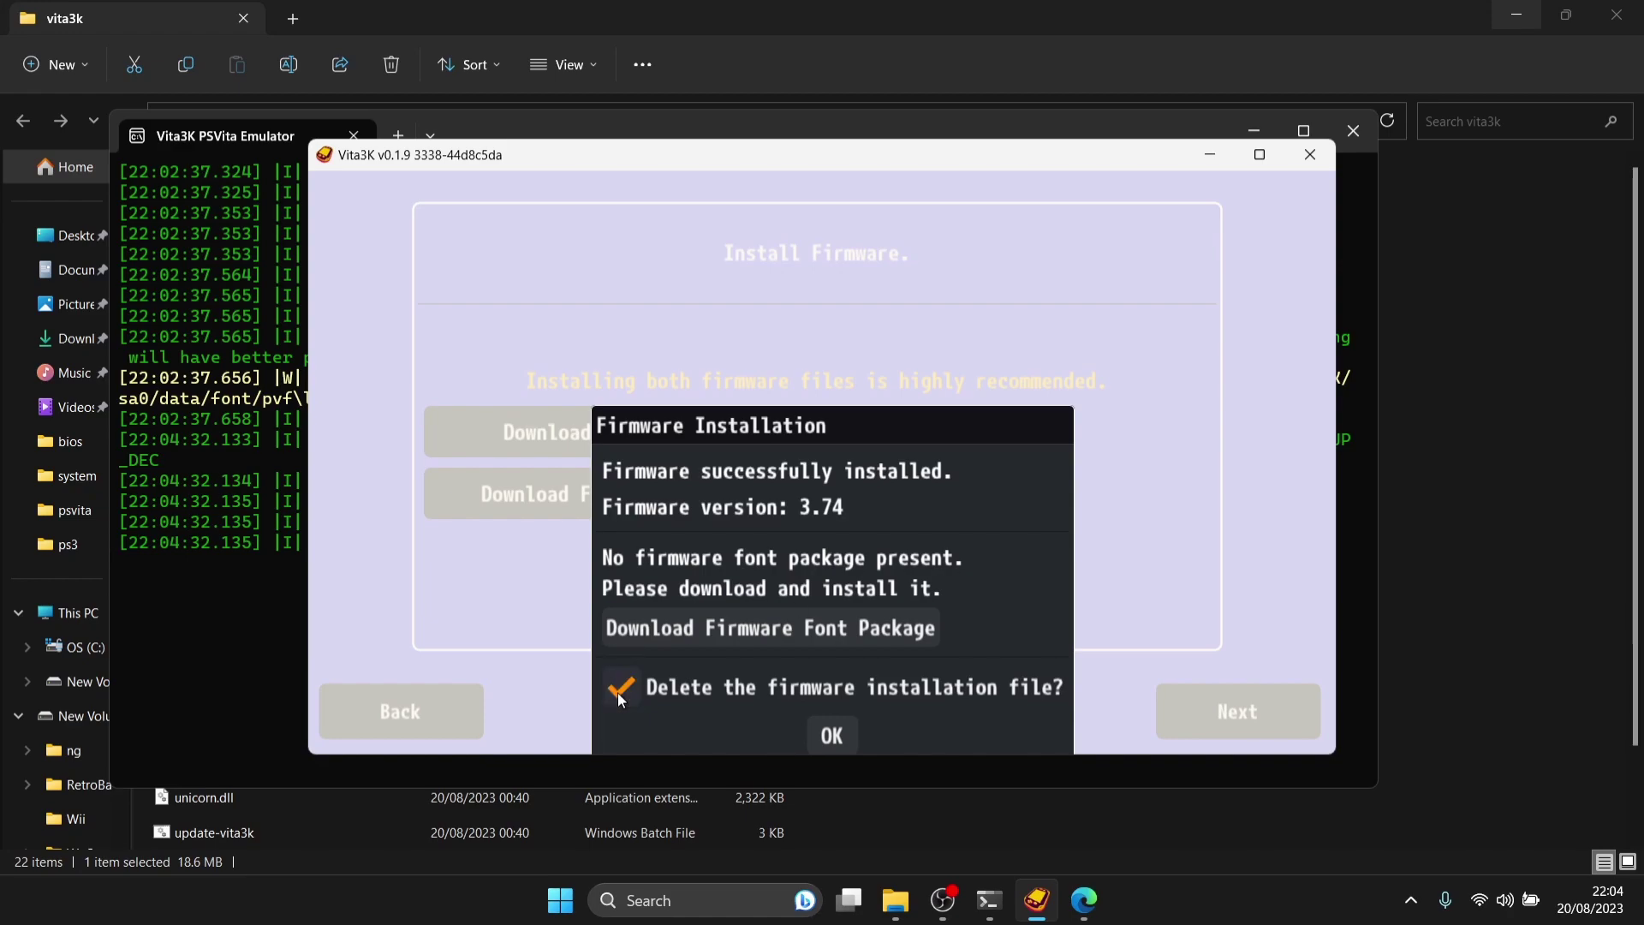
left_click(844, 729)
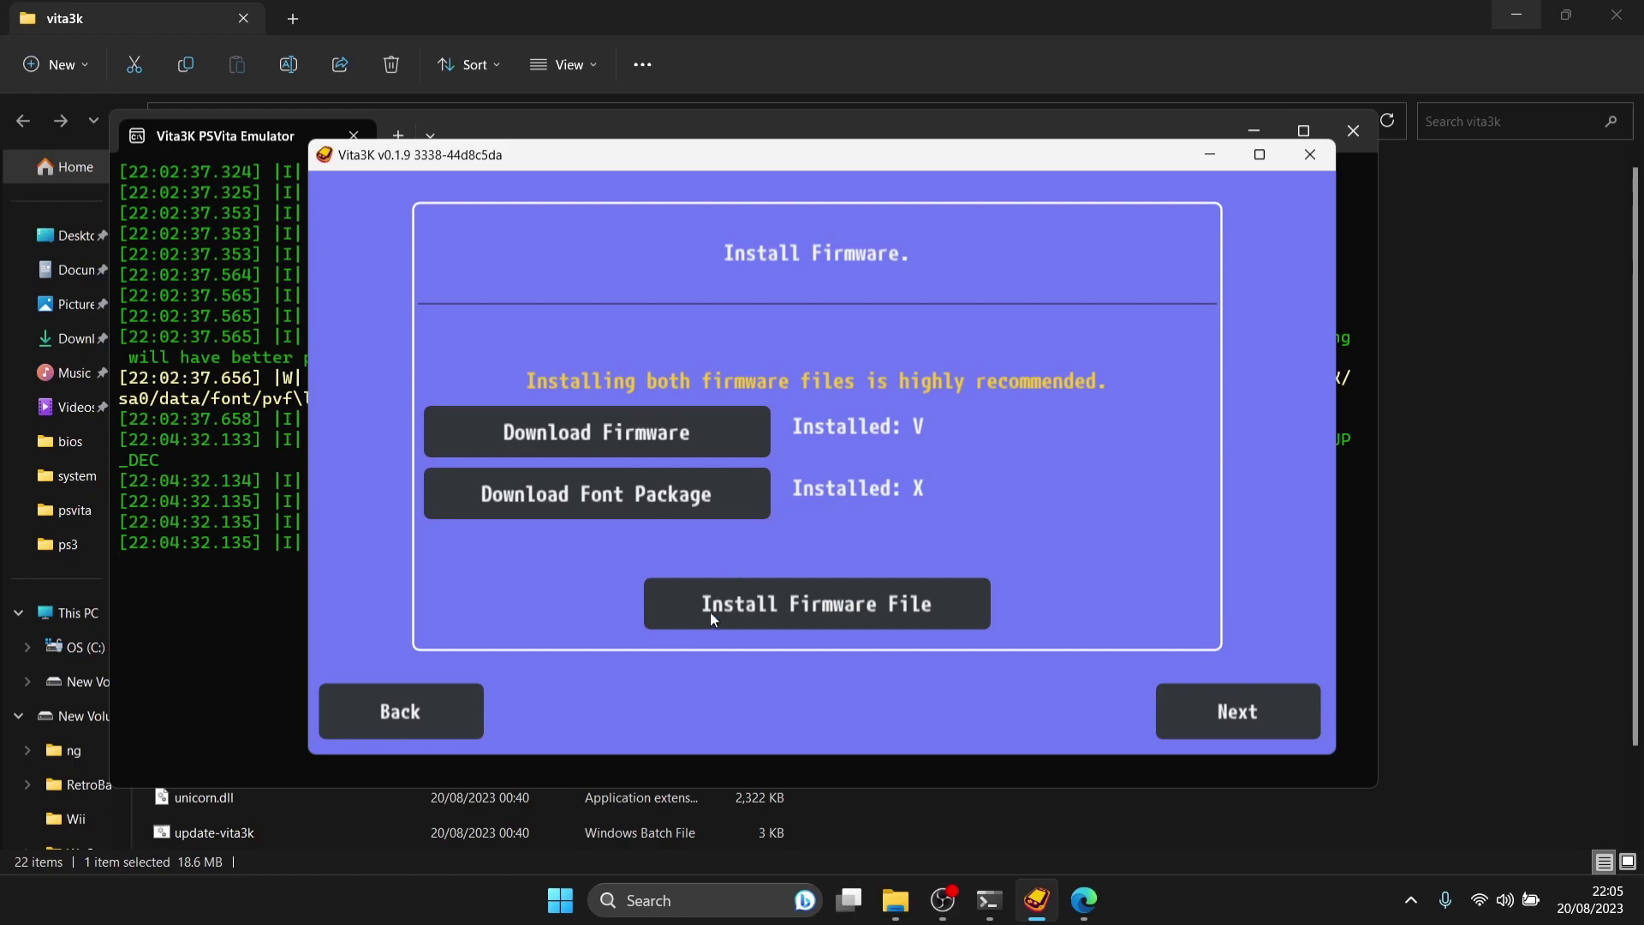
Install the PSP2UPDAT.PUP font package from the Downloads folder and have the installation file deleted.
left_click(822, 612)
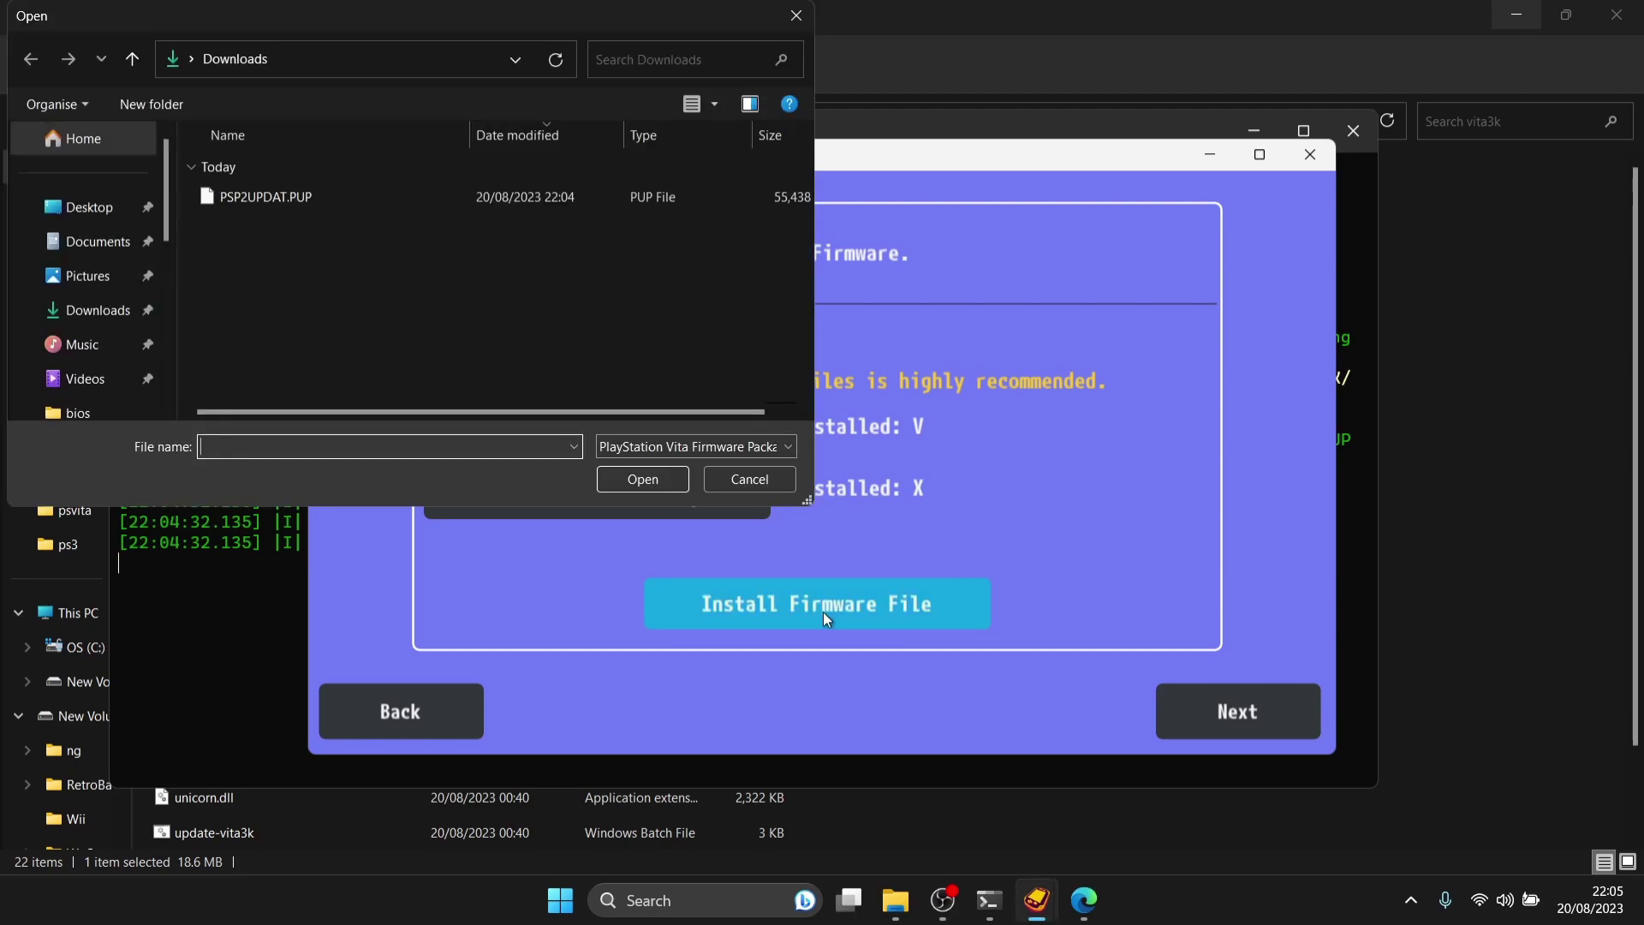
double_click(332, 198)
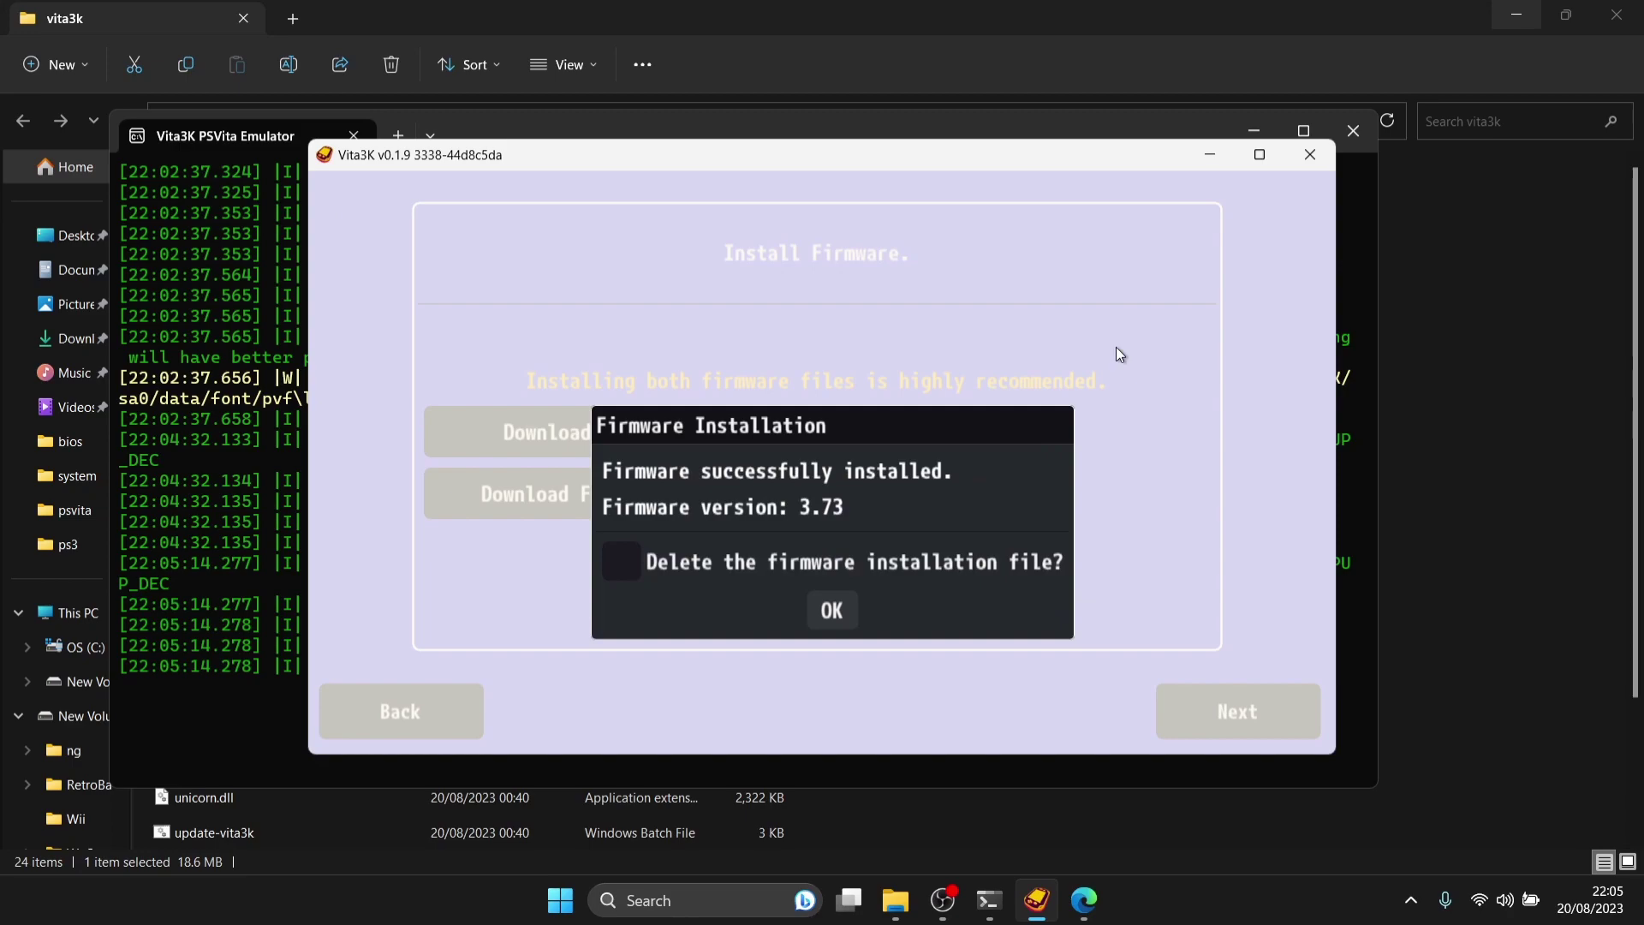
left_click(624, 562)
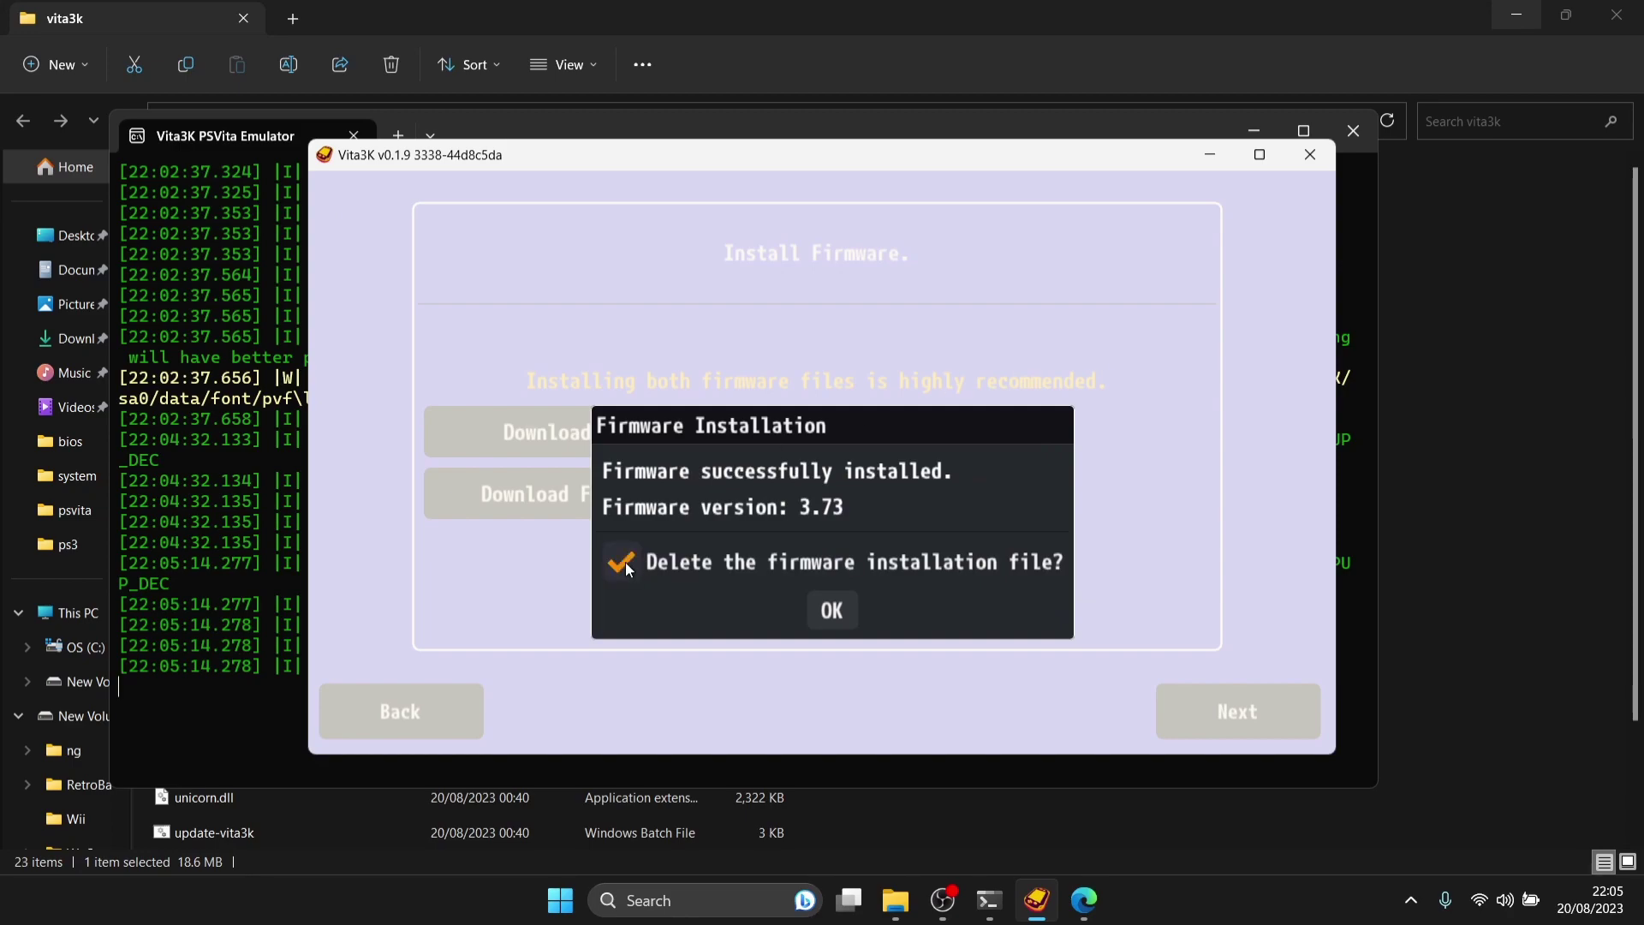
left_click(828, 613)
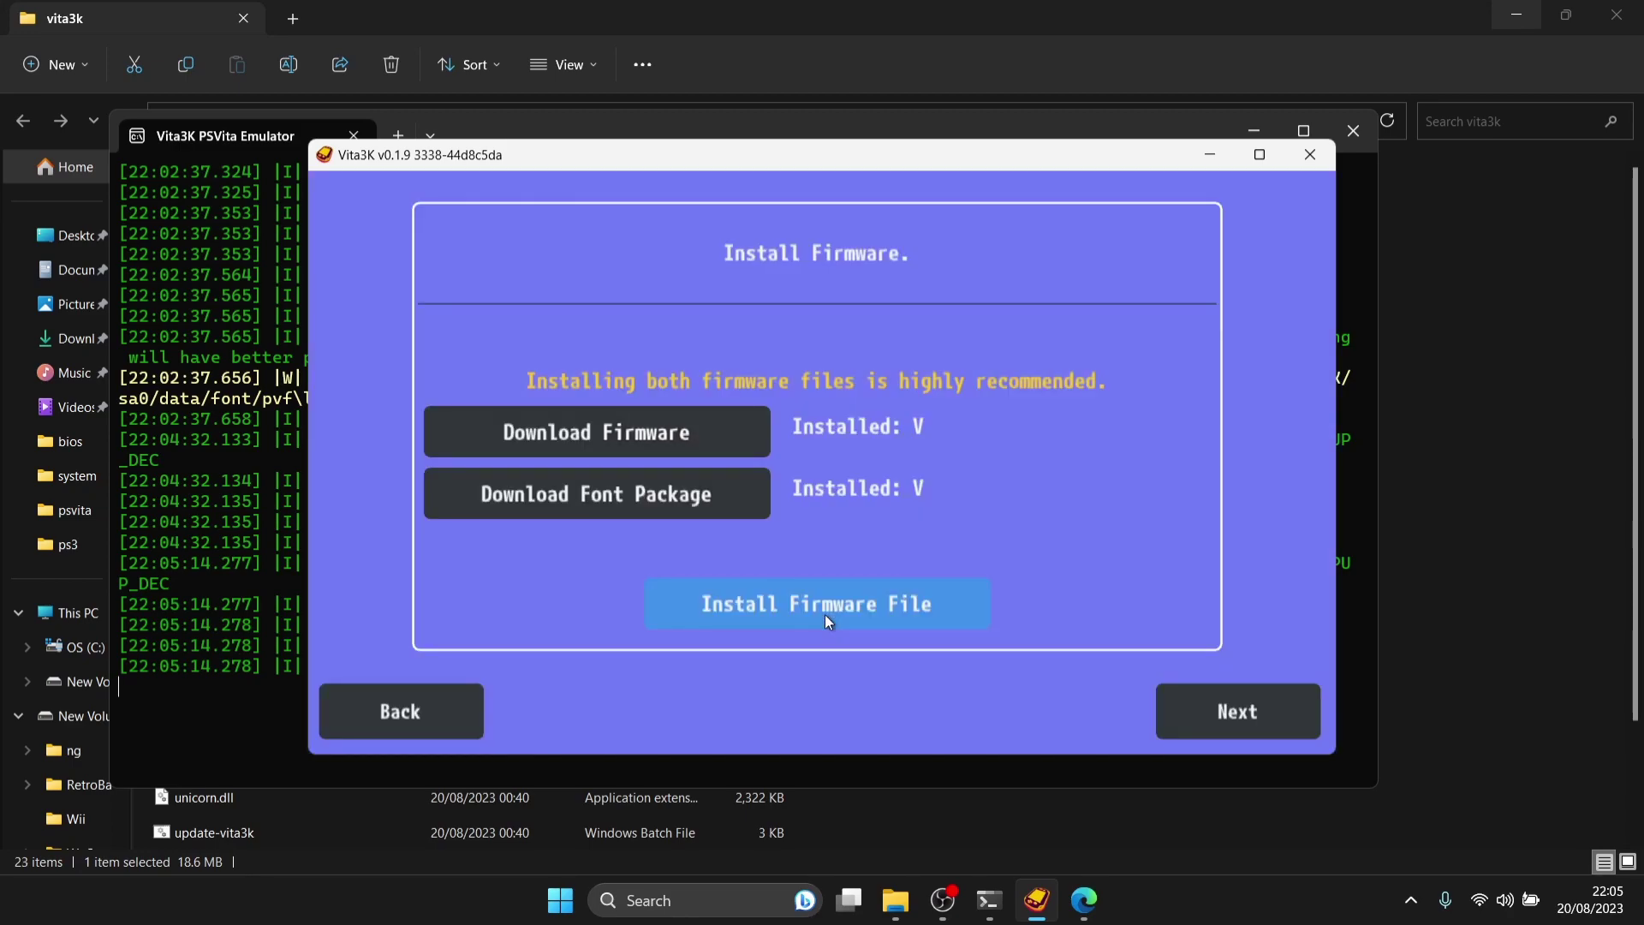
Finish the initial setup with the default interface settings and close the welcome window.
left_click(1229, 711)
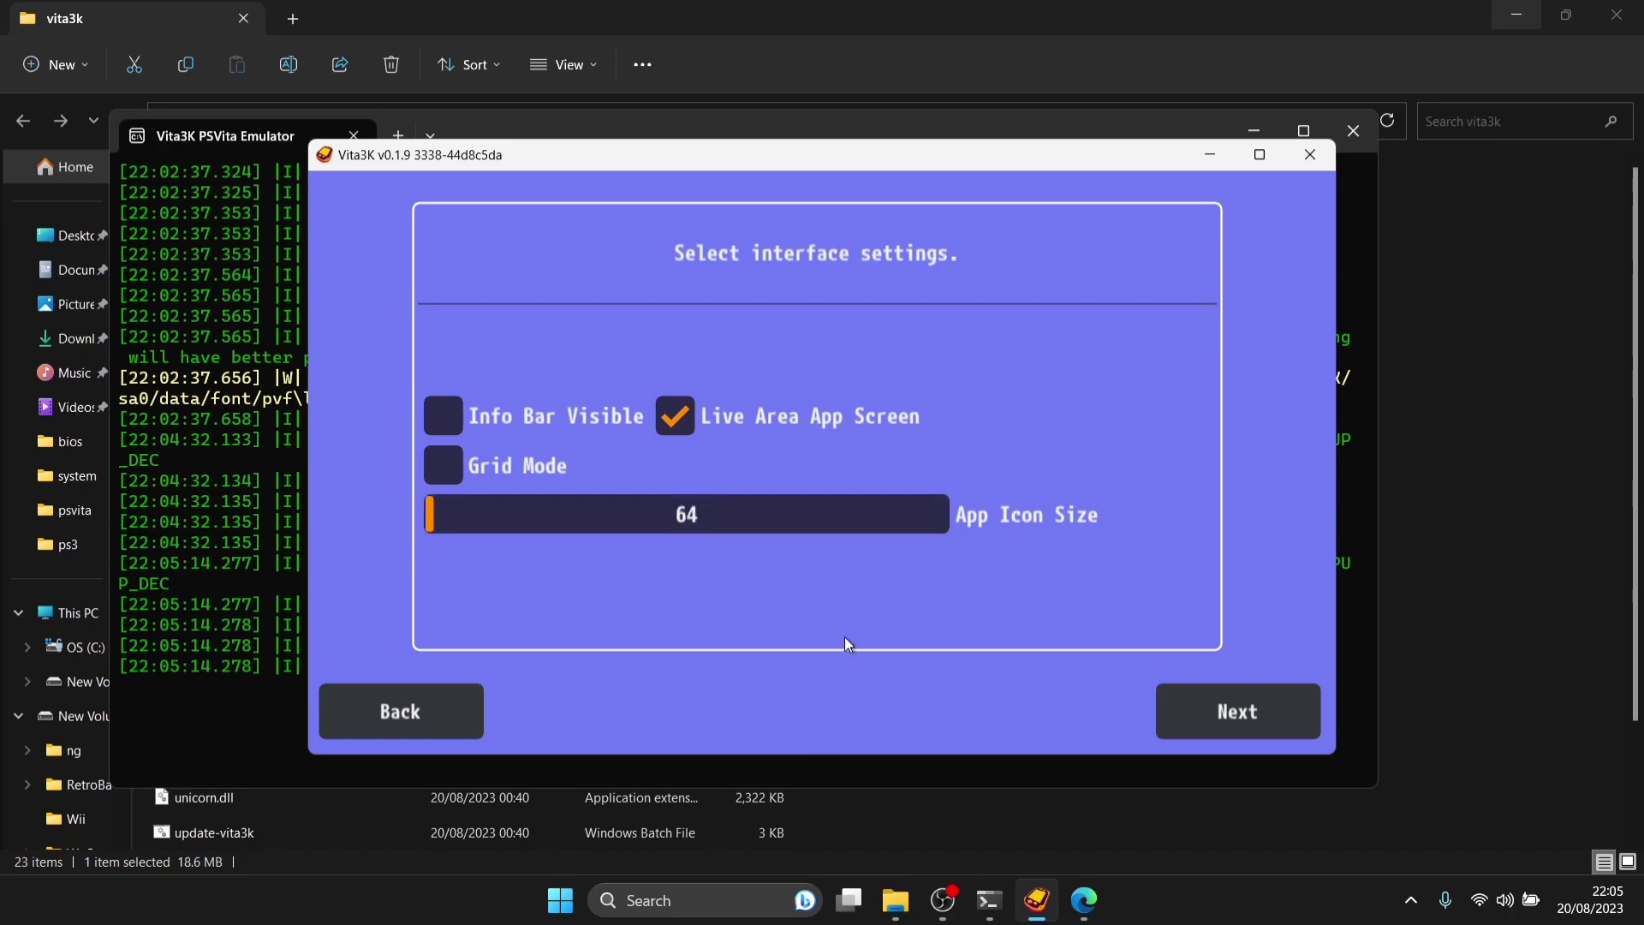
left_click(1296, 716)
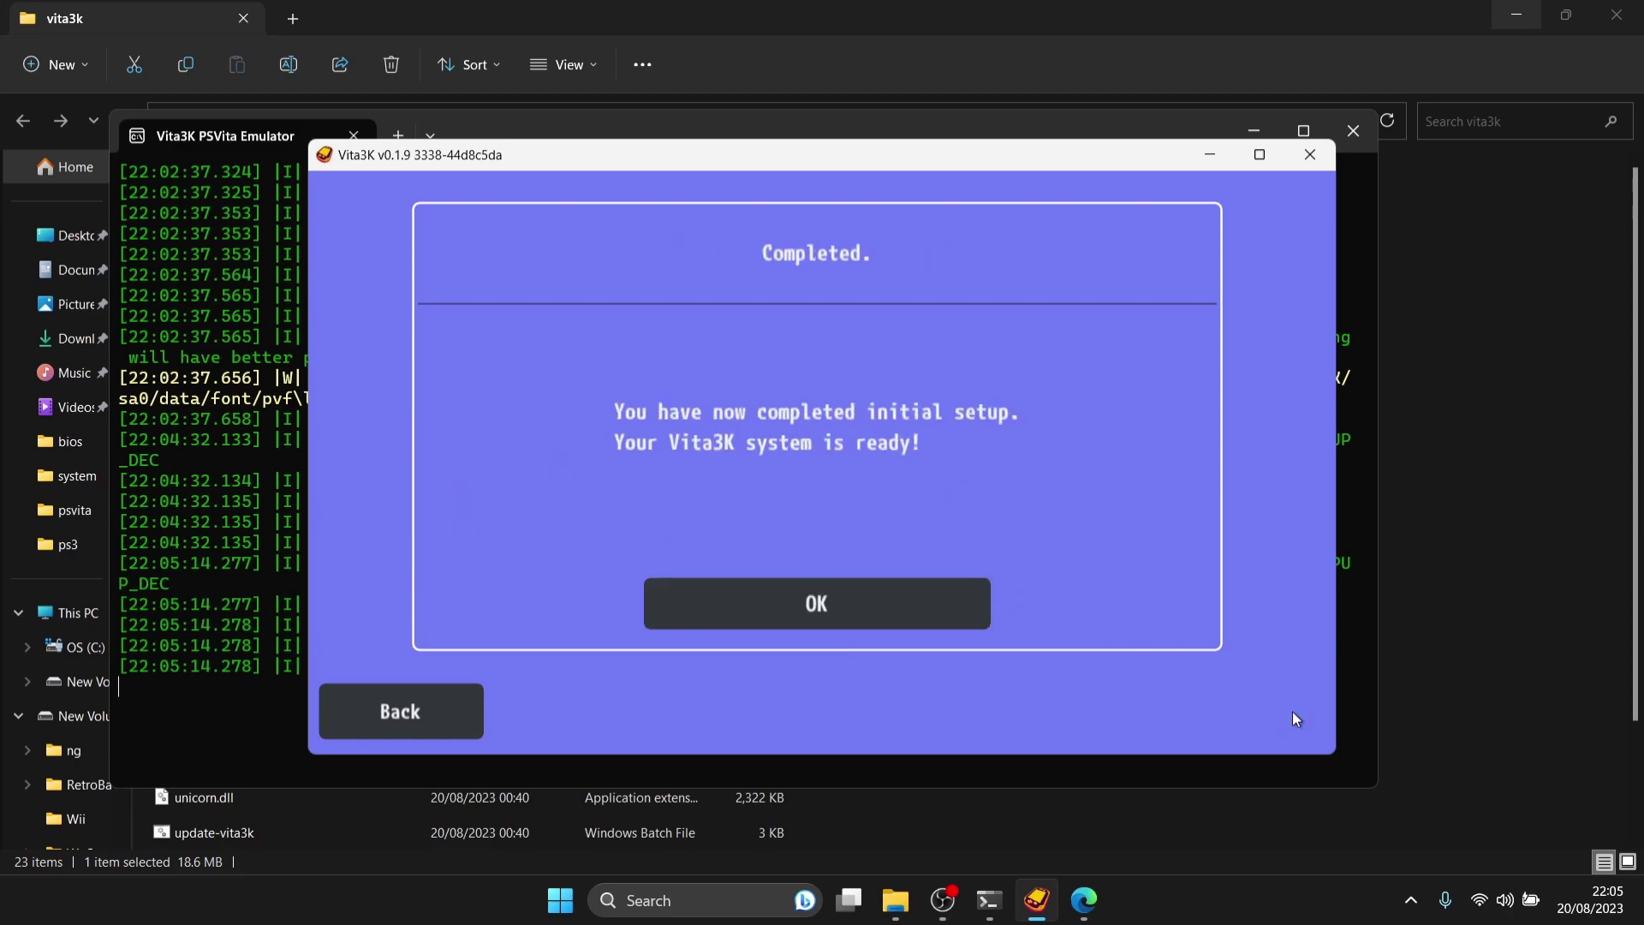
left_click(795, 609)
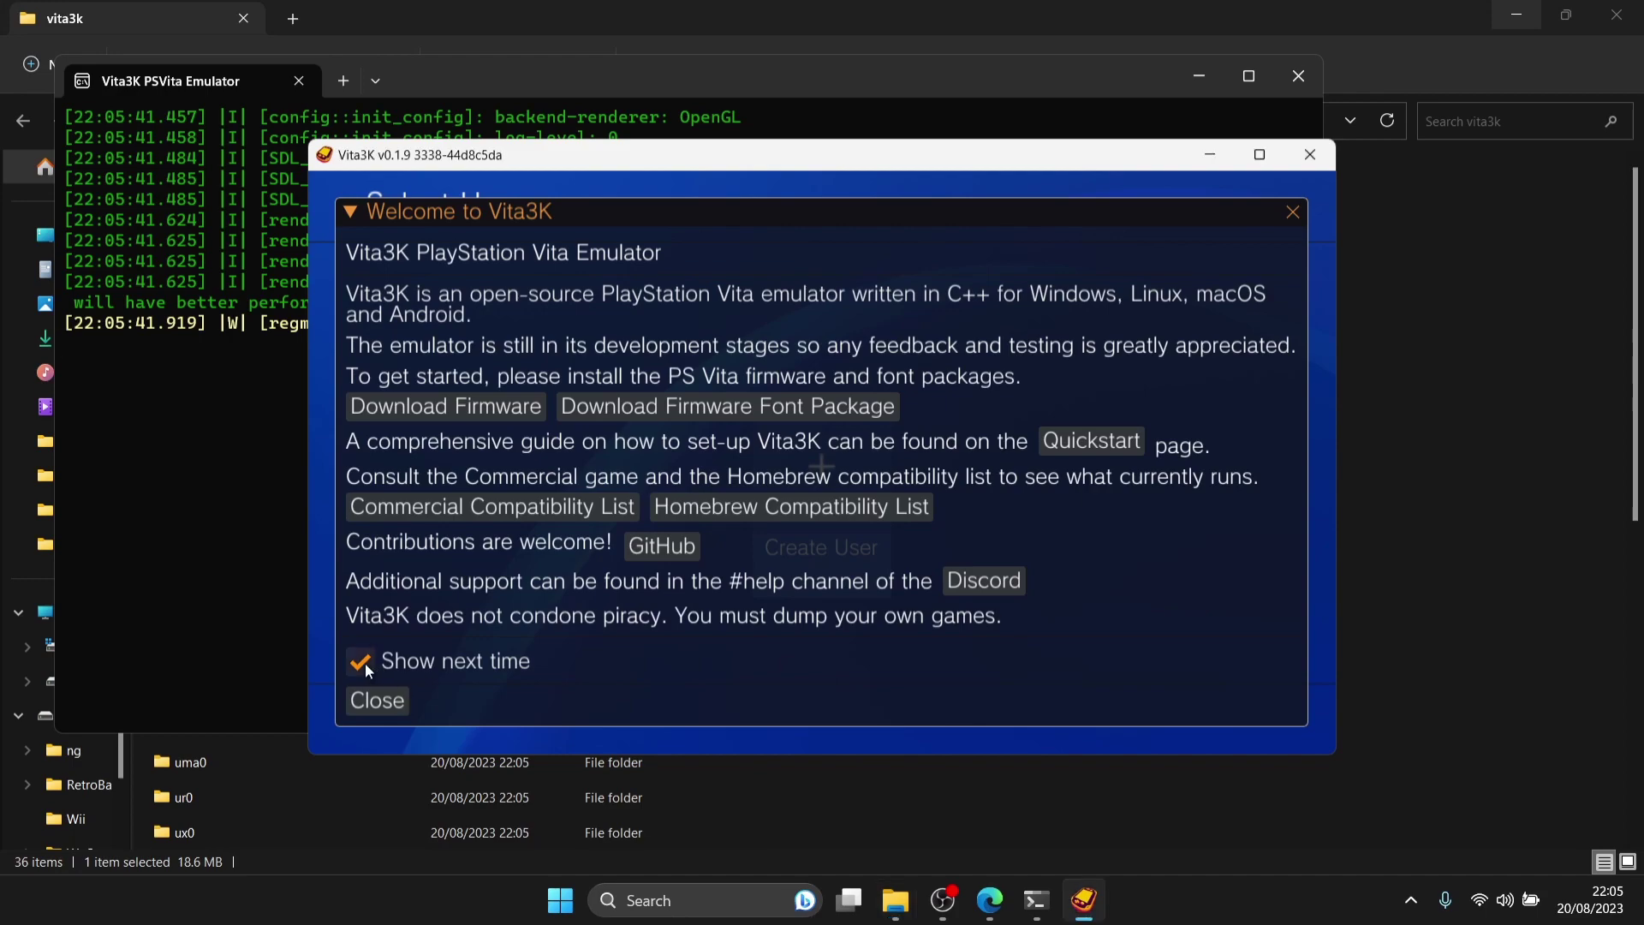
left_click(379, 700)
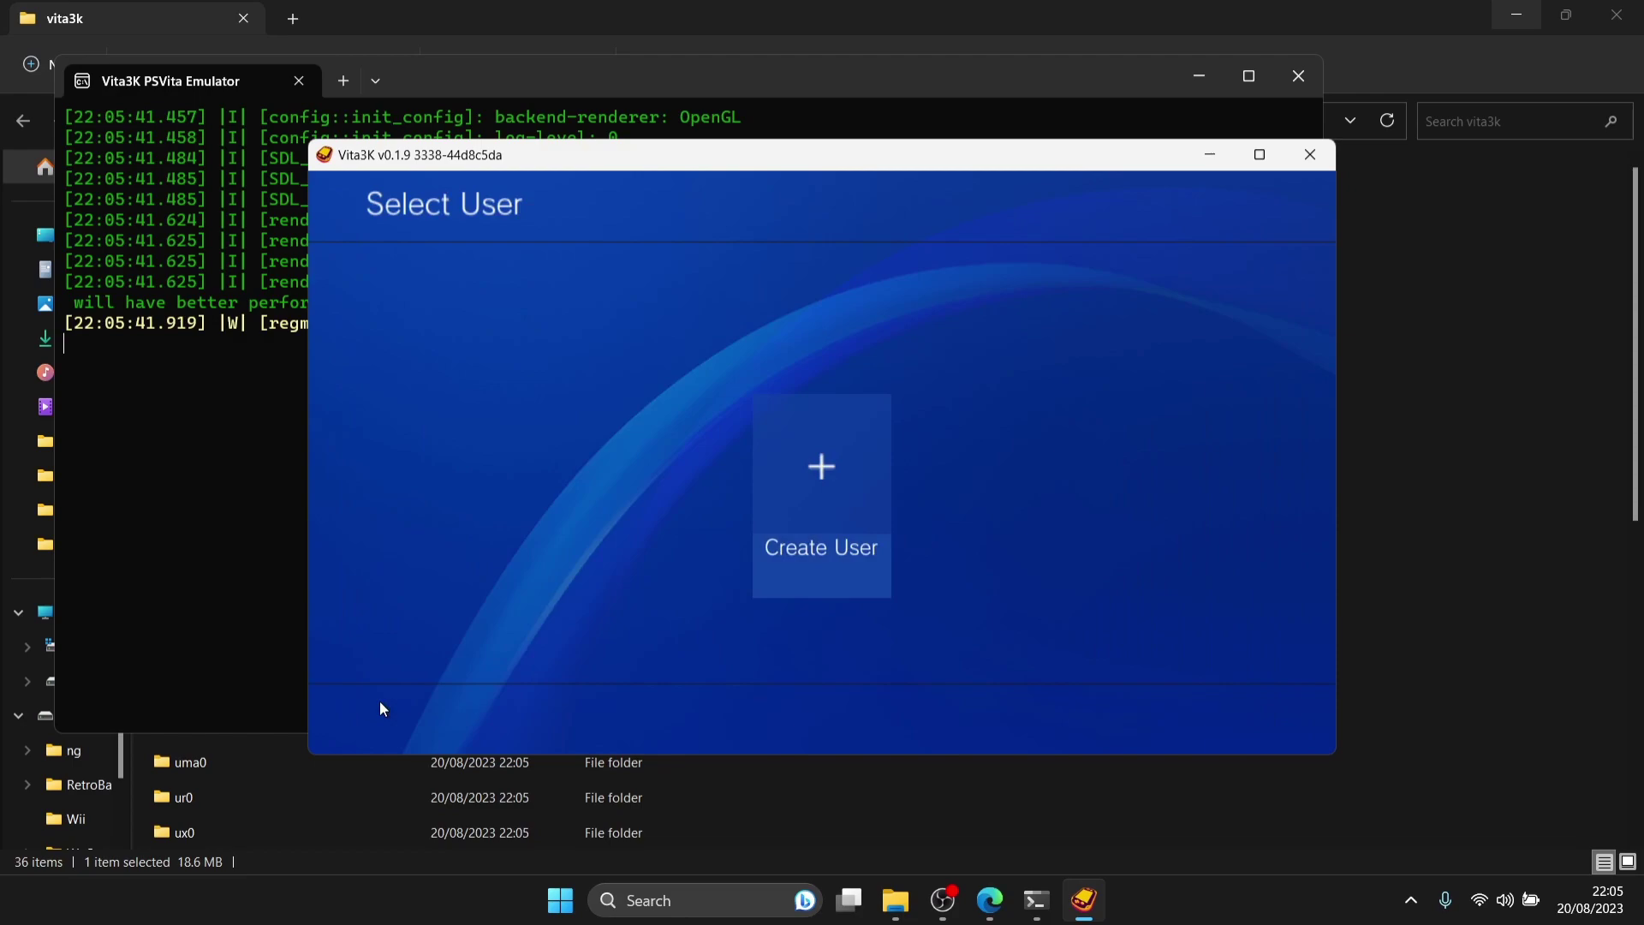
Create a user profile with the chosen user name and log in with it to reach the app list.
left_click(807, 498)
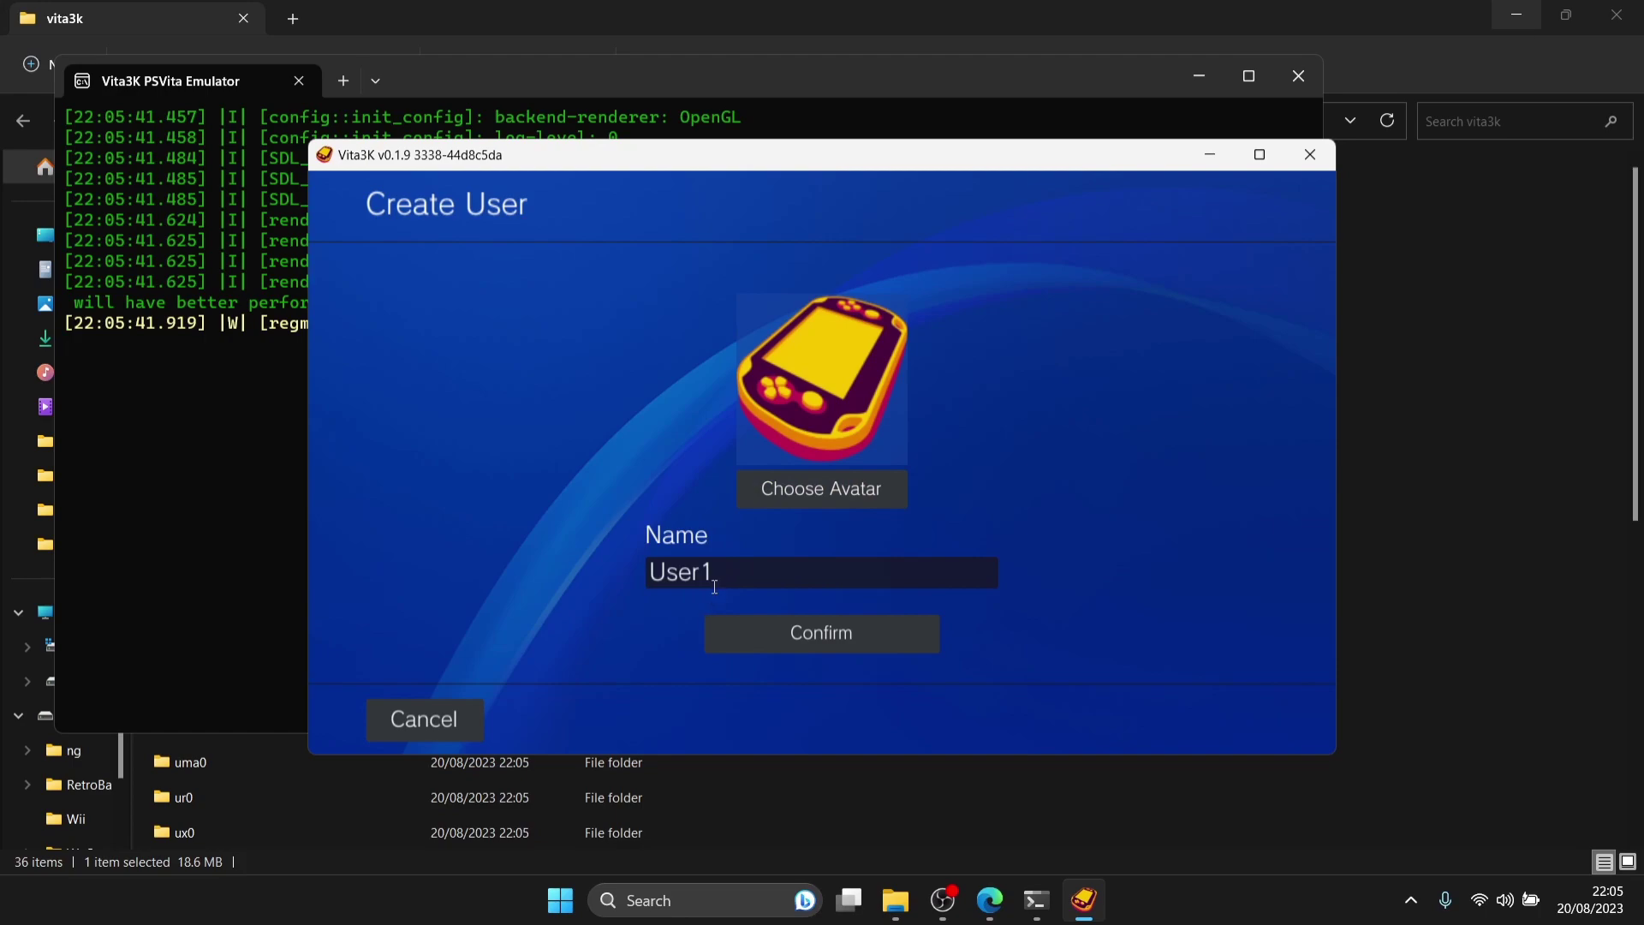
left_click_drag(718, 572, 563, 562)
type("justjma")
key("BackSpace")
key("BackSpace")
type("amie")
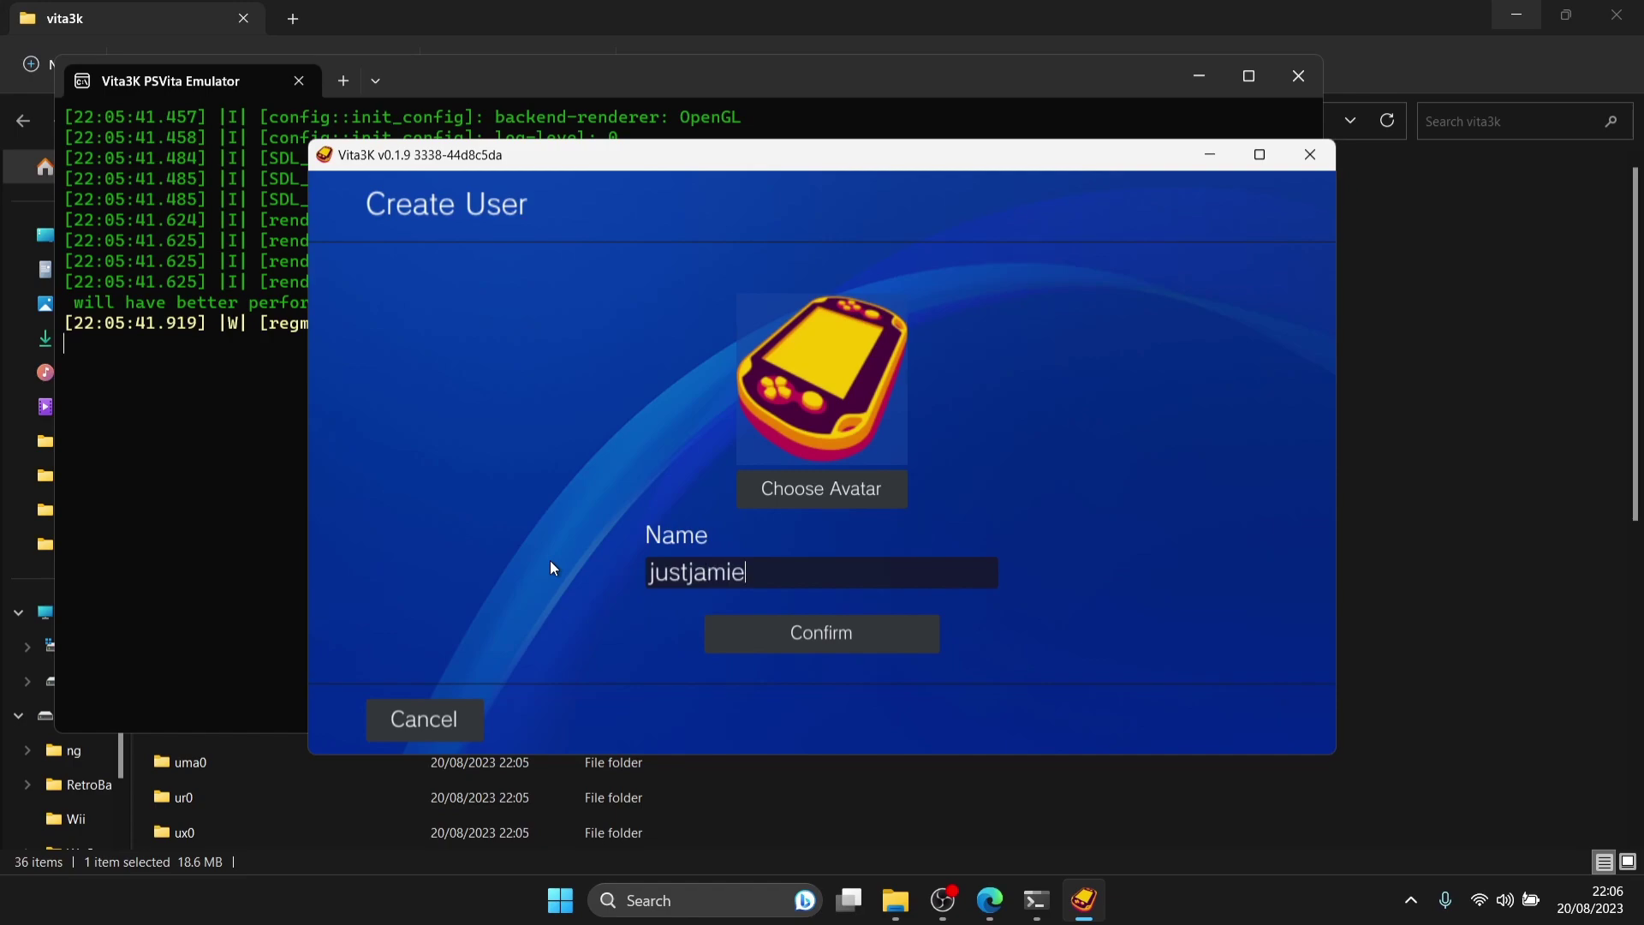
left_click(850, 635)
left_click(849, 636)
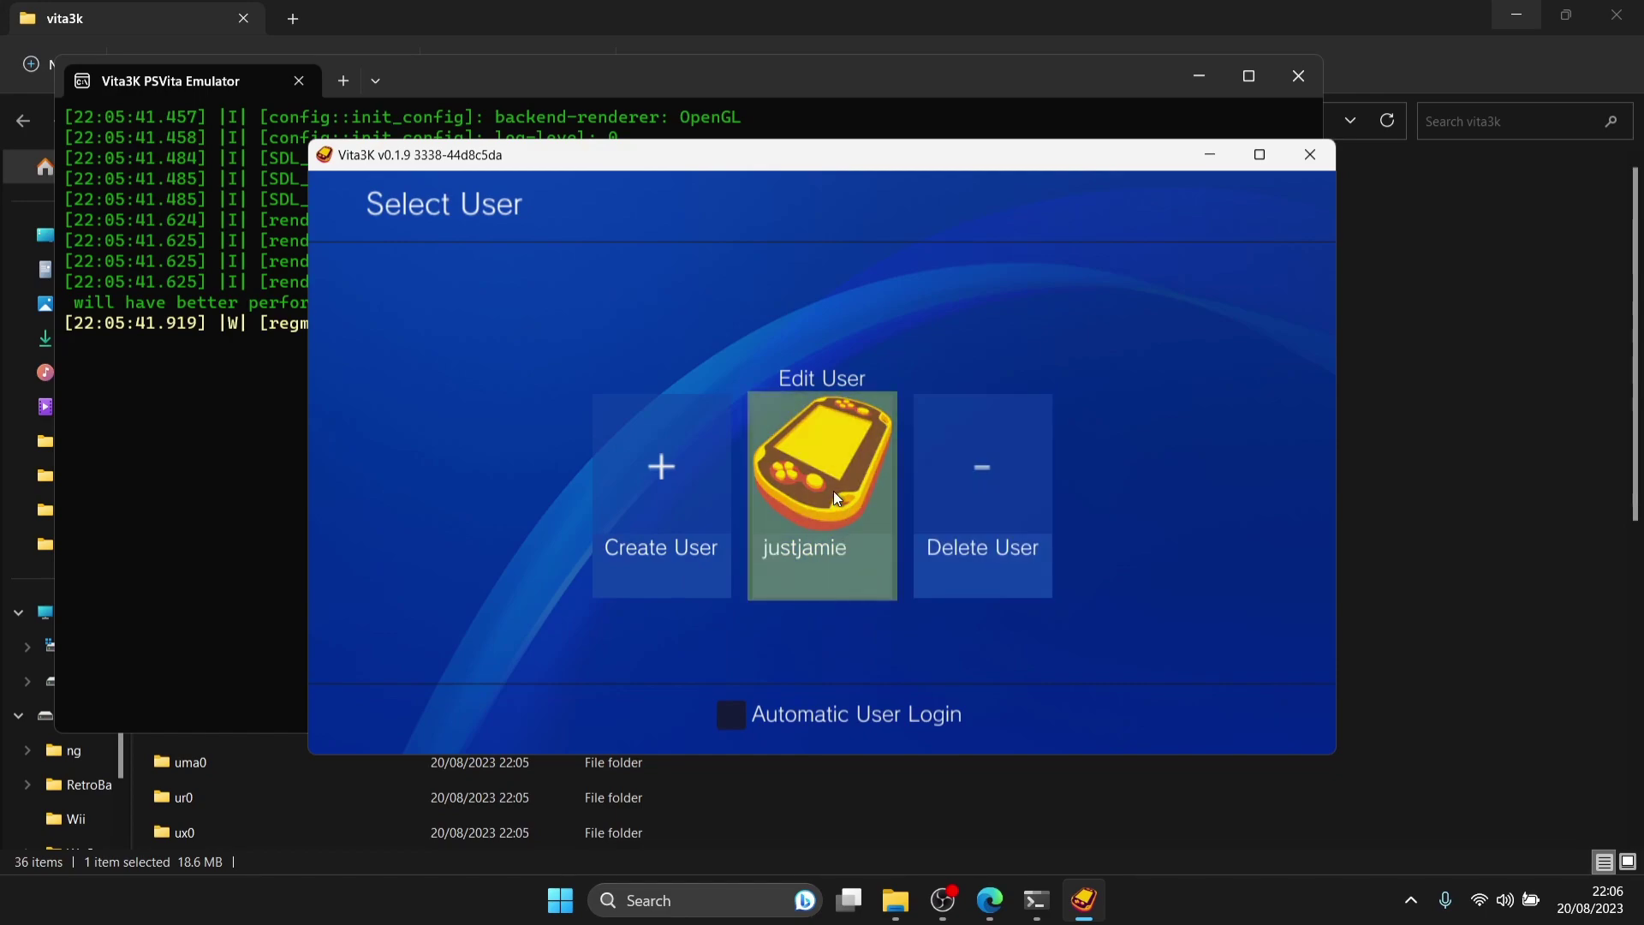
left_click(809, 497)
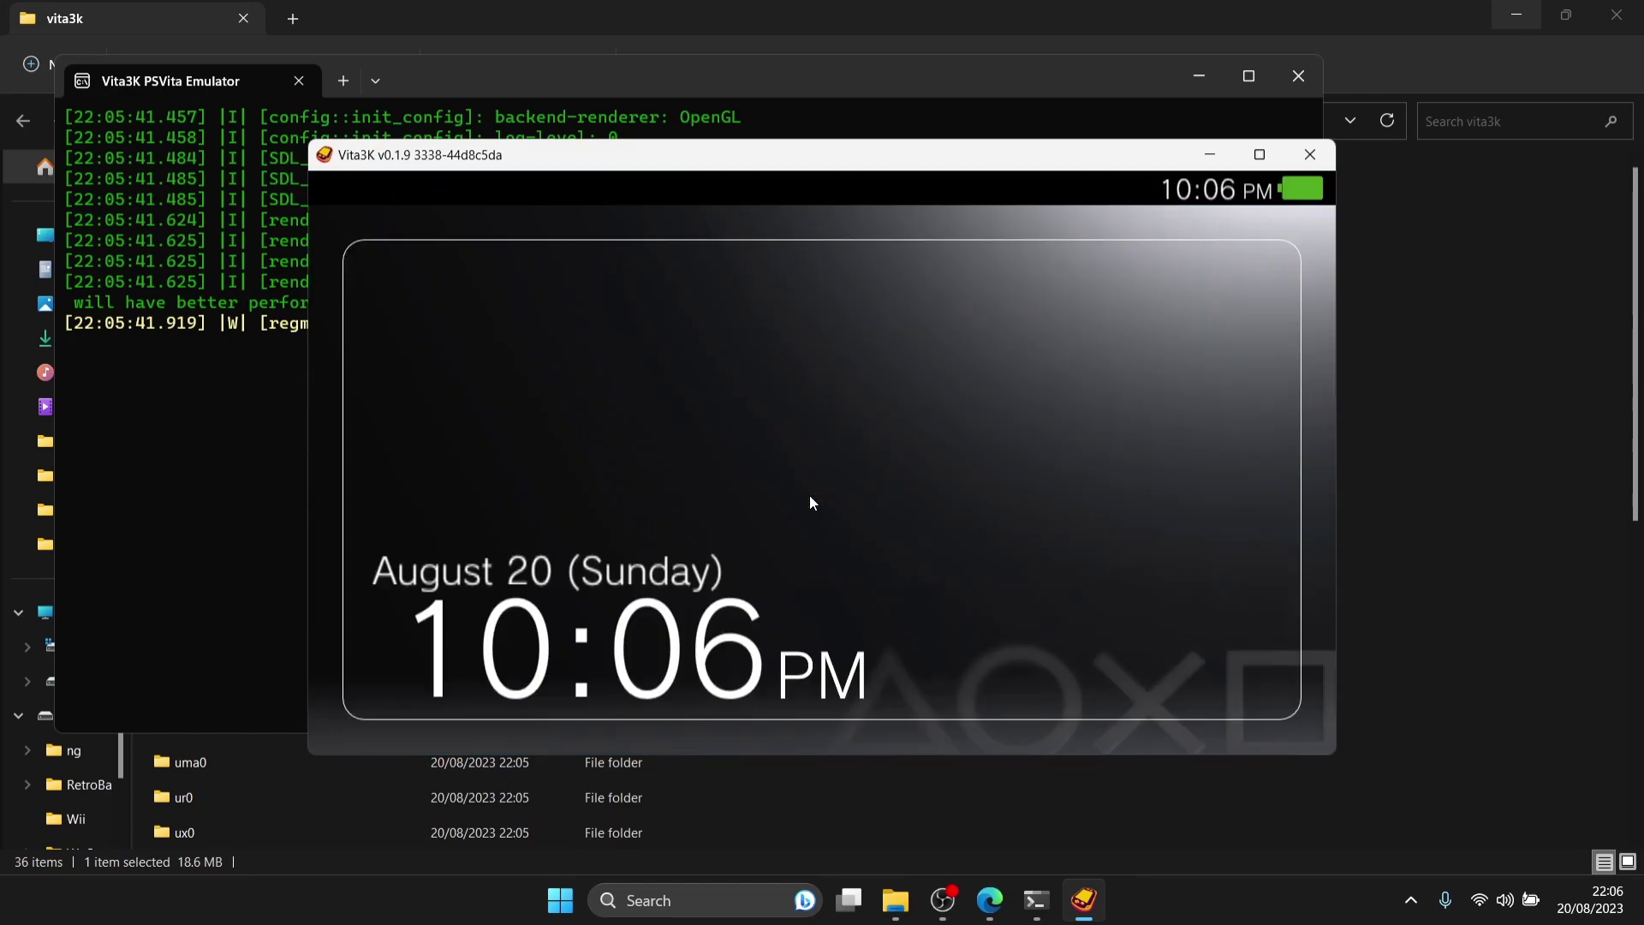
left_click(811, 502)
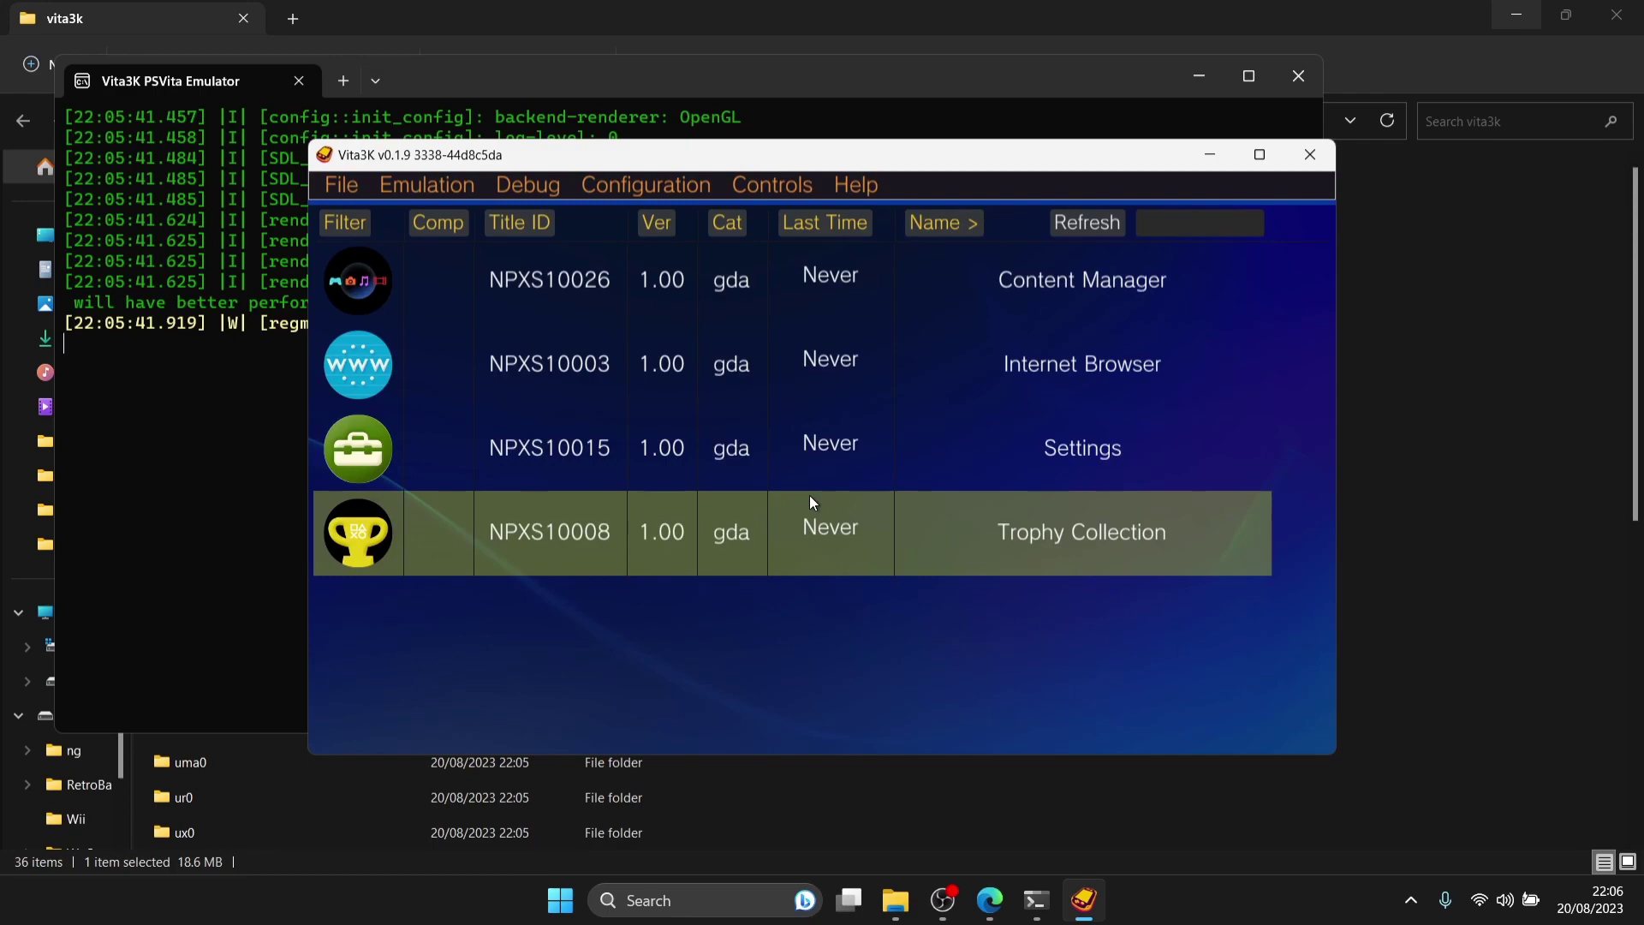
Close the vita3k folder window and minimize the emulator's console window to clear the desktop.
left_click(1616, 15)
left_click(769, 75)
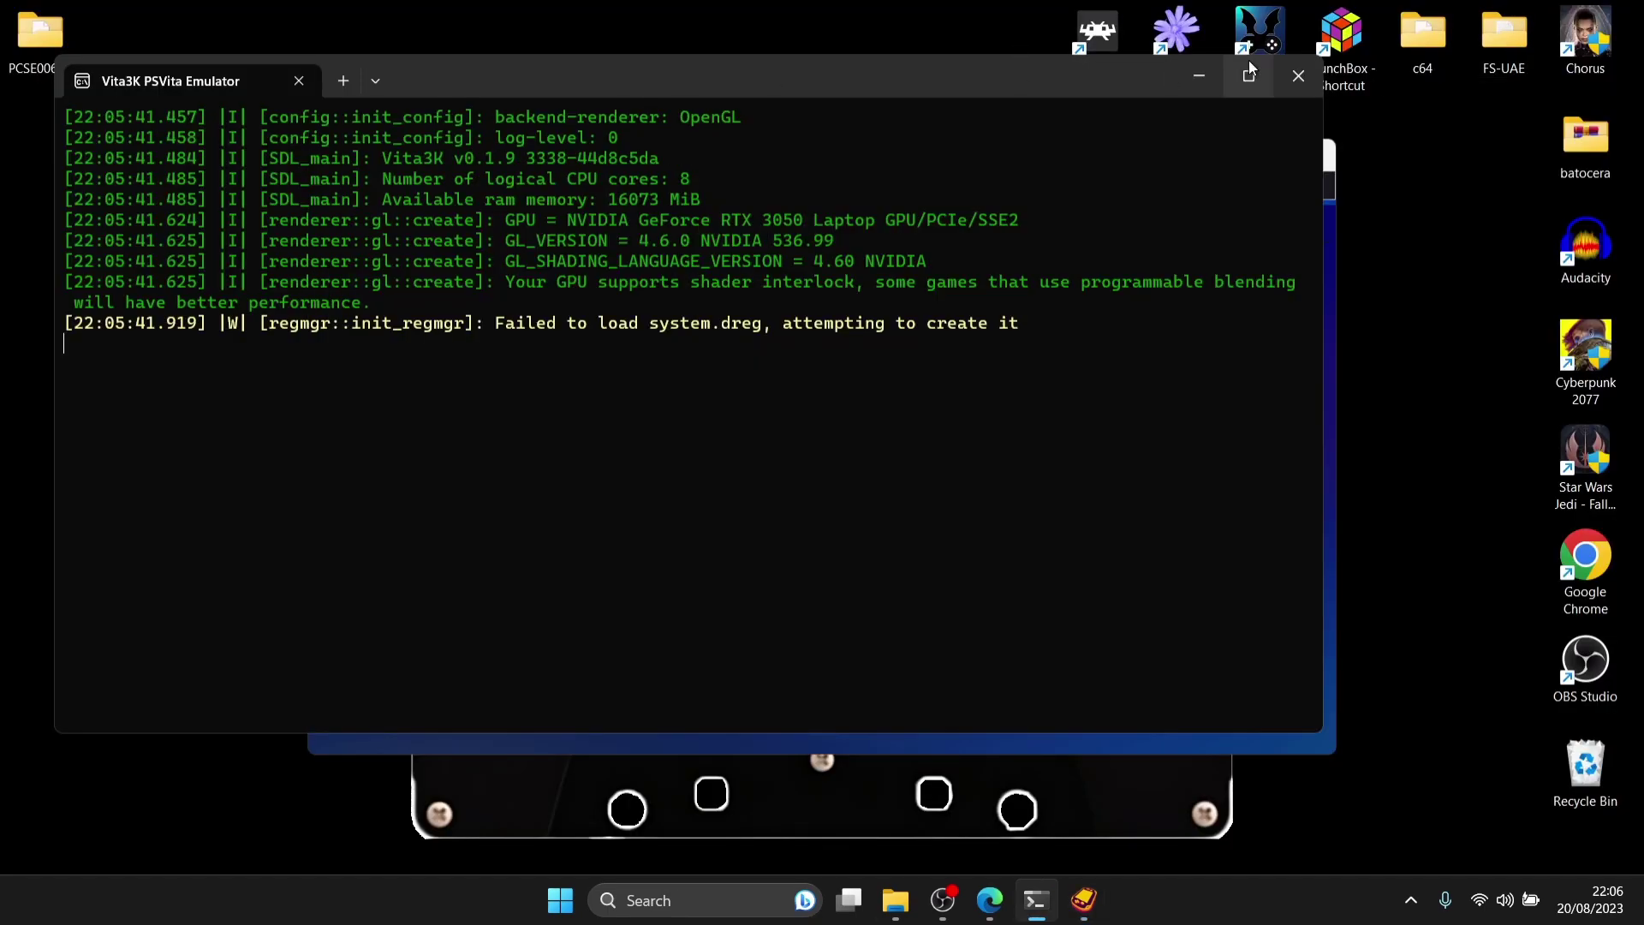
left_click(1200, 75)
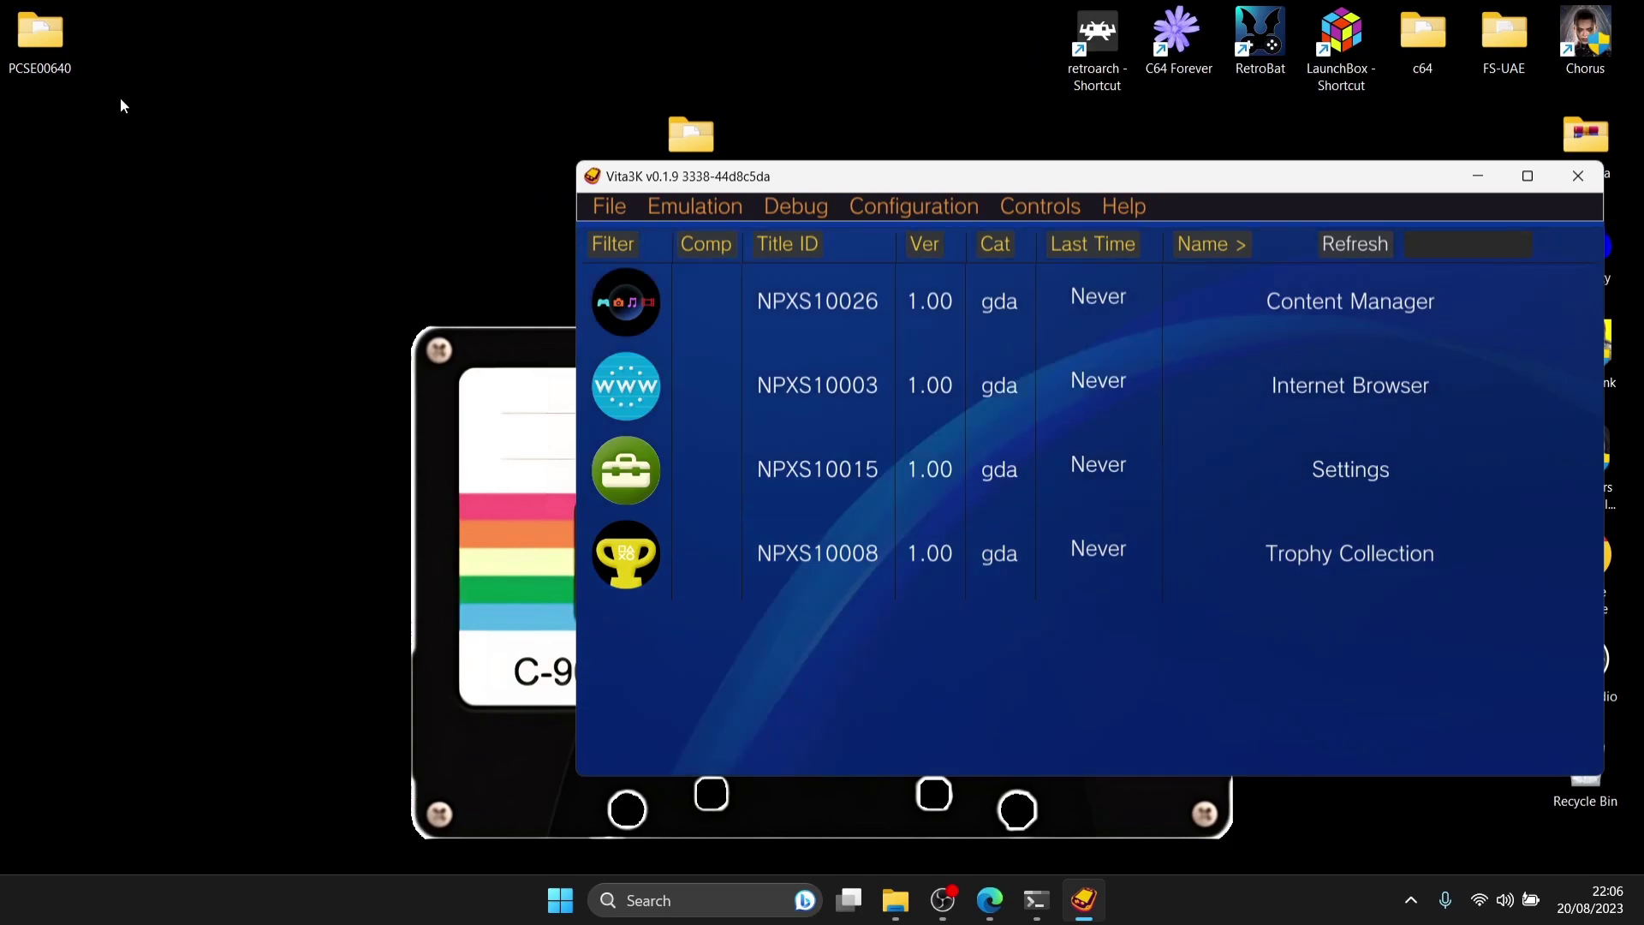
Check the contents of the PCSE00640 game folder on the desktop and compress the folder into a zip archive.
double_click(59, 50)
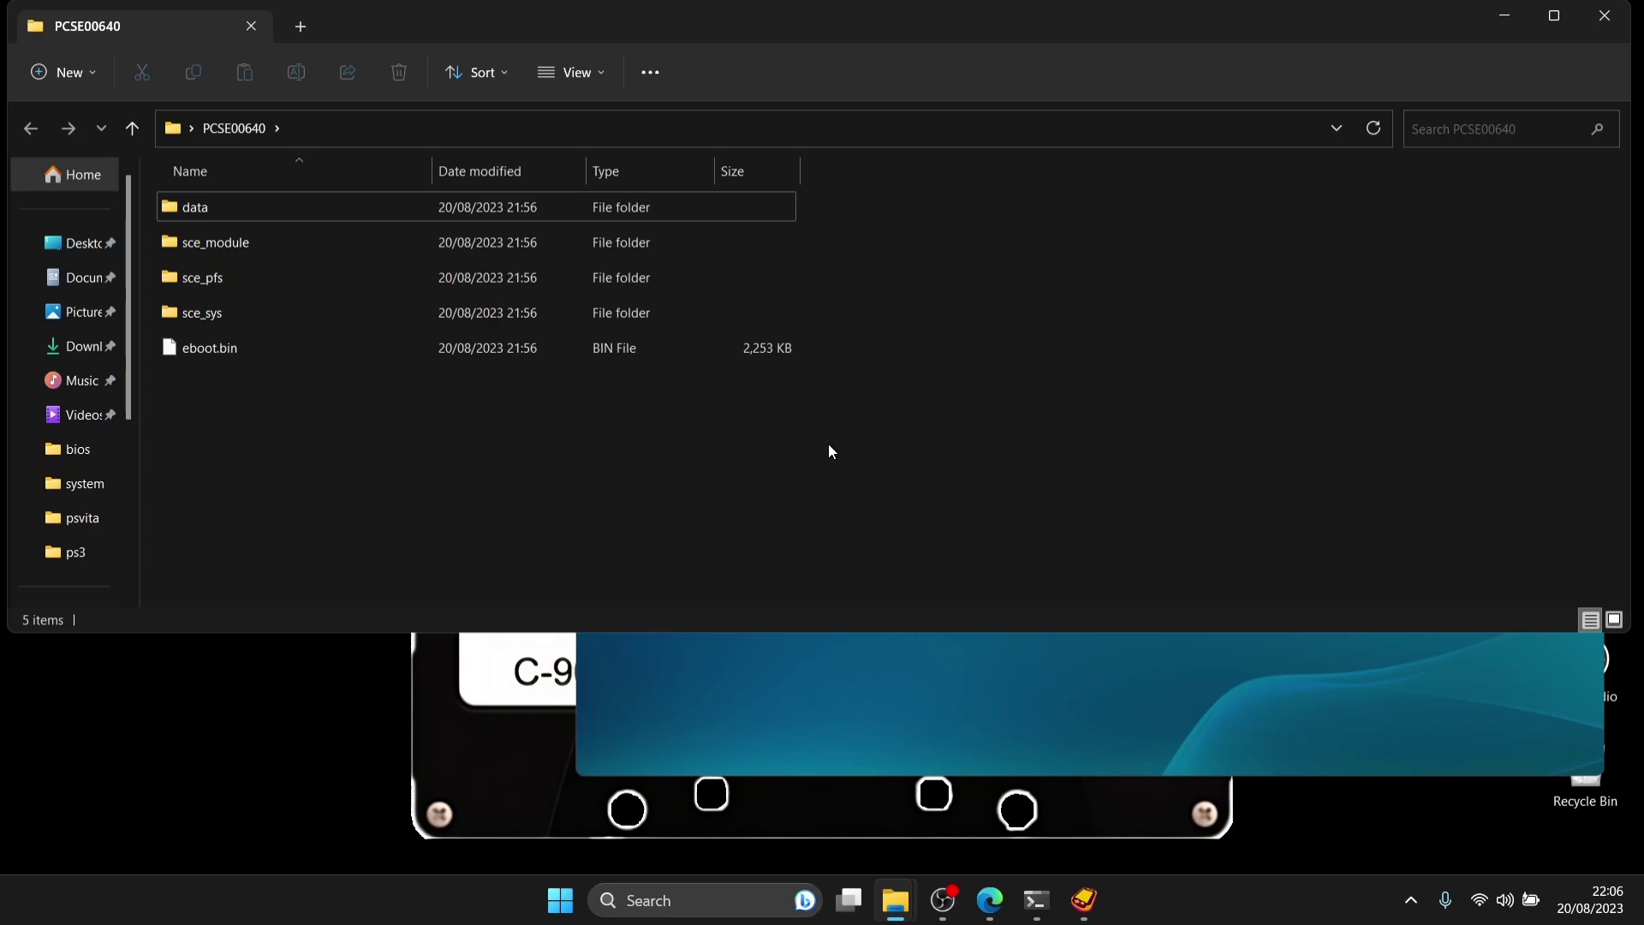
left_click(1604, 15)
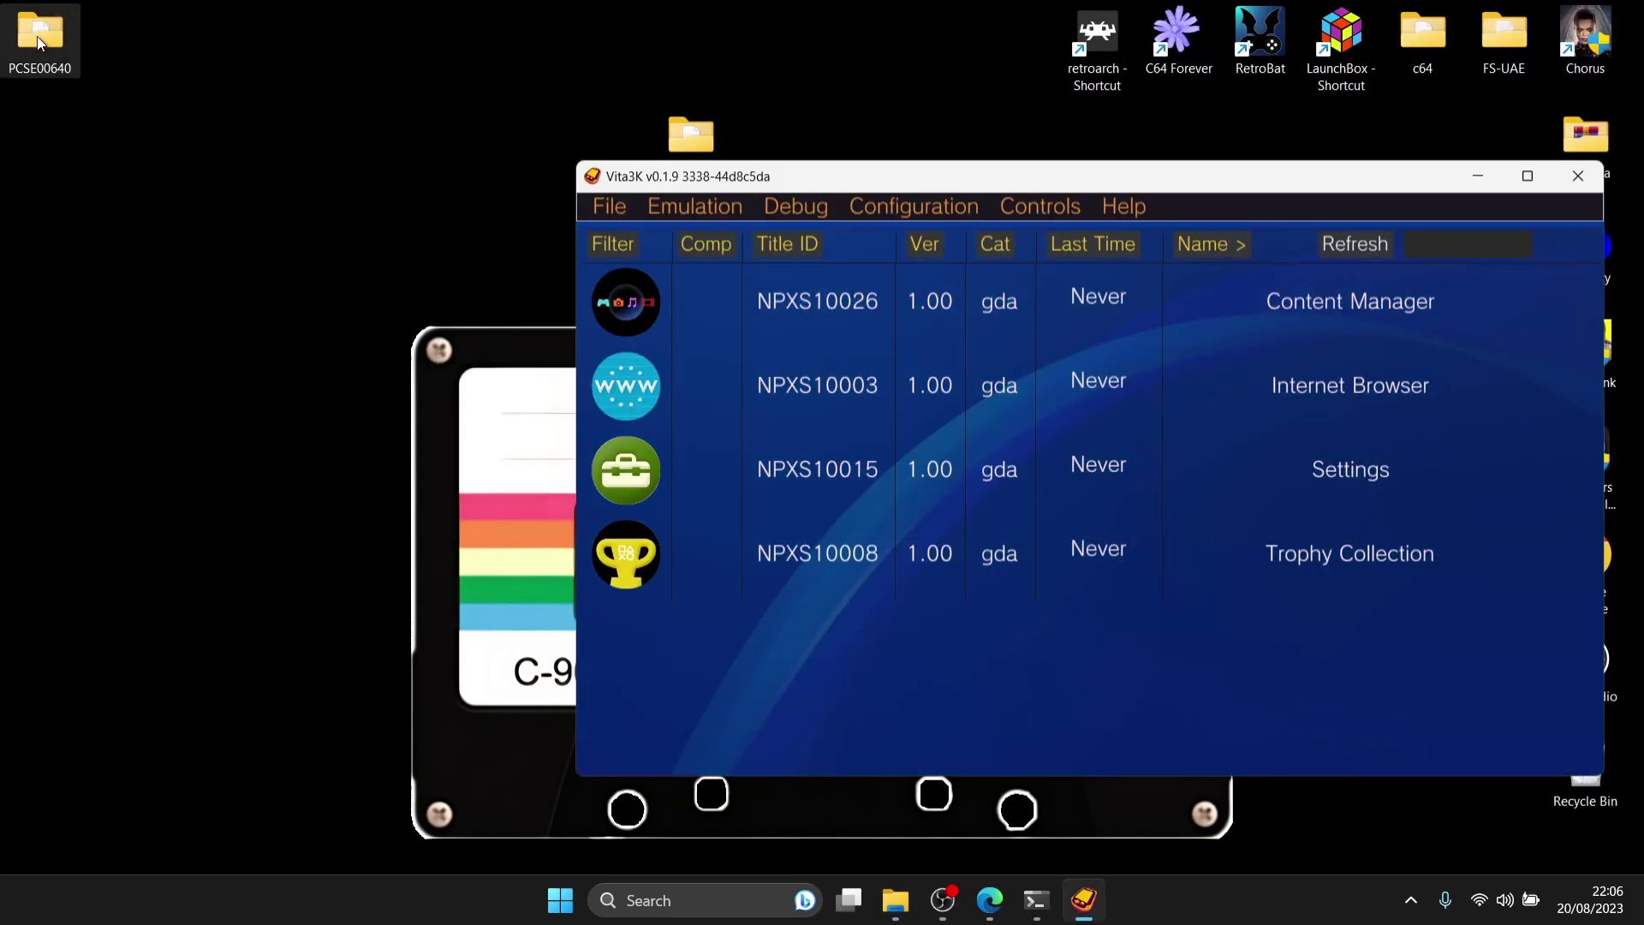
left_click(37, 39)
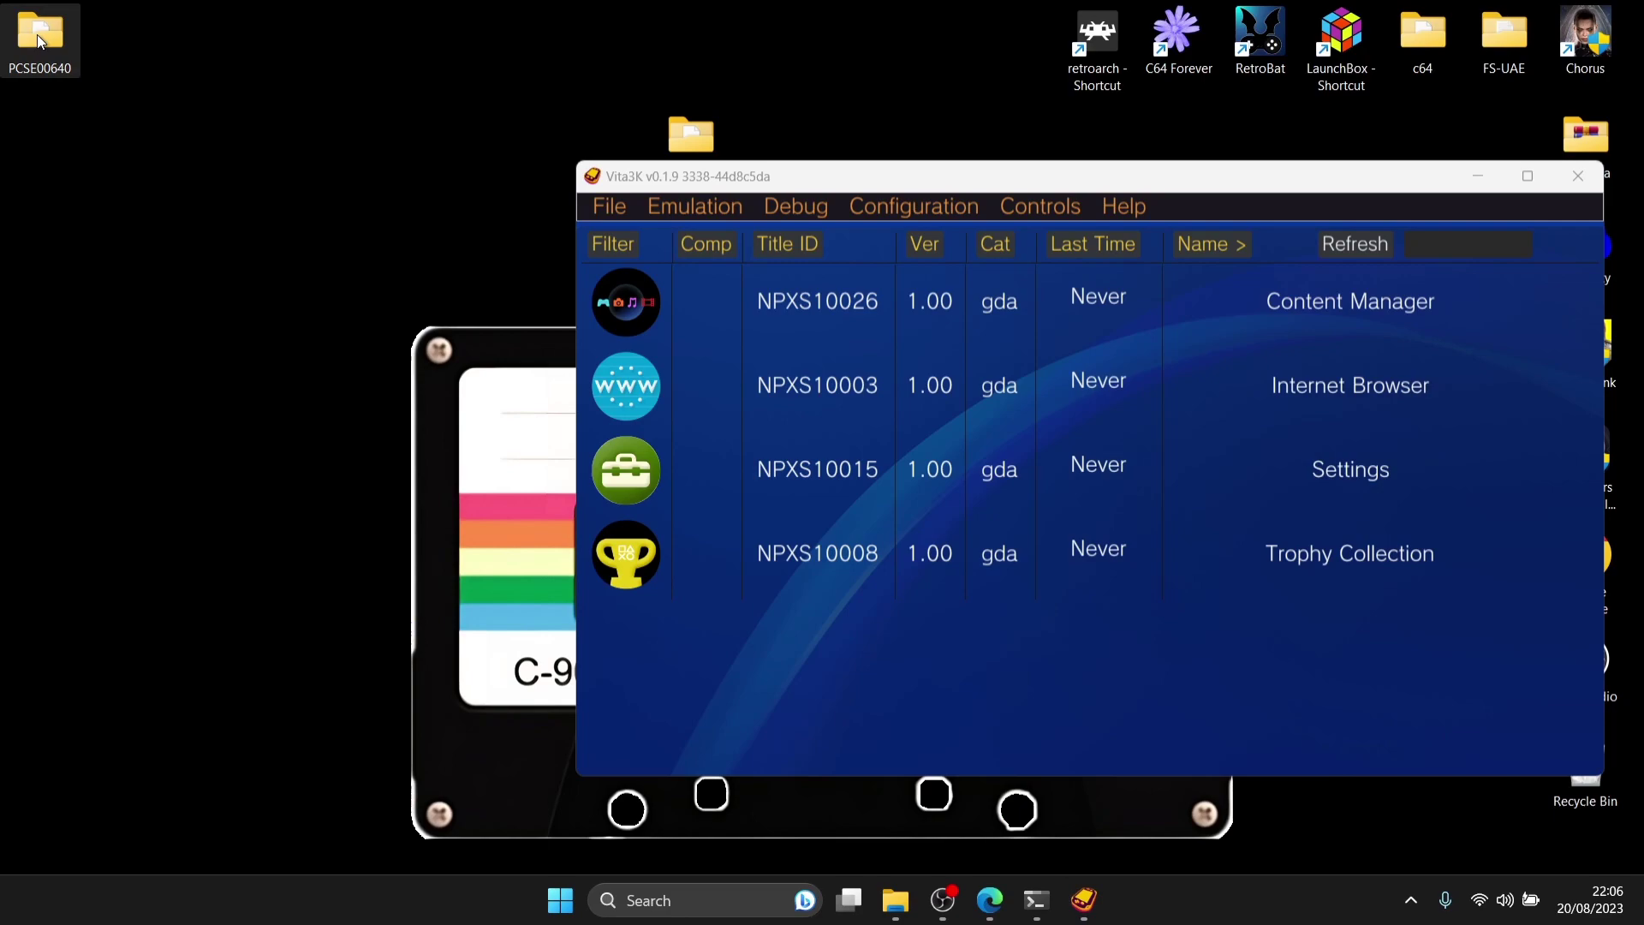
right_click(37, 34)
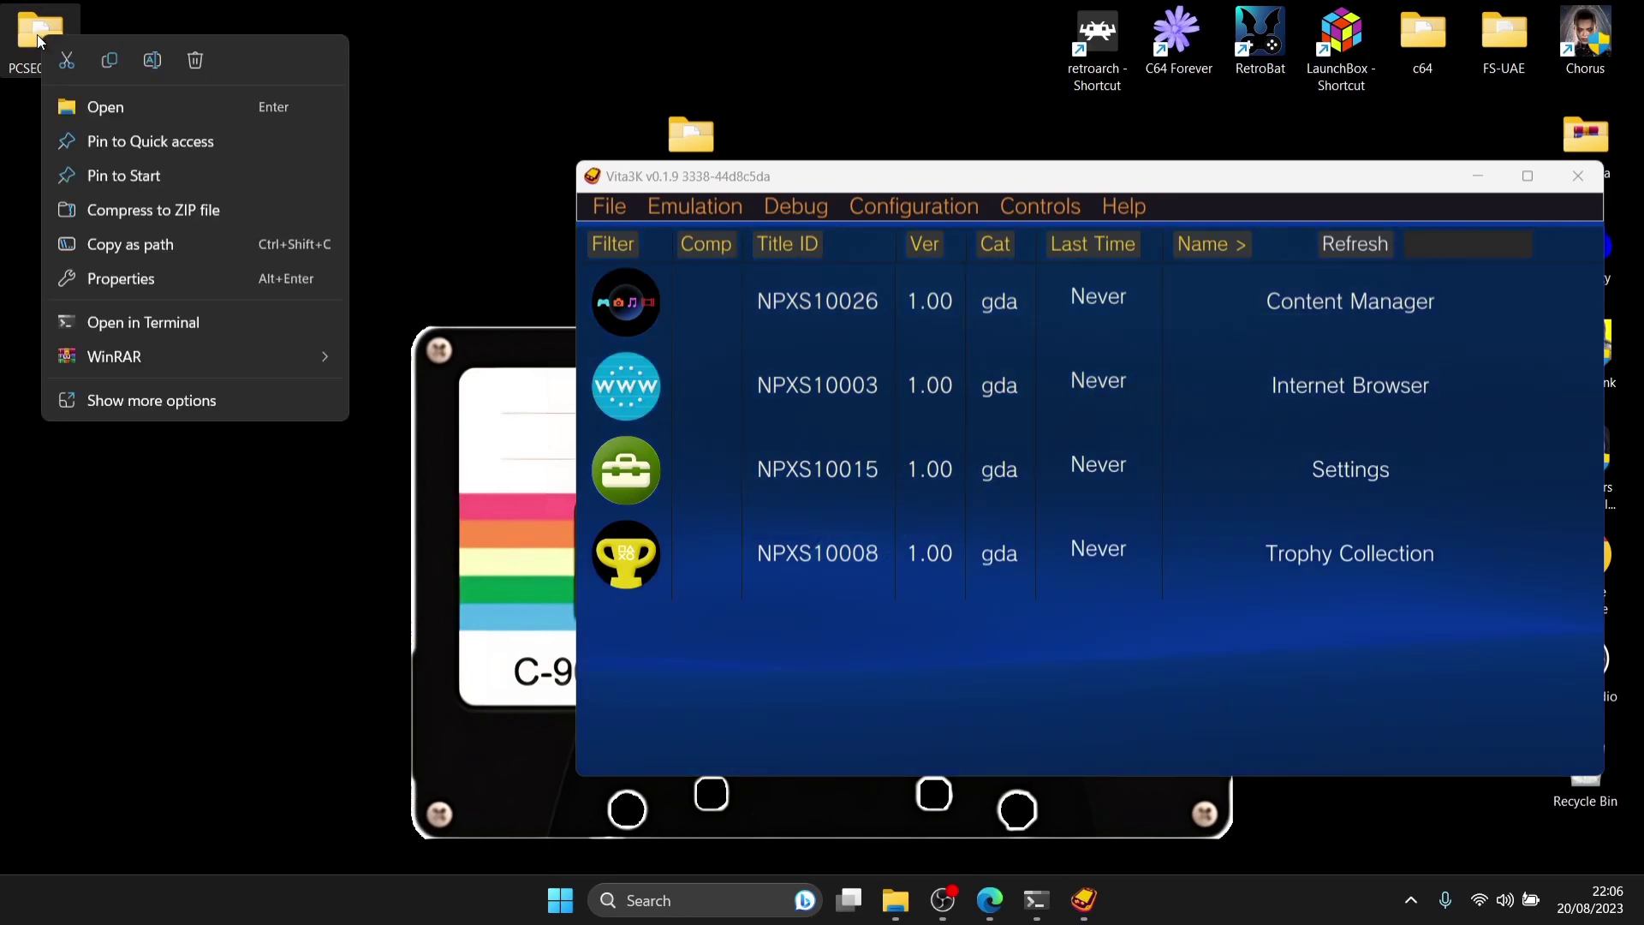
left_click(197, 403)
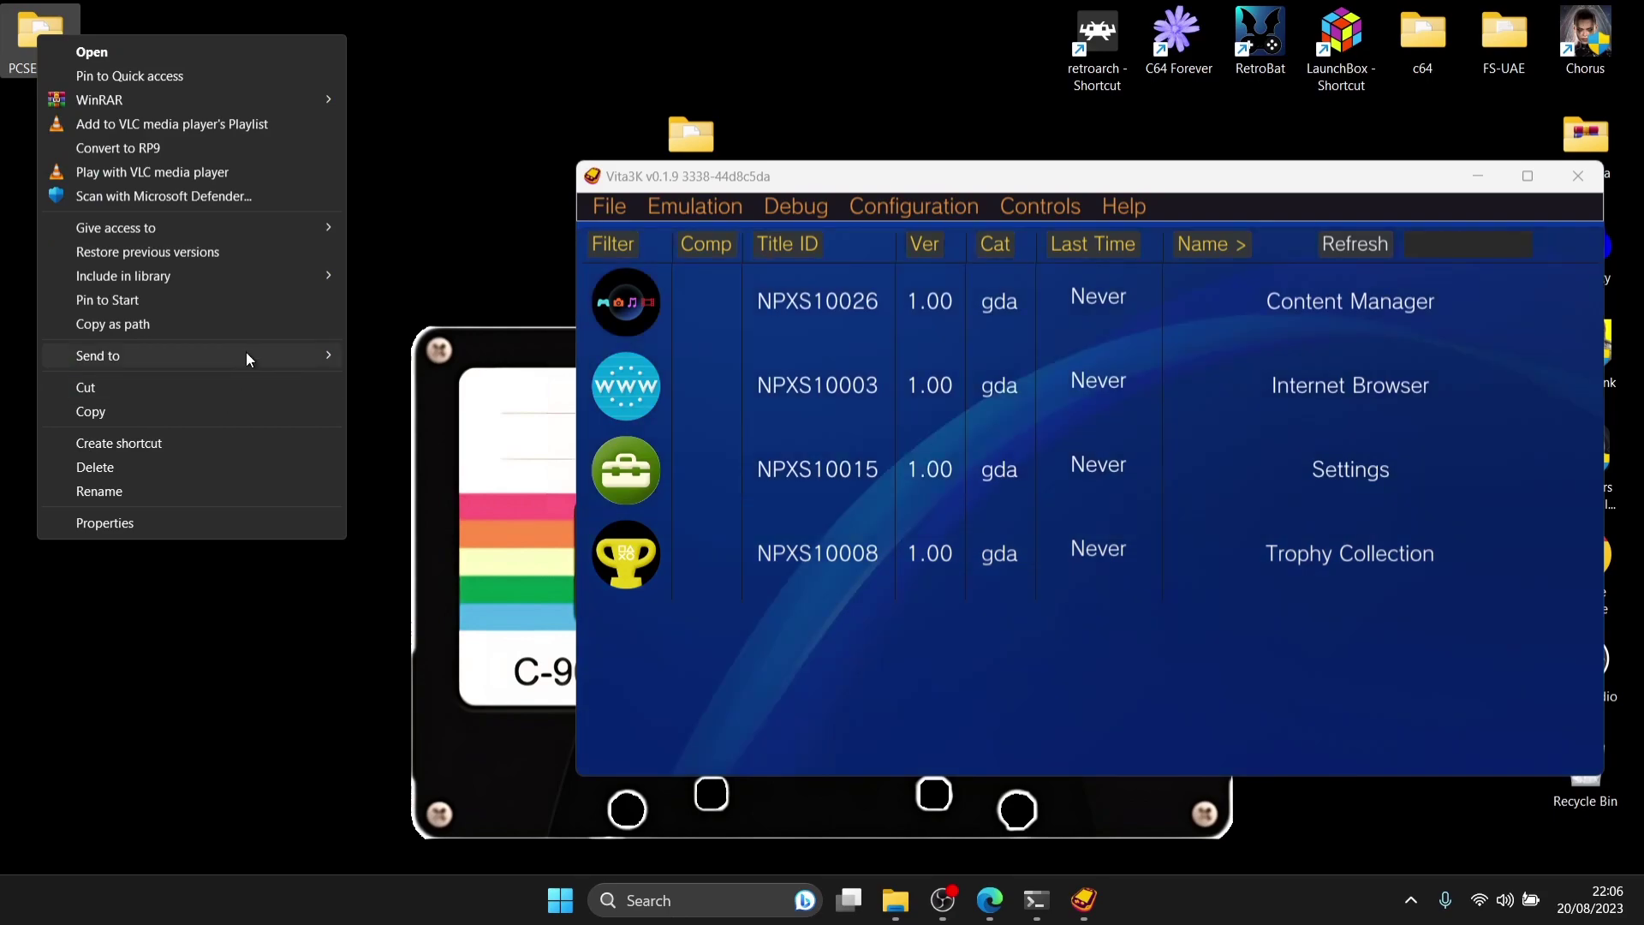
mouse_move(247, 354)
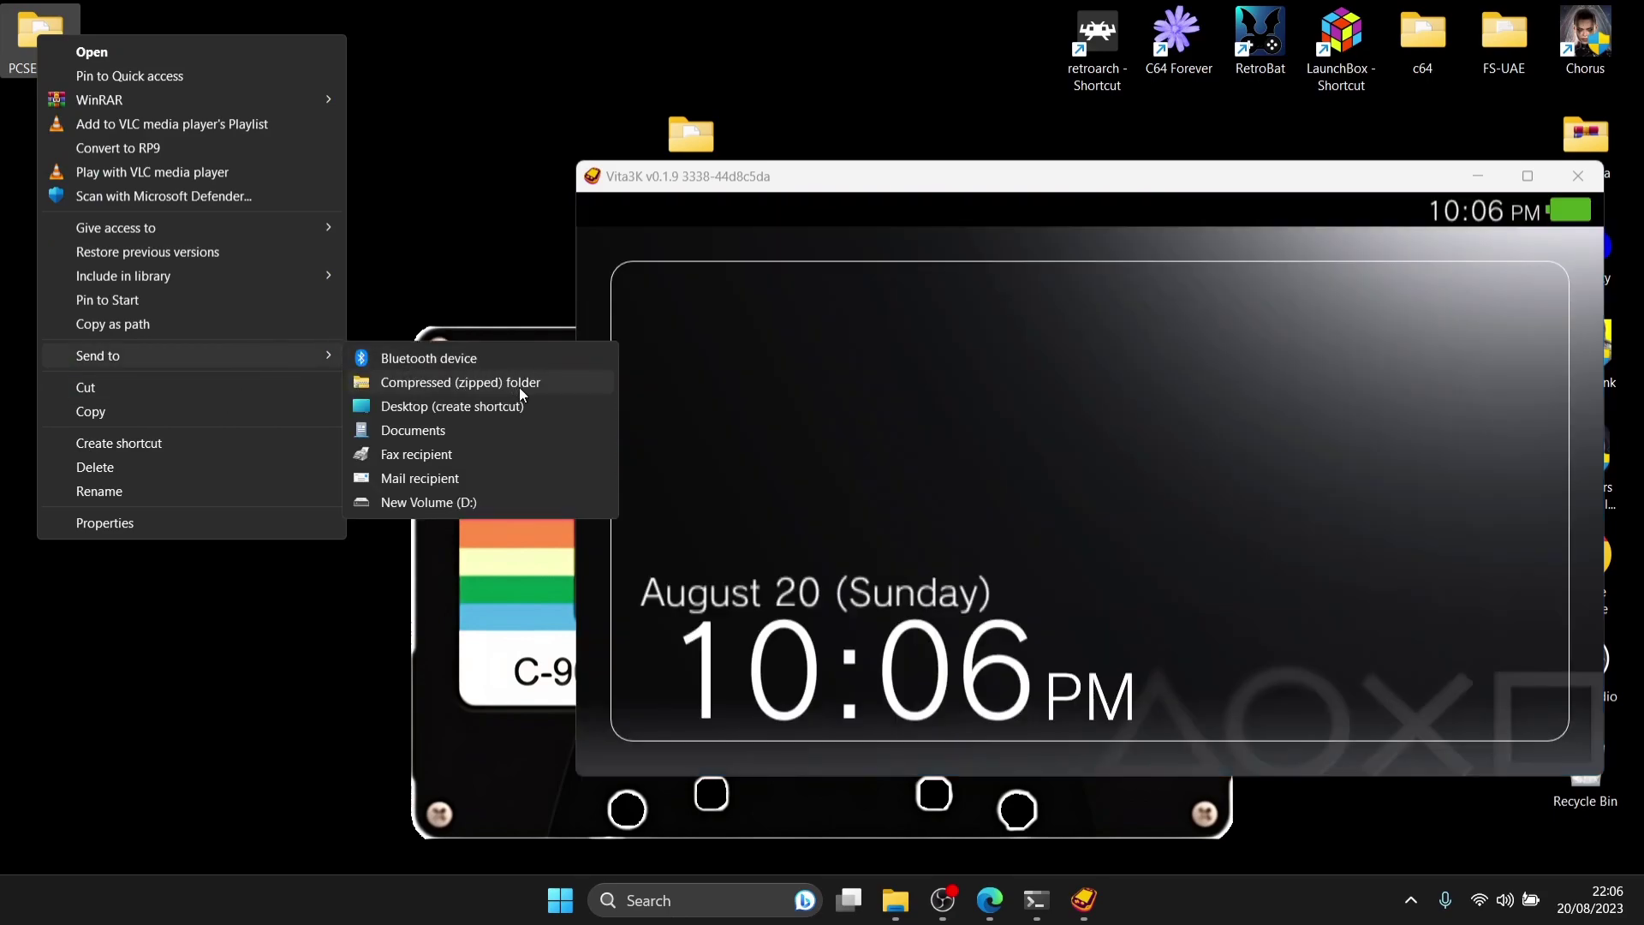
left_click(519, 387)
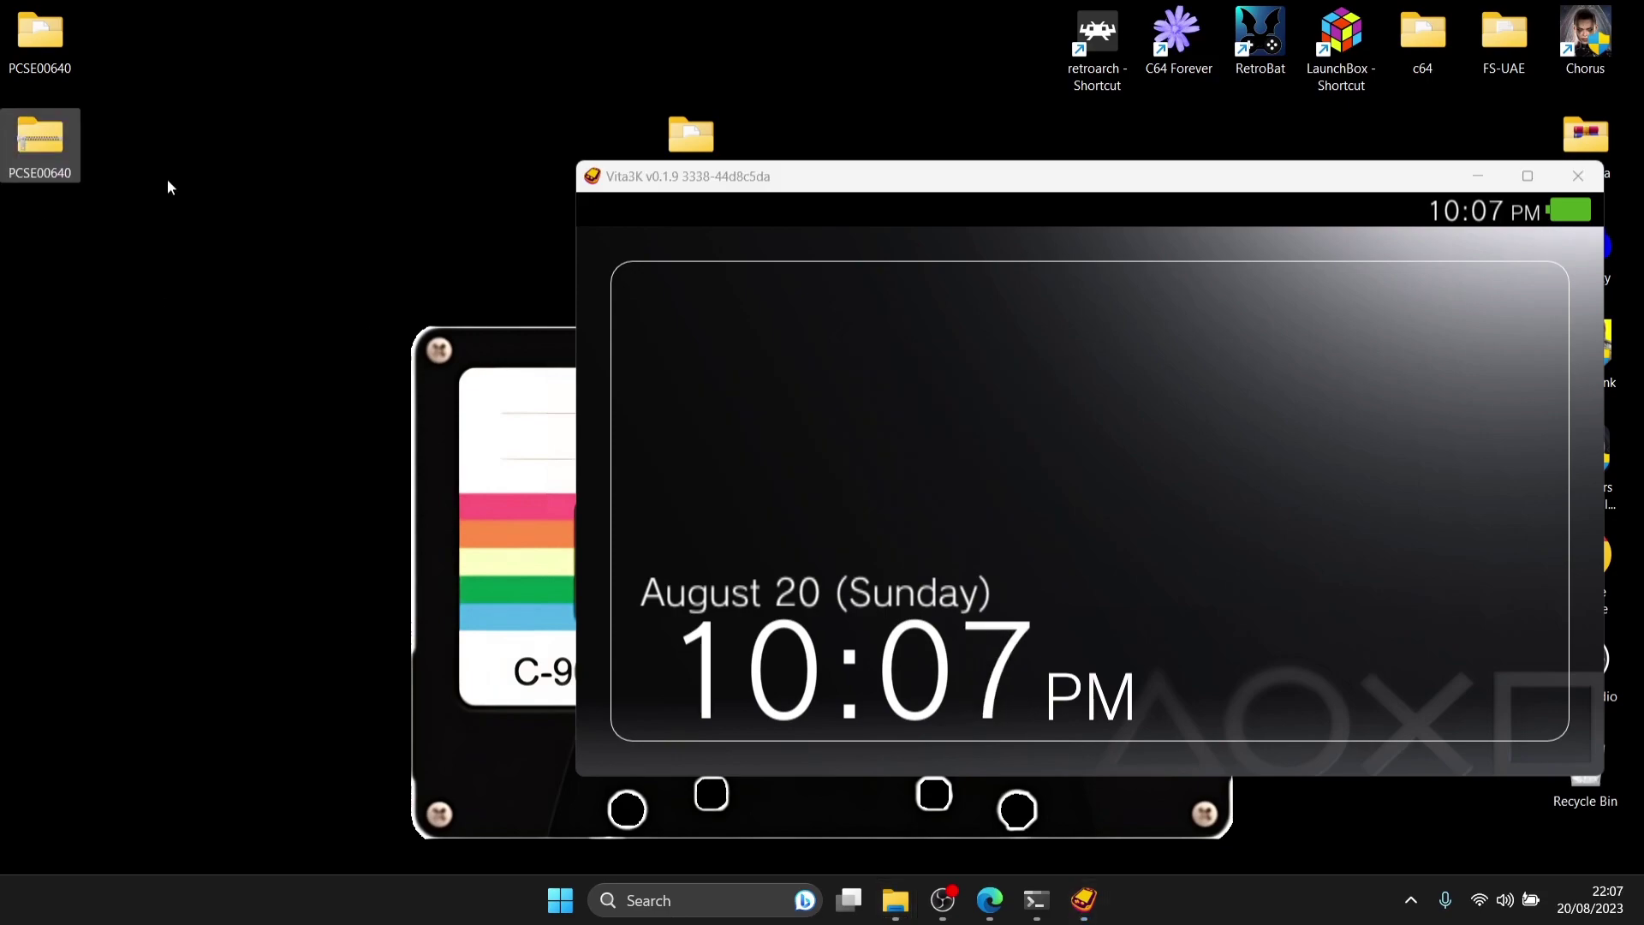
Check the contents of the zipped PCSE00640 archive and delete the original PCSE00640 folder from the desktop.
mouse_move(32, 137)
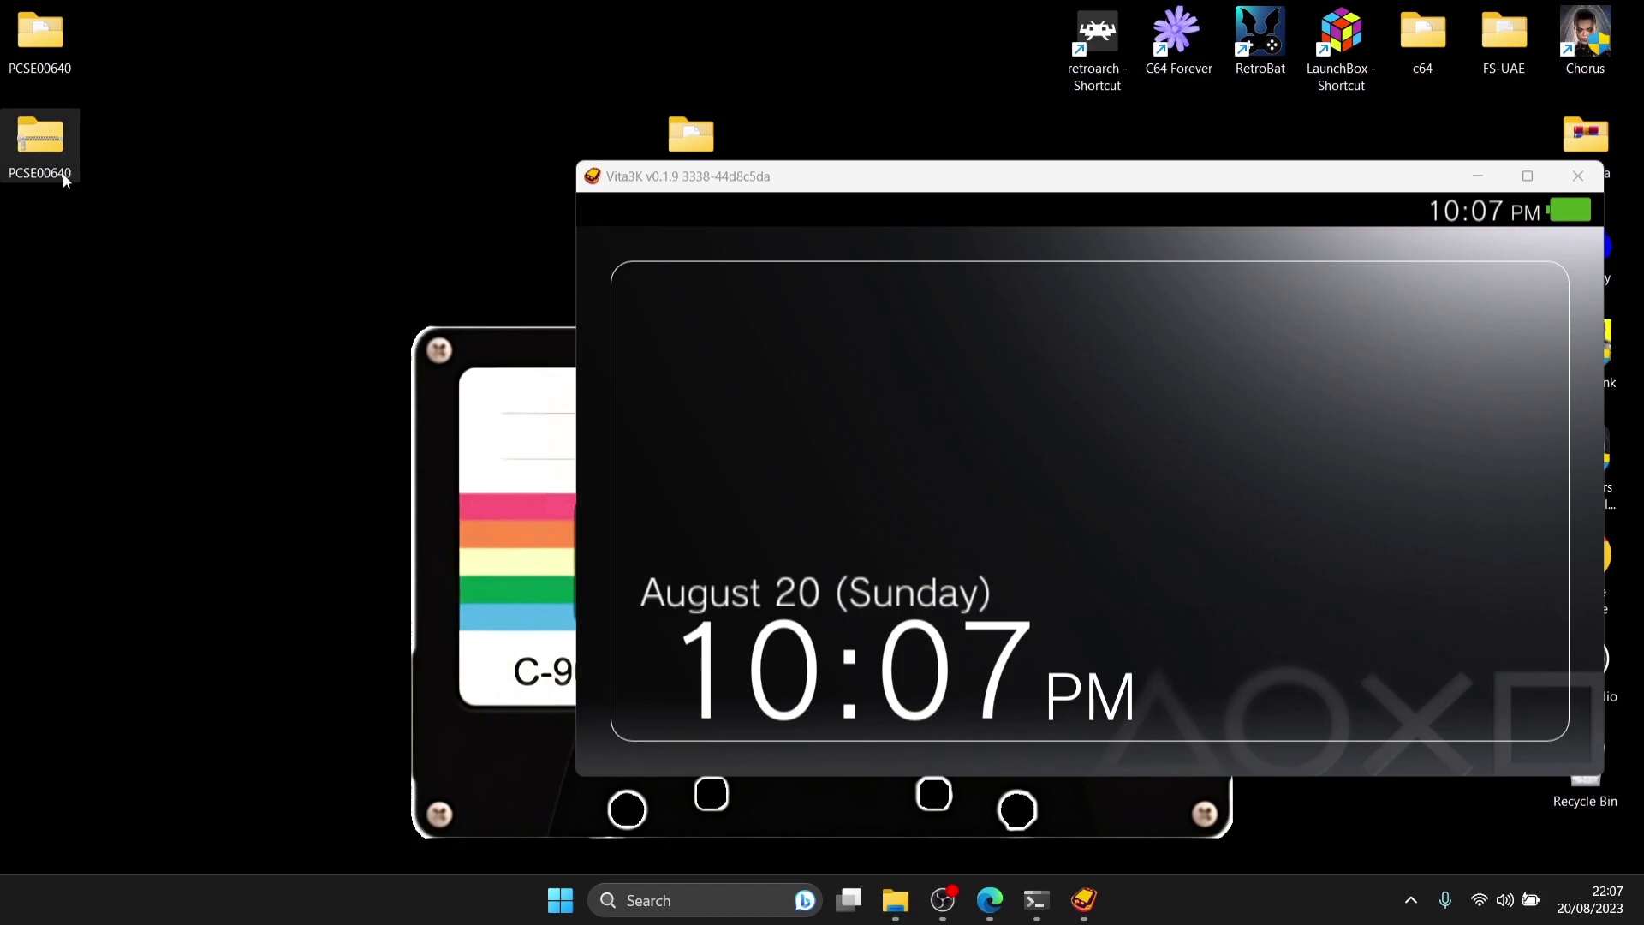
double_click(58, 150)
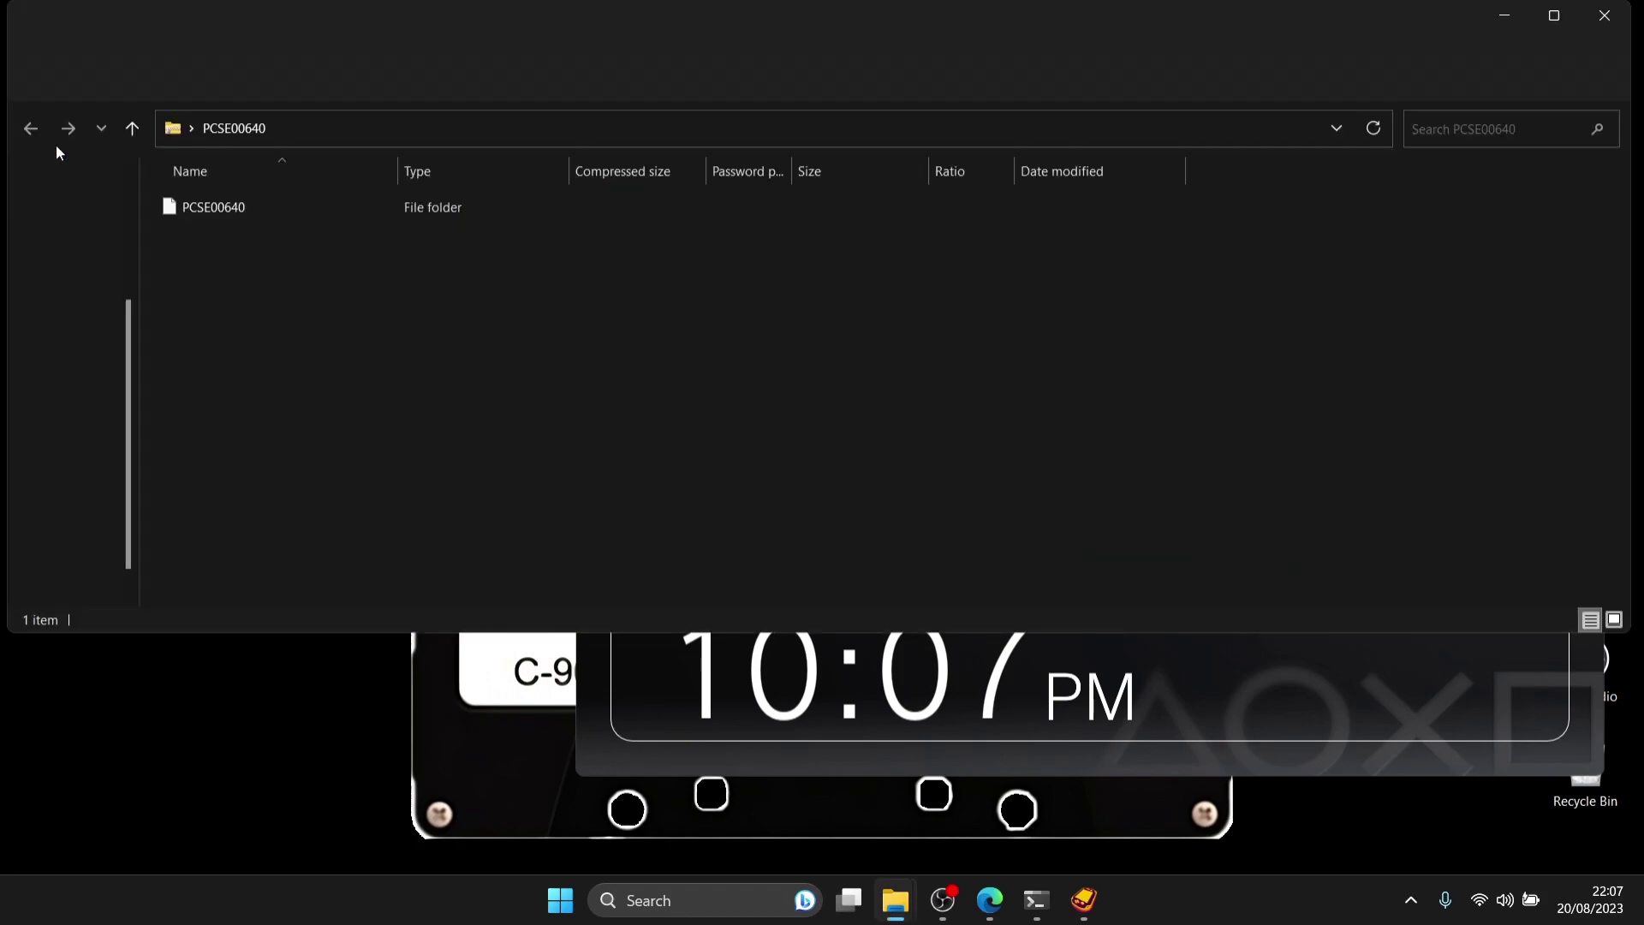
double_click(302, 205)
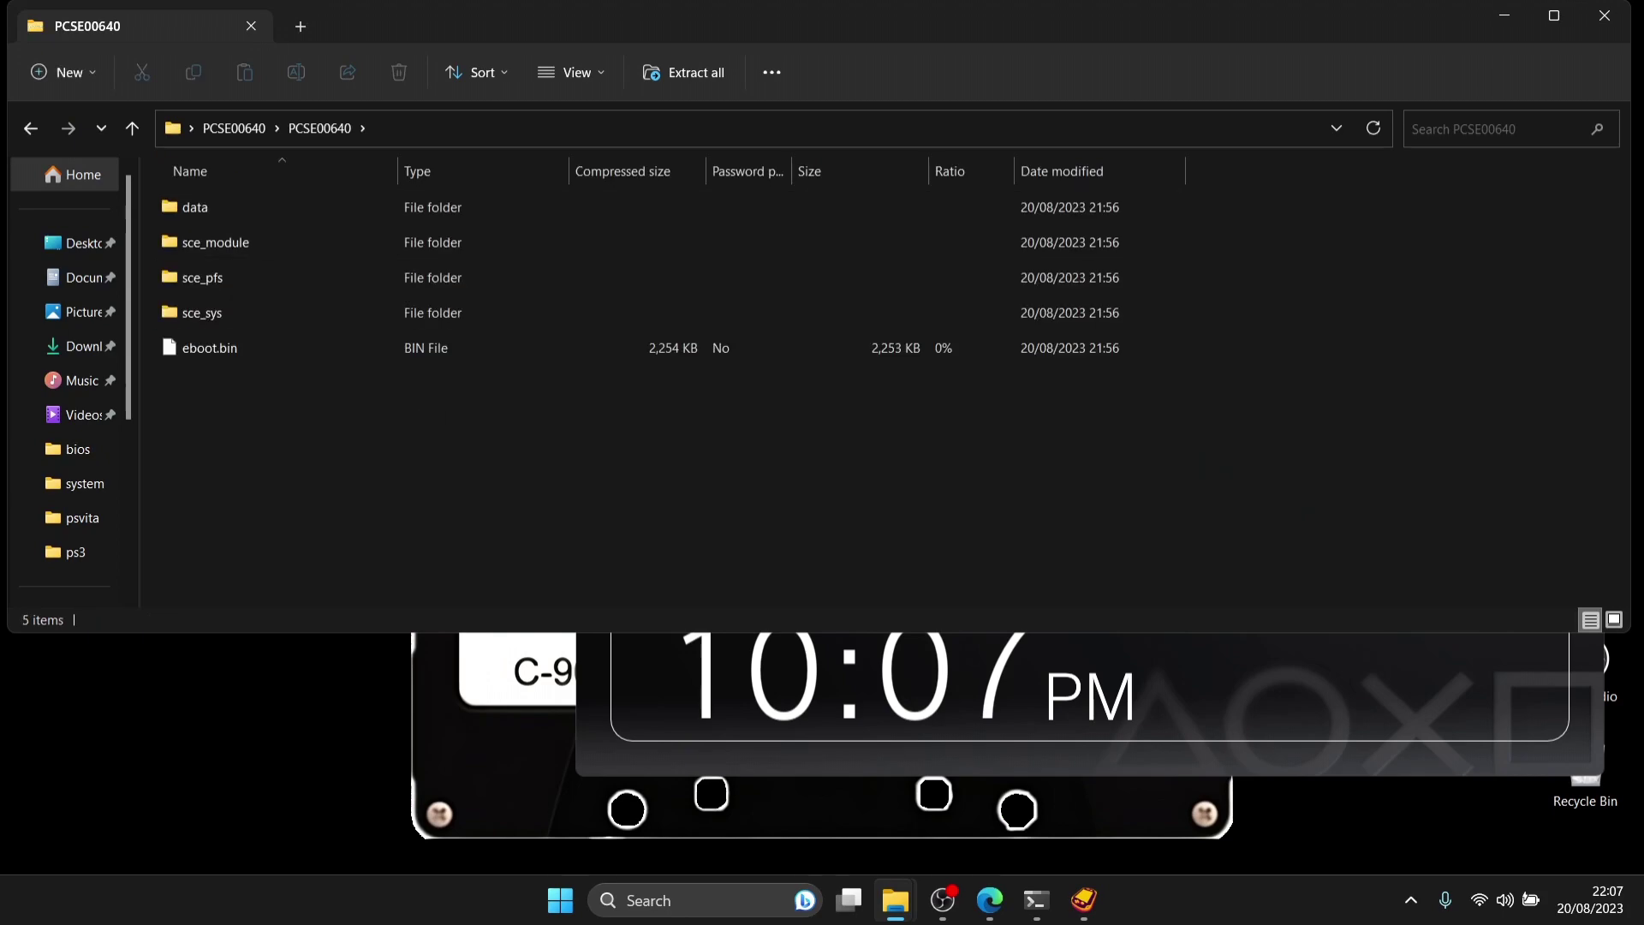
left_click(1604, 15)
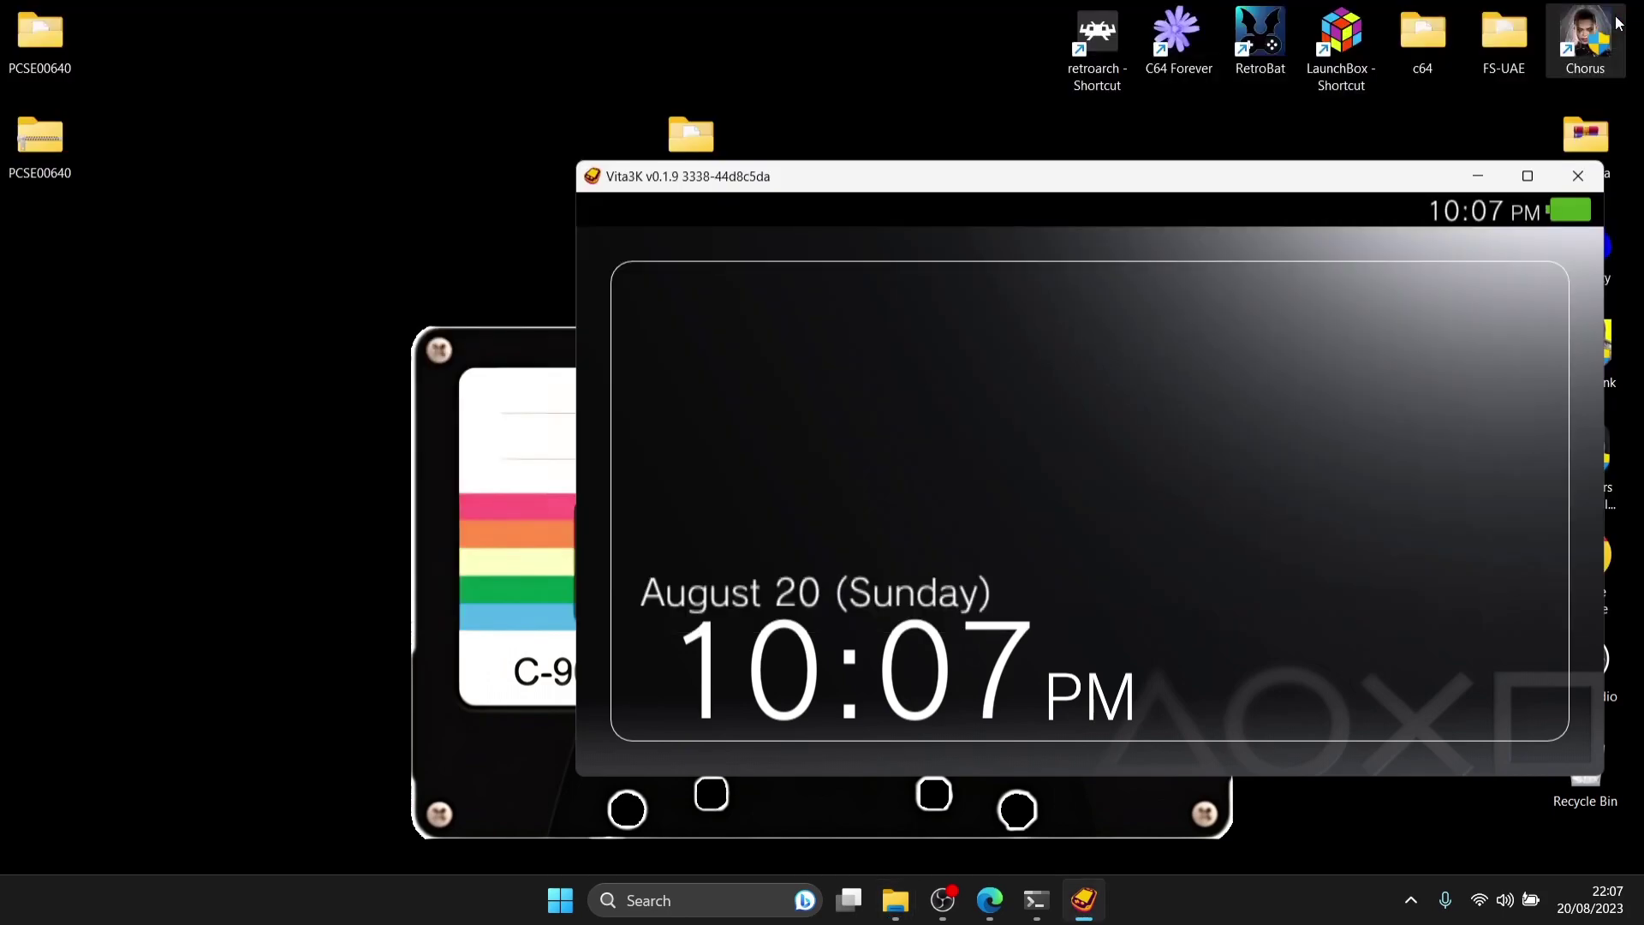
right_click(39, 44)
left_click(204, 74)
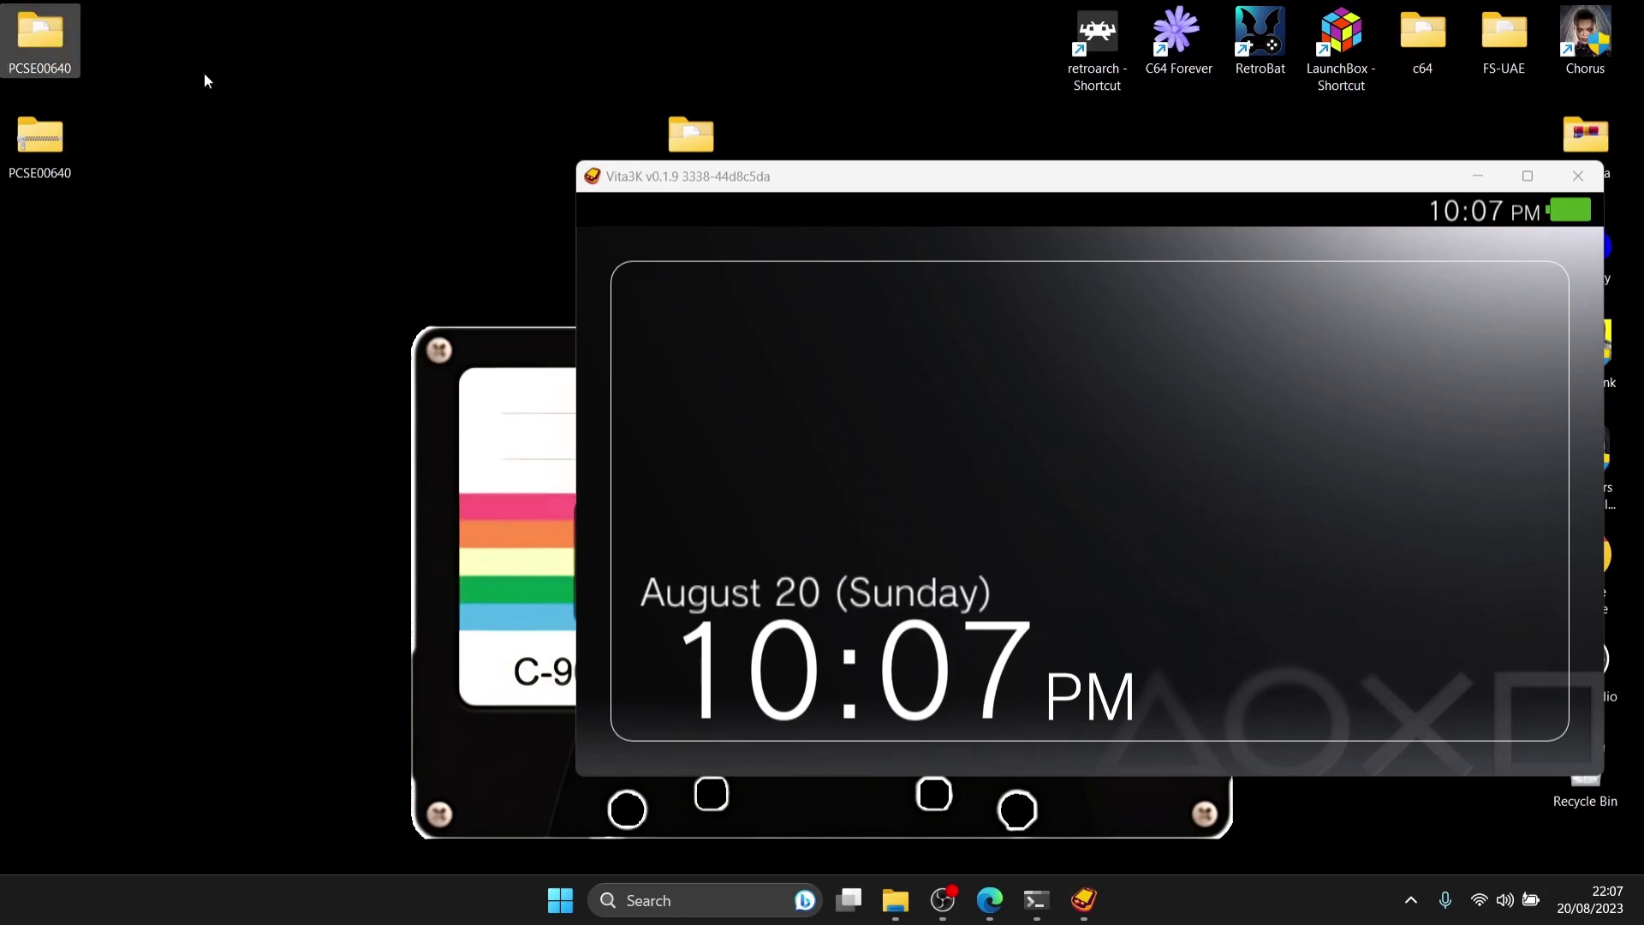
Return to the Vita3K window and dismiss its clock start screen to show the app list.
left_click(1120, 431)
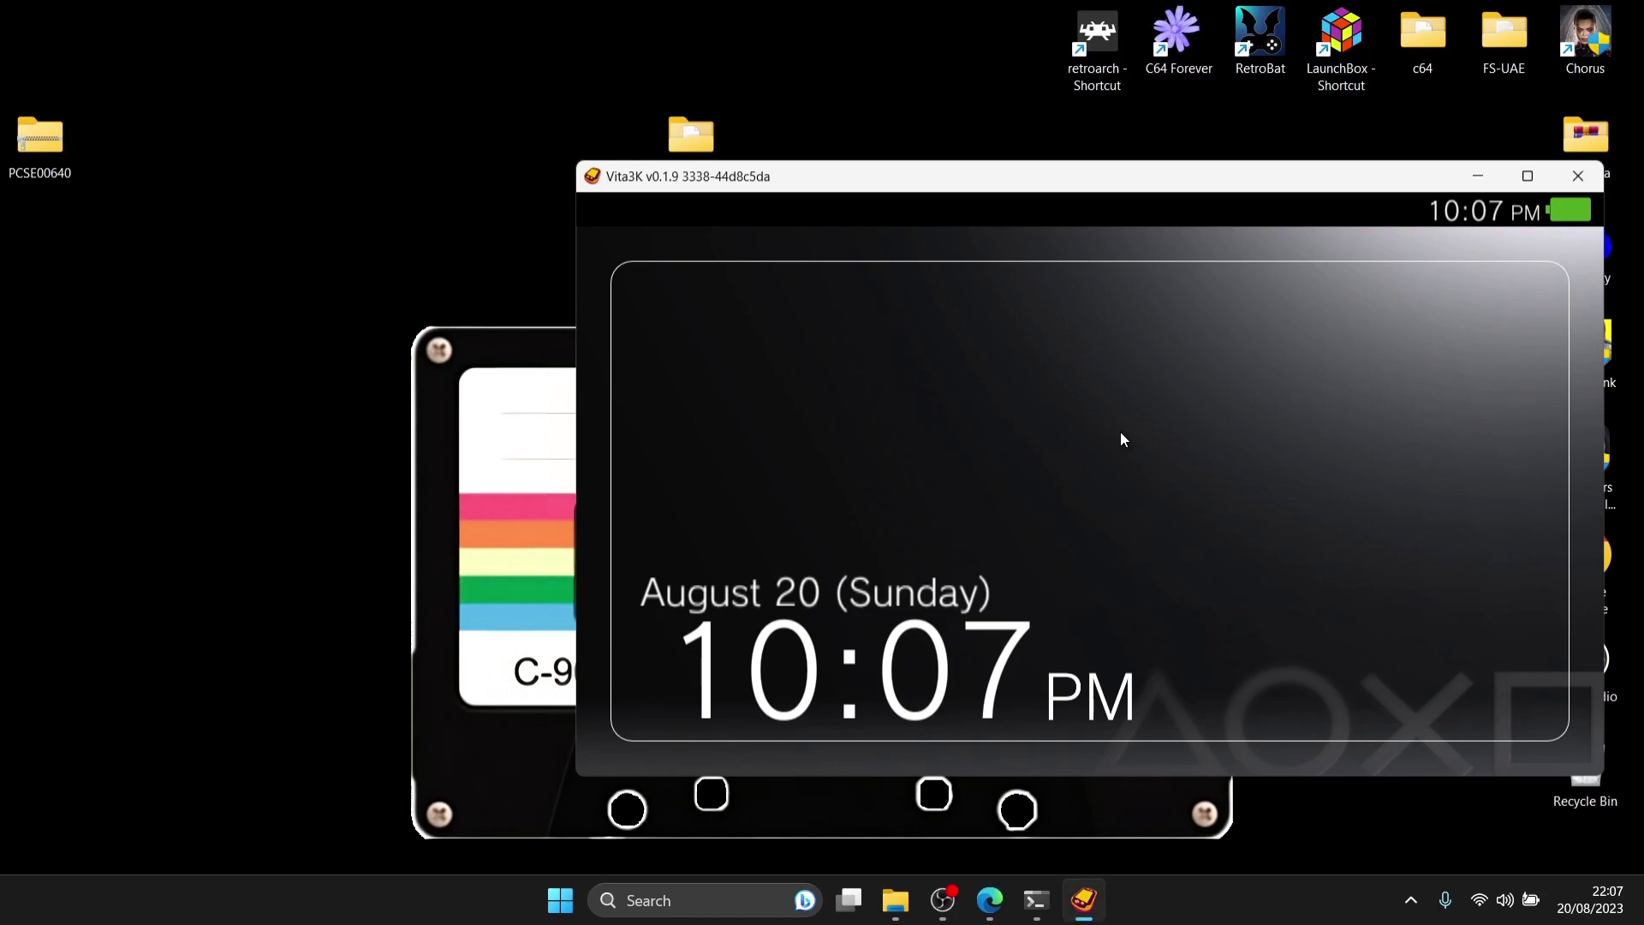
left_click(1120, 432)
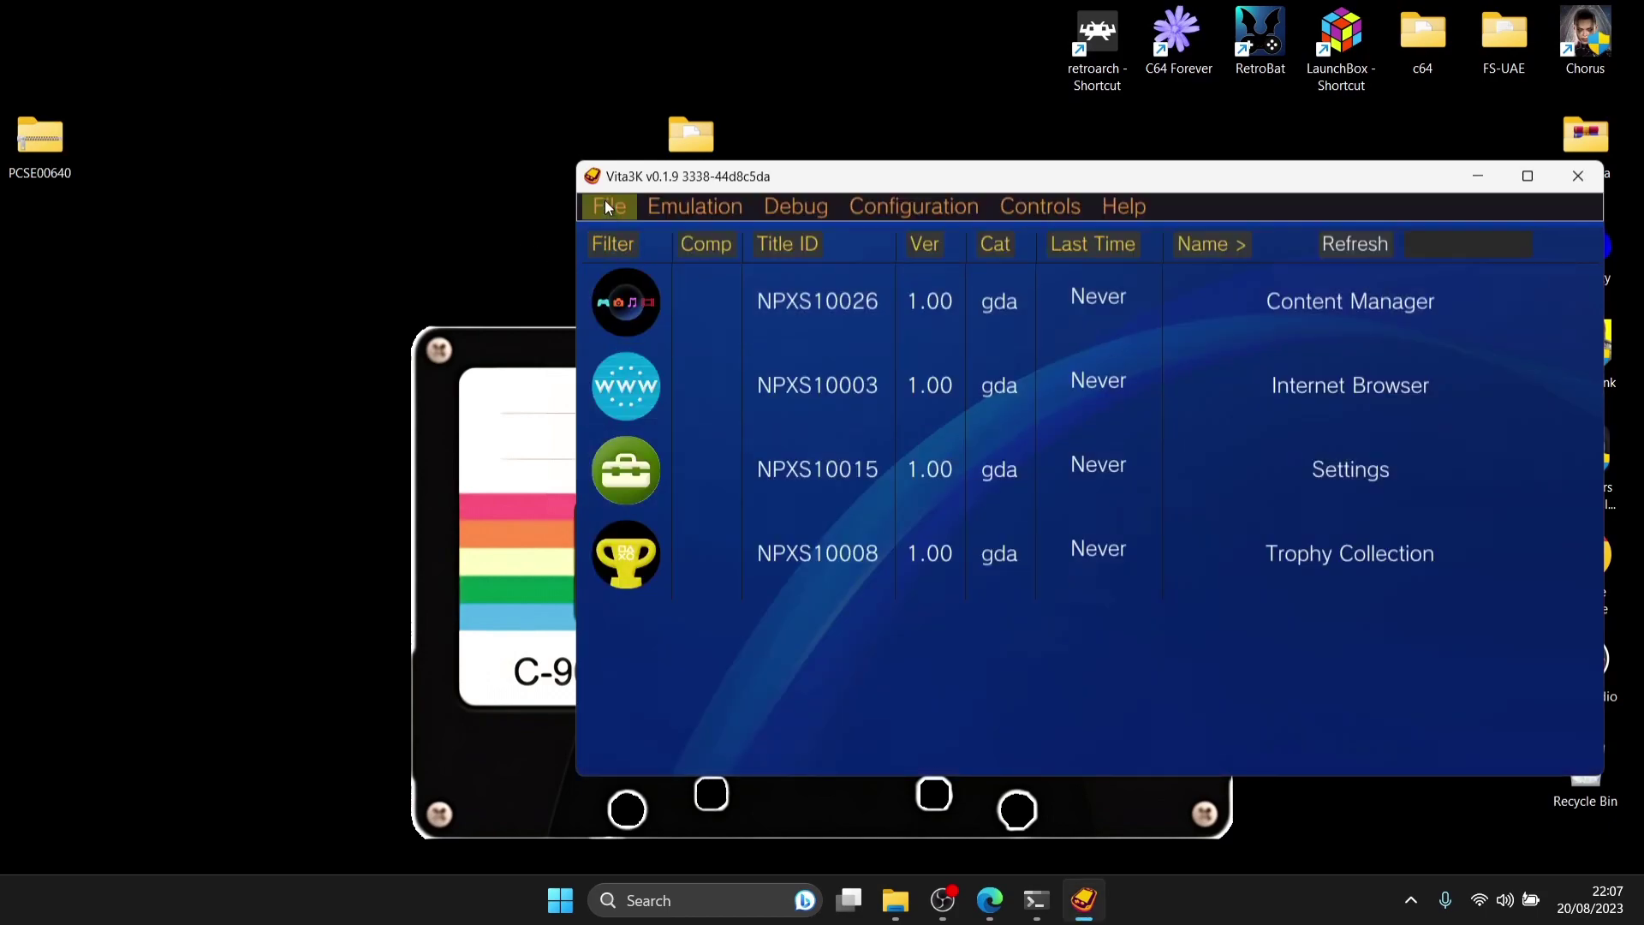
Install the PCSE00640 zip archive from the desktop as a single file, and have the archive deleted once installed.
left_click(608, 206)
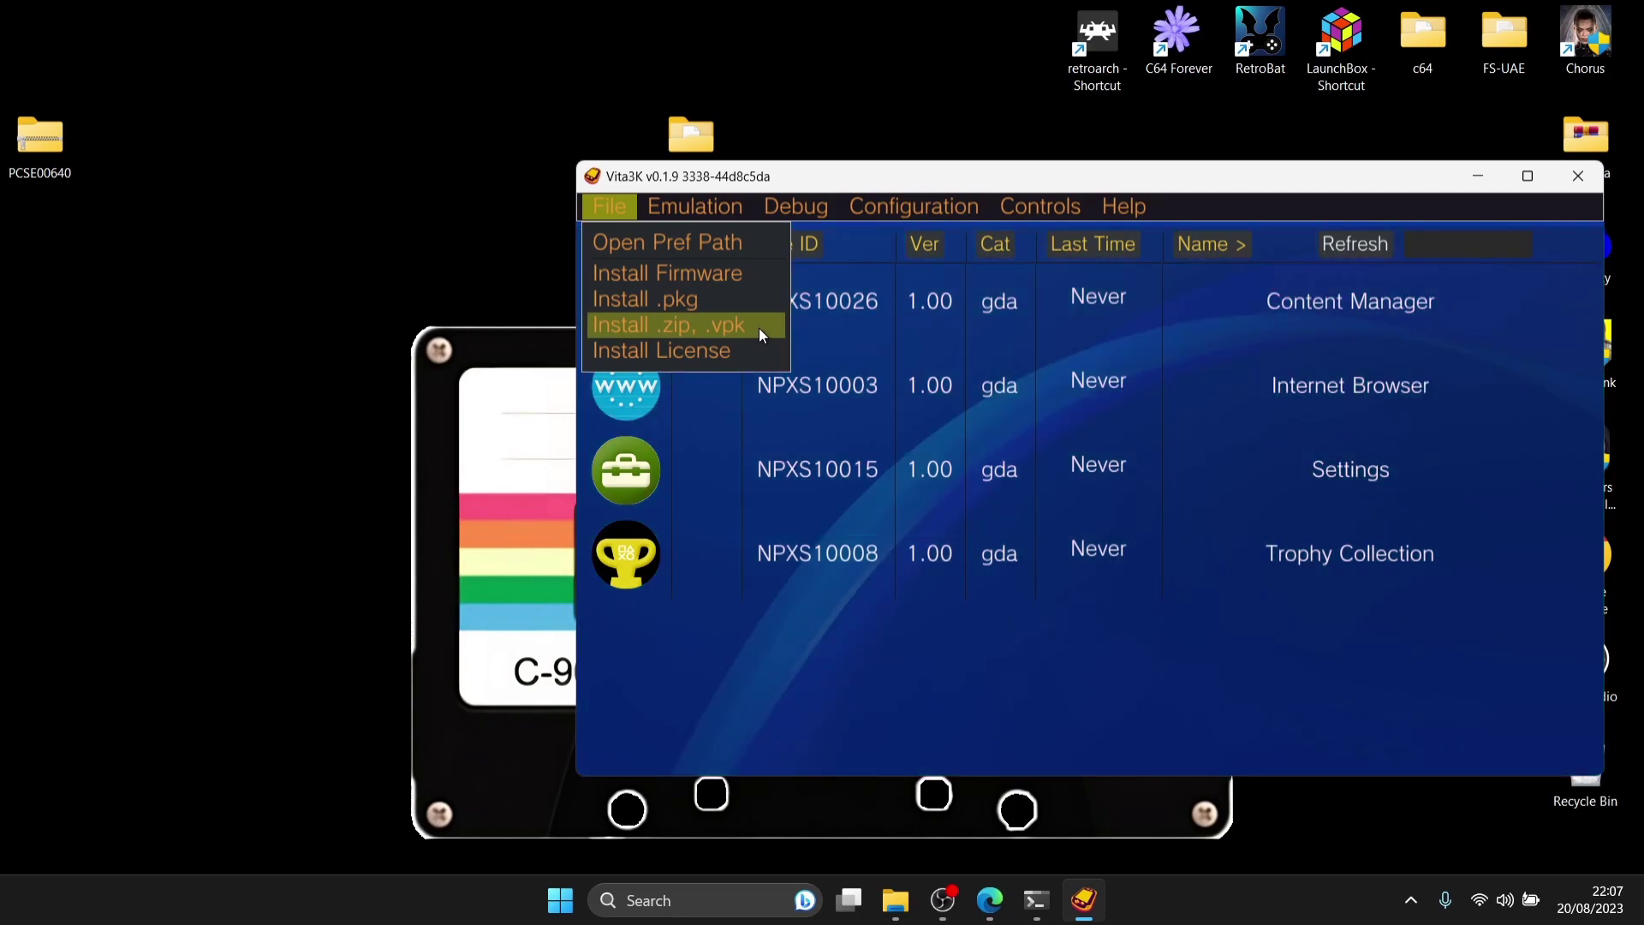
left_click(655, 326)
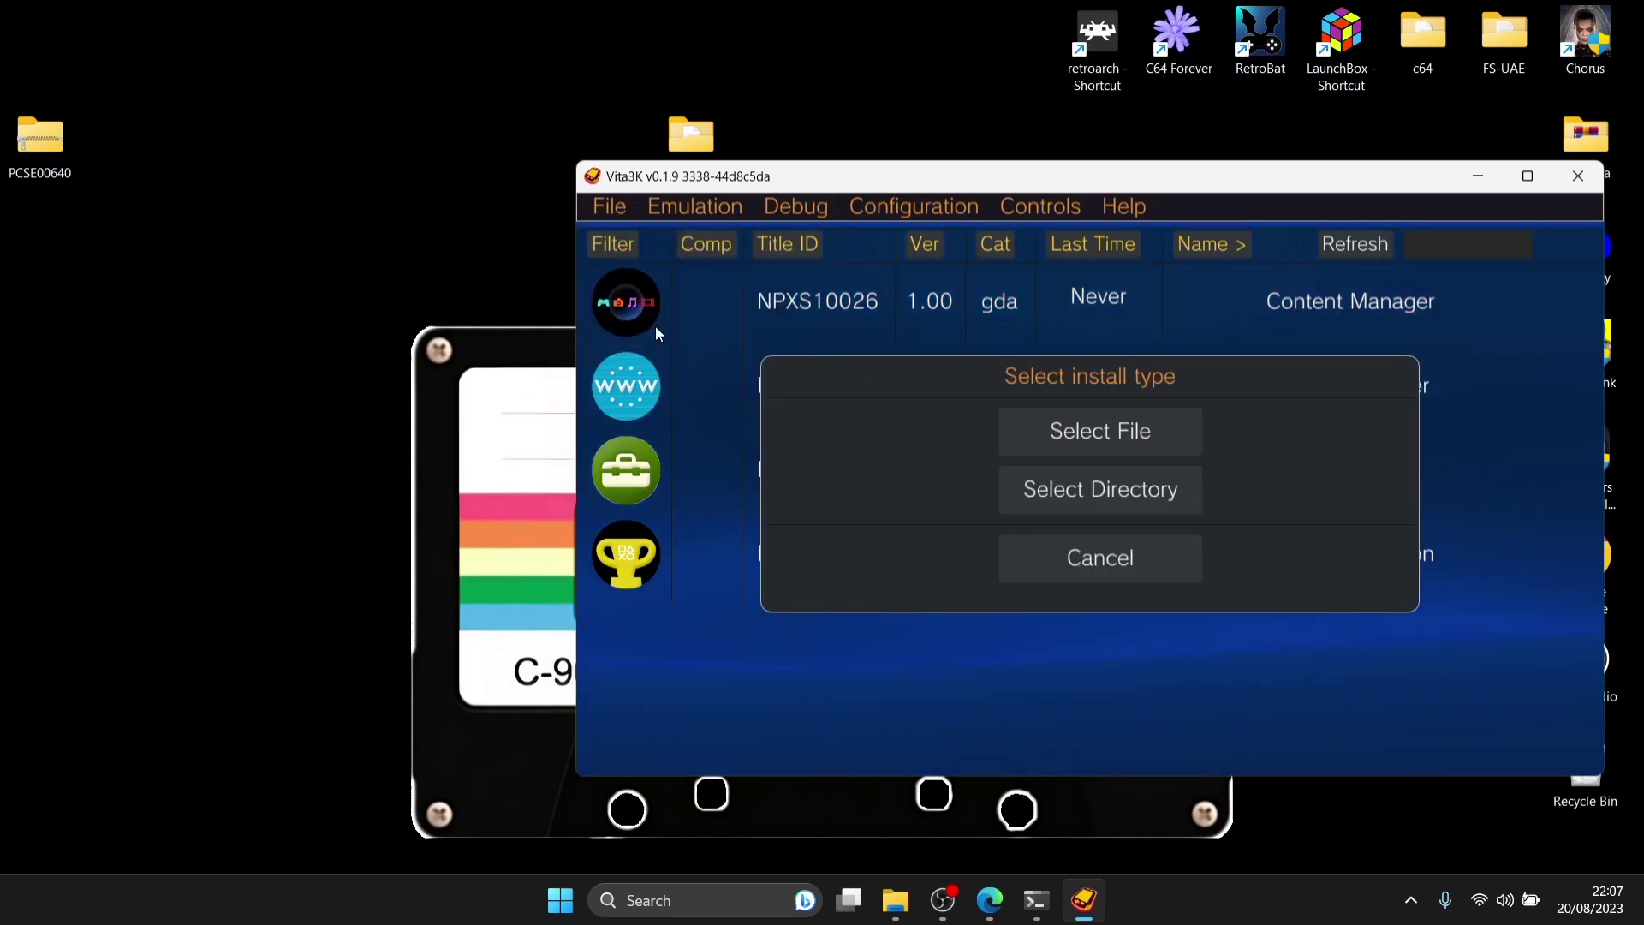
left_click(1116, 429)
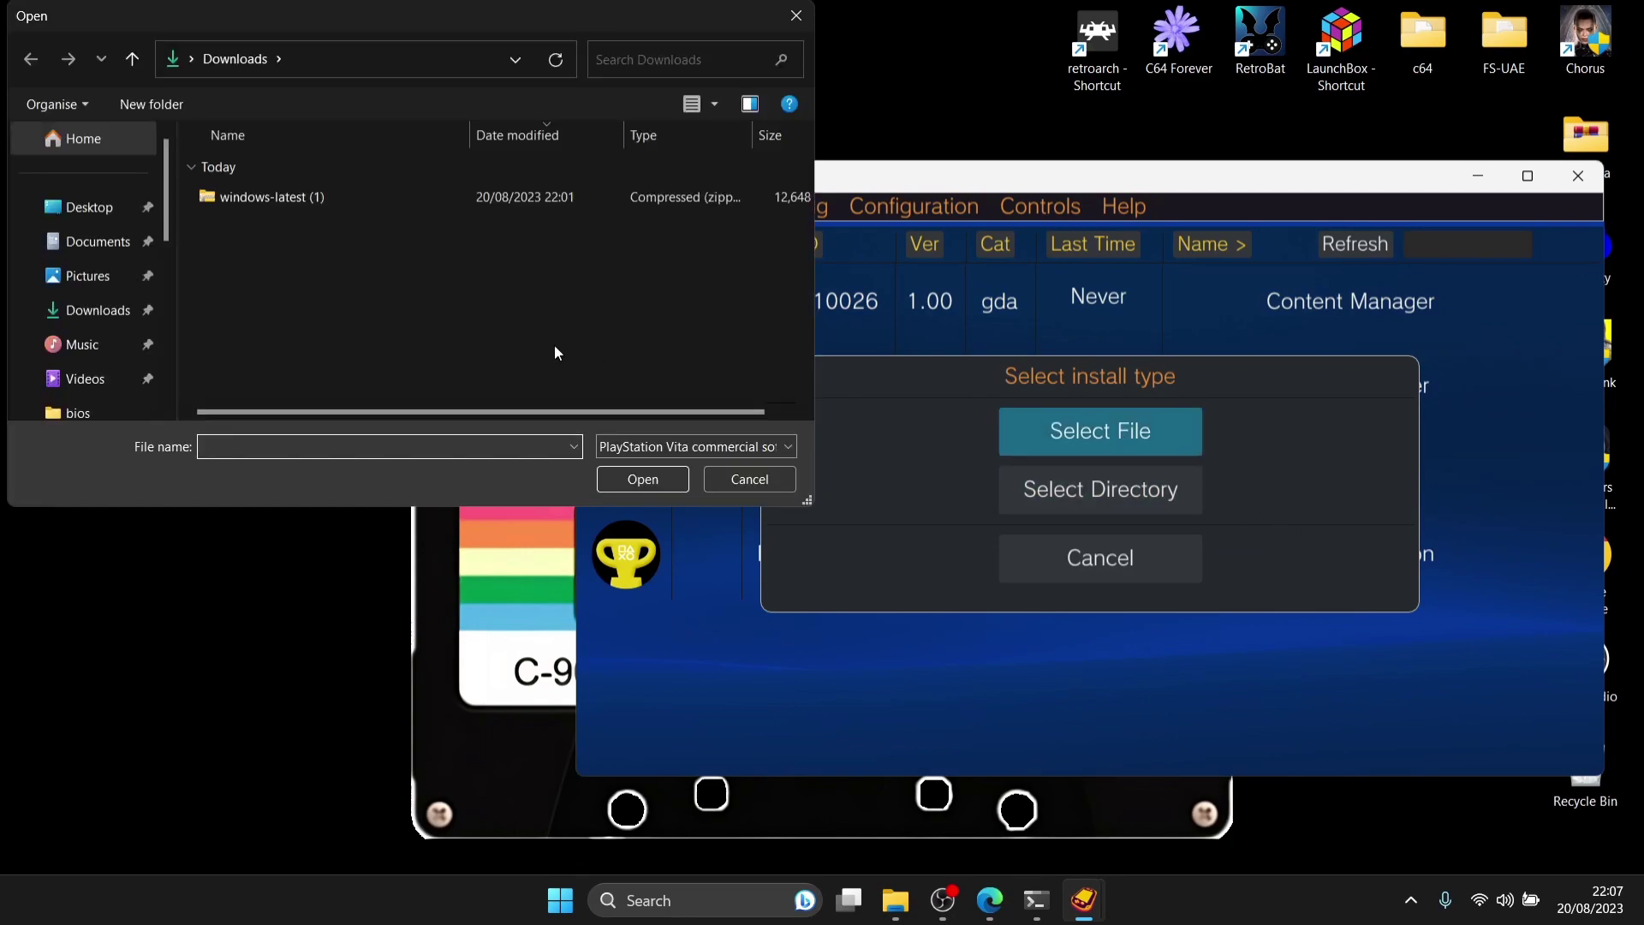
left_click(104, 213)
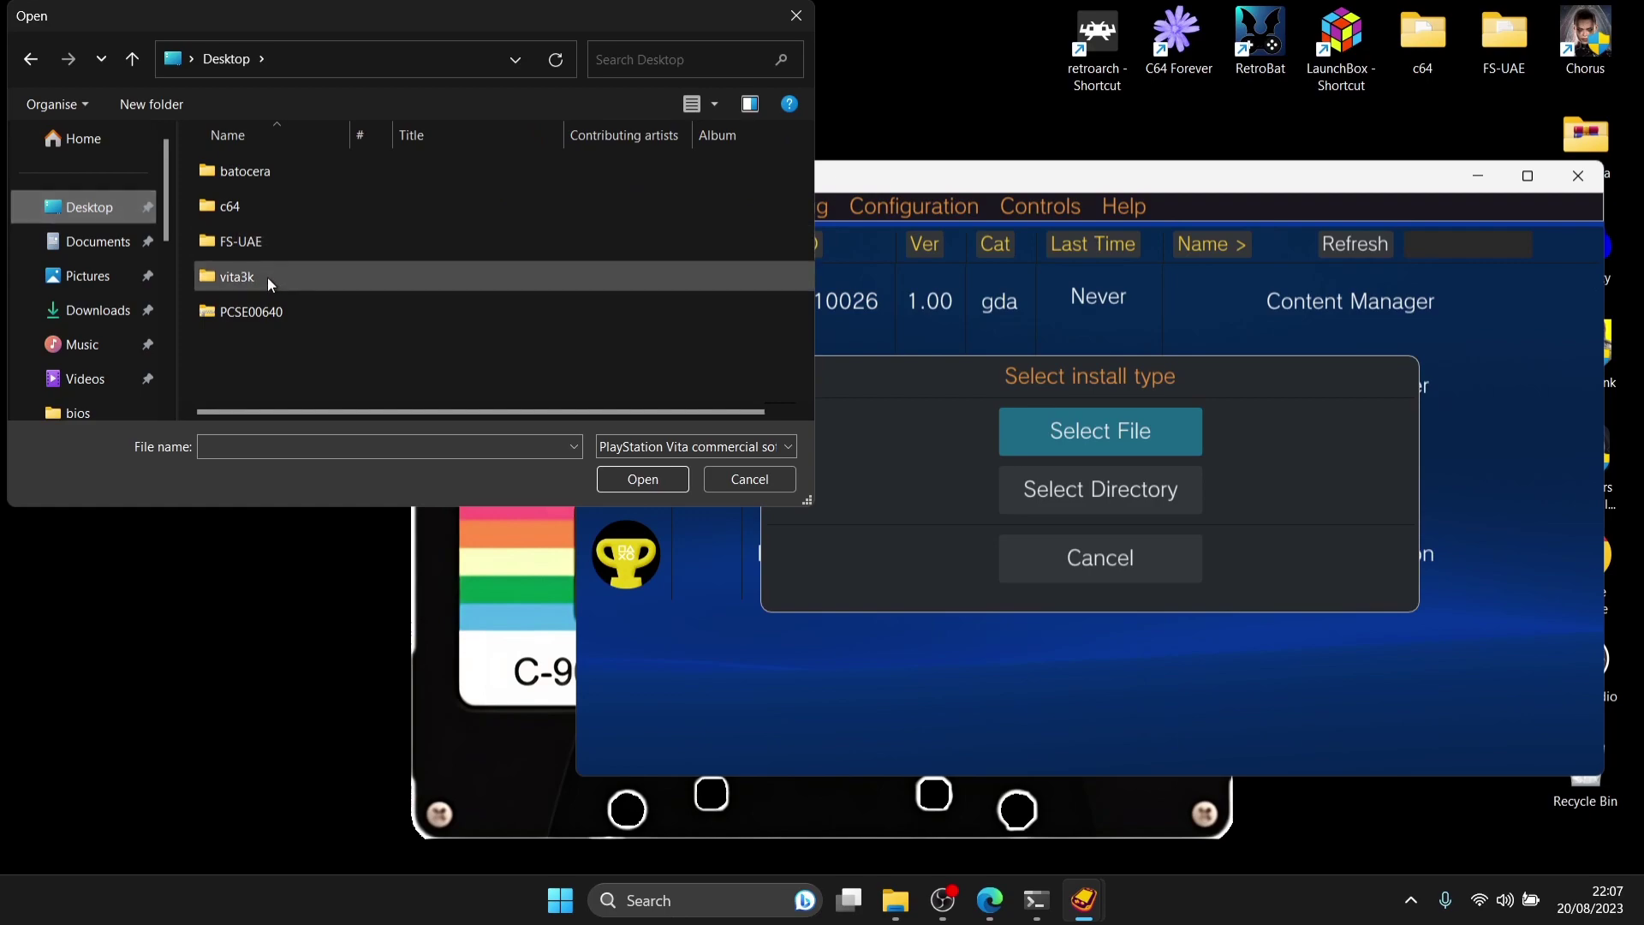
left_click(260, 316)
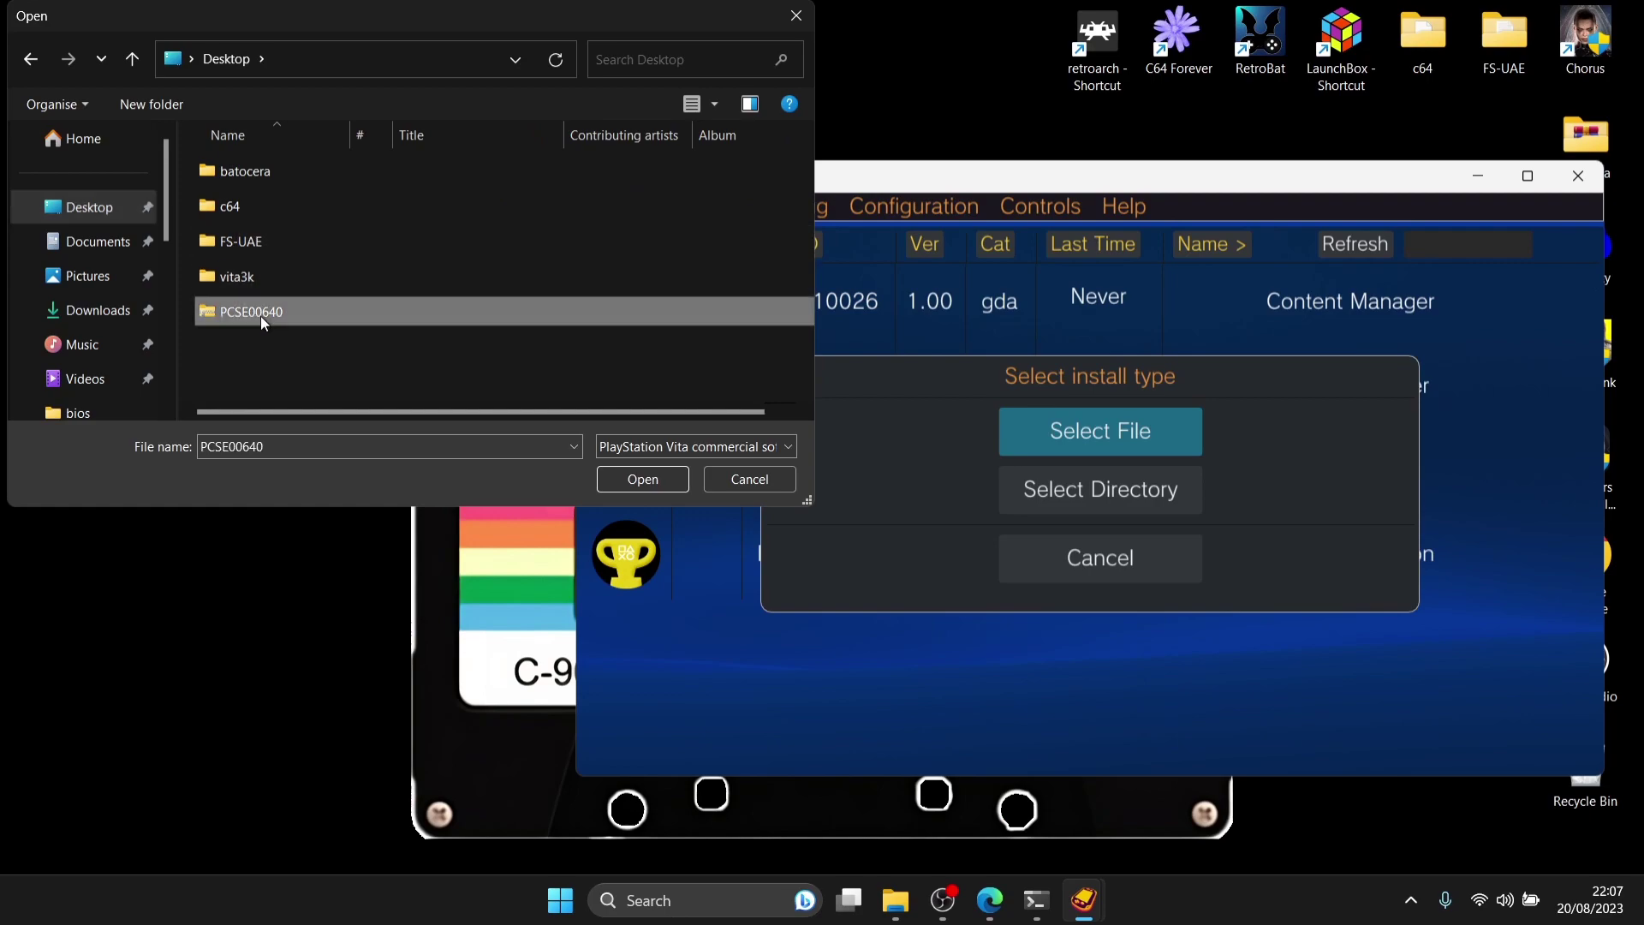
left_click(653, 479)
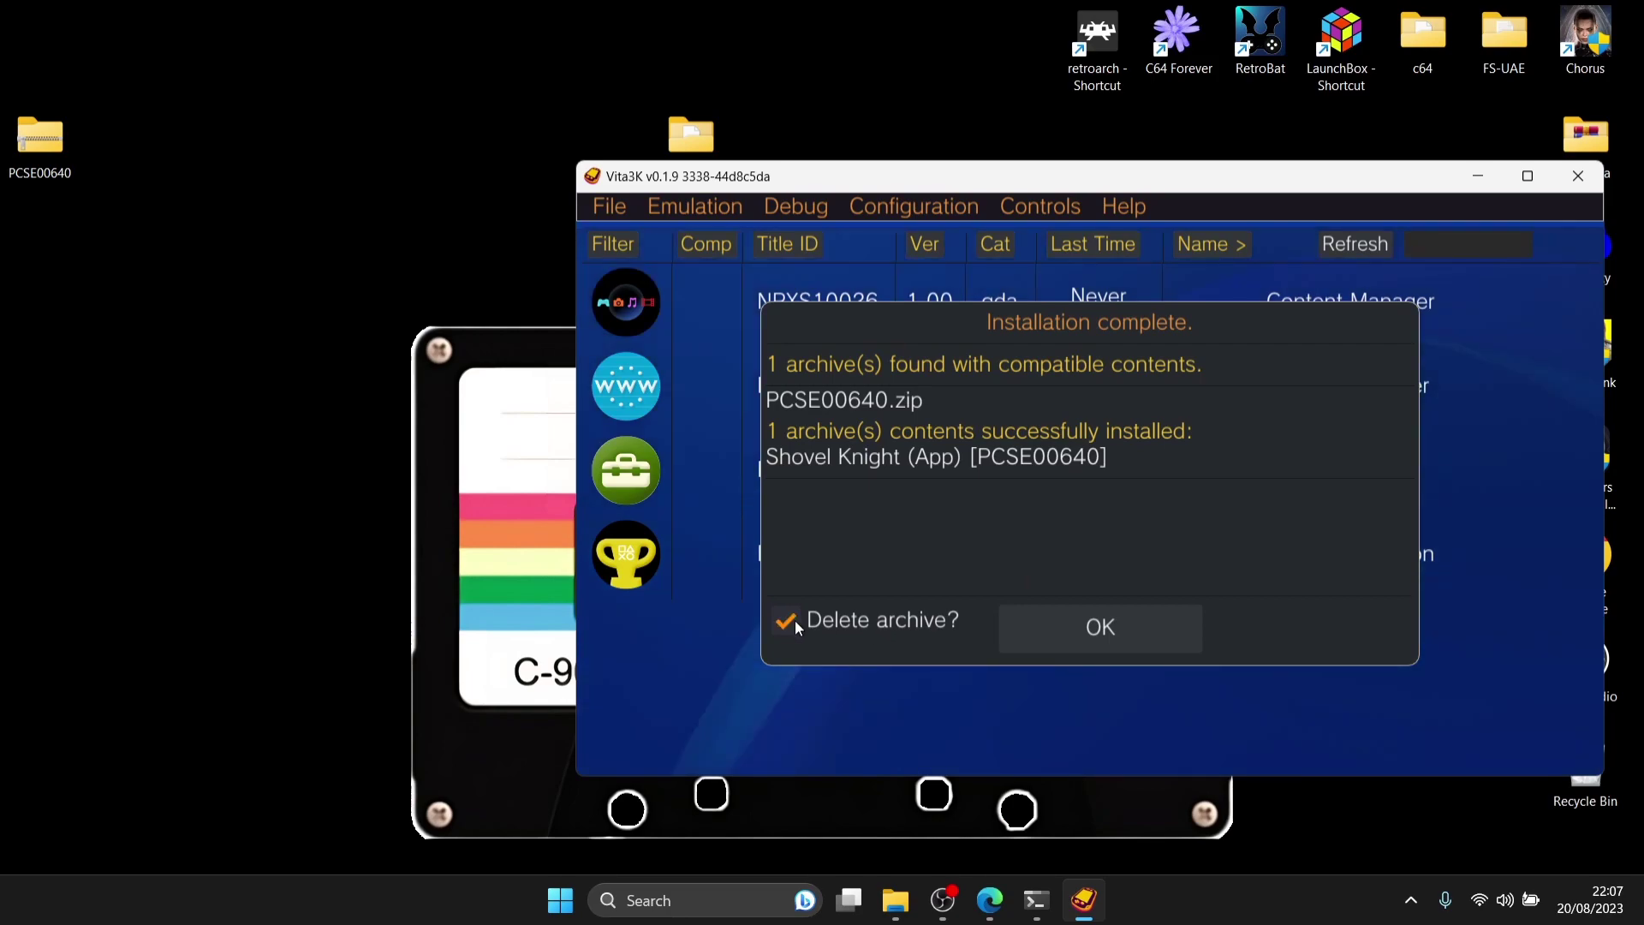
left_click(1076, 630)
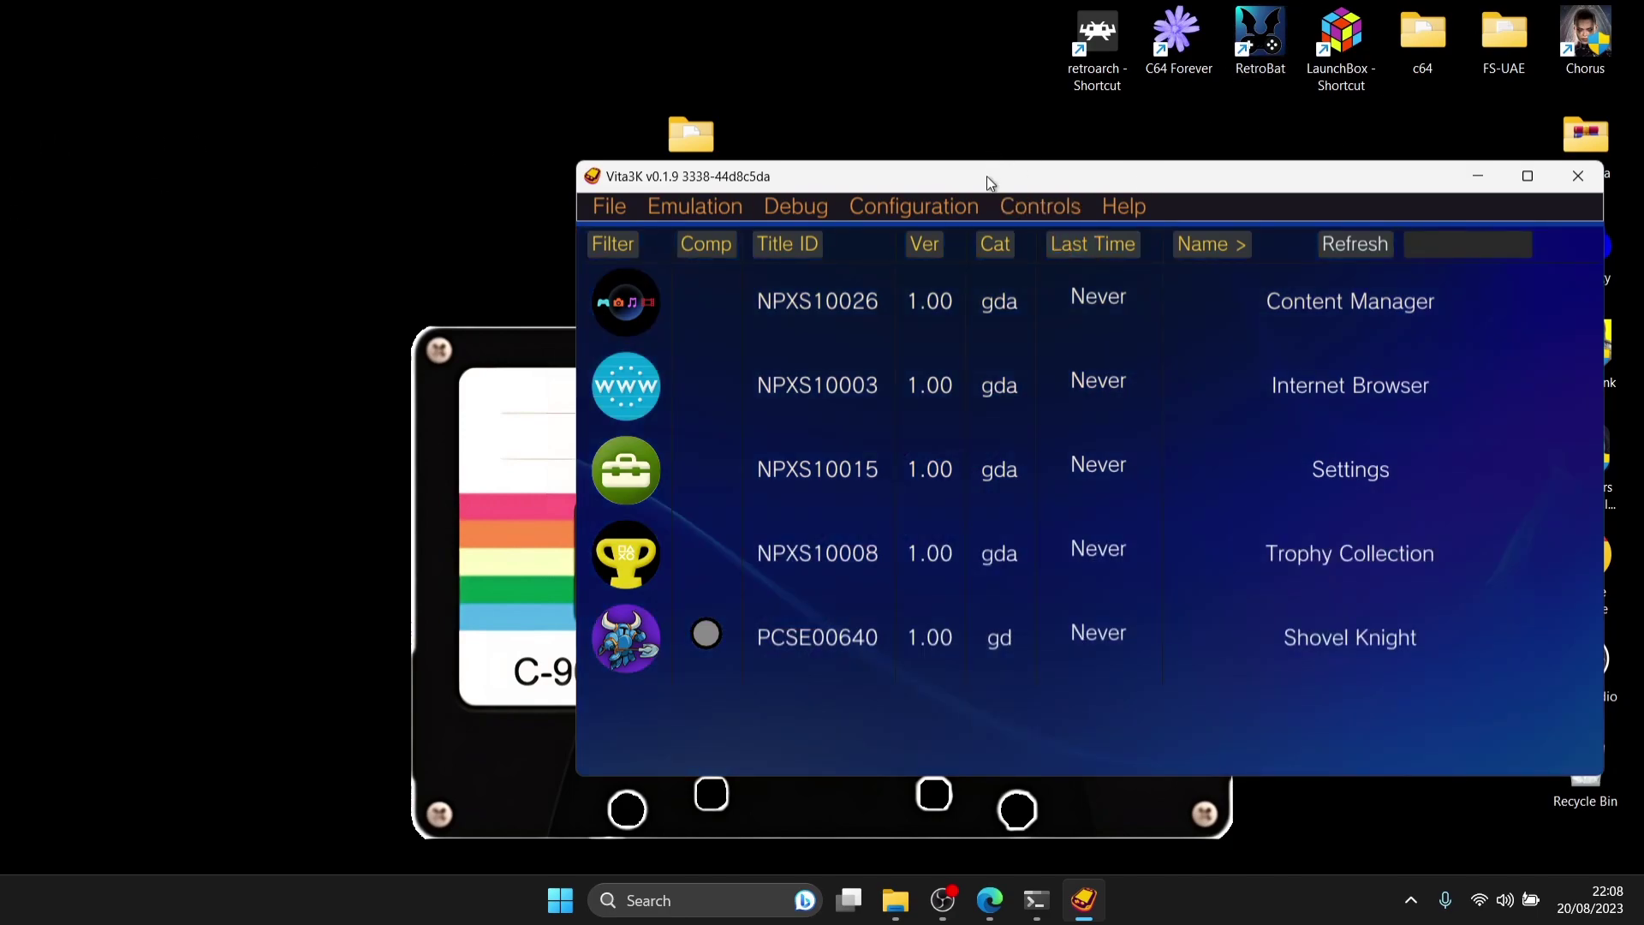
Move the emulator window aside and look through the vita3k folder on the desktop and its subfolders.
left_click_drag(986, 177, 513, 228)
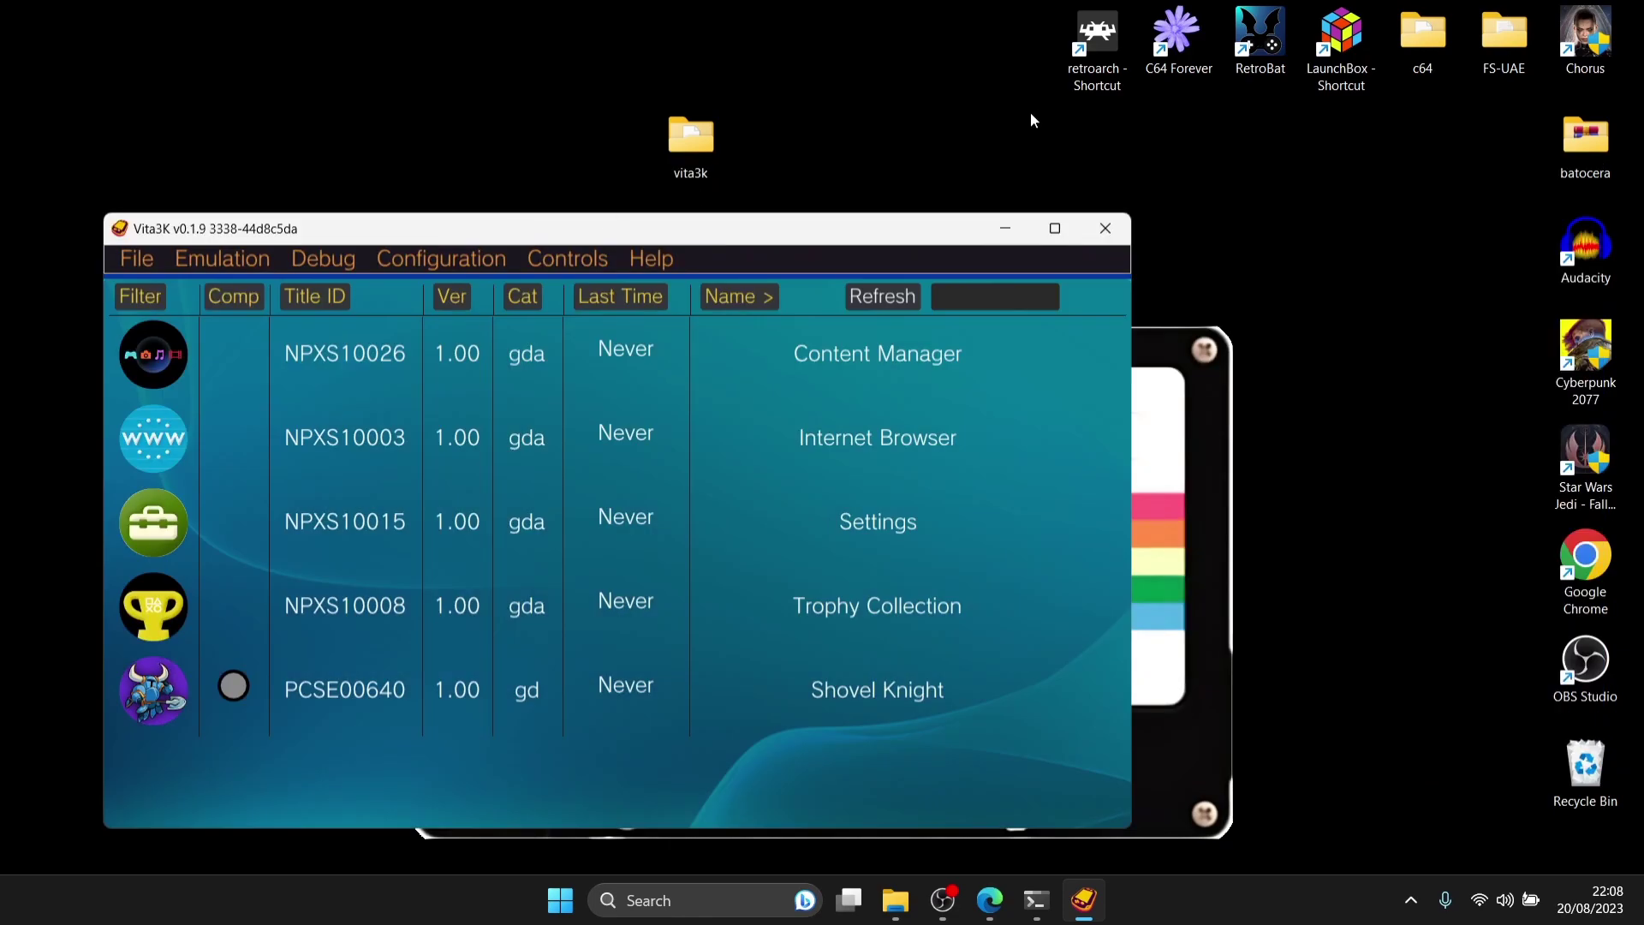
left_click(1030, 119)
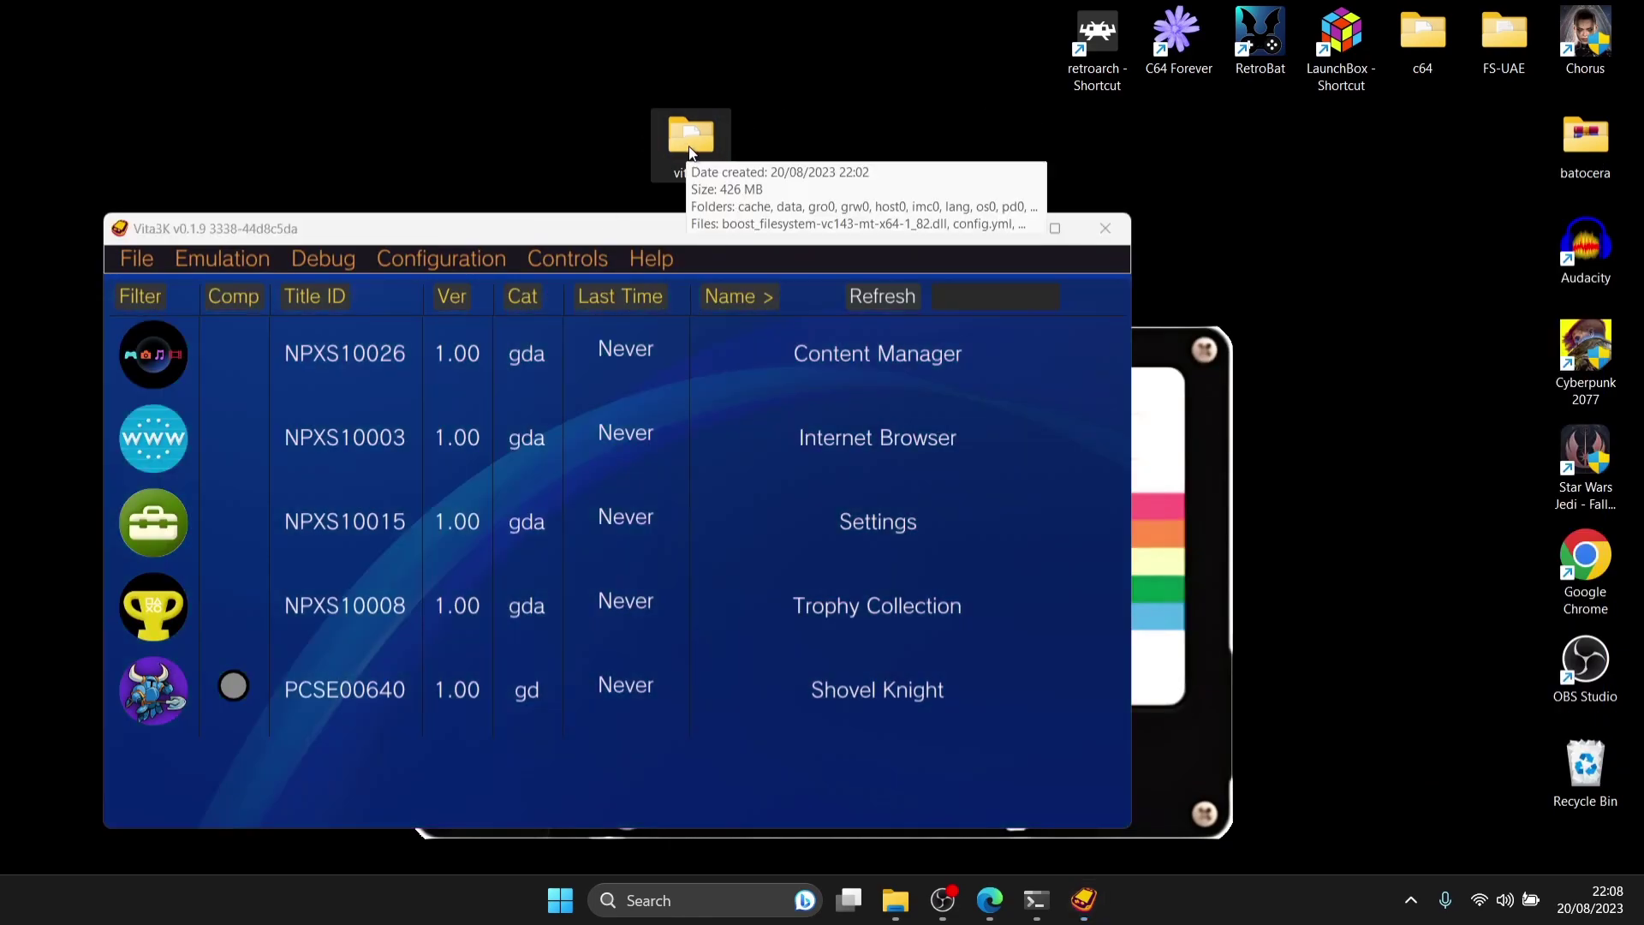
double_click(689, 141)
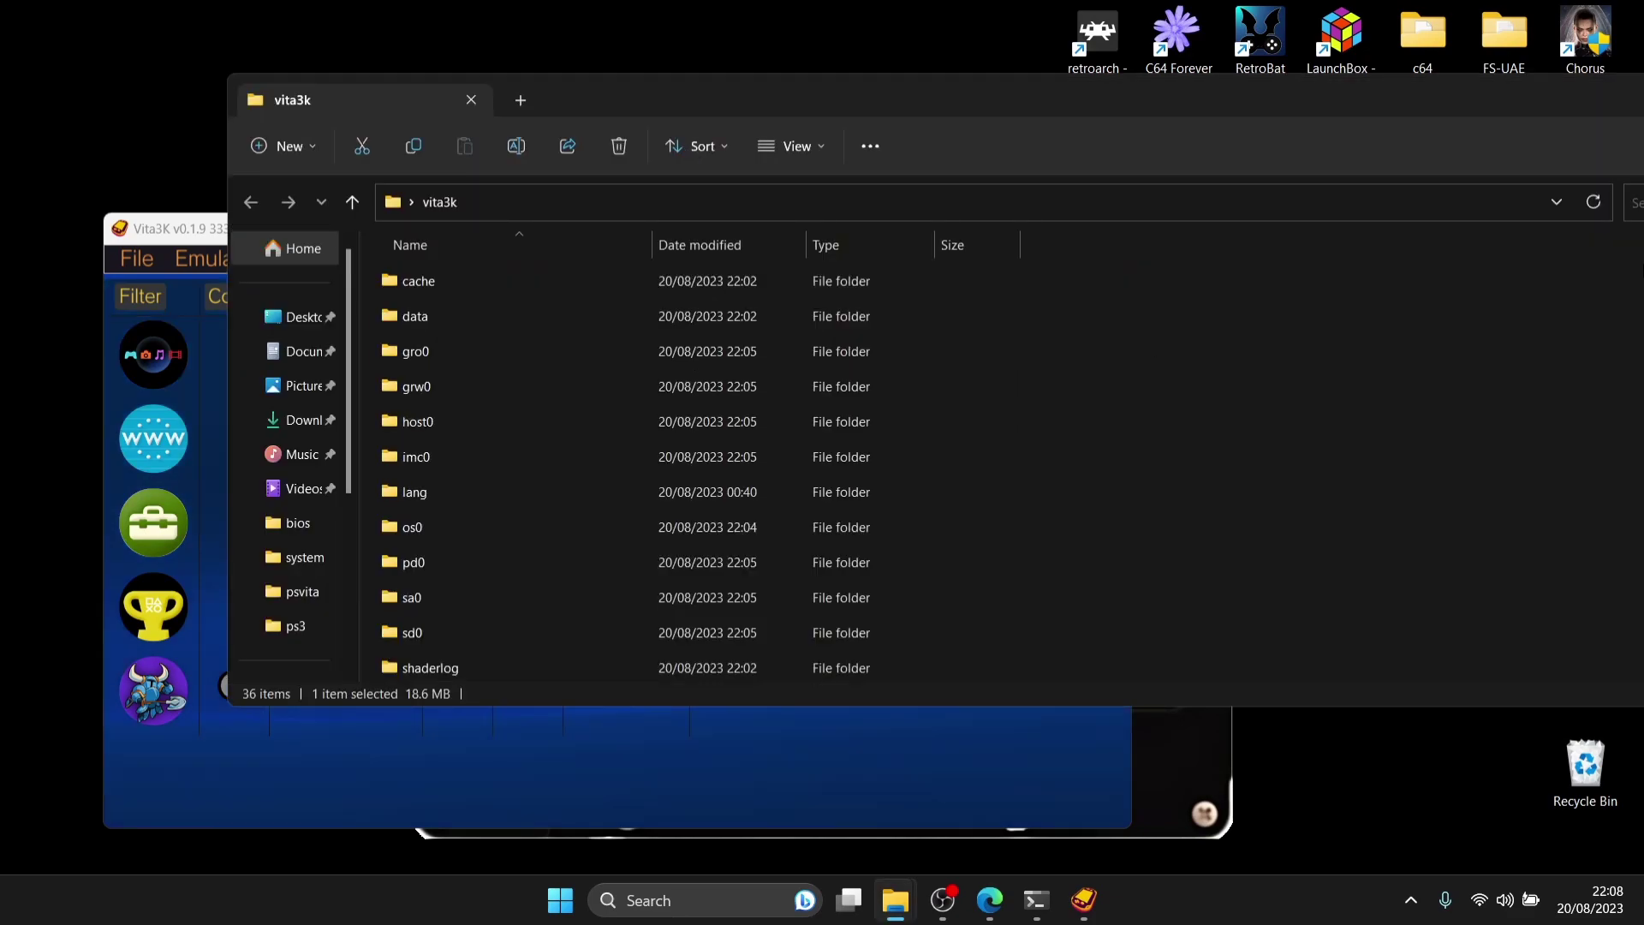
double_click(1456, 91)
scroll(227, 653, "down", 2)
double_click(228, 653)
double_click(243, 199)
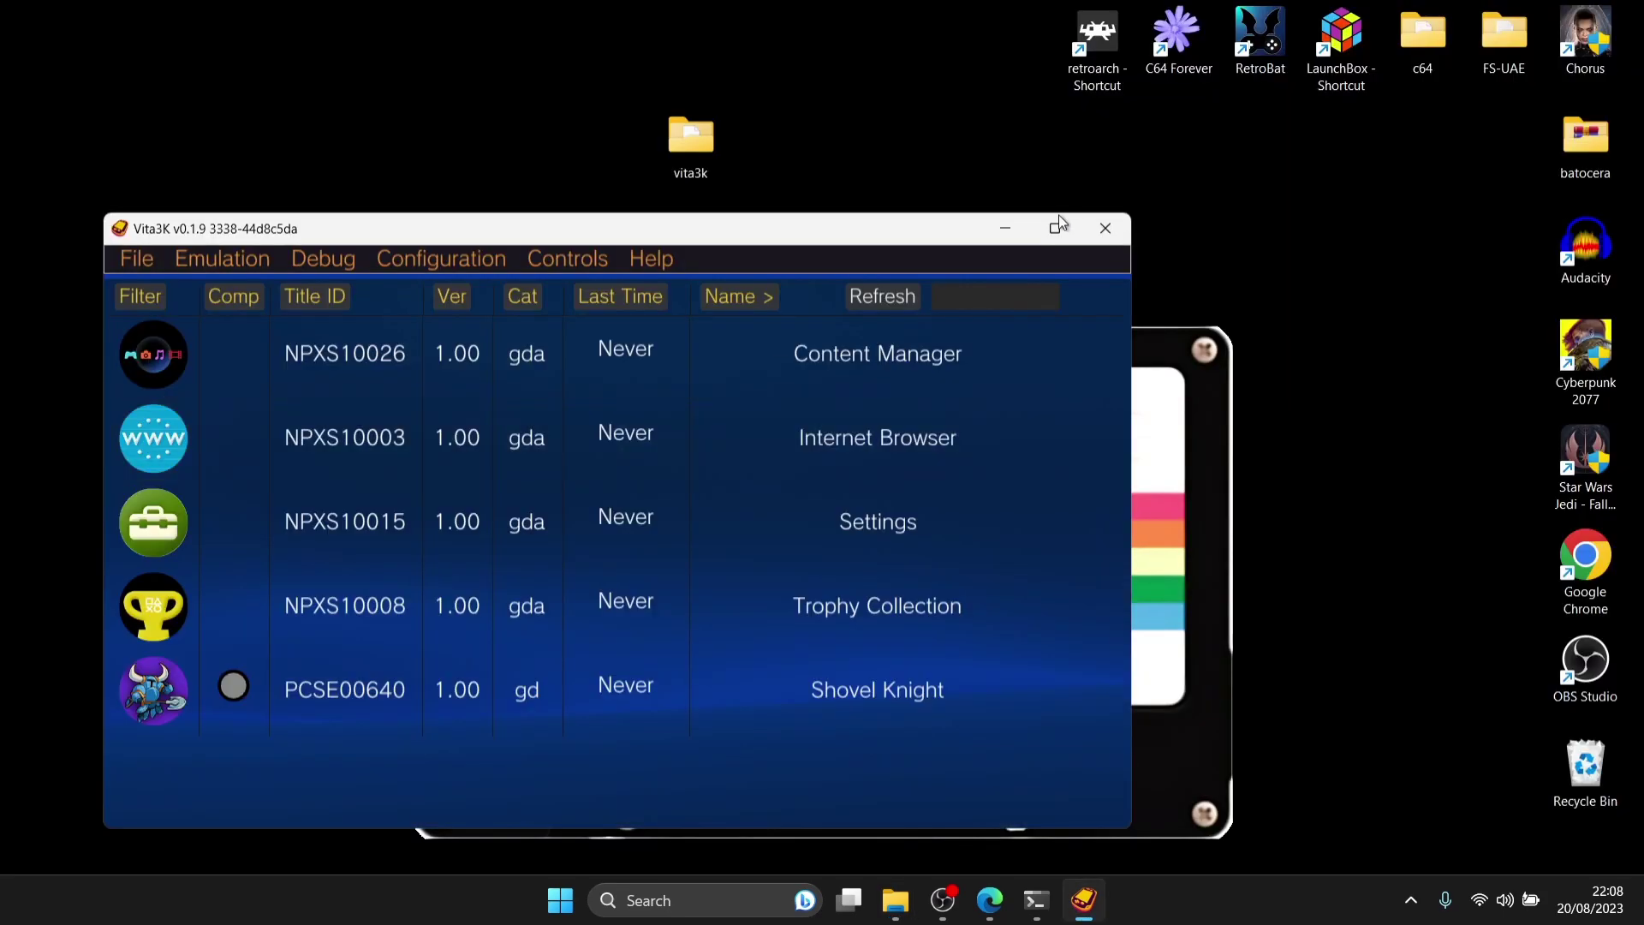
Maximize the Vita3K window and check which controllers are connected.
left_click(1055, 226)
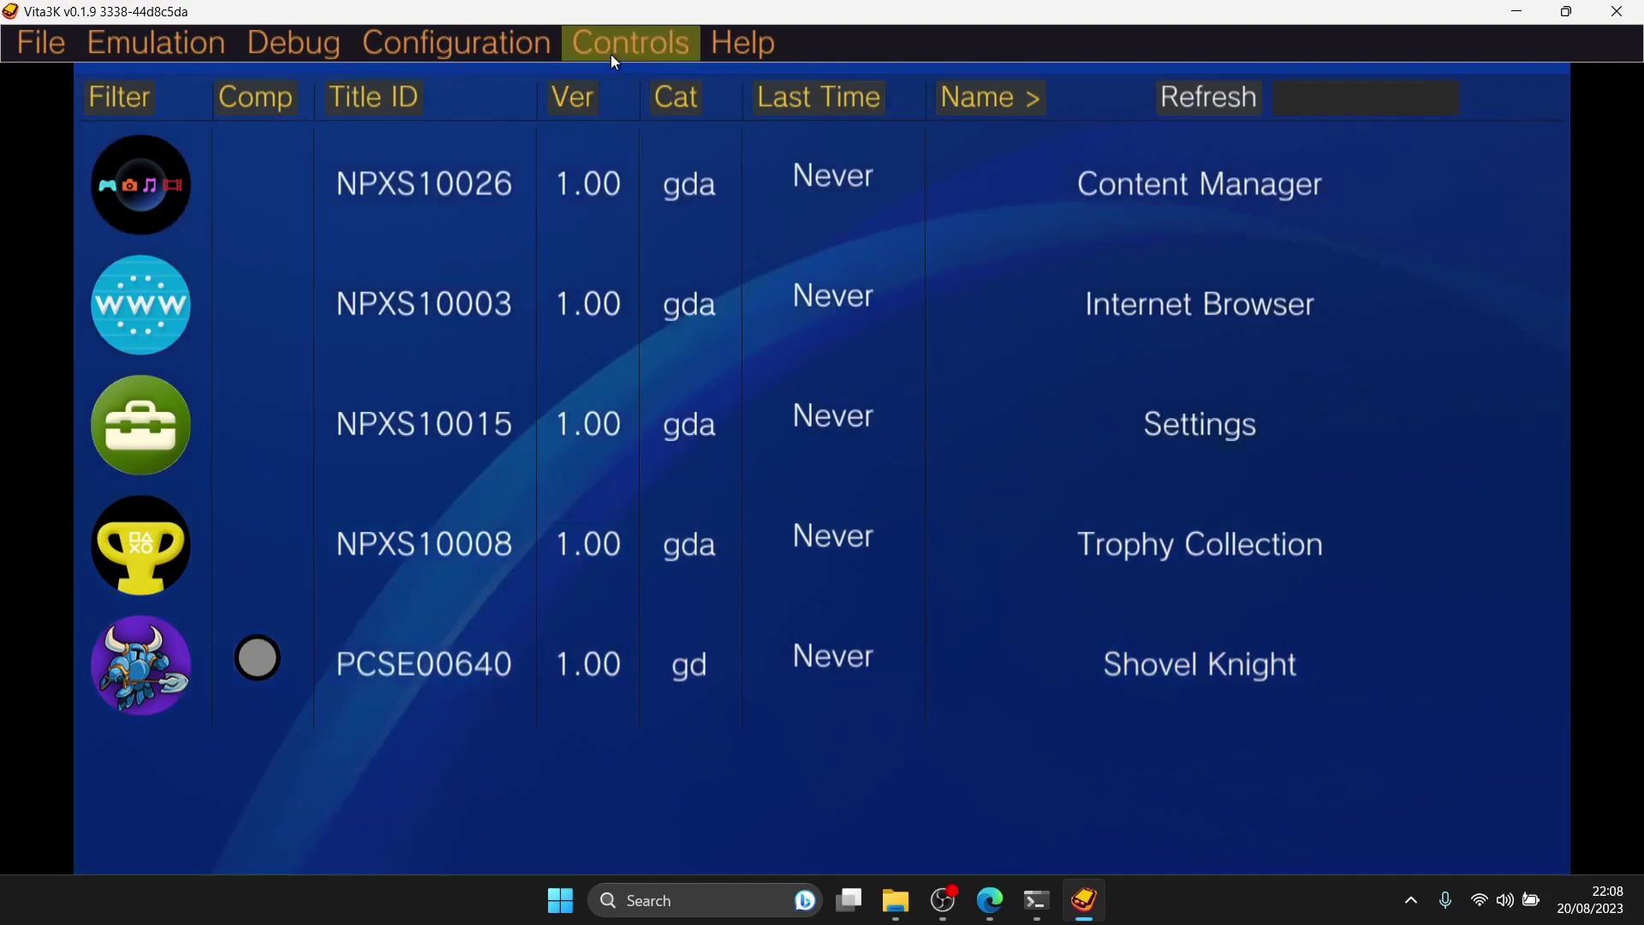
left_click(614, 57)
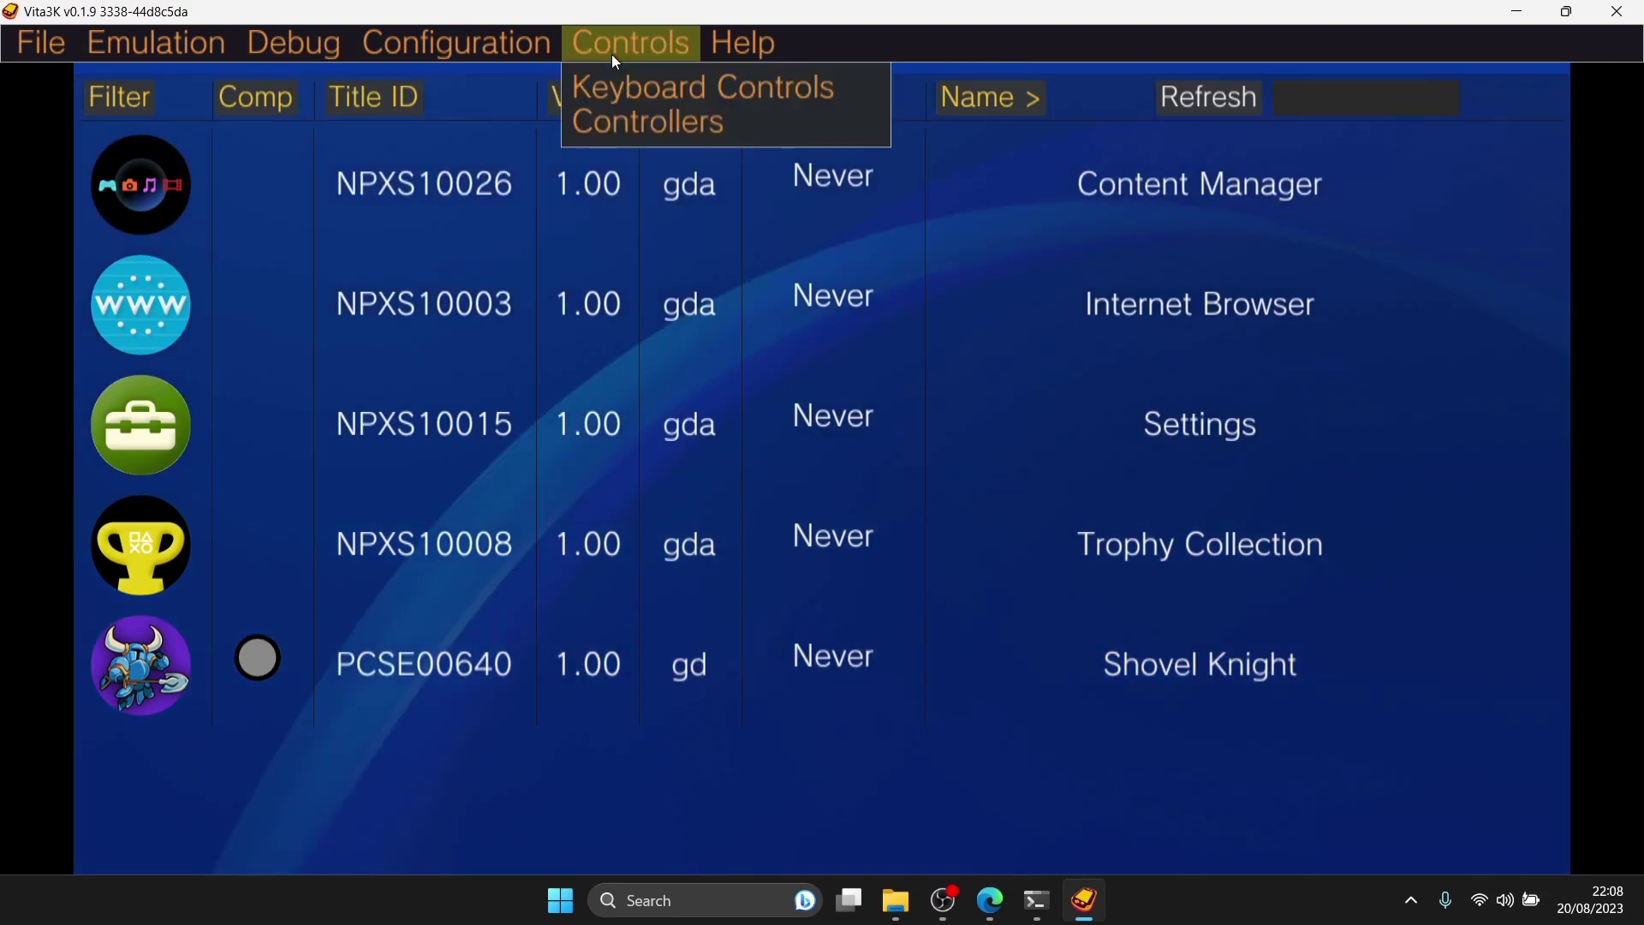
left_click(625, 122)
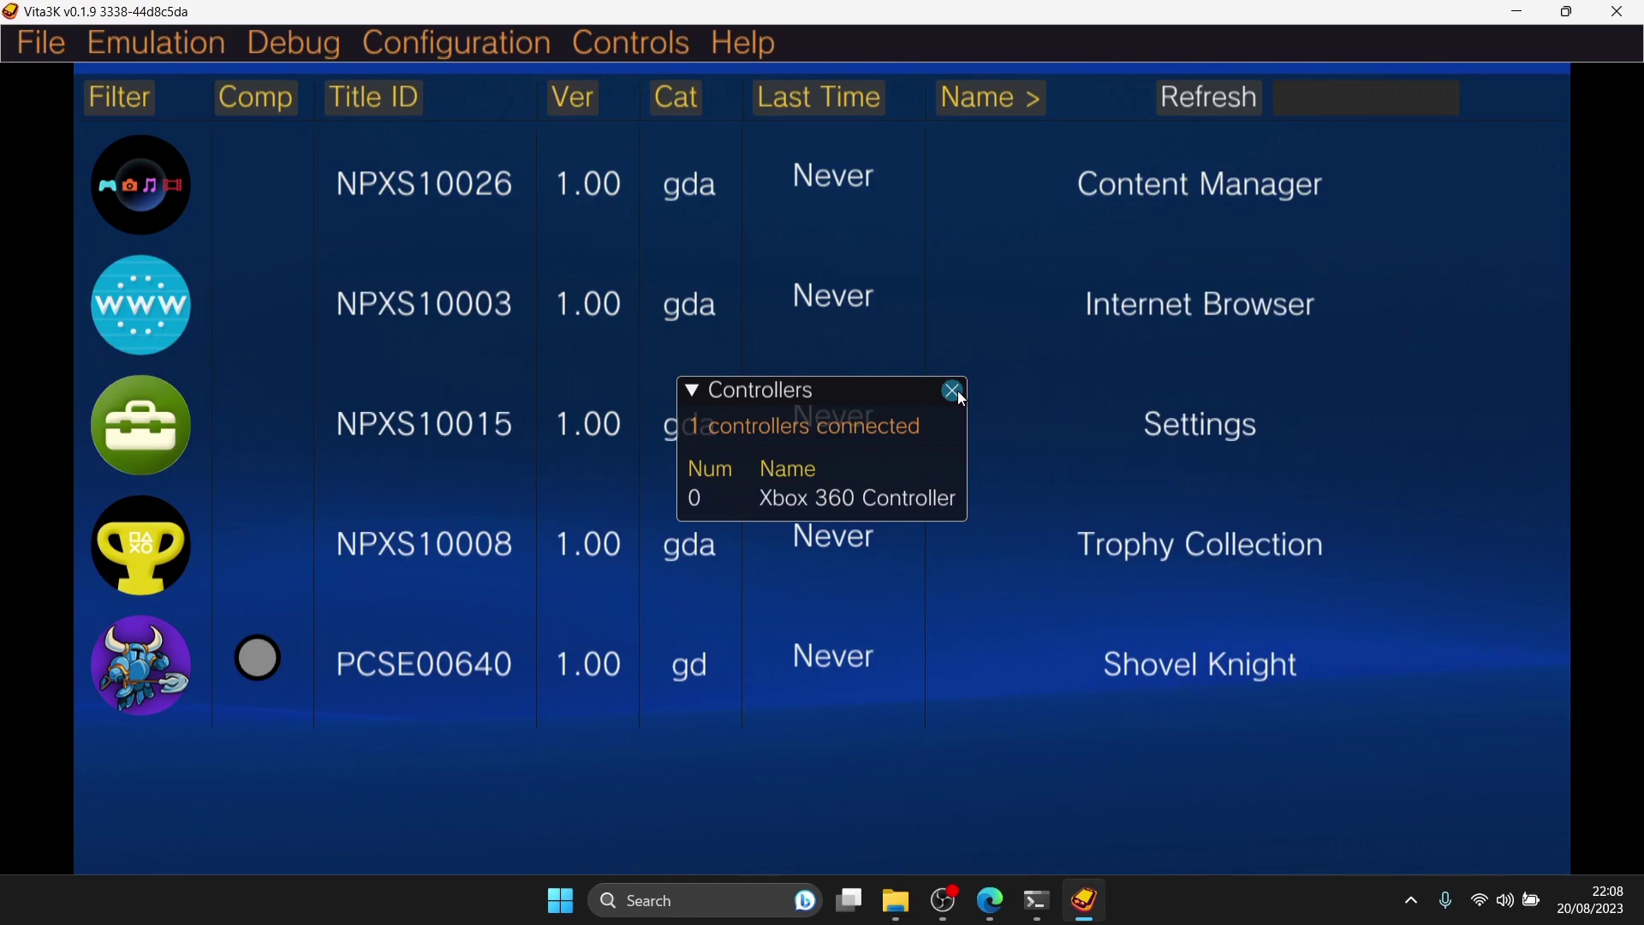
left_click(956, 392)
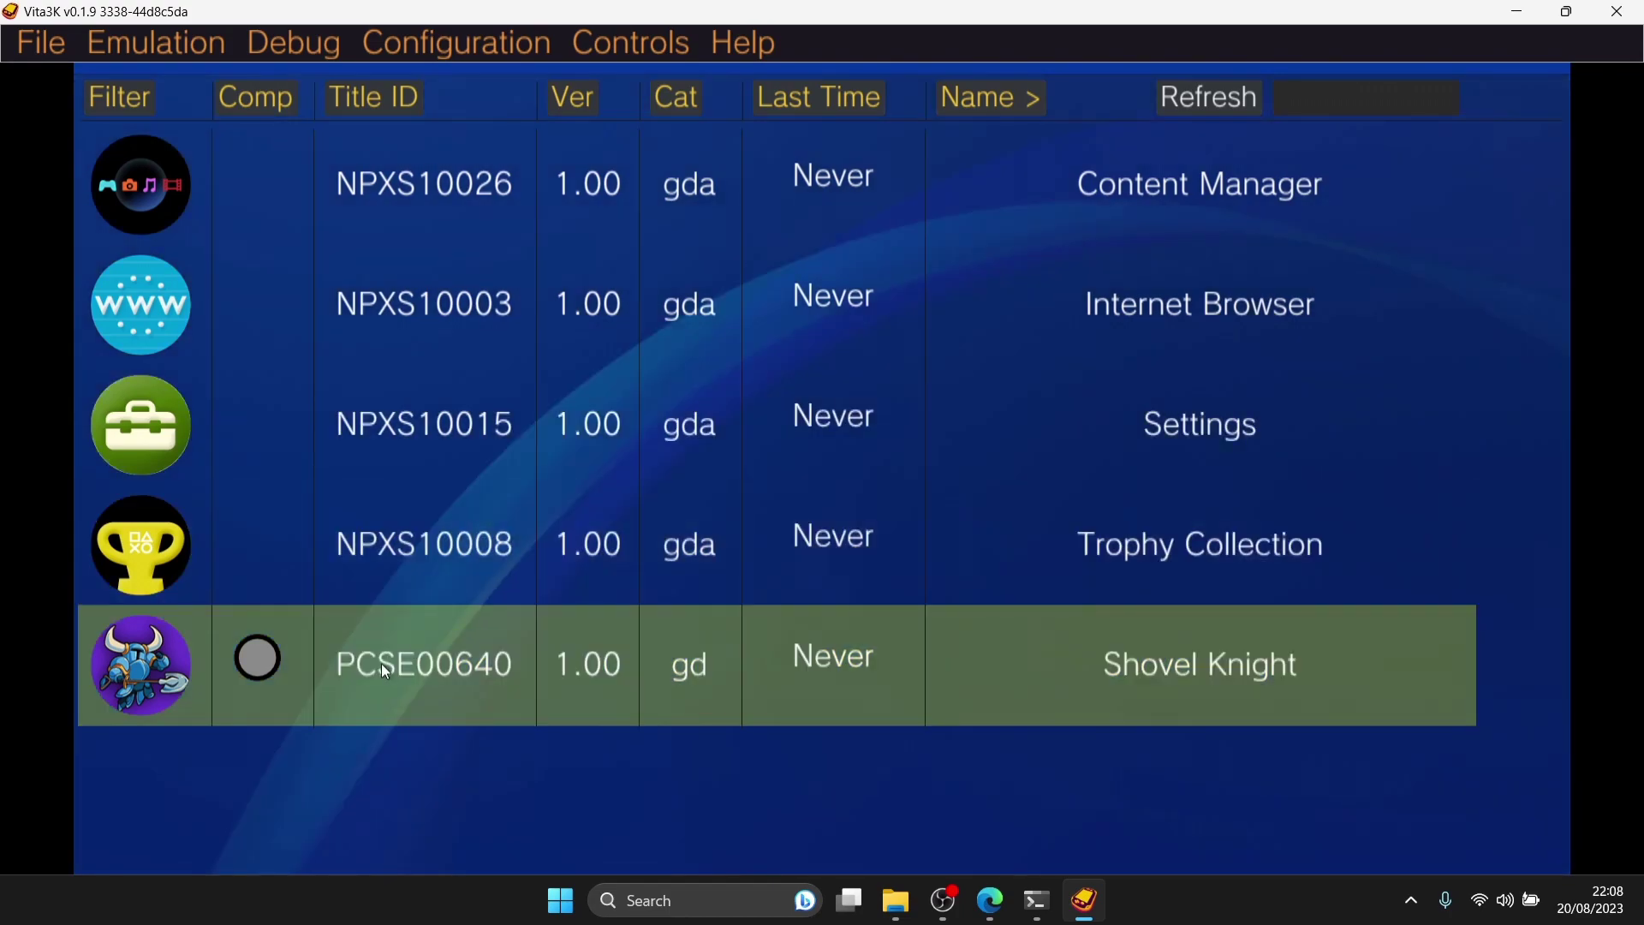
Launch Shovel Knight from the app list and advance past the intro to its title menu.
key("Up")
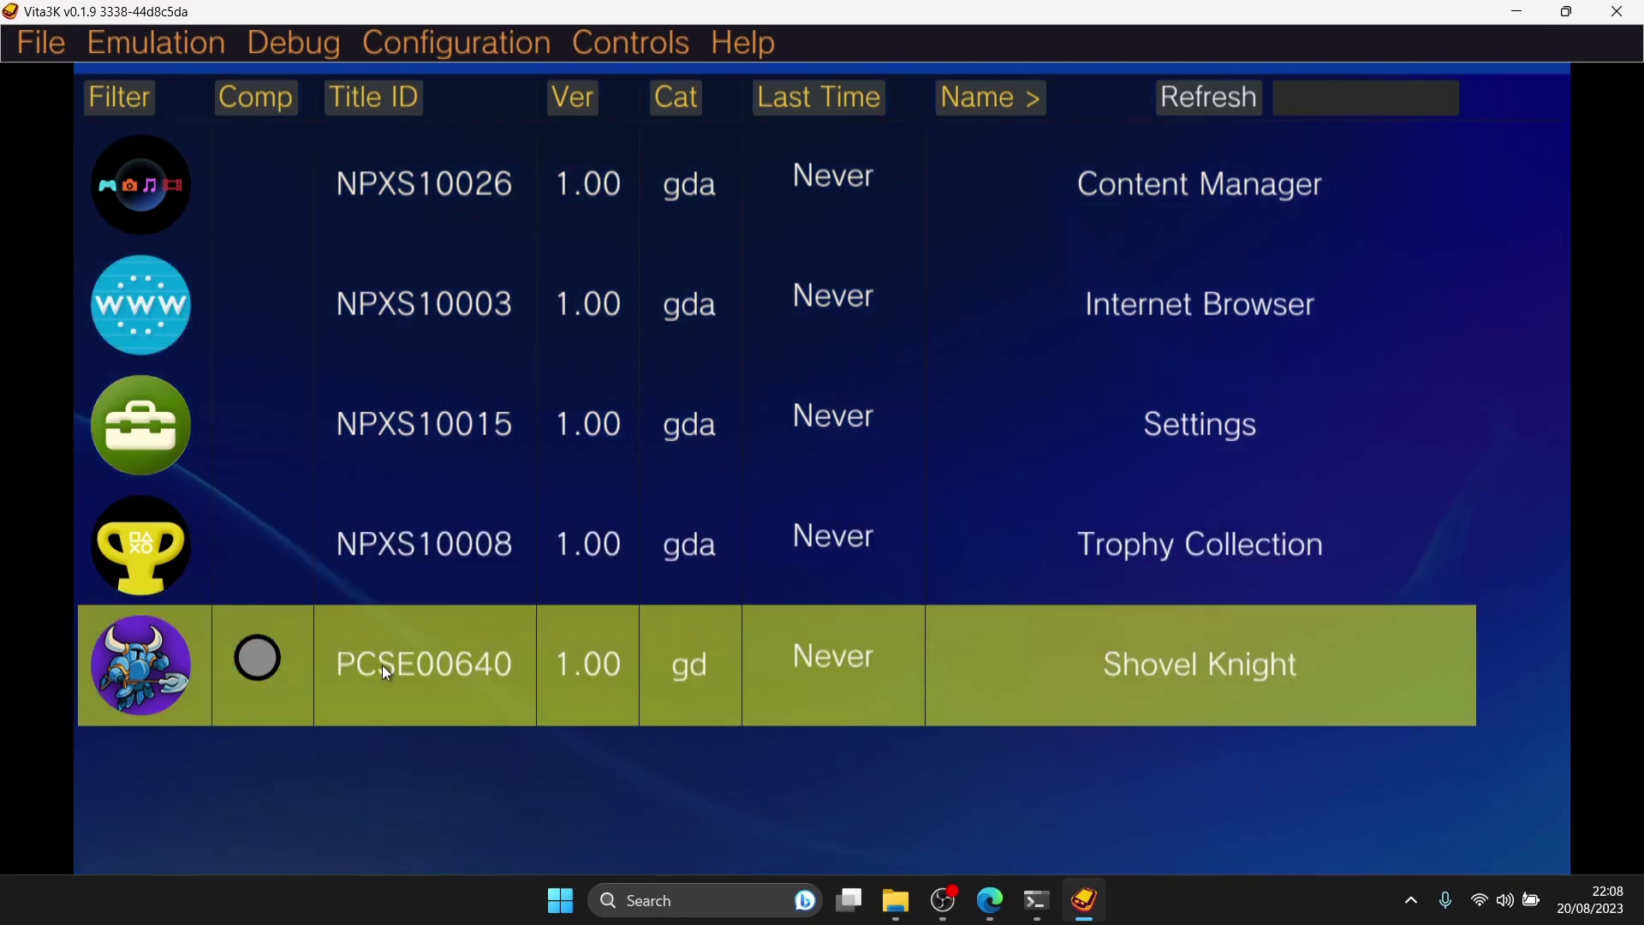
left_click(382, 670)
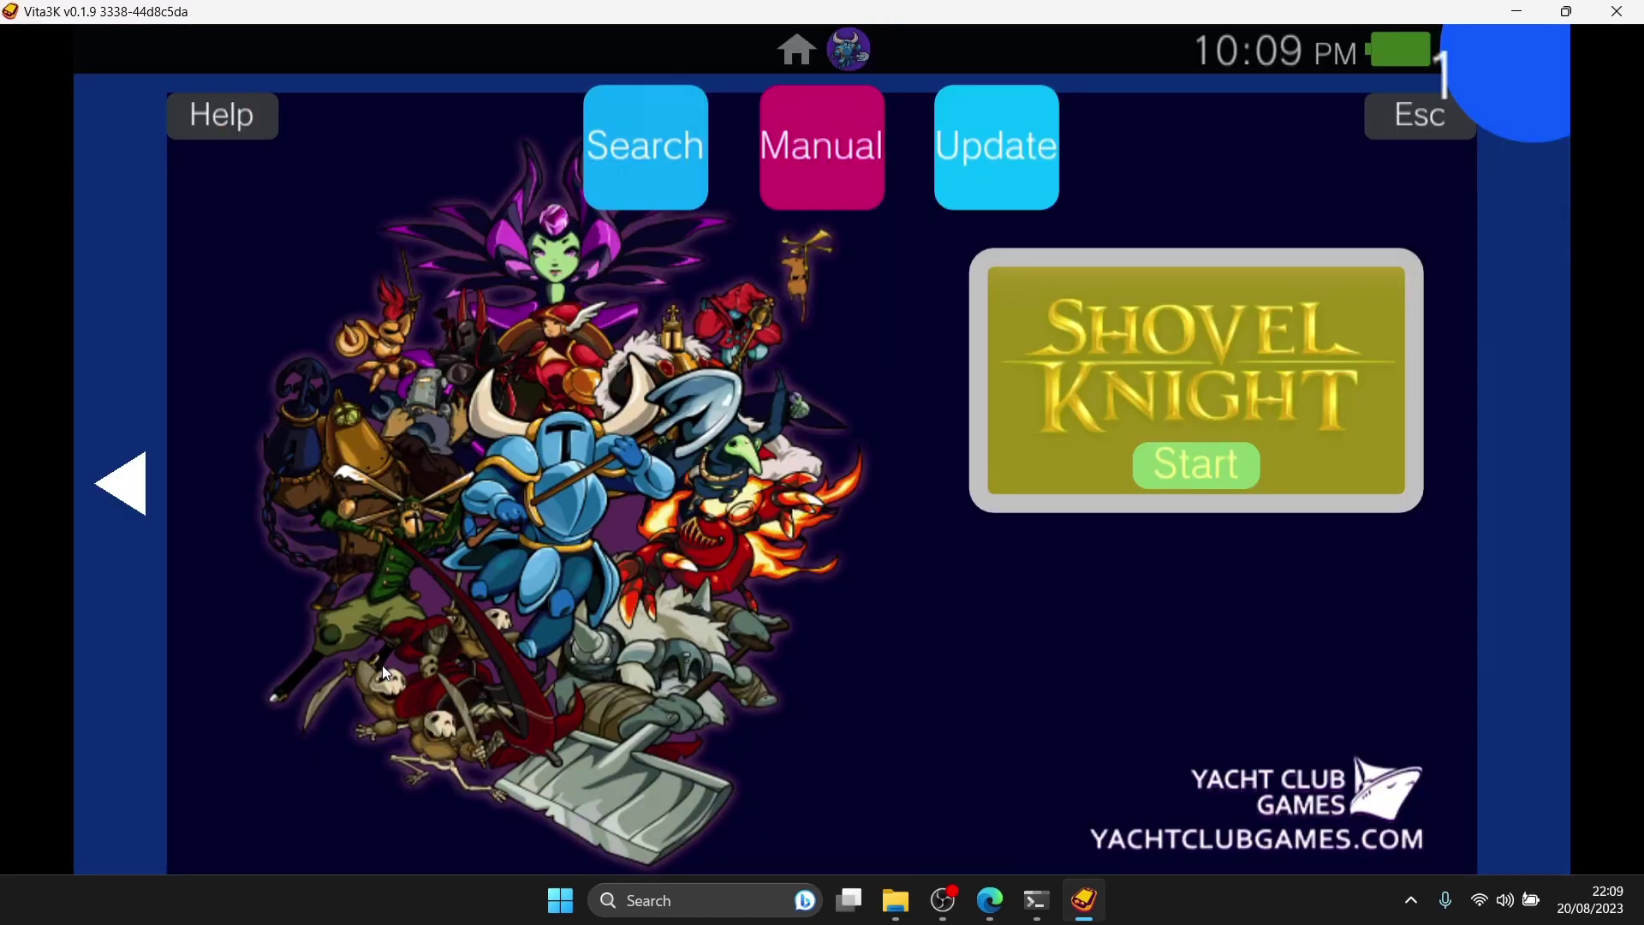
key("Return")
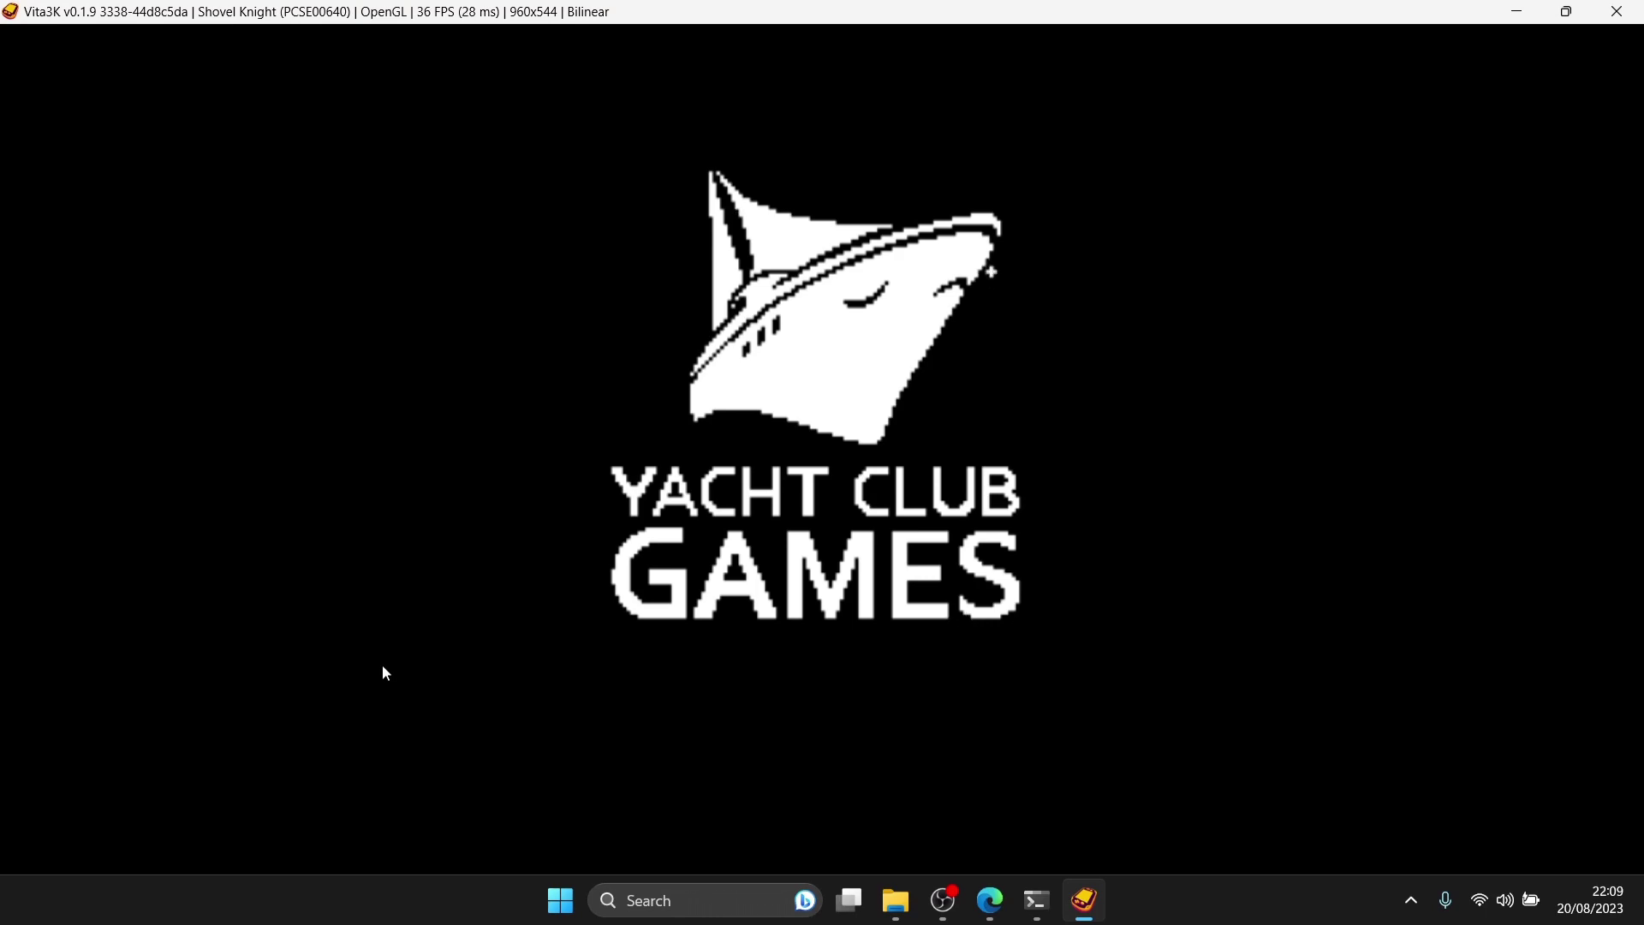
key("Down")
key("Up")
key("x")
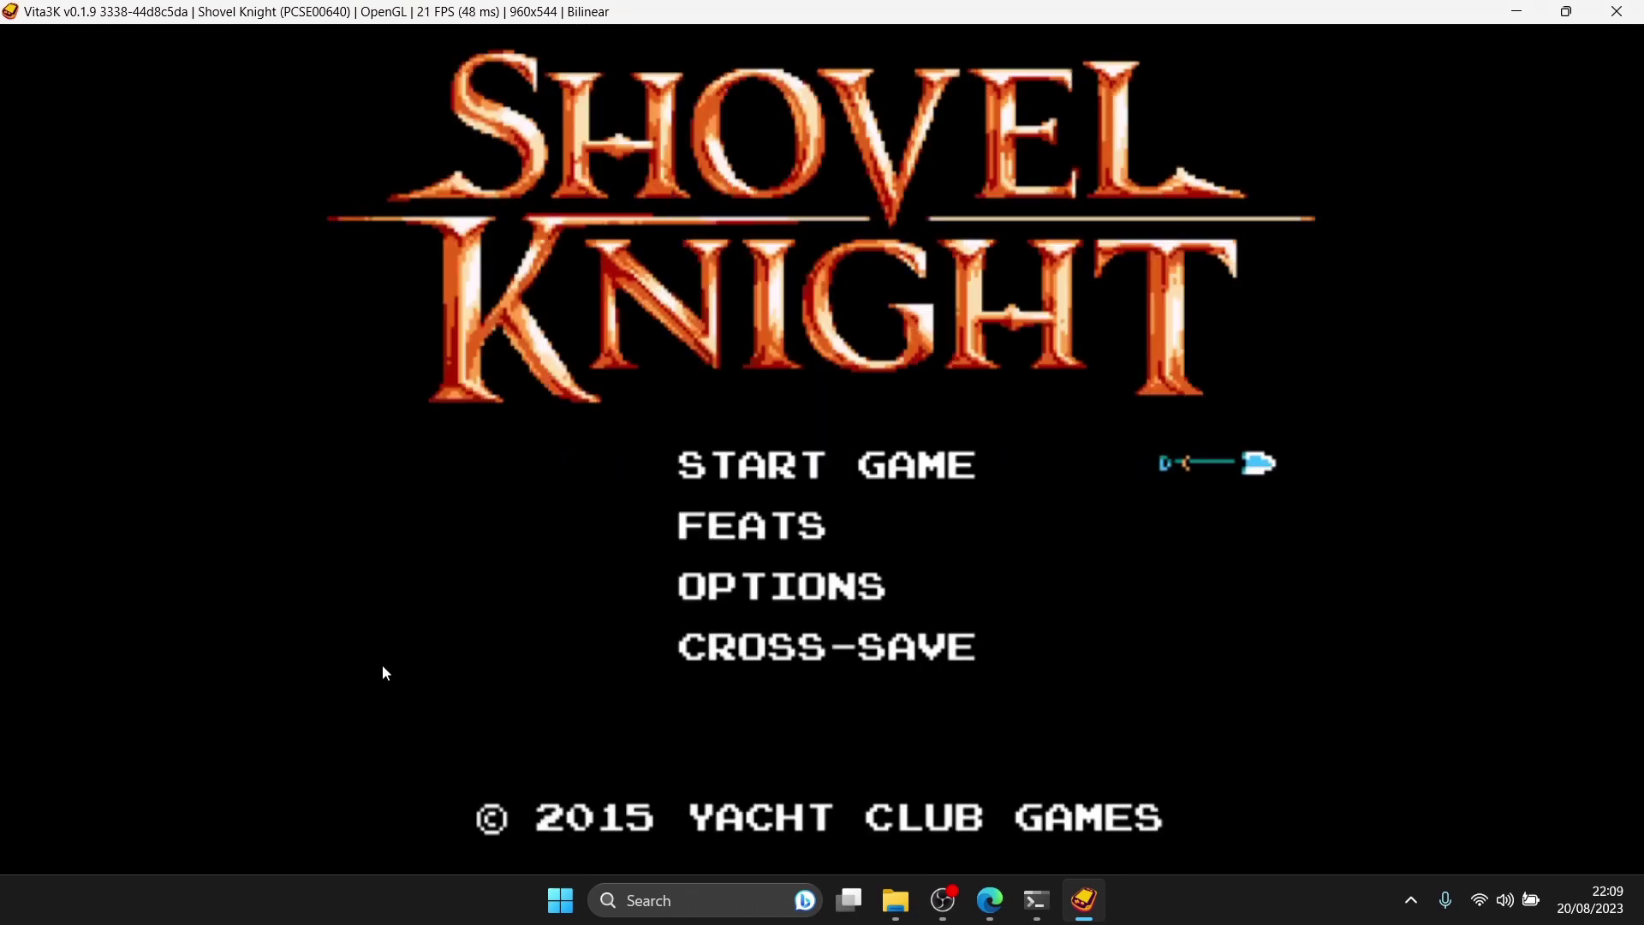
Leave the running Shovel Knight game and close it to return to the emulator's app list.
key("p")
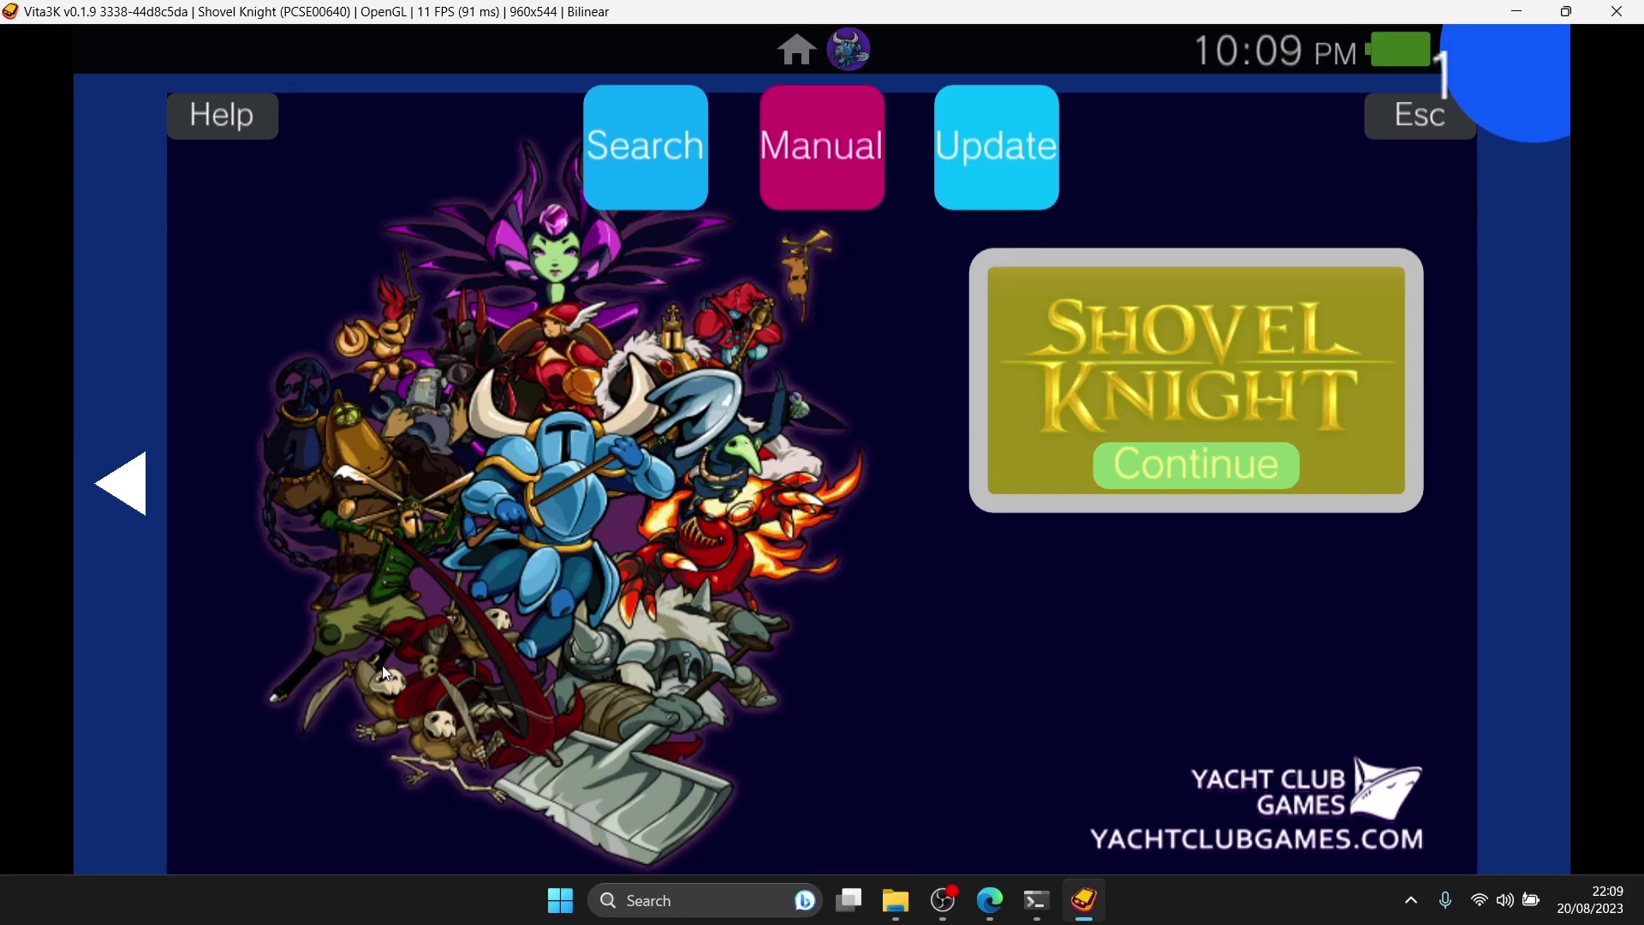
key("Escape")
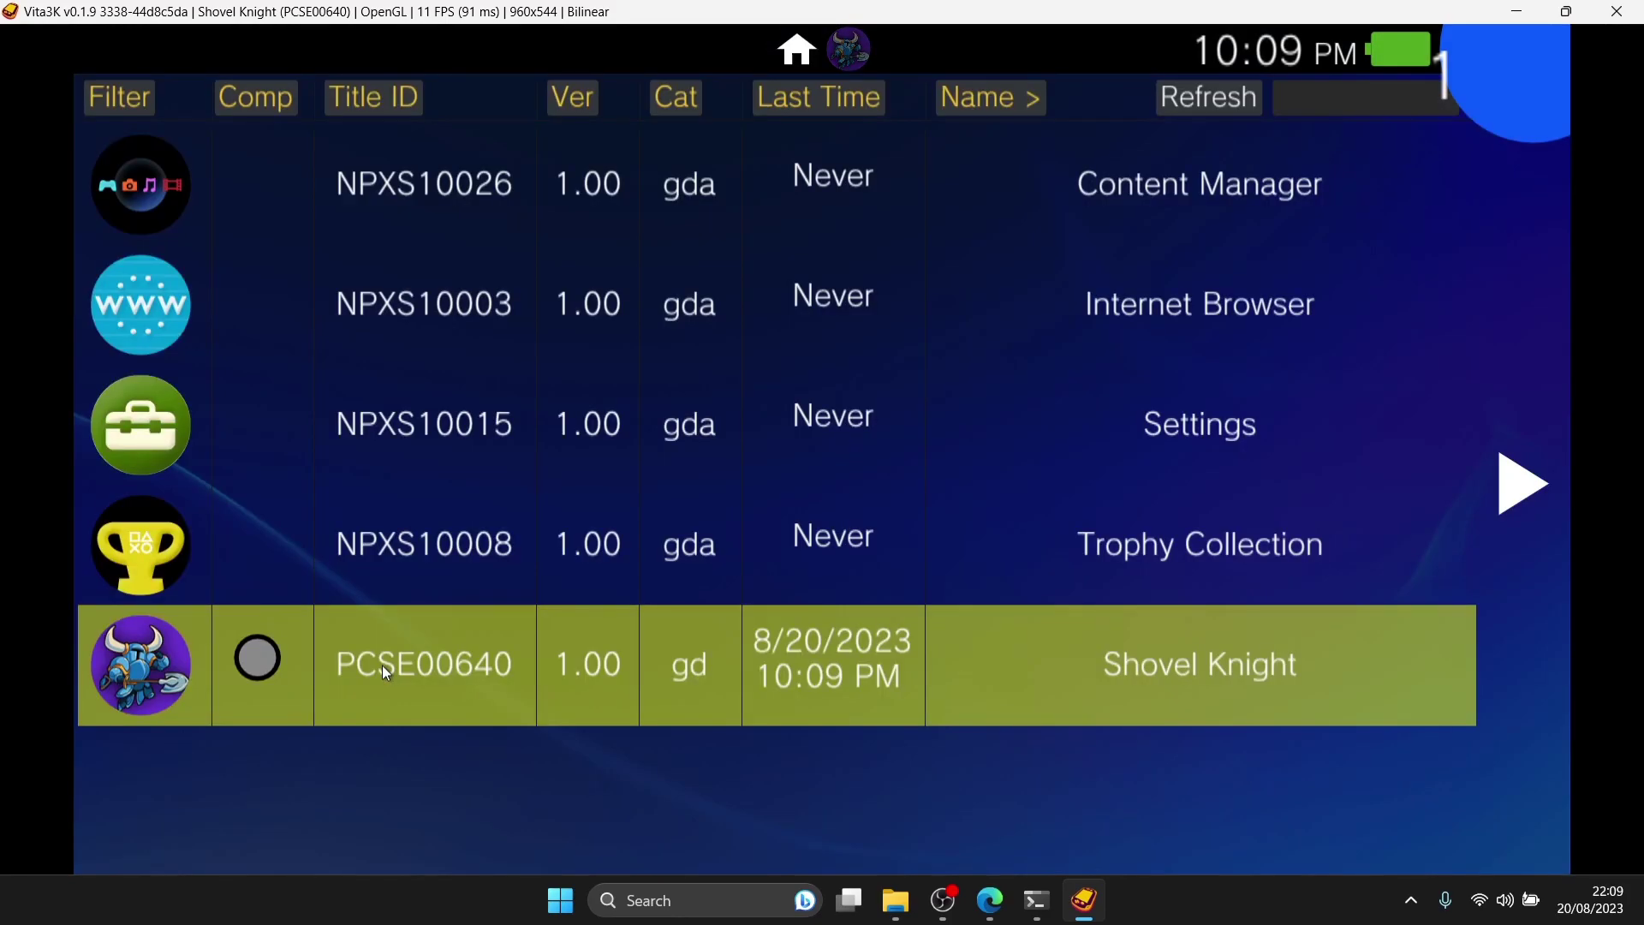
key("Up")
key("Up")
key("Up")
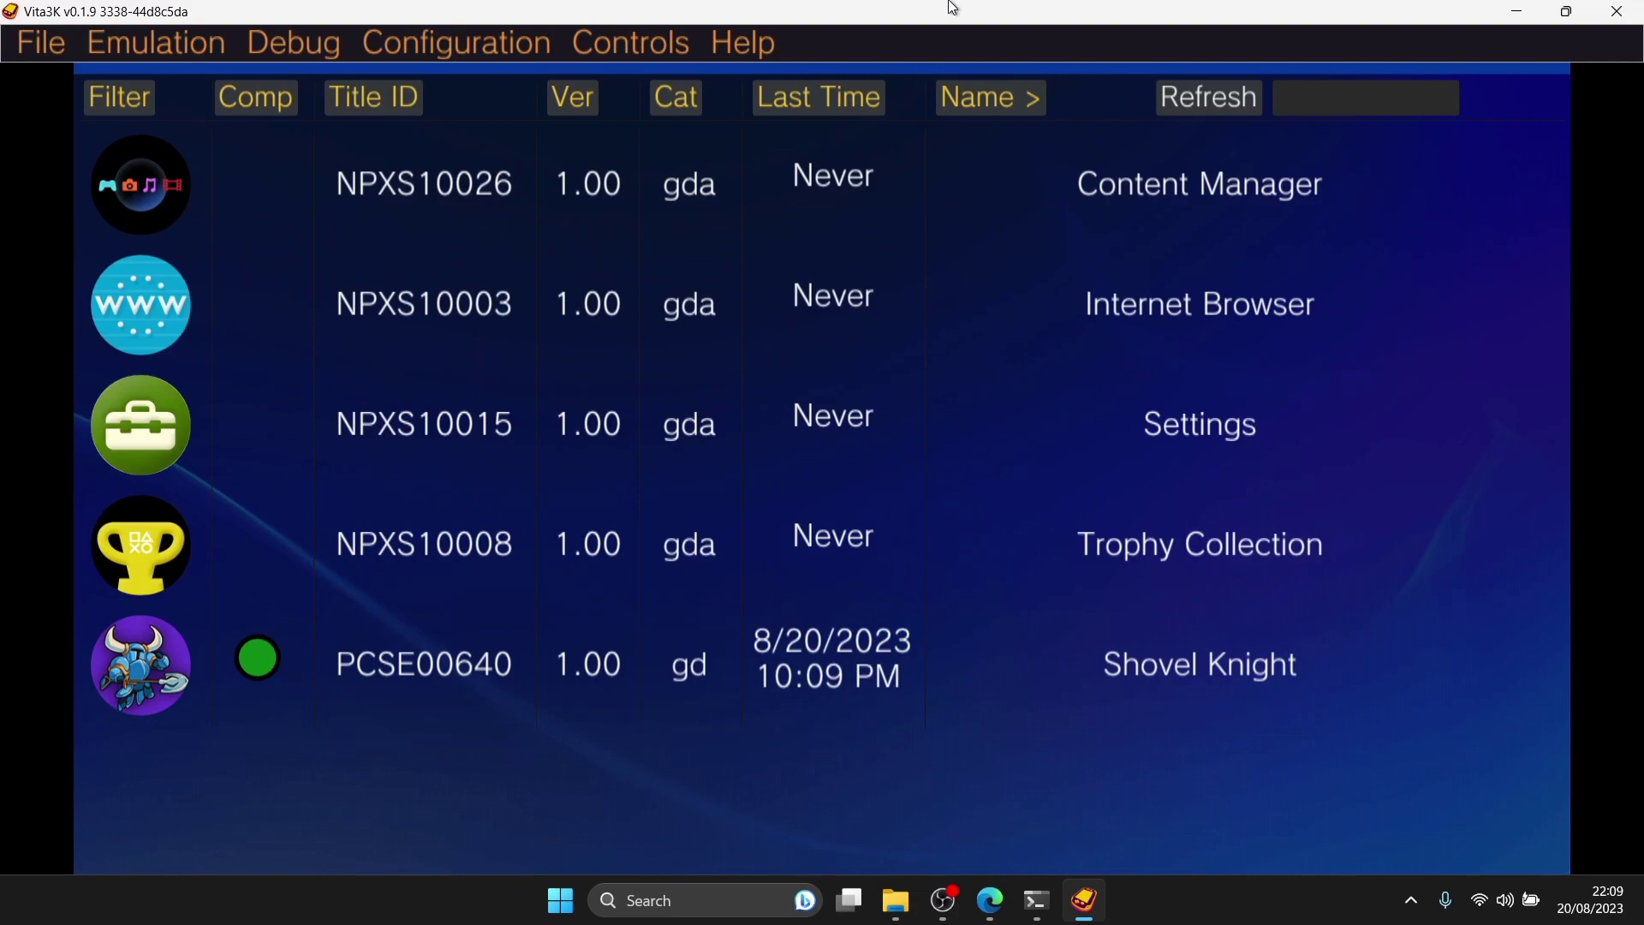
Enable booting apps in full screen in the Emulator settings and save the change.
left_click(440, 44)
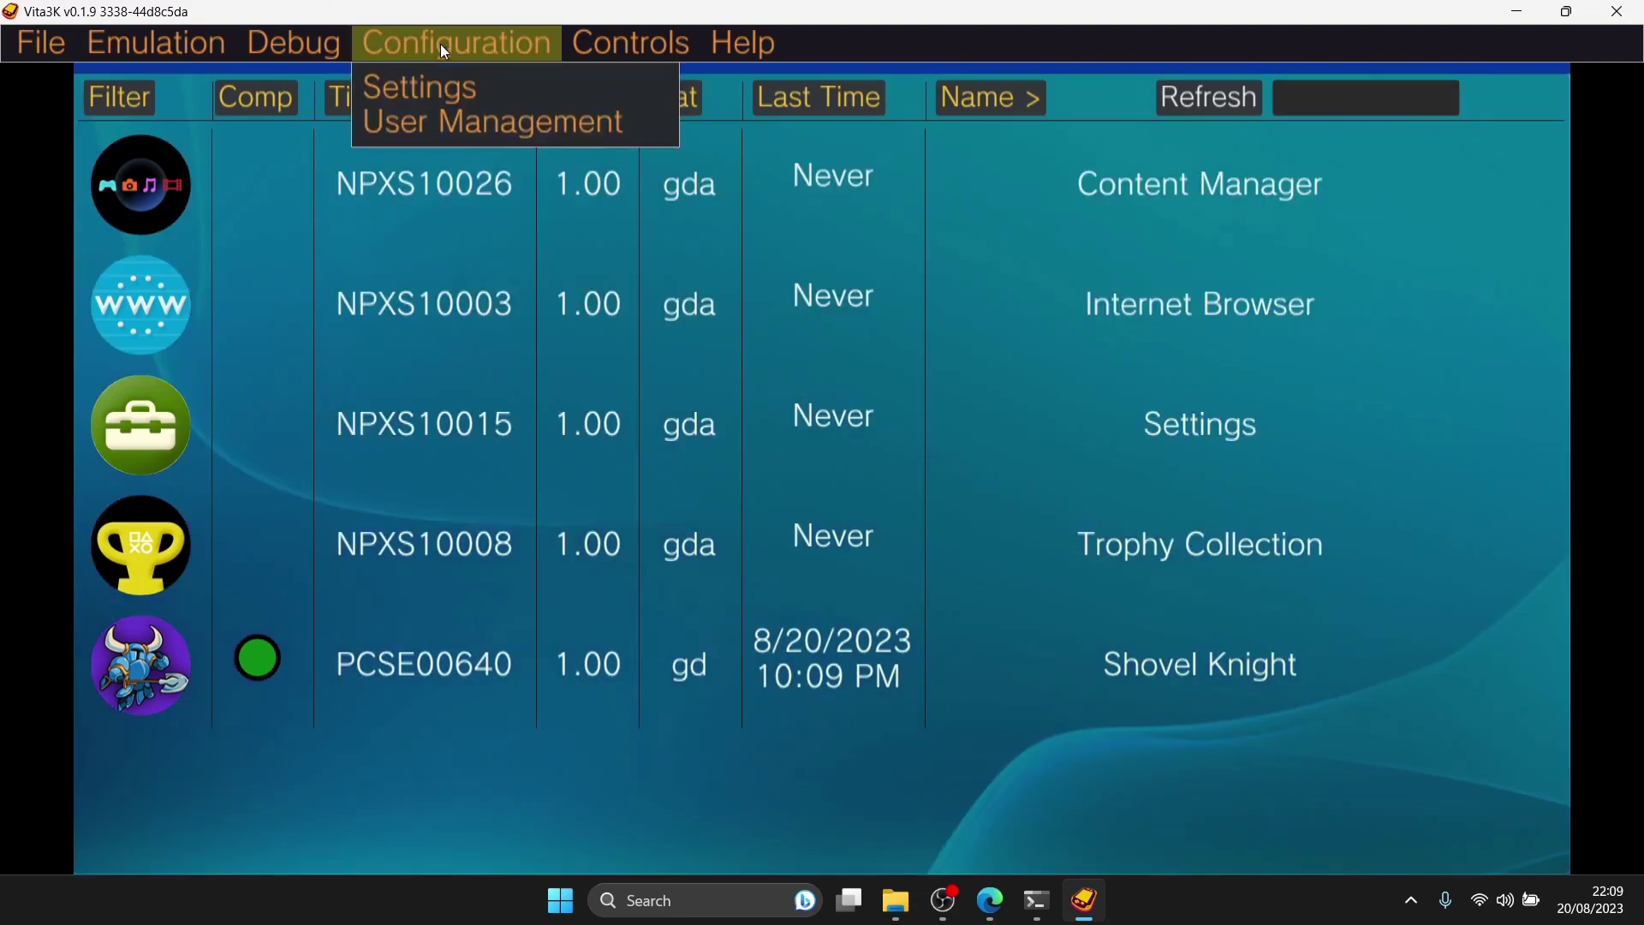
left_click(439, 82)
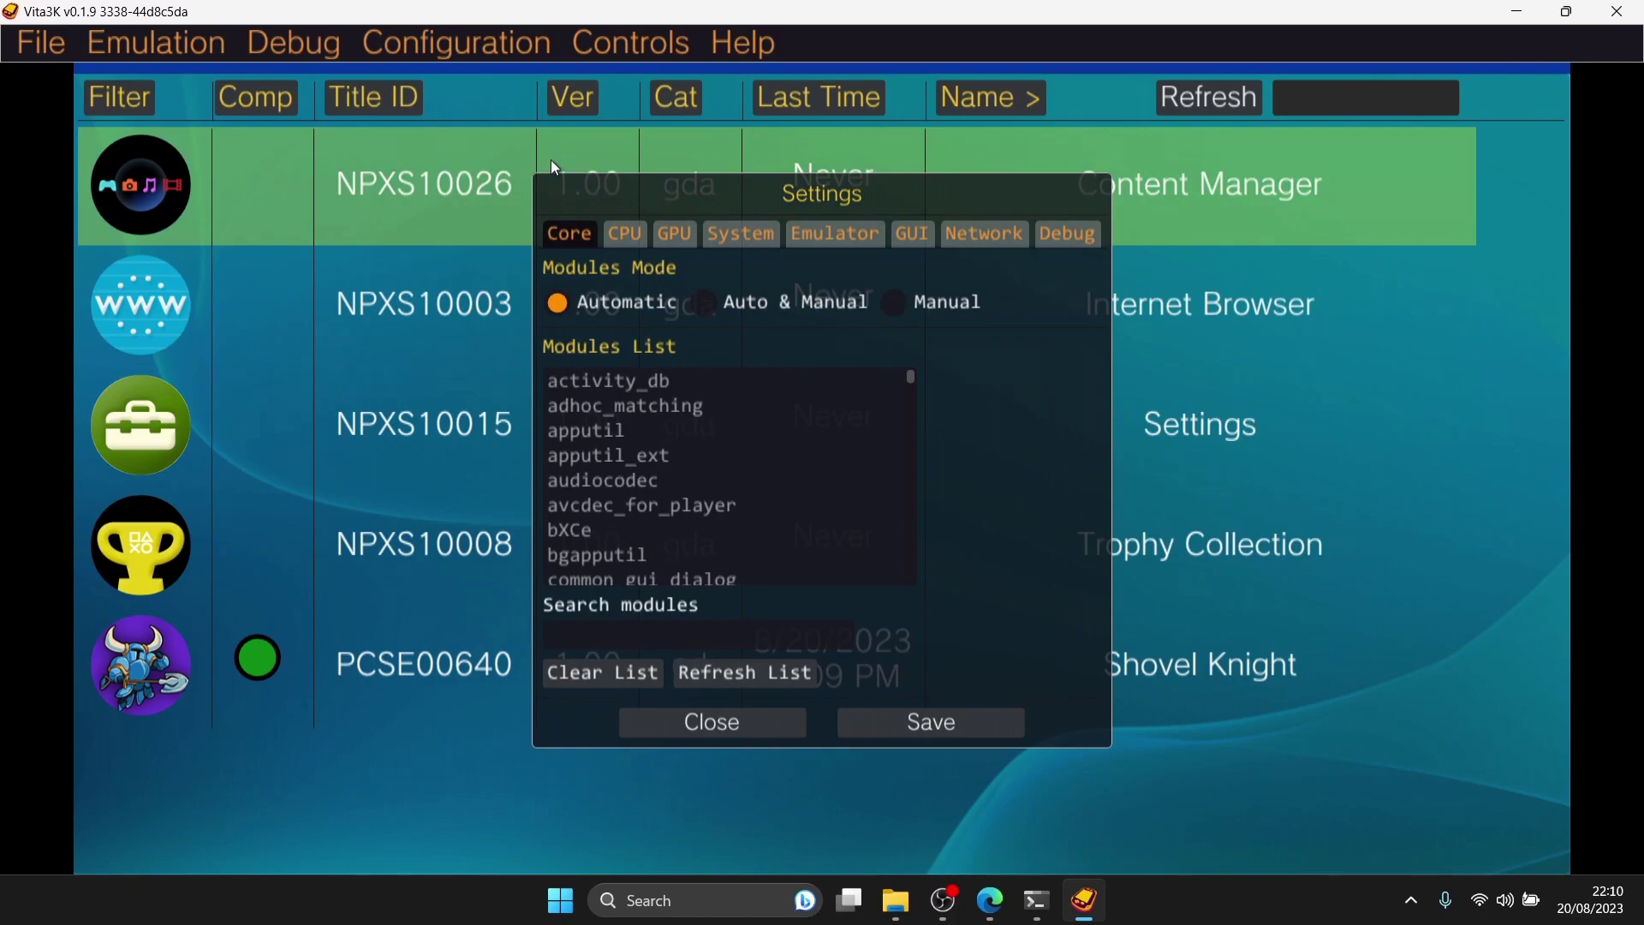
left_click(815, 234)
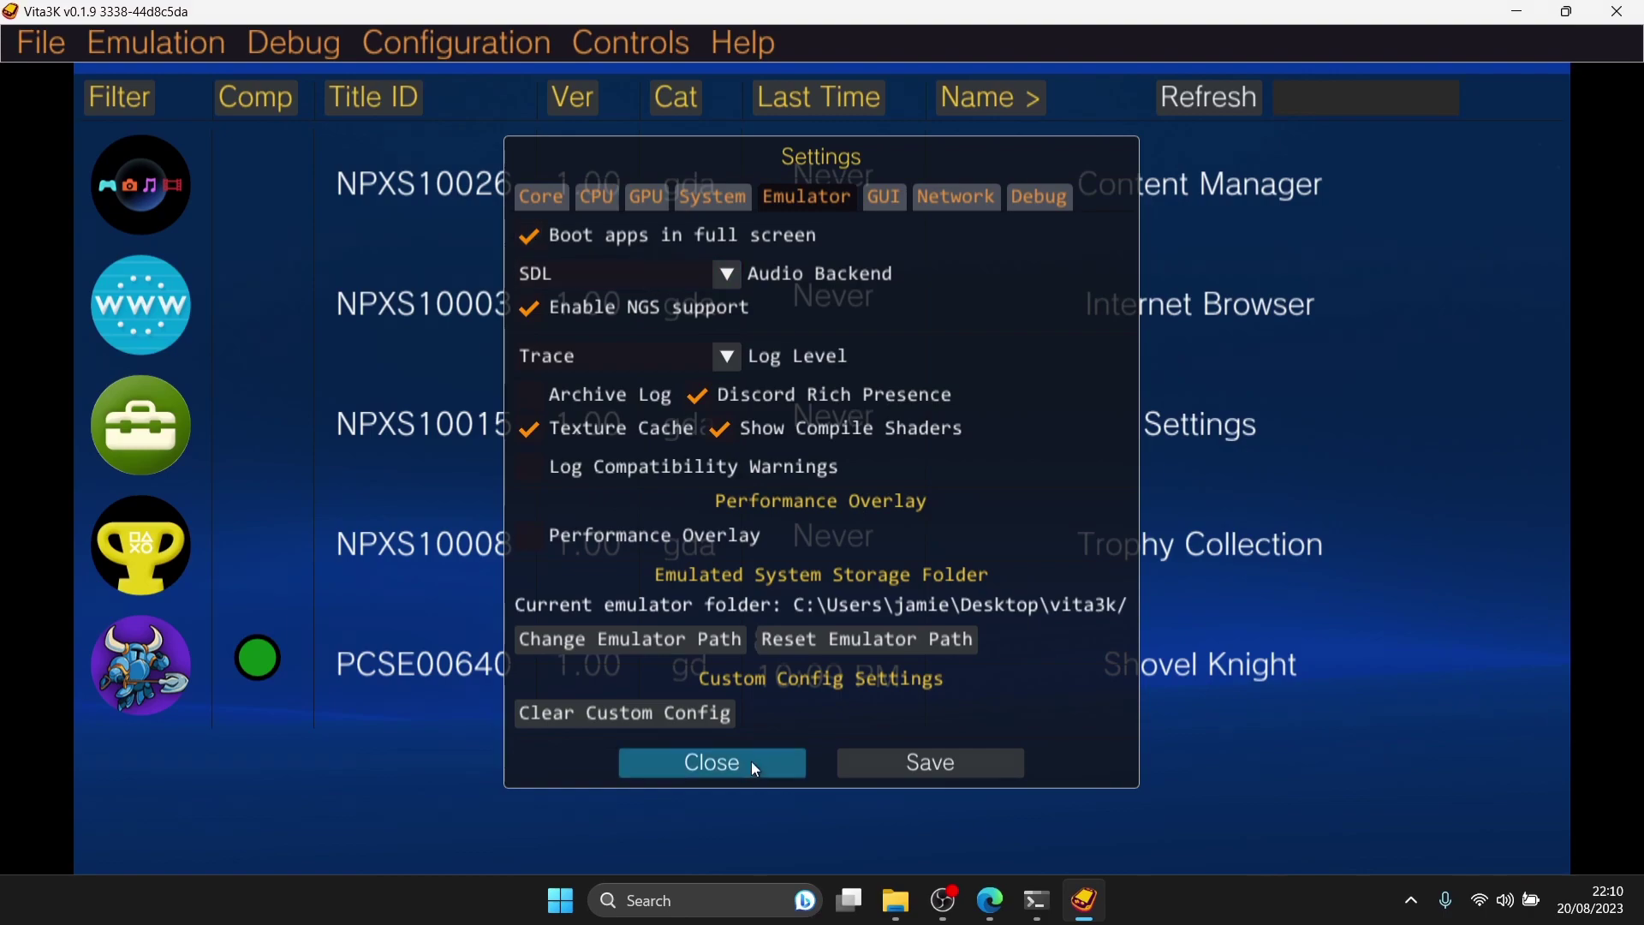
left_click(910, 763)
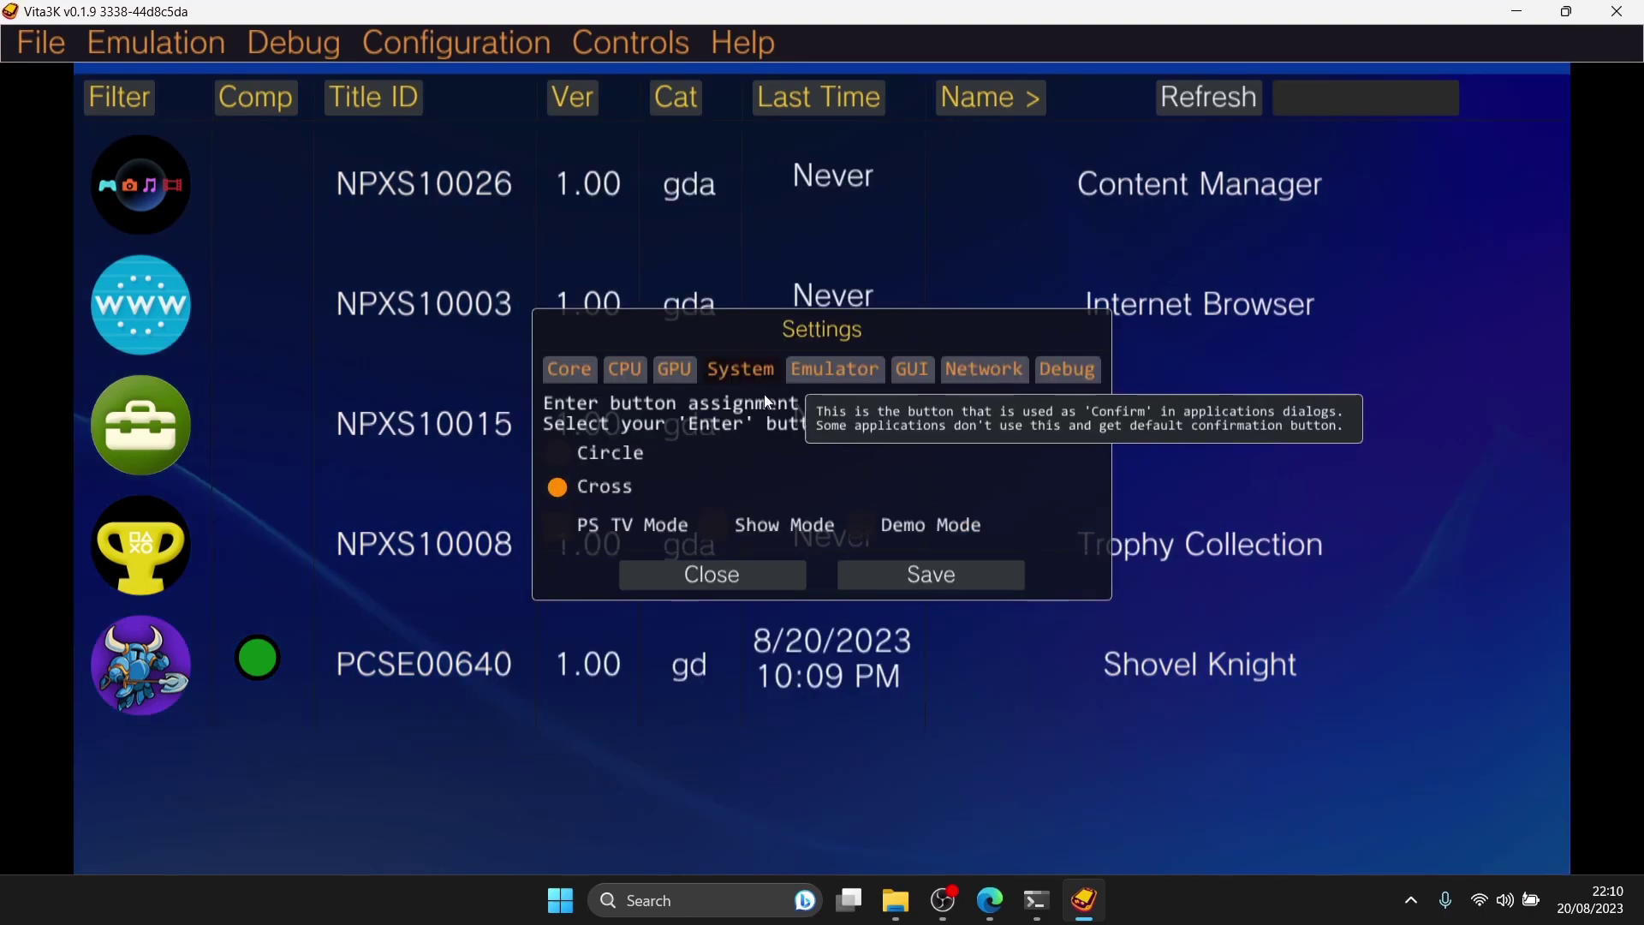
In the GPU settings, choose OpenGL as the backend renderer and Bilinear as the screen filter.
left_click(672, 377)
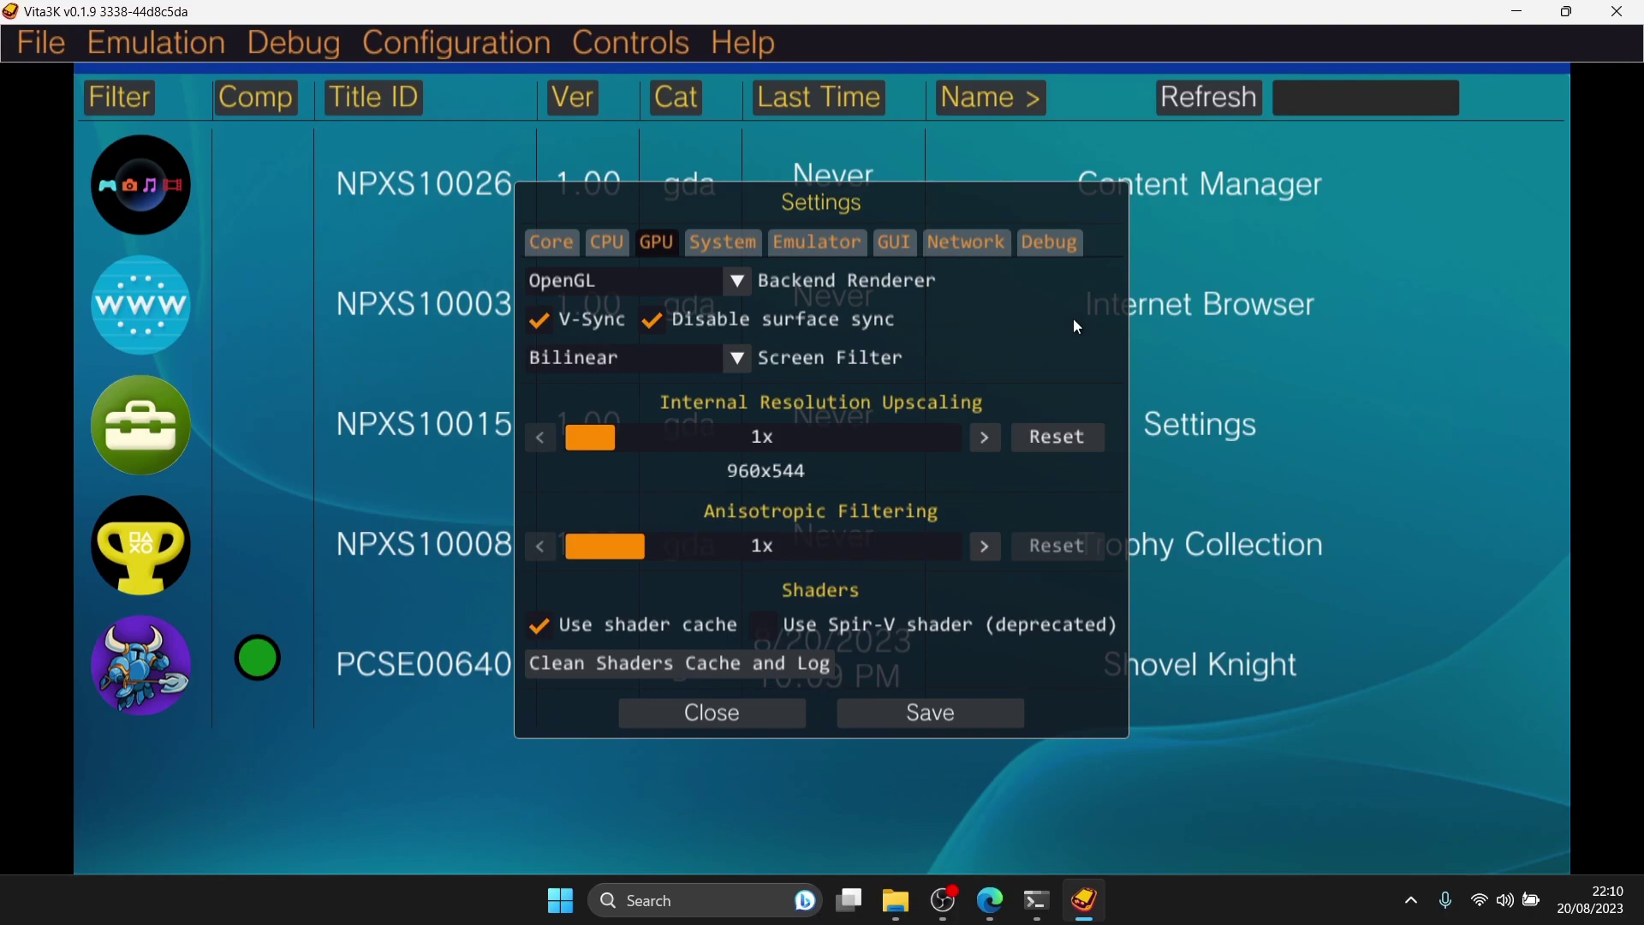
left_click(735, 286)
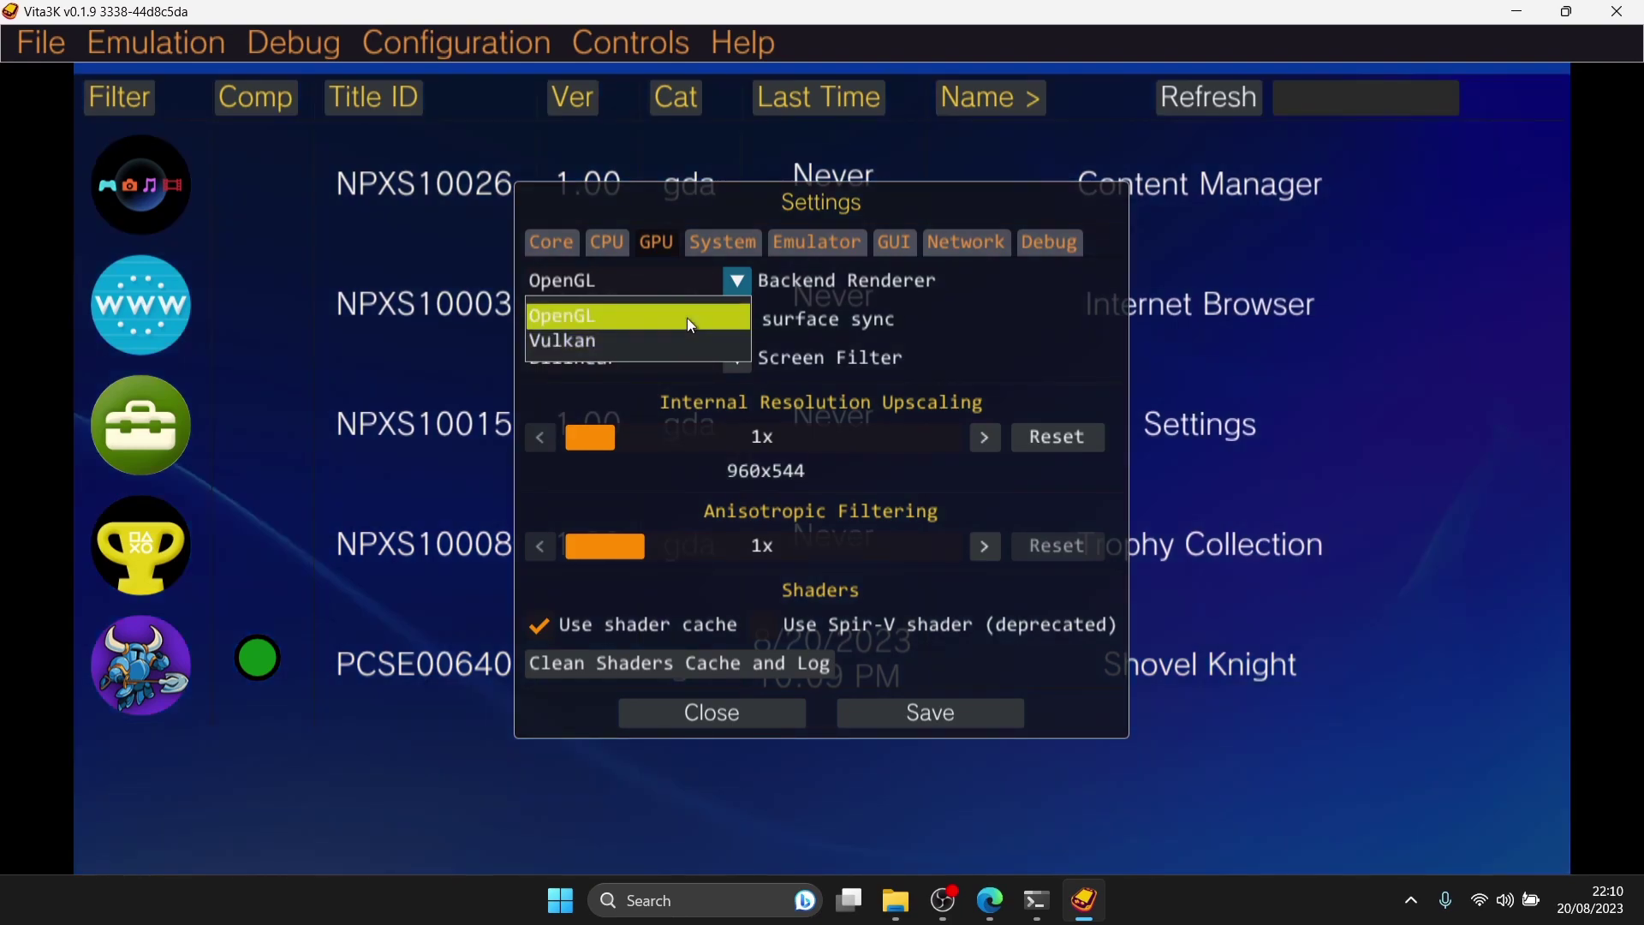
left_click(690, 323)
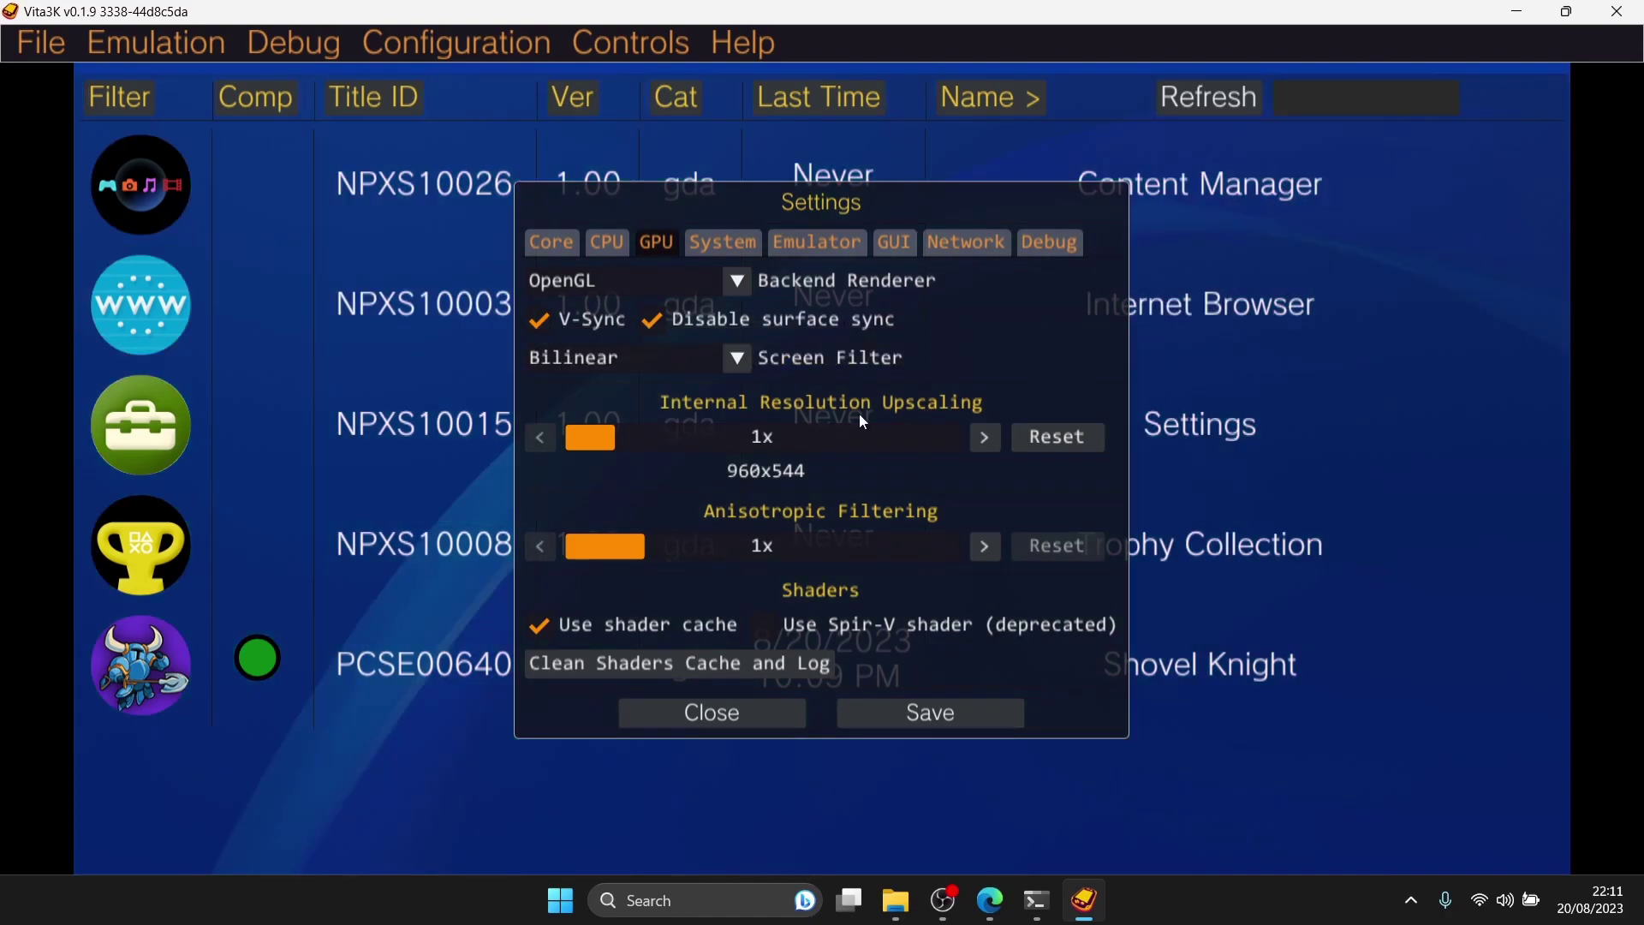
left_click(723, 358)
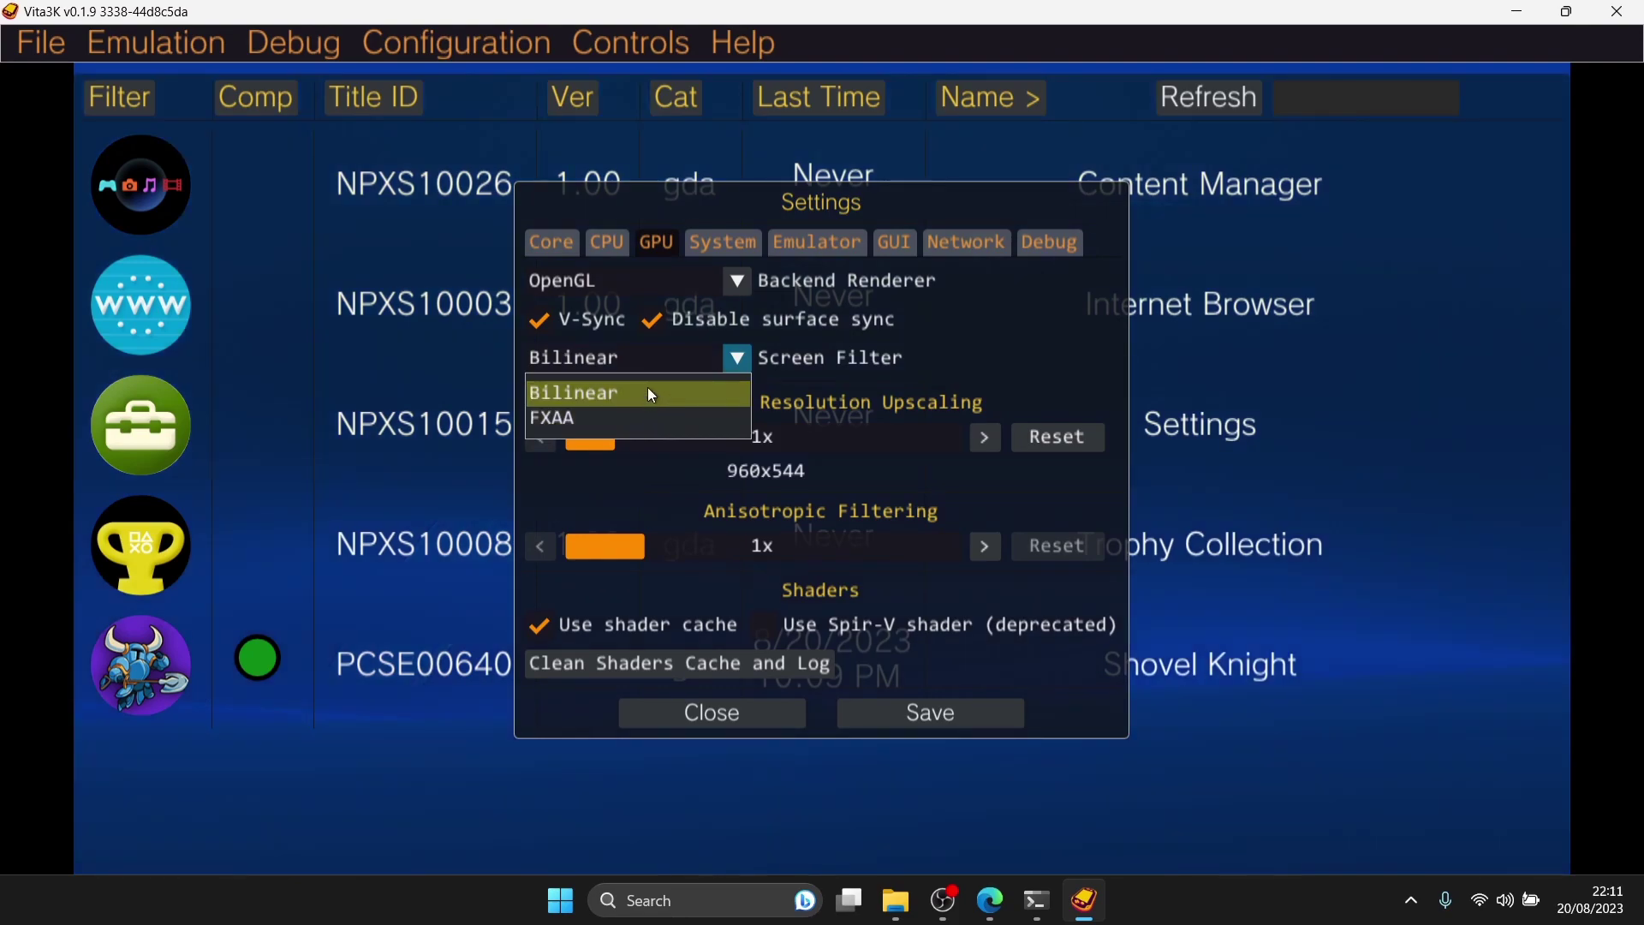
left_click(647, 392)
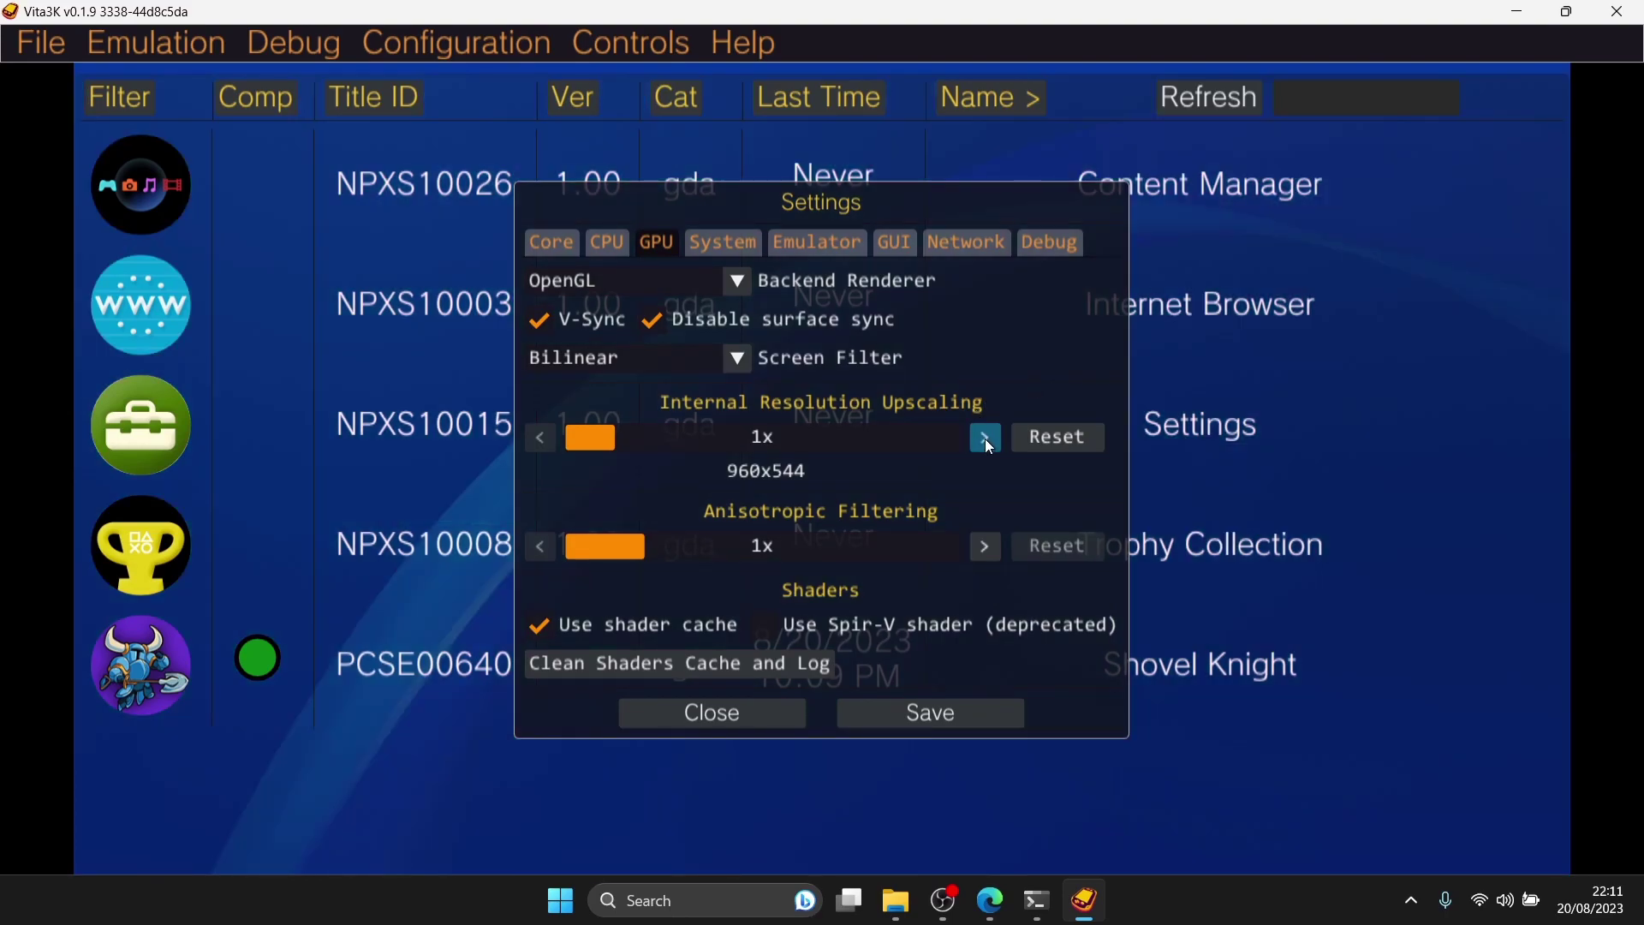
Raise the internal resolution upscaling to 8x in the GPU settings.
left_click(986, 438)
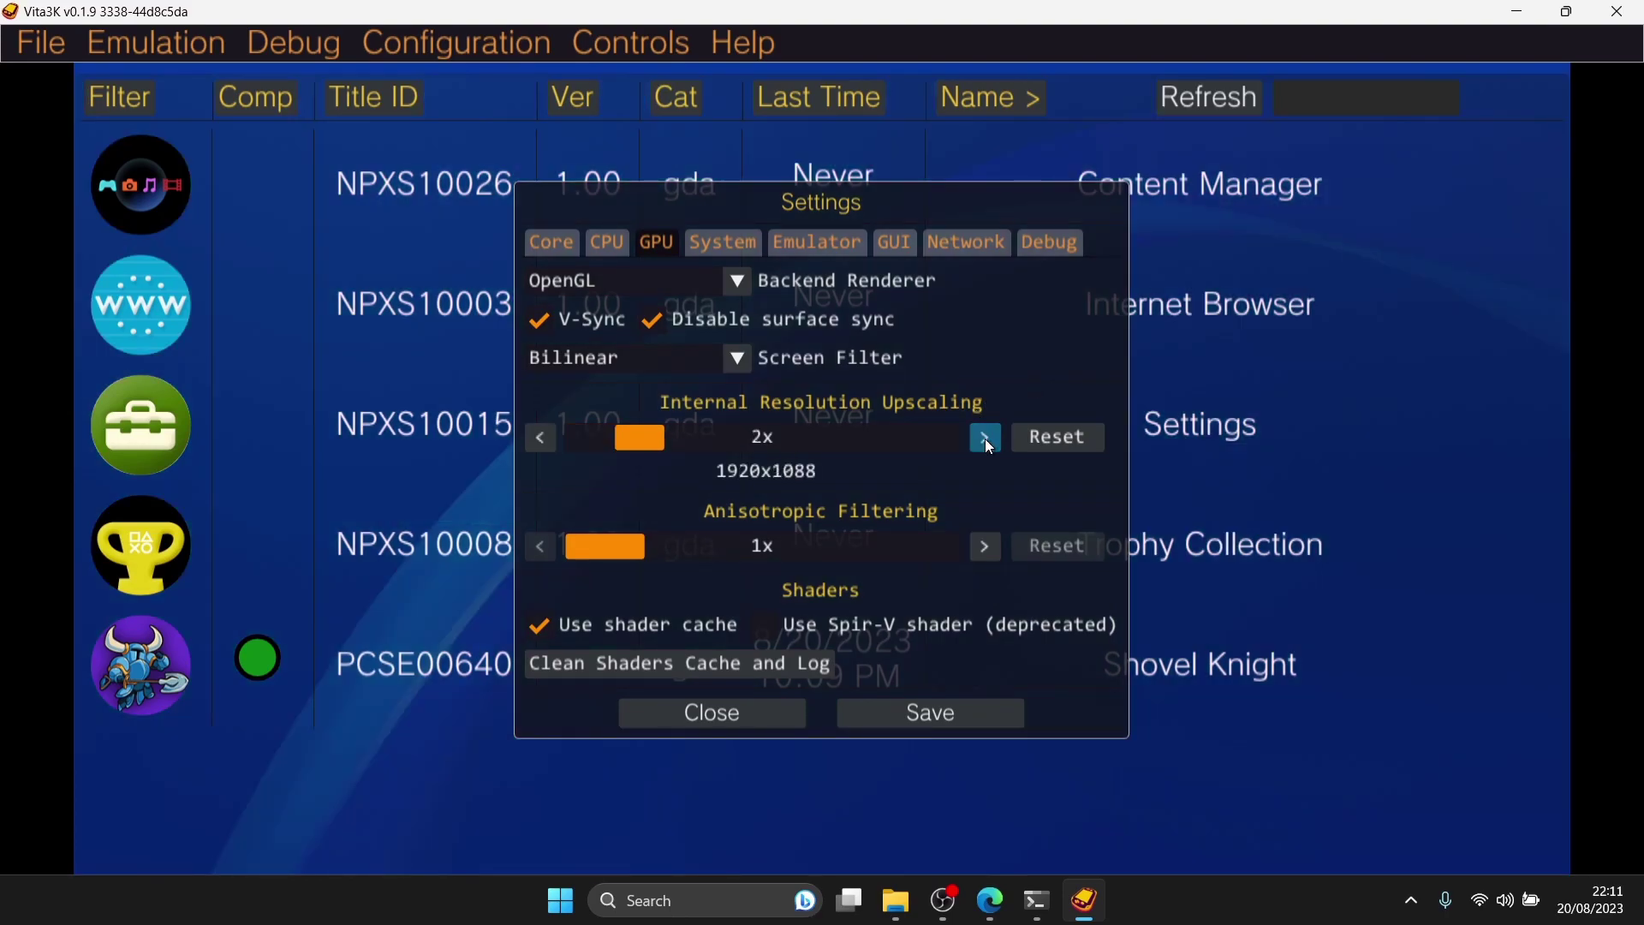
left_click(984, 439)
left_click(985, 438)
left_click(985, 439)
left_click(984, 438)
left_click(984, 439)
left_click(985, 439)
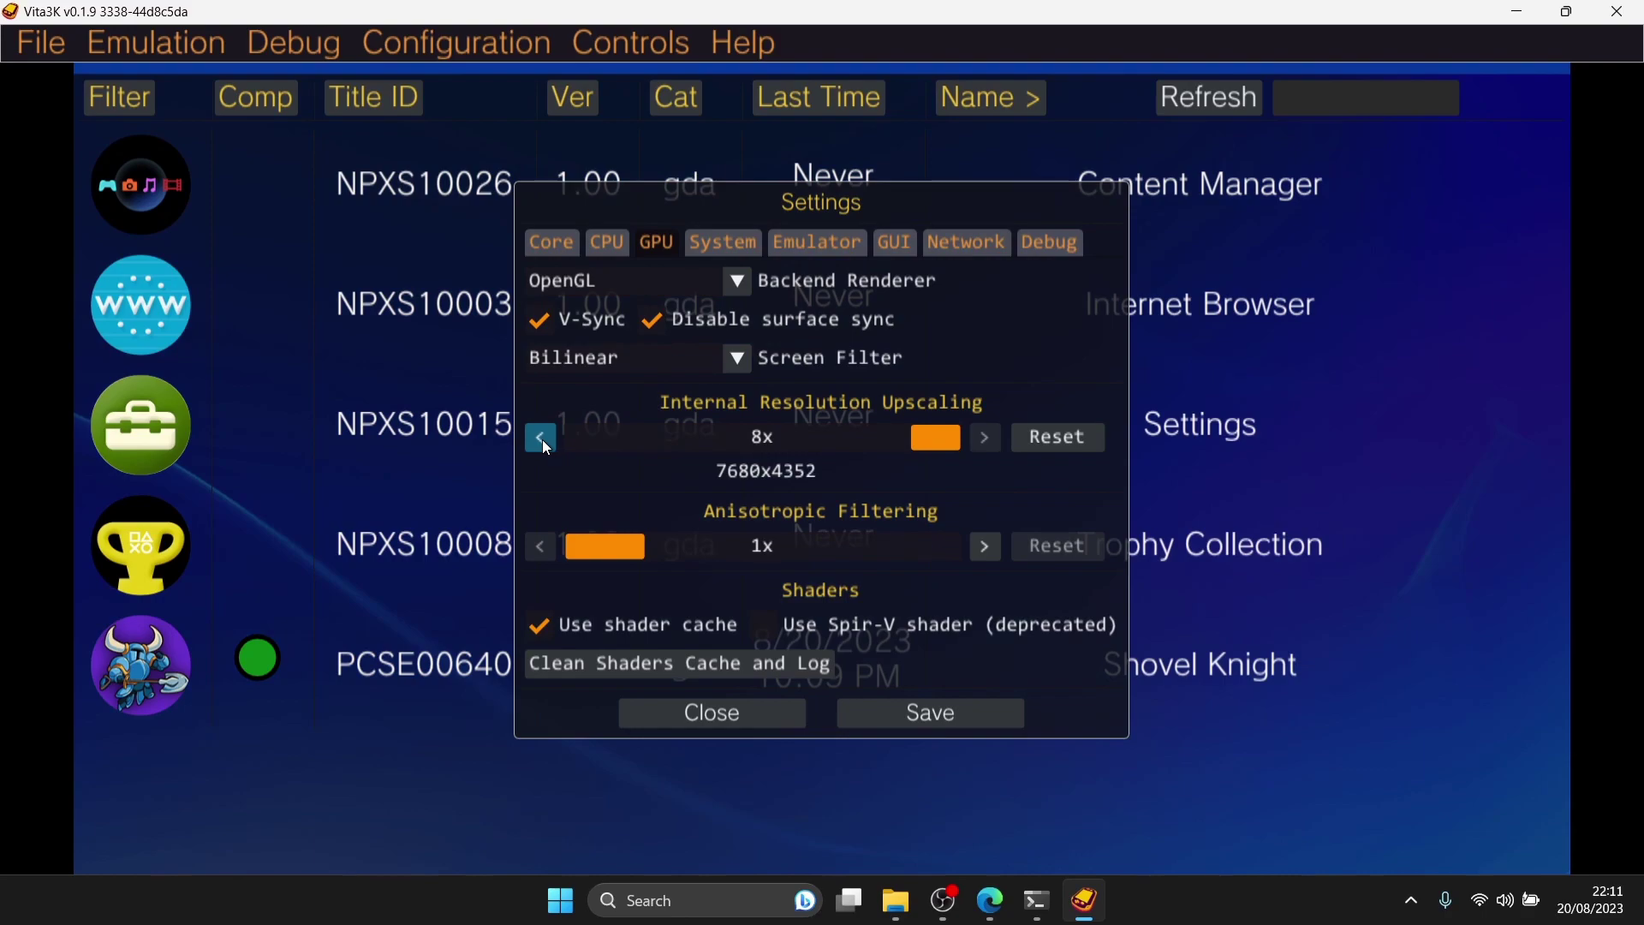
Lower the internal resolution upscaling back to 1x.
left_click(542, 439)
left_click(542, 439)
left_click(542, 440)
left_click(542, 439)
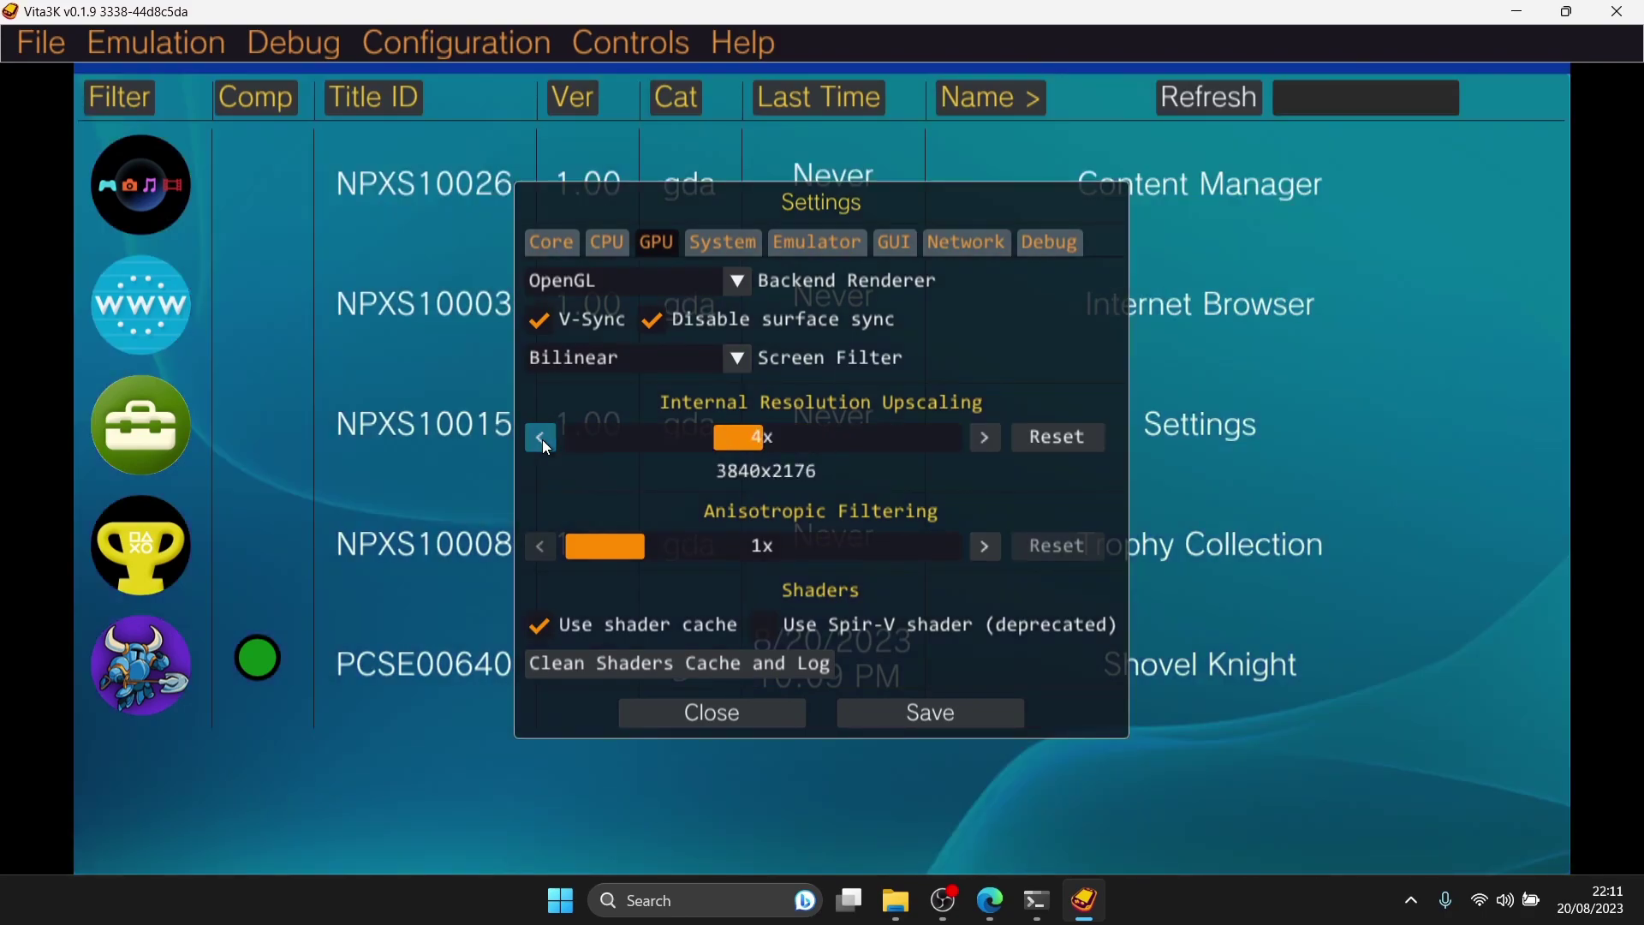
left_click(542, 439)
left_click(542, 439)
left_click(542, 439)
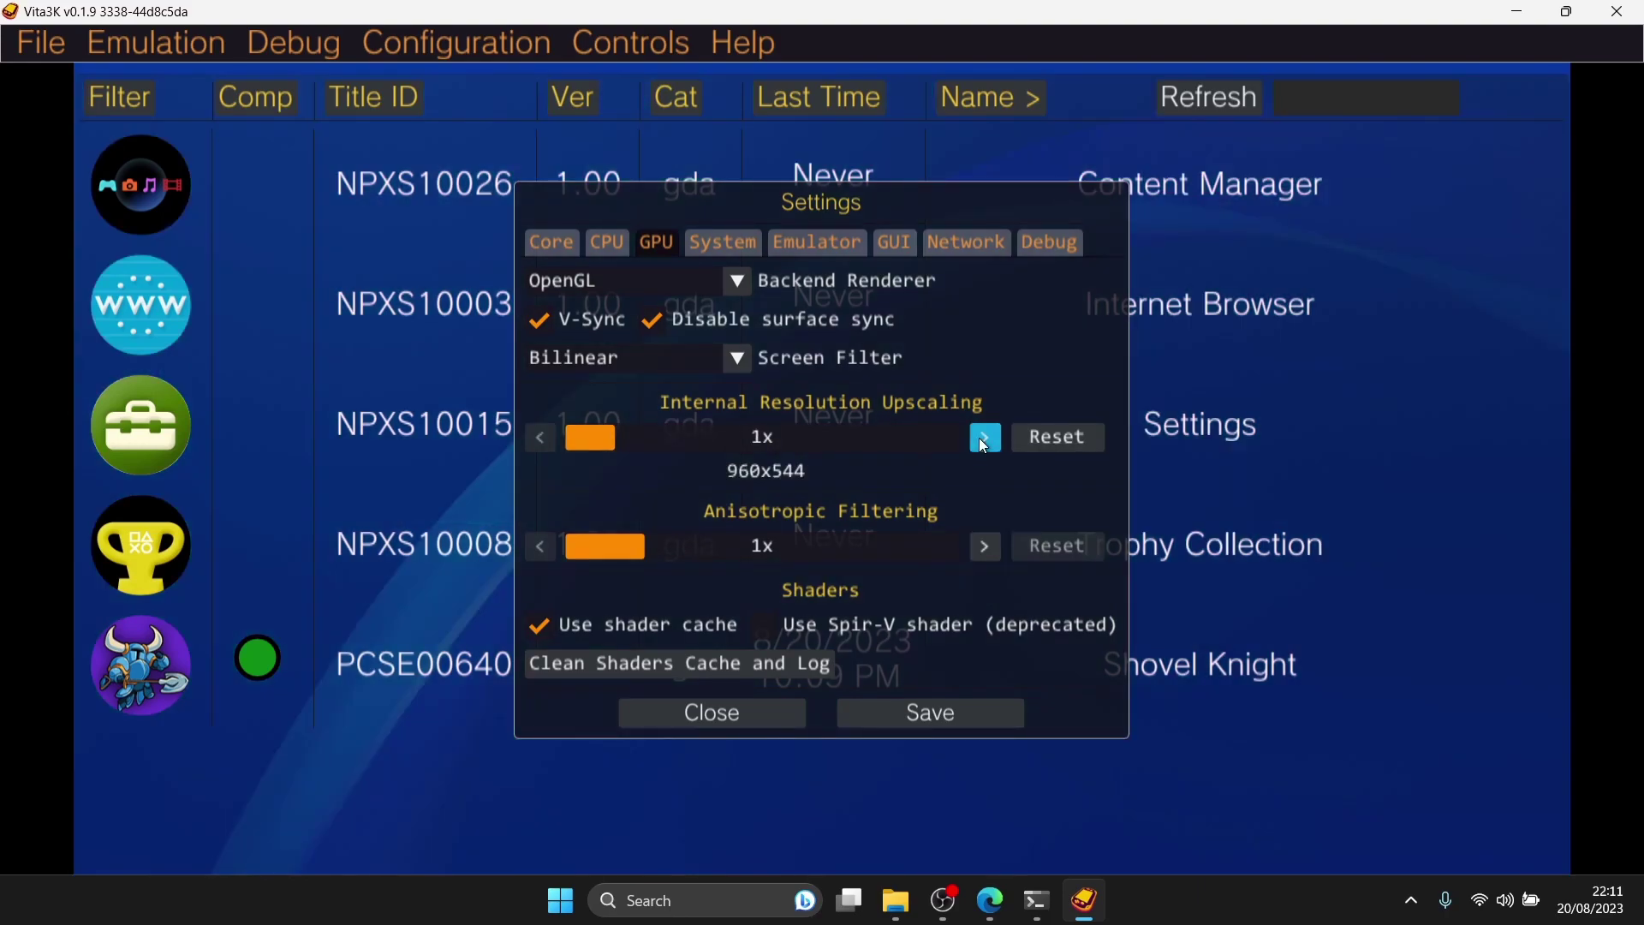
Raise the internal resolution upscaling to 2x and the anisotropic filtering to 16x in the GPU settings.
left_click(984, 441)
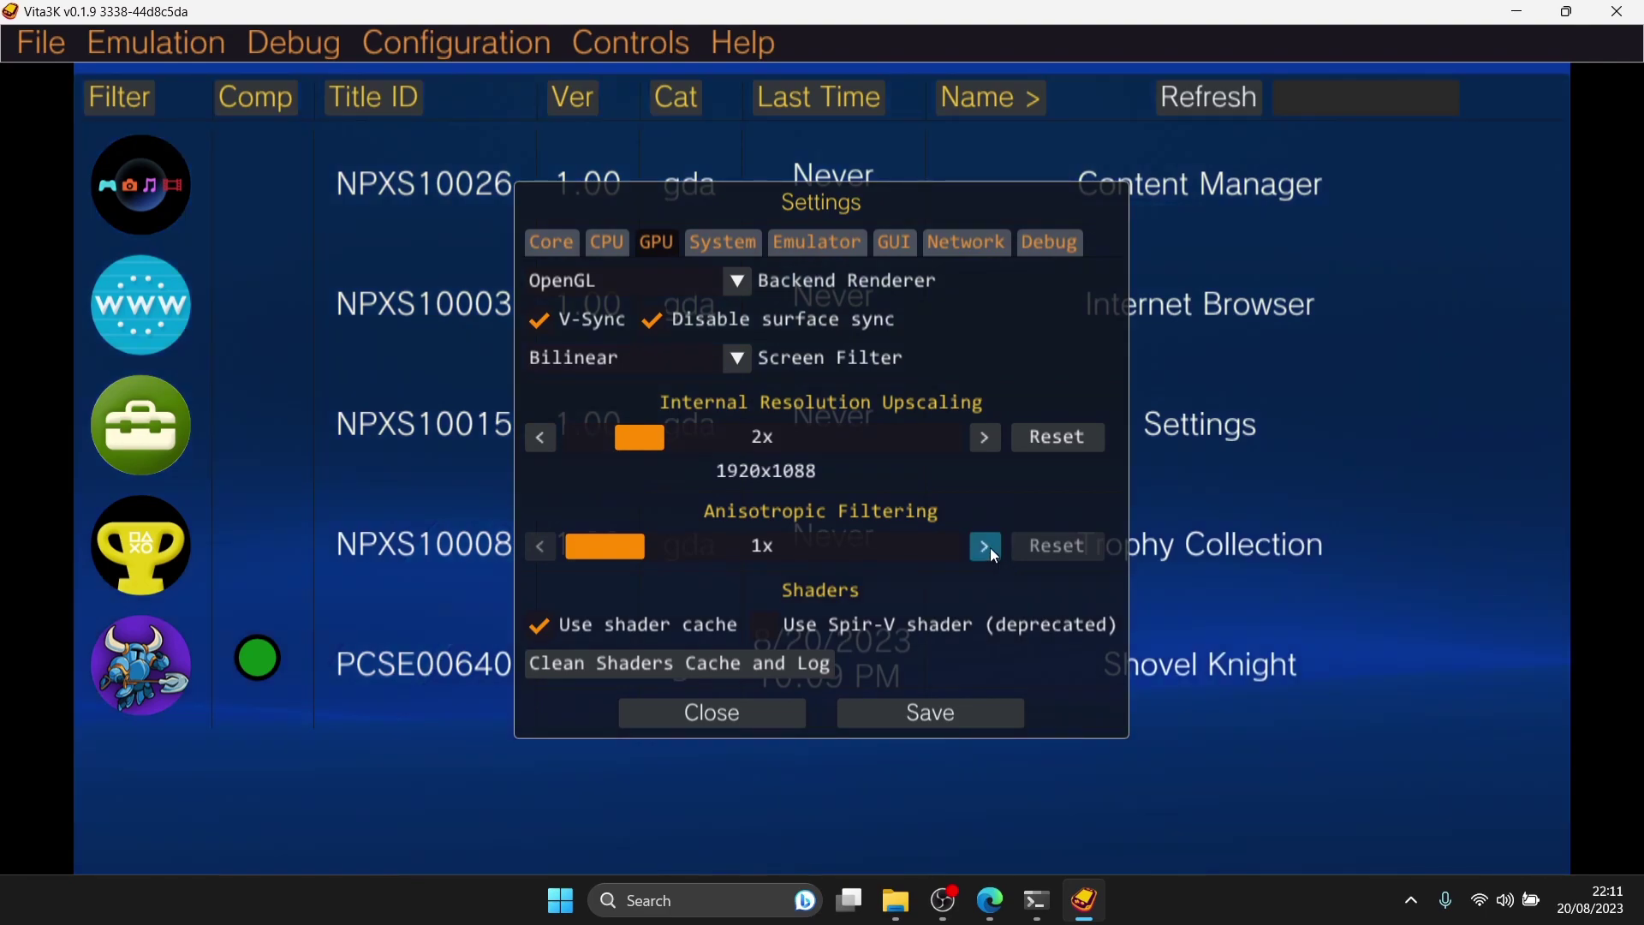
left_click(990, 547)
left_click(989, 547)
left_click(990, 547)
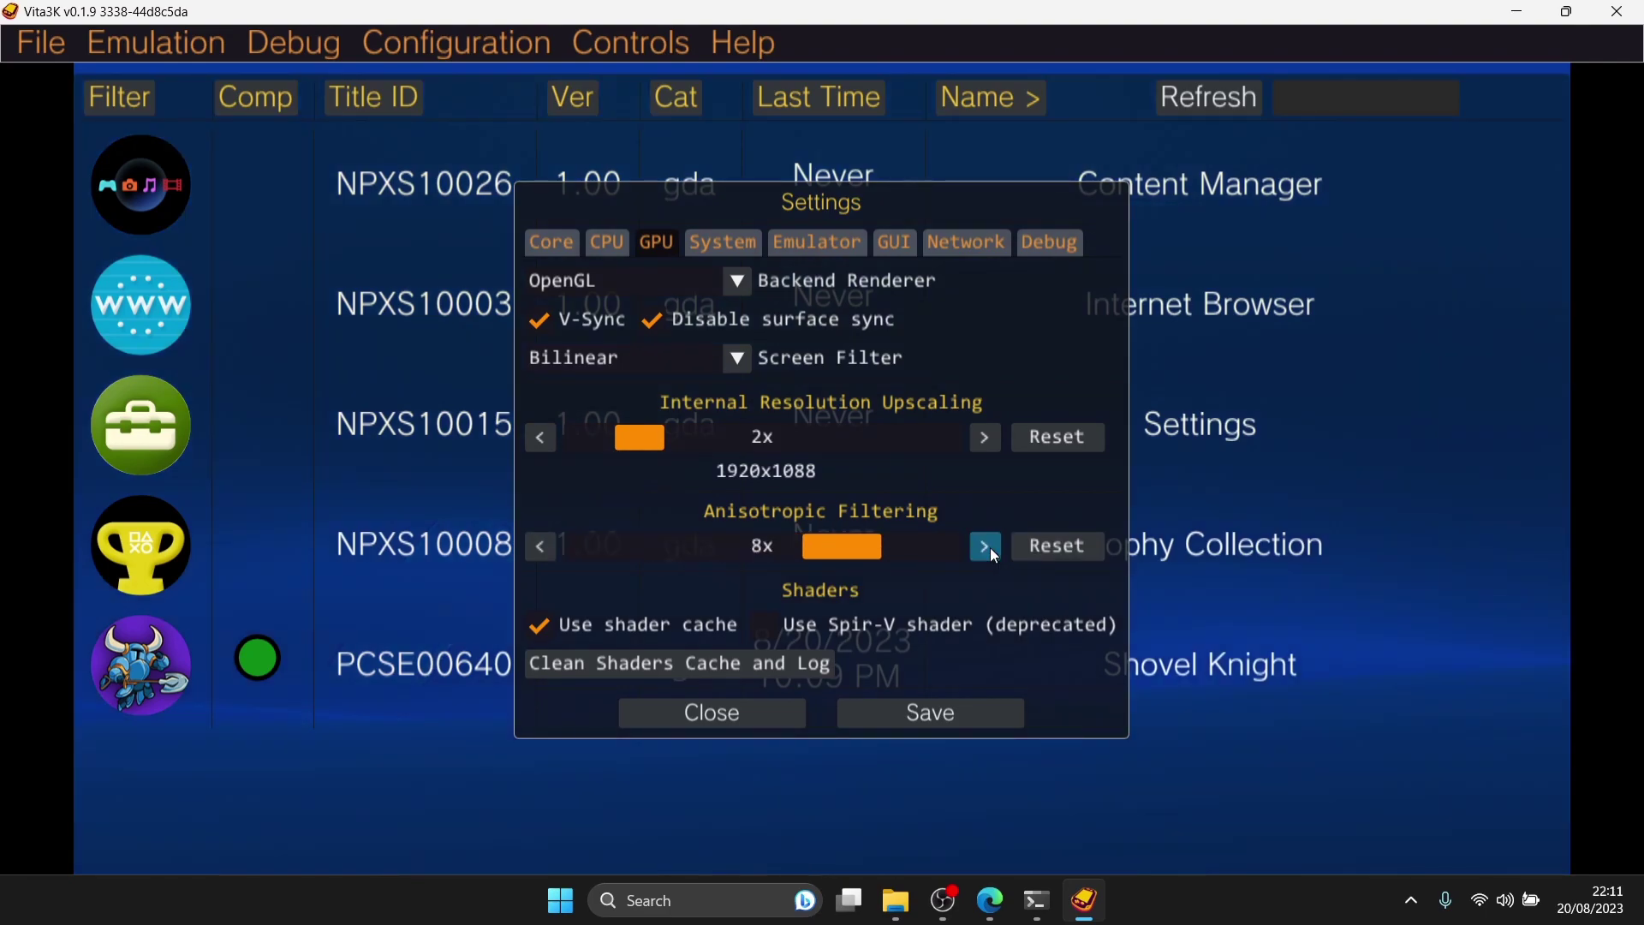
left_click(990, 547)
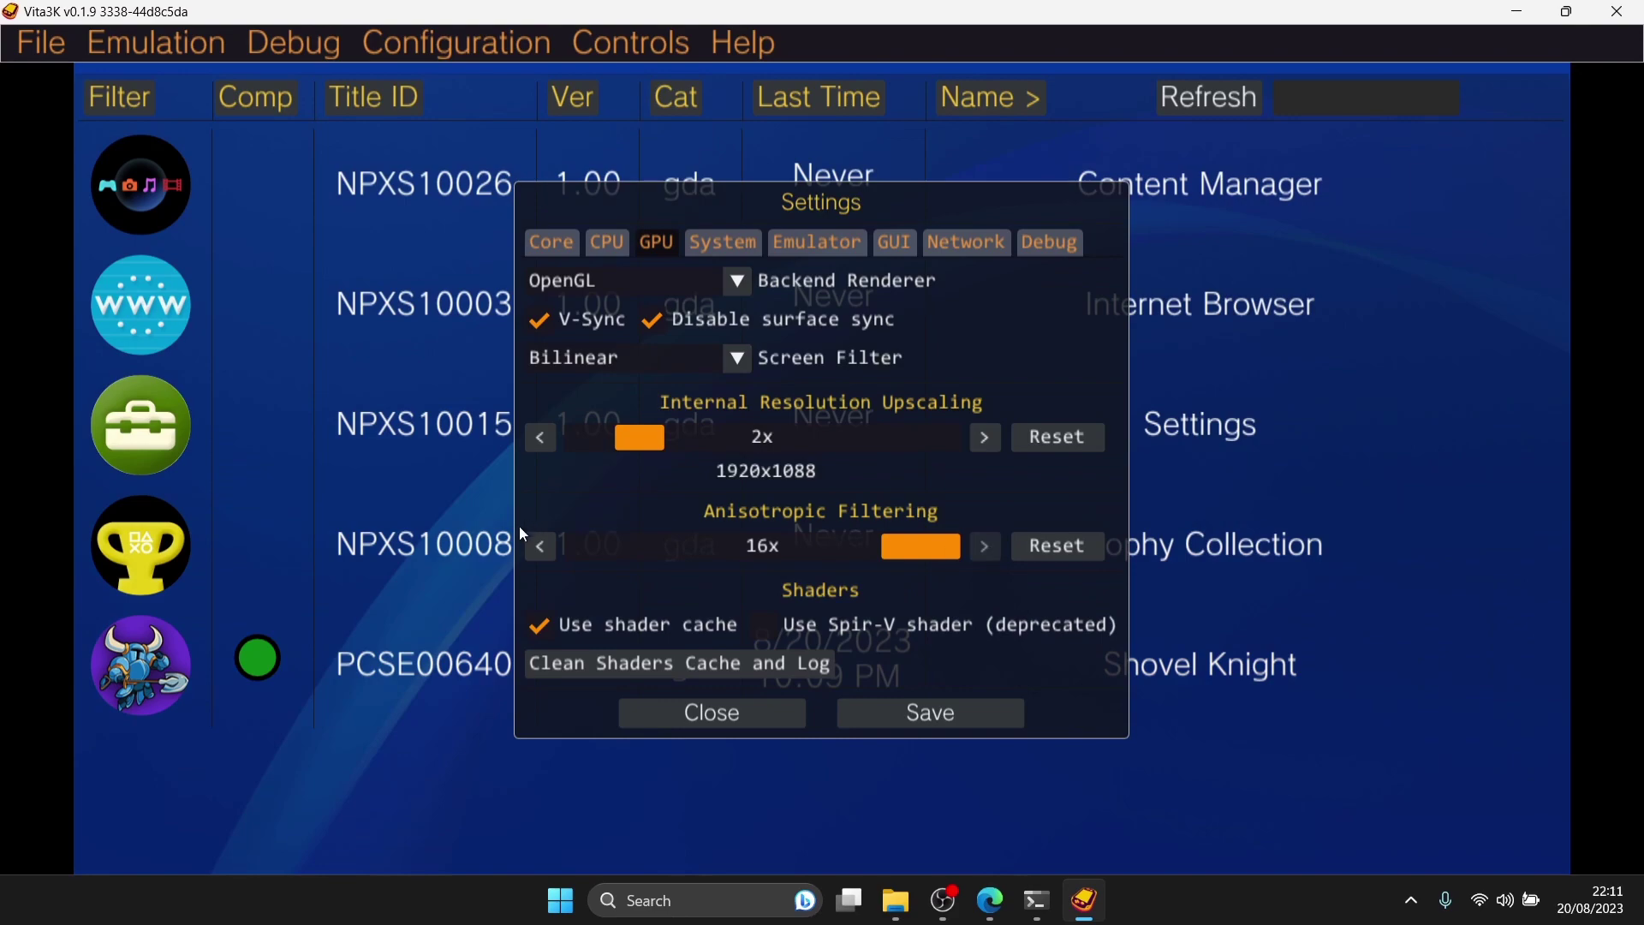
Lower the anisotropic filtering to 4x, then save and close the settings.
left_click(542, 547)
left_click(541, 547)
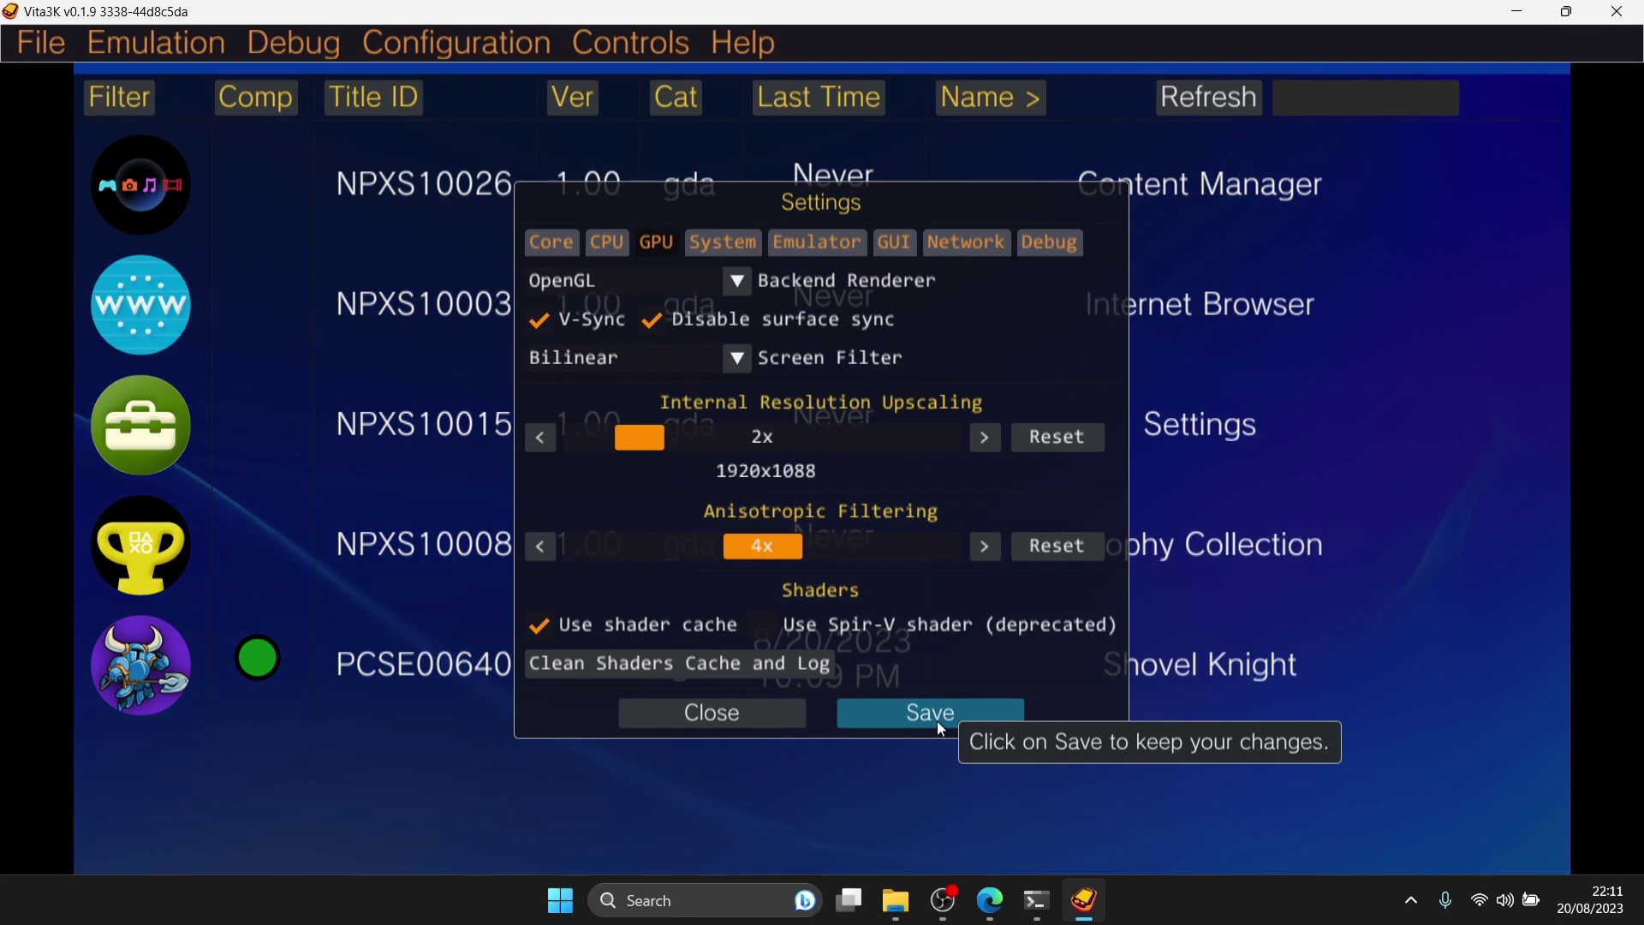
left_click(936, 721)
left_click(722, 711)
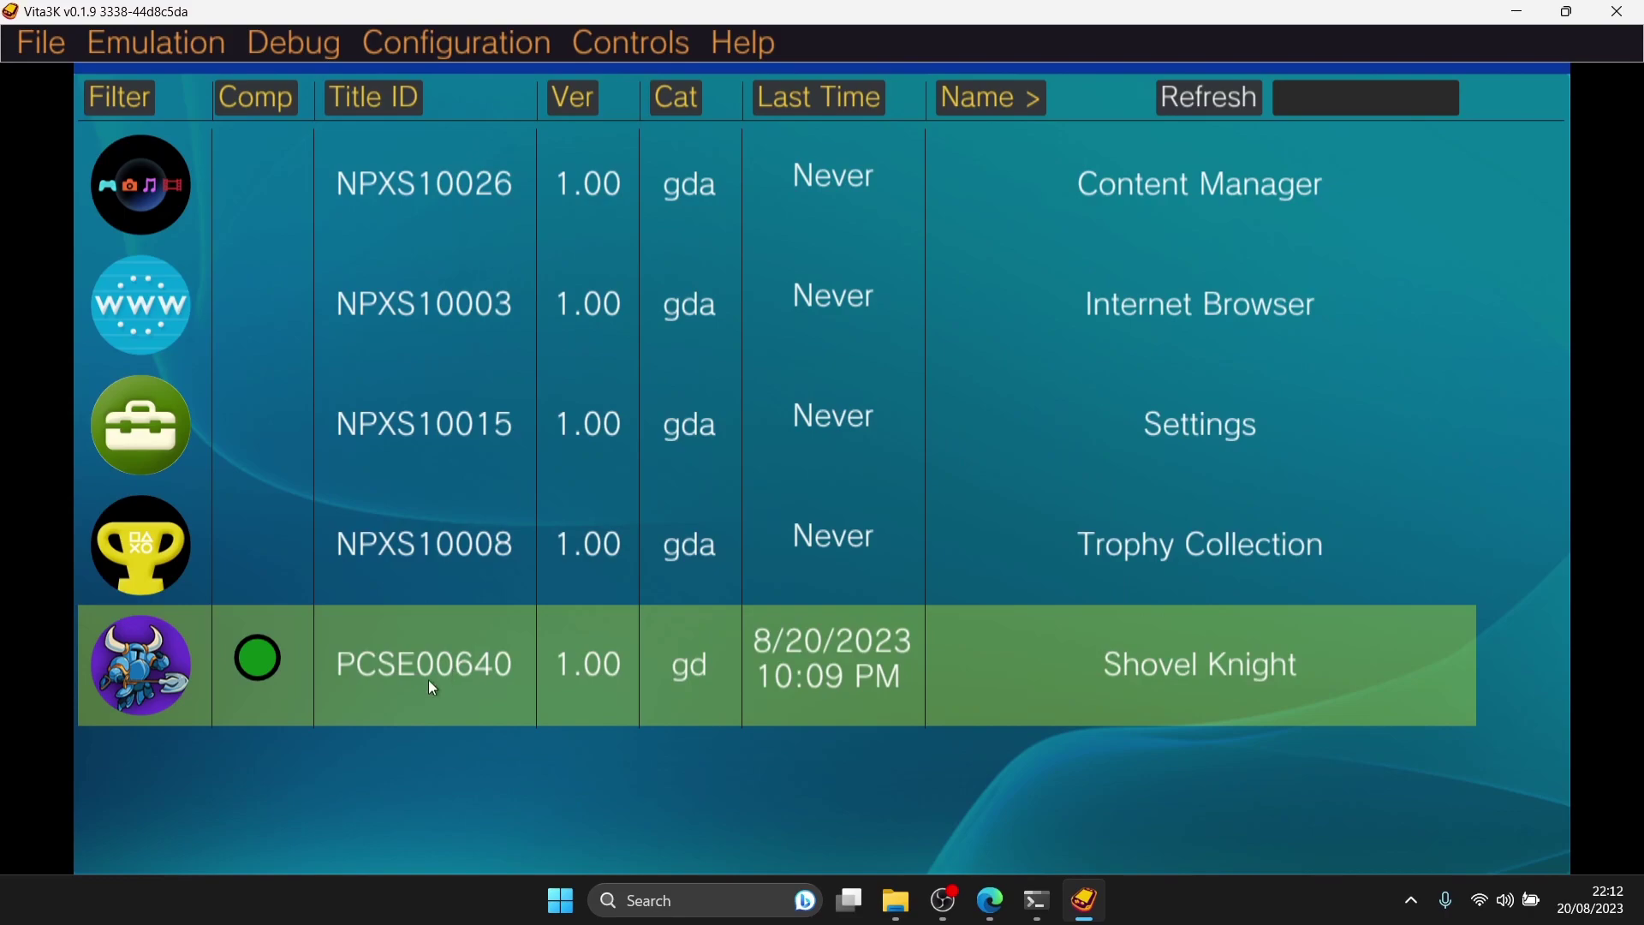
Open Shovel Knight (PCSE00640) from the app list and start the game.
left_click(472, 676)
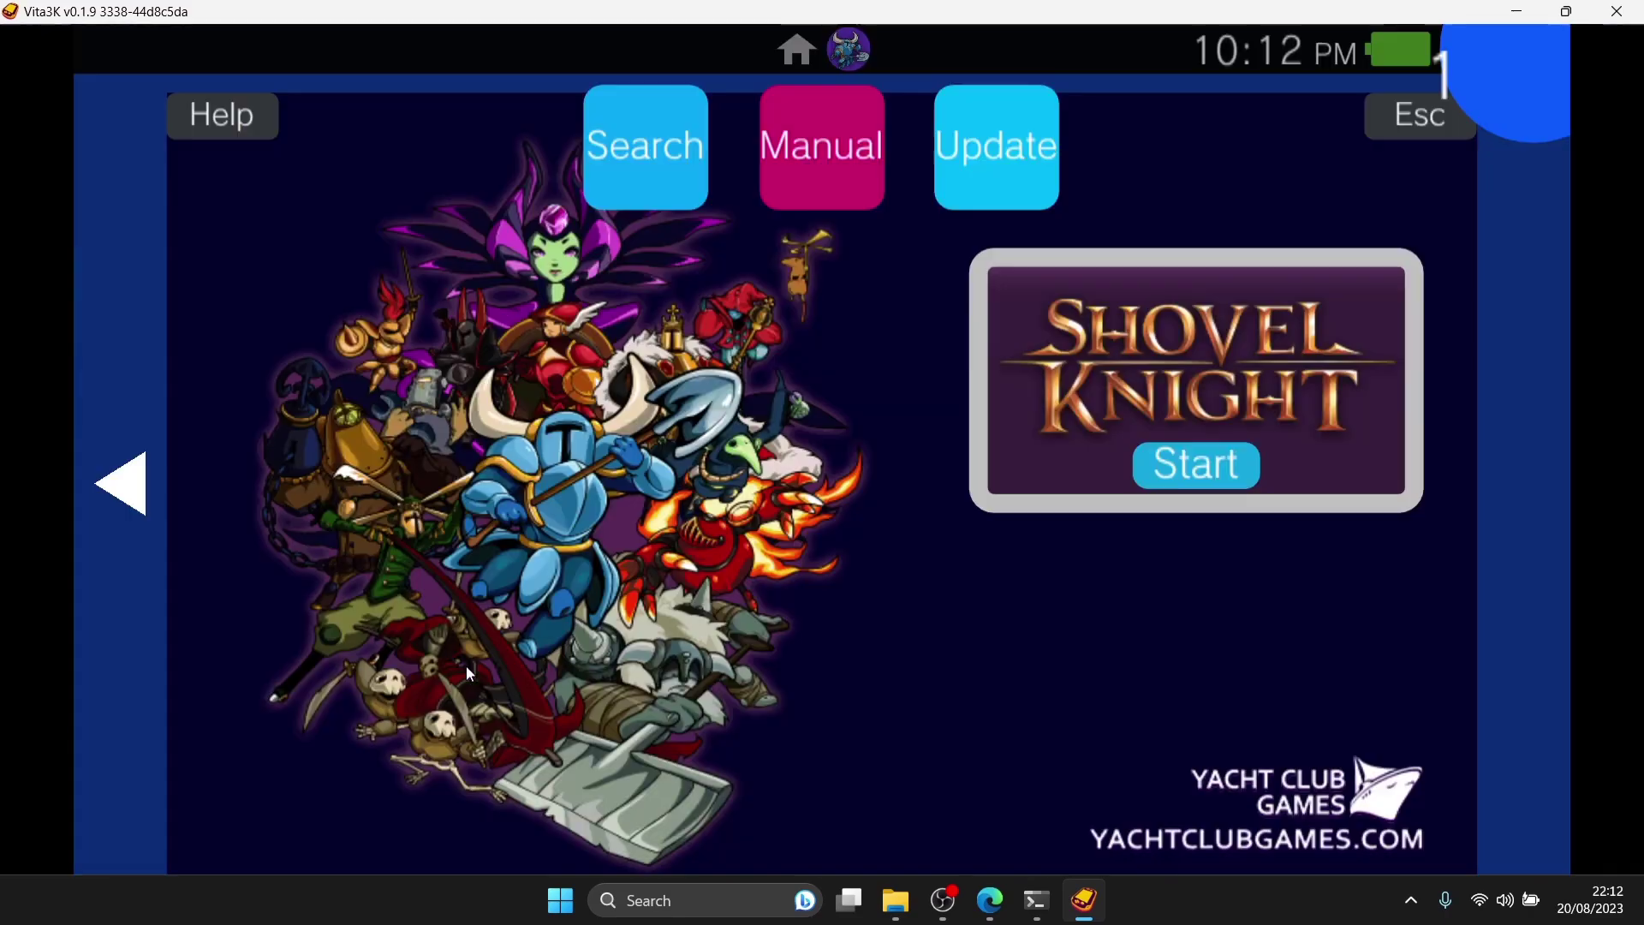
left_click(1240, 448)
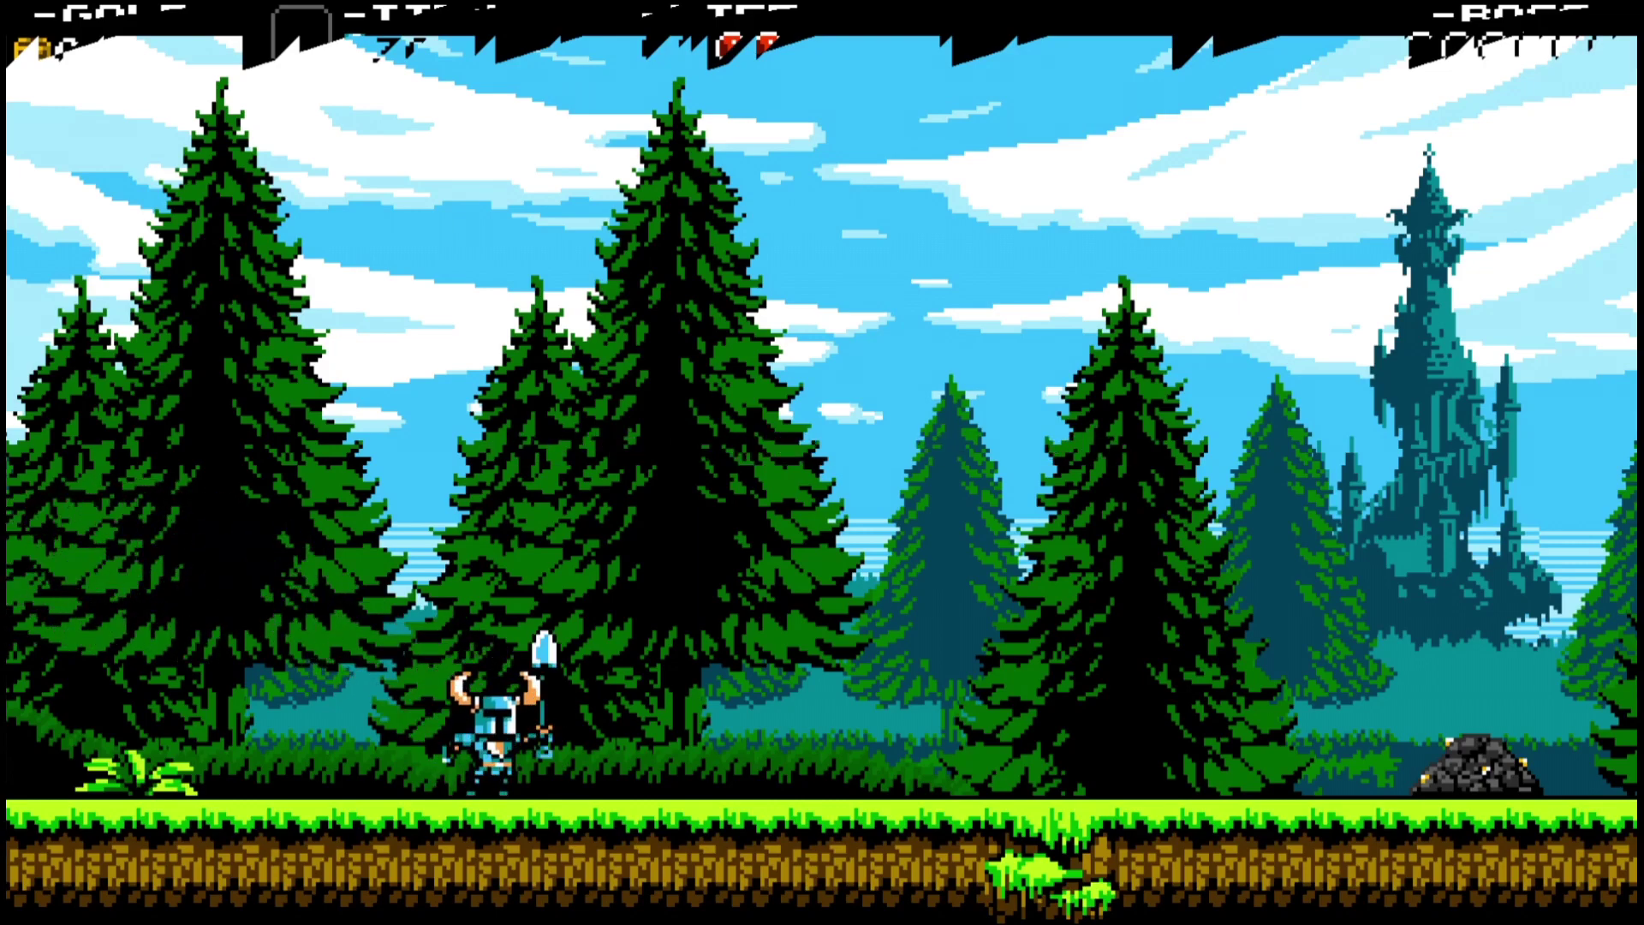
key("Right")
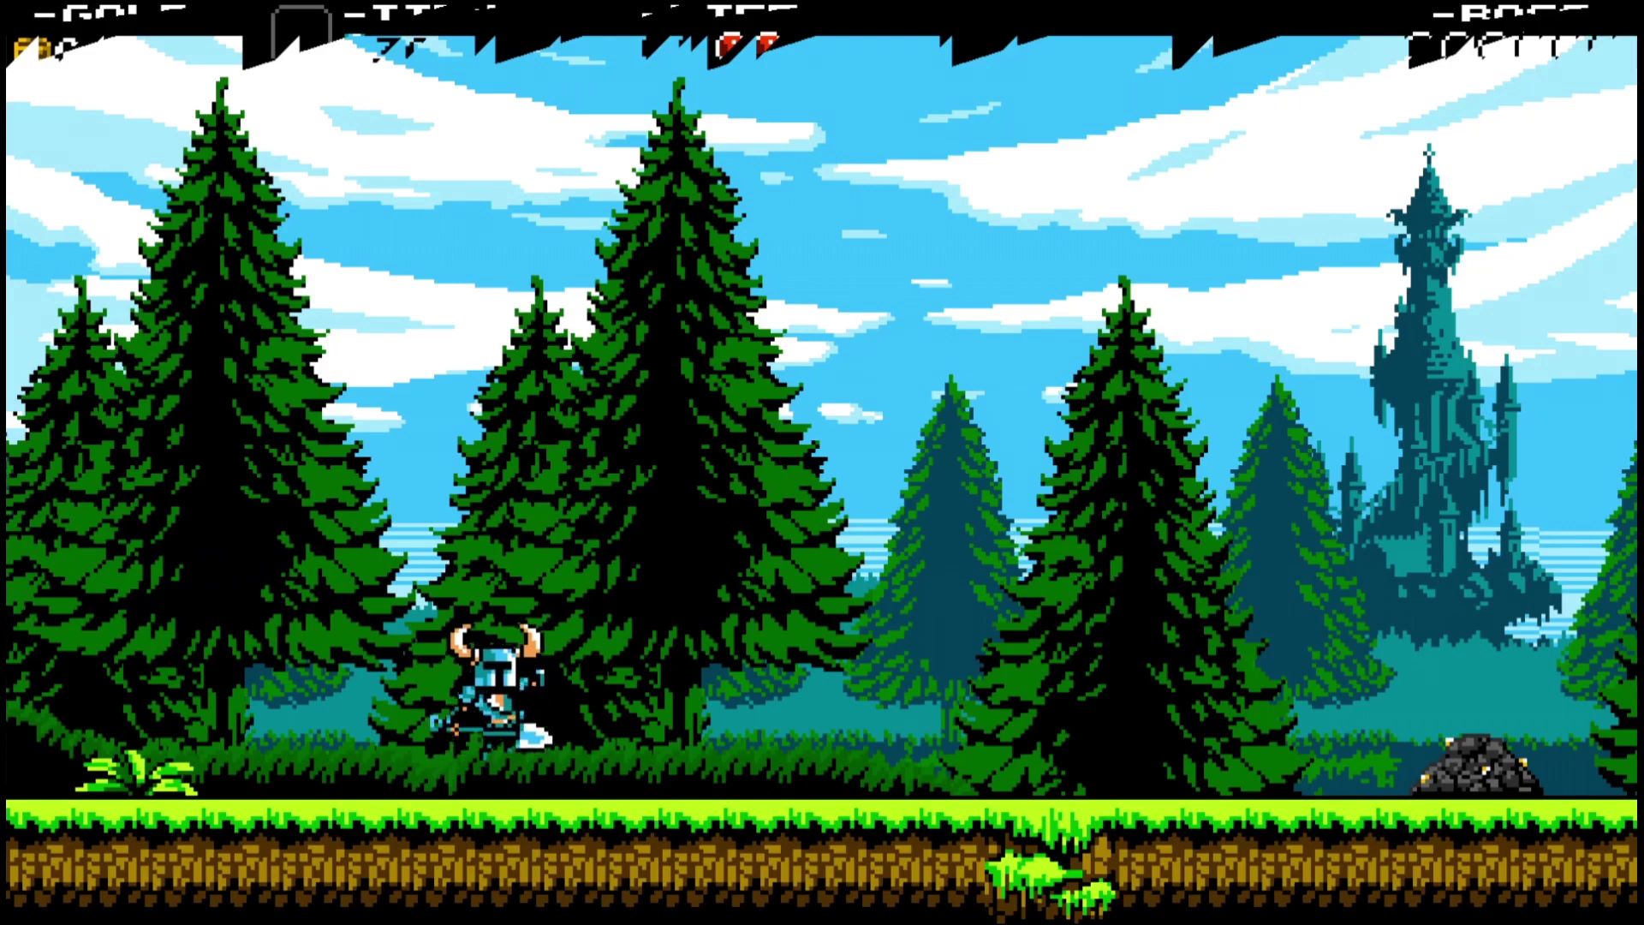
key("z")
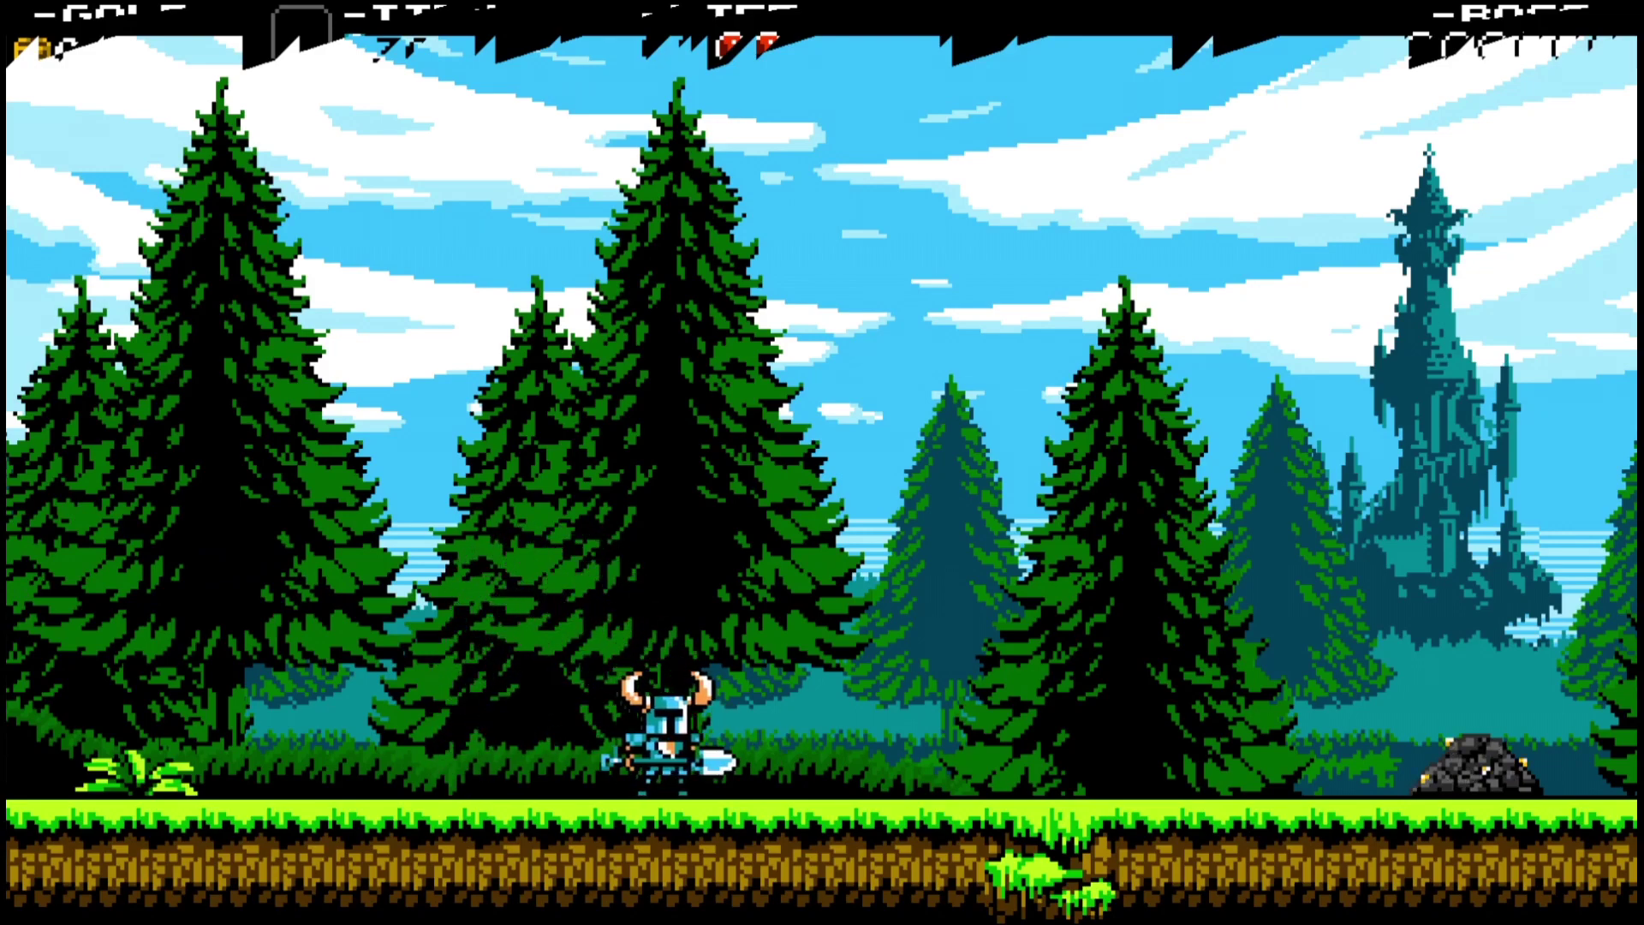
key("Right")
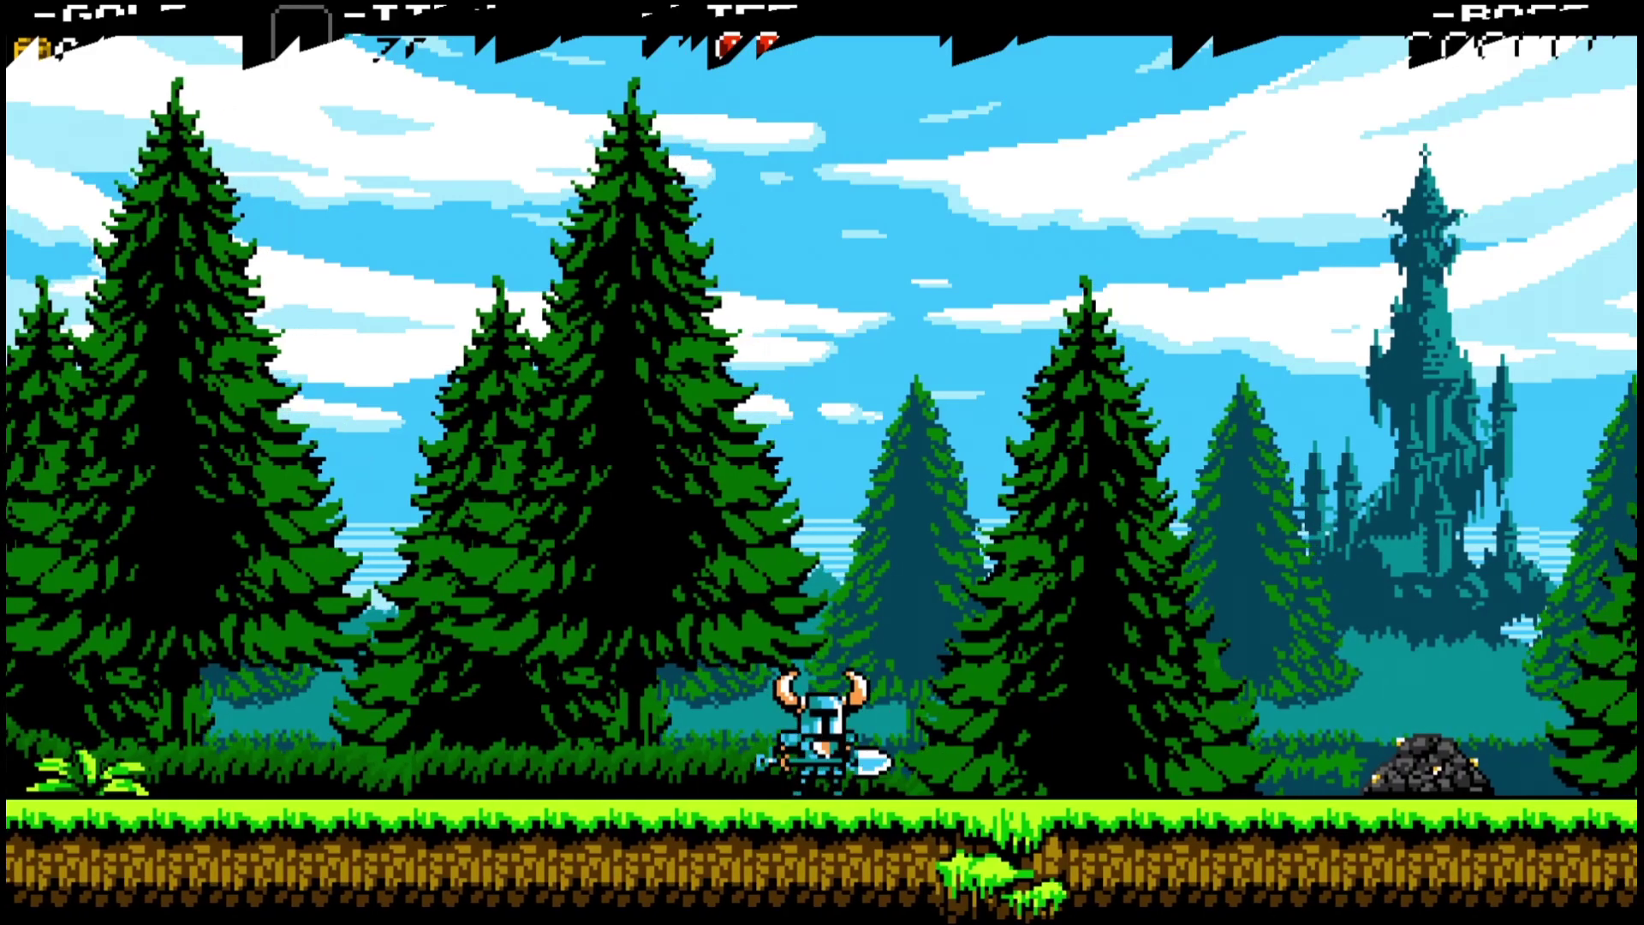
Leave the running Shovel Knight game for the app list and exit full-screen mode.
key("super")
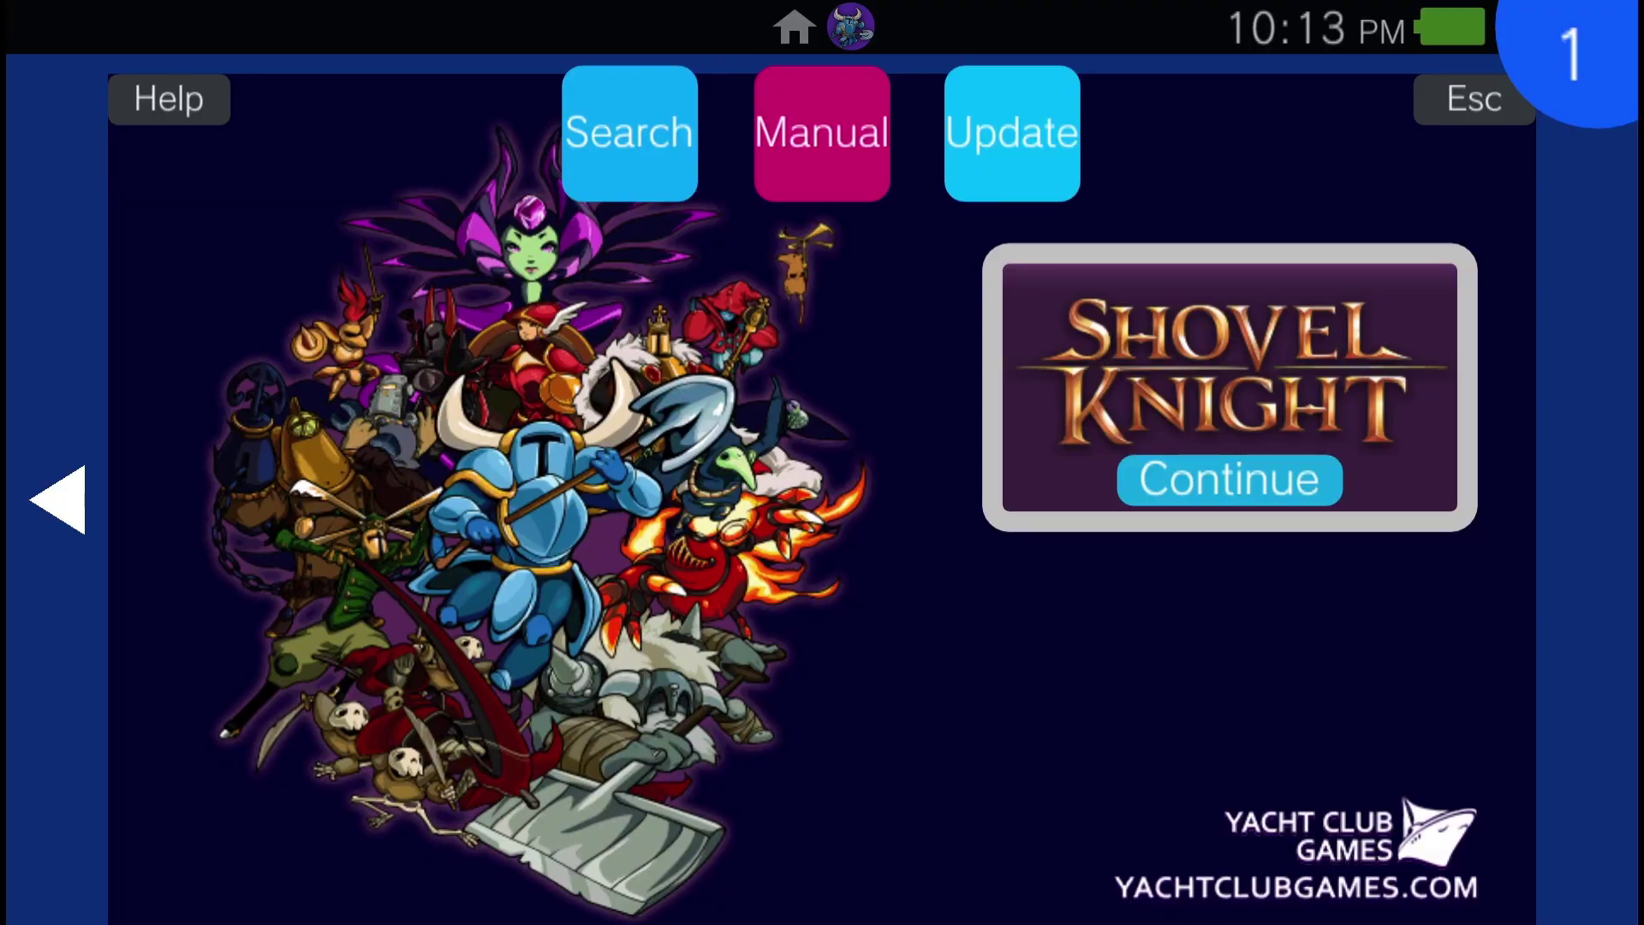
key("Escape")
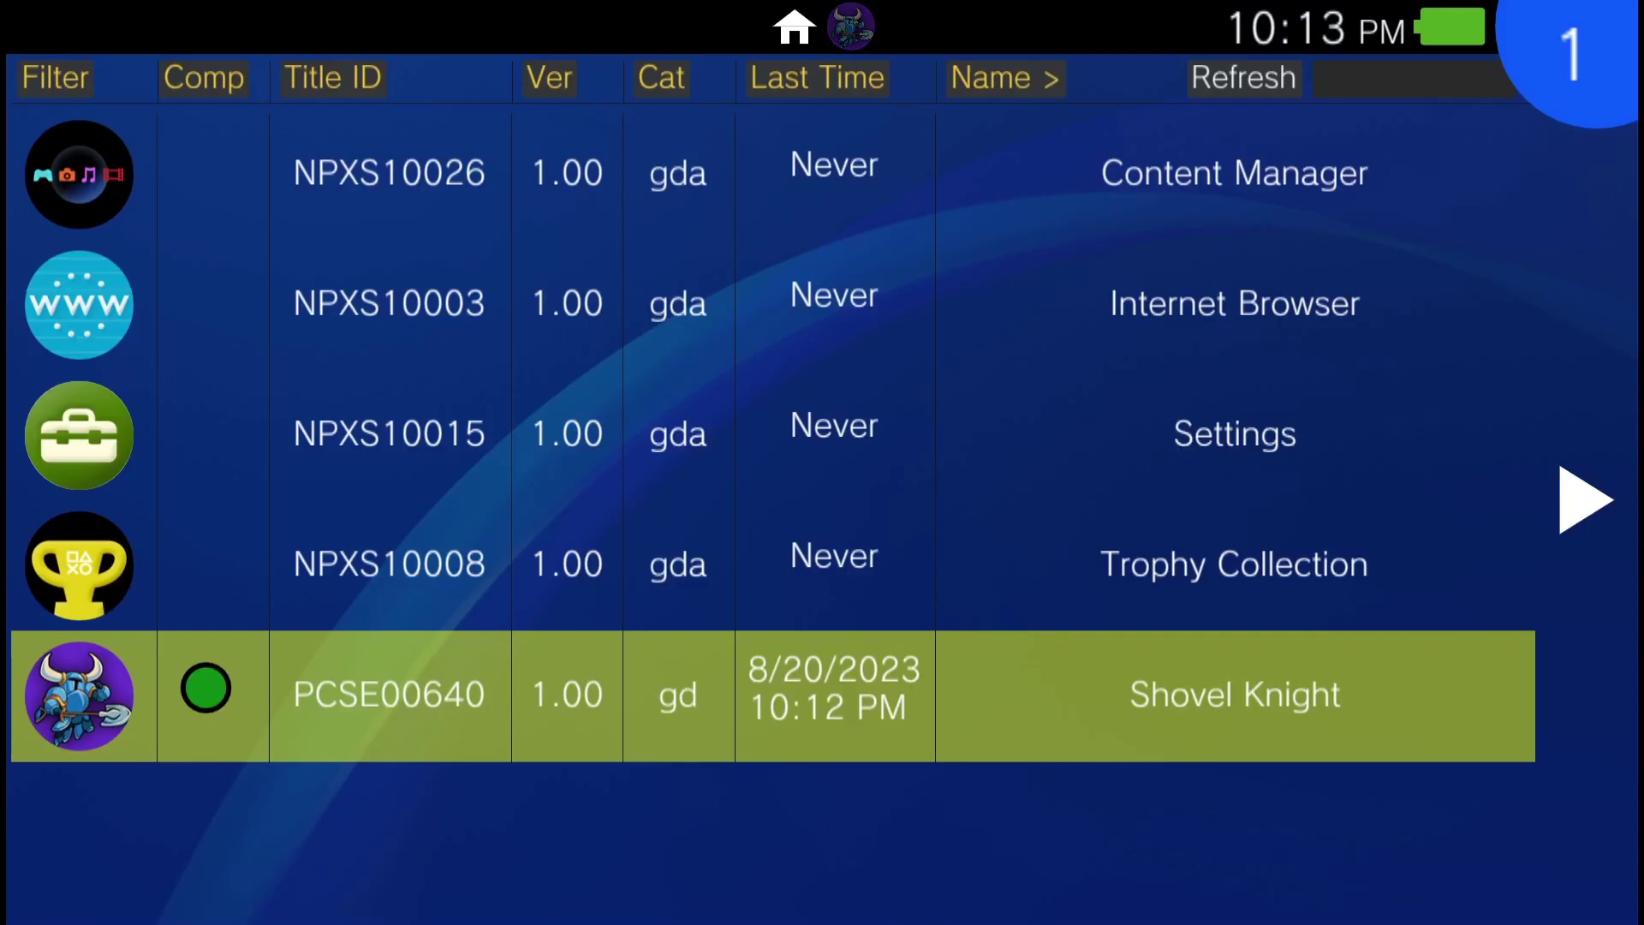
key("Up")
key("Up")
key("Up")
key("Up")
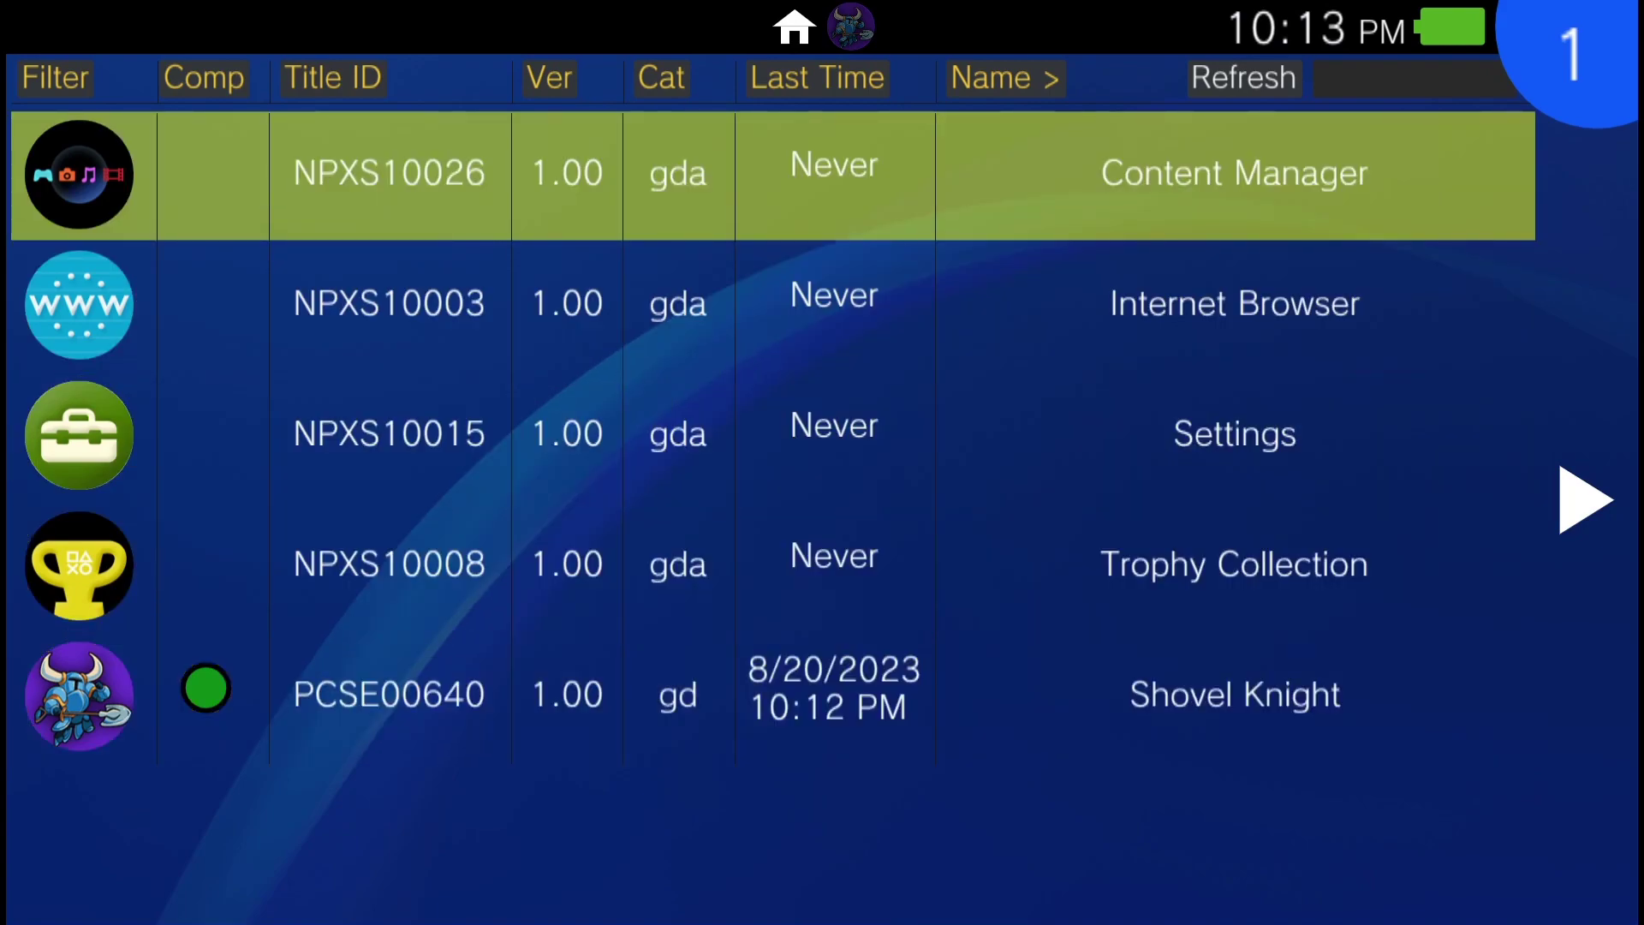
key("F11")
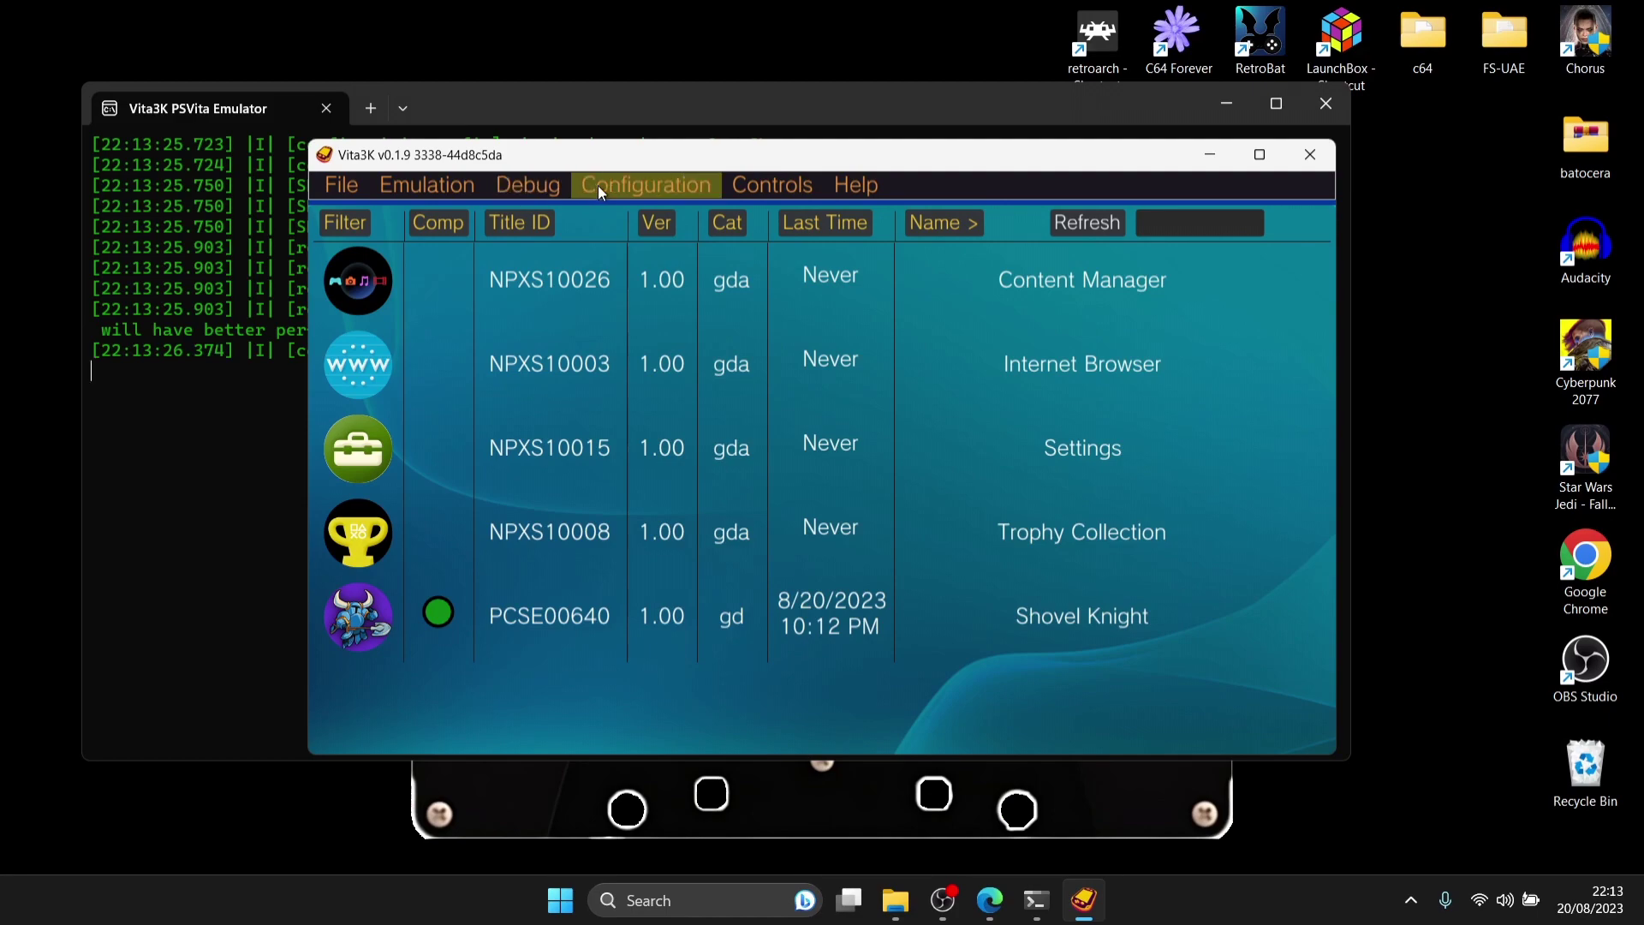
Set both internal resolution upscaling and anisotropic filtering to 1x in the GPU settings, then save and close them.
left_click(599, 185)
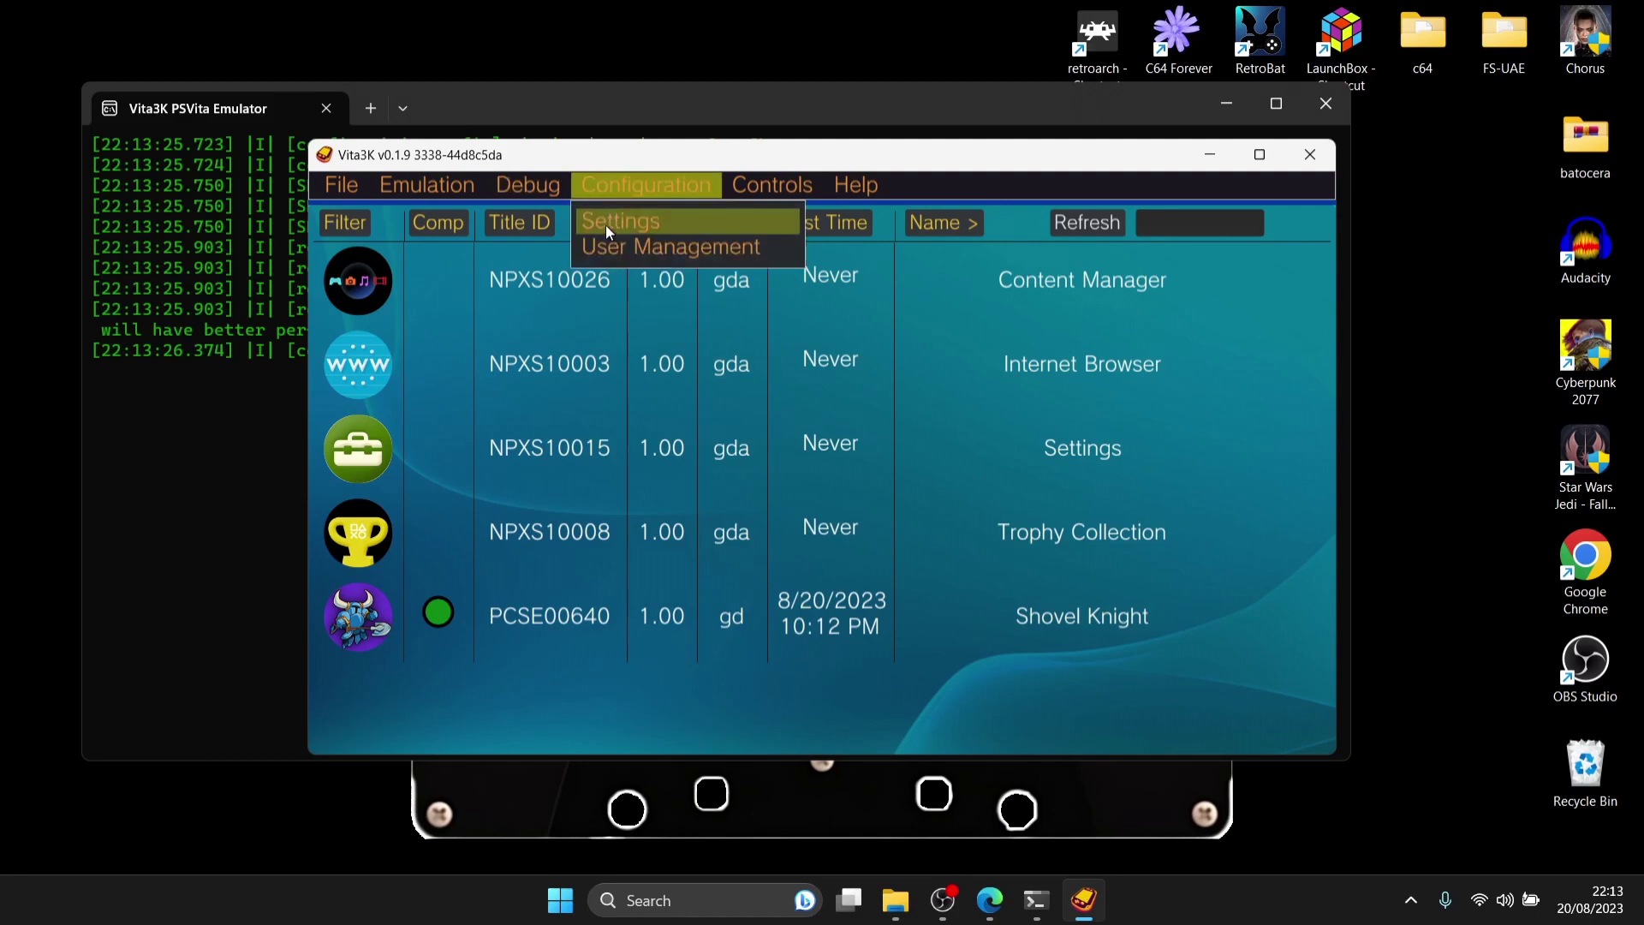
left_click(606, 224)
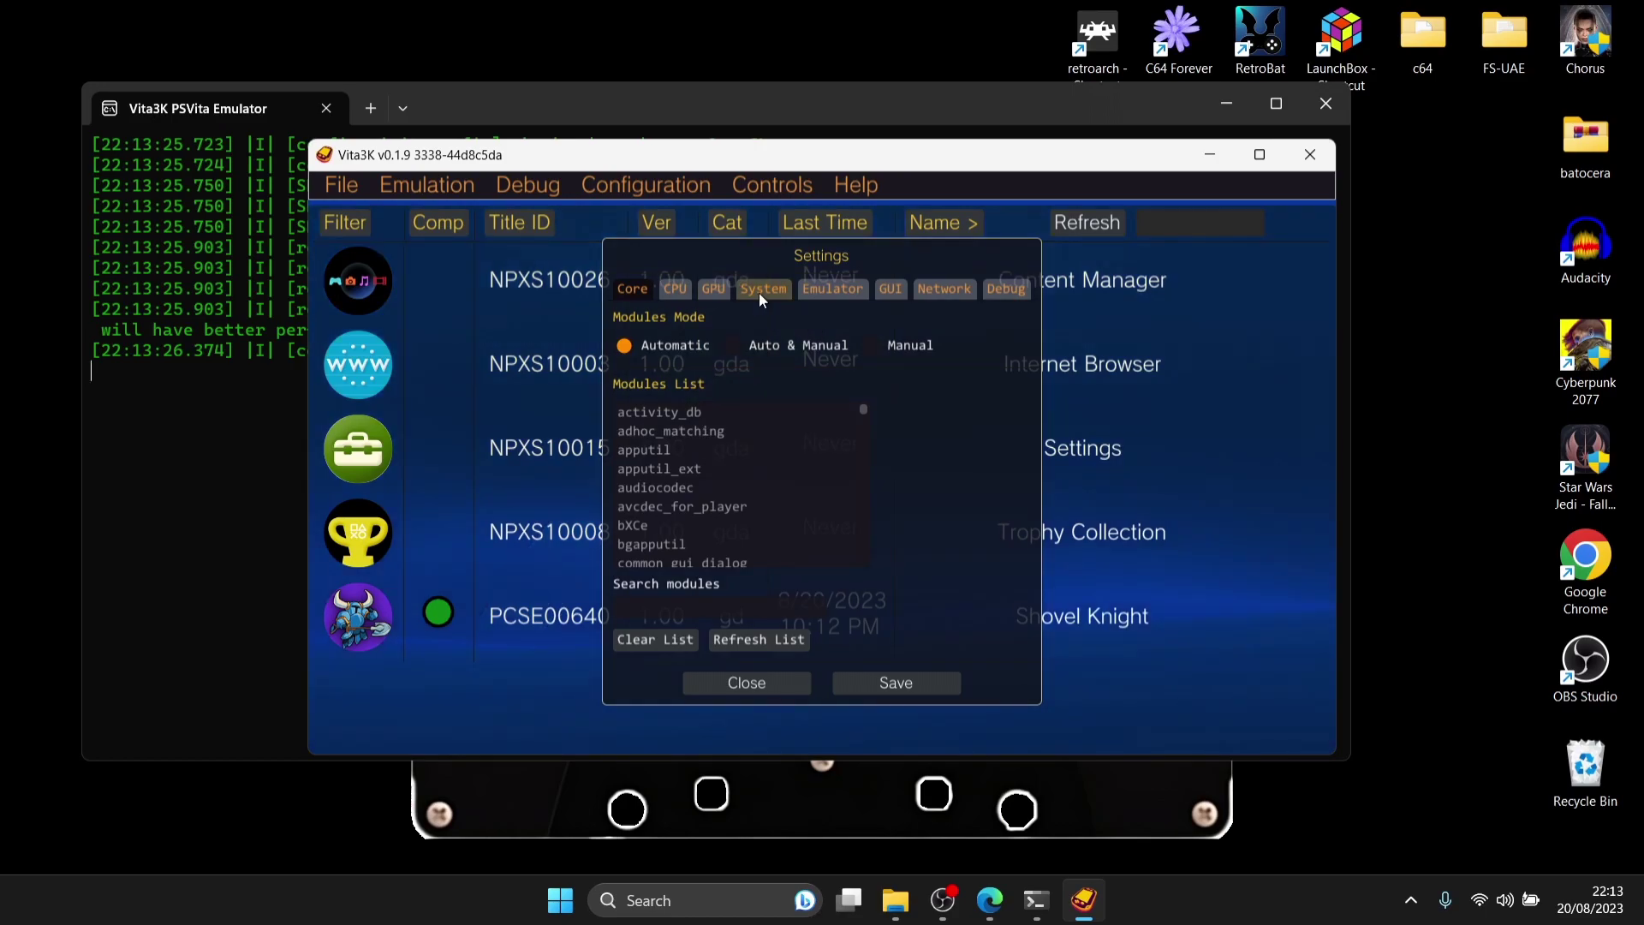
left_click(722, 291)
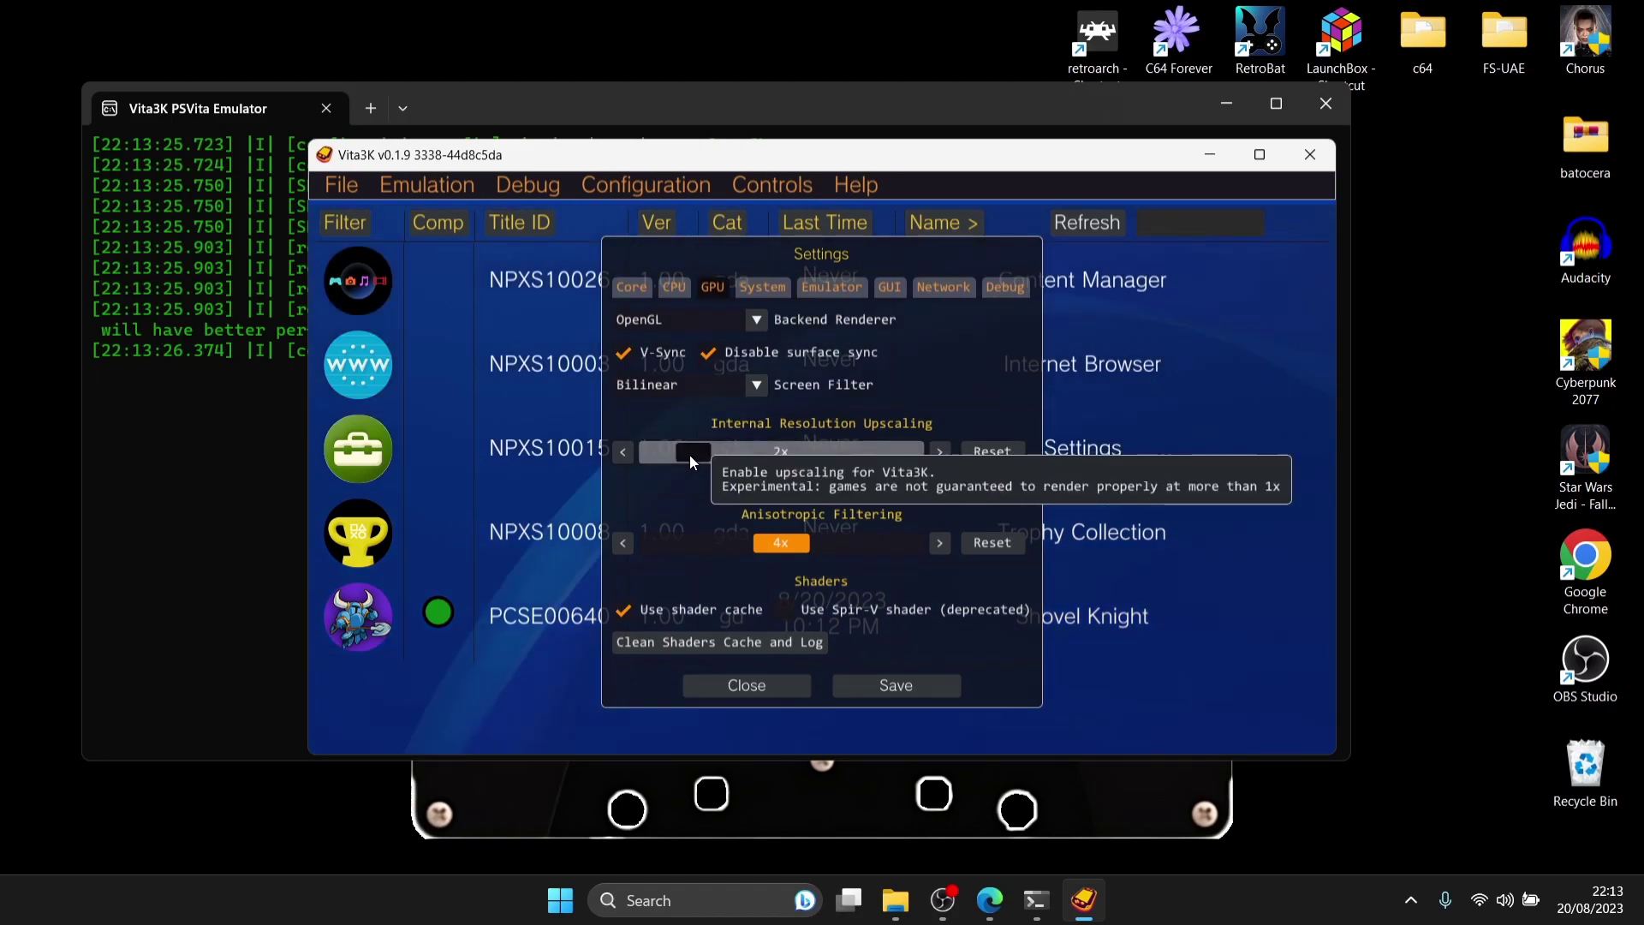
left_click_drag(690, 454, 656, 455)
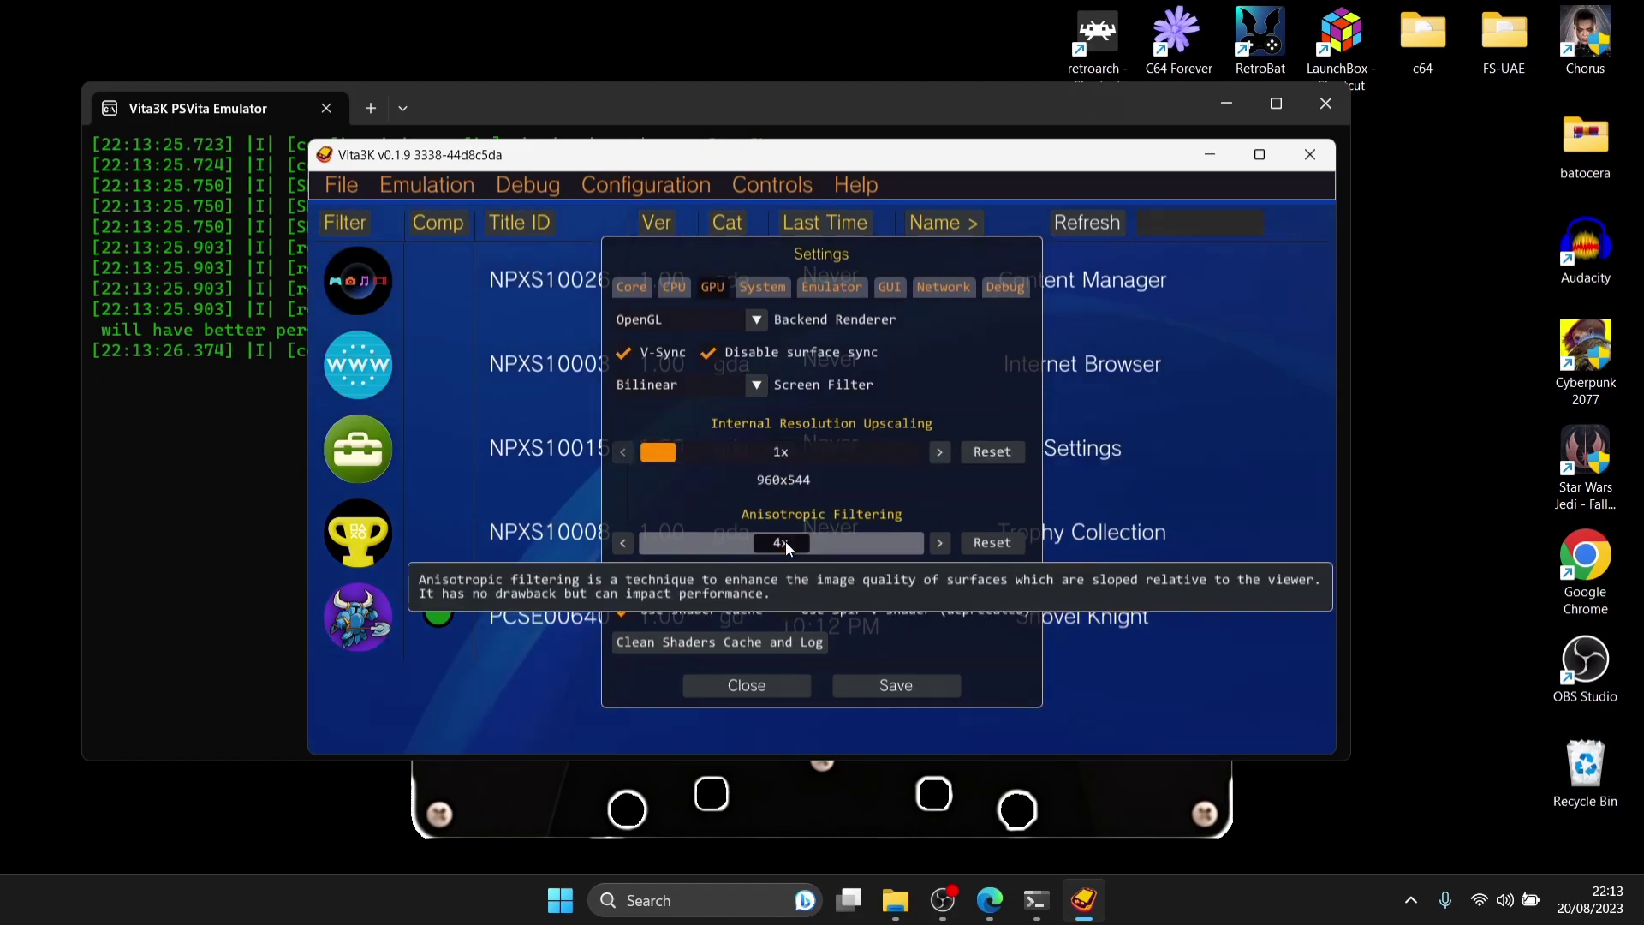
left_click_drag(784, 541, 695, 544)
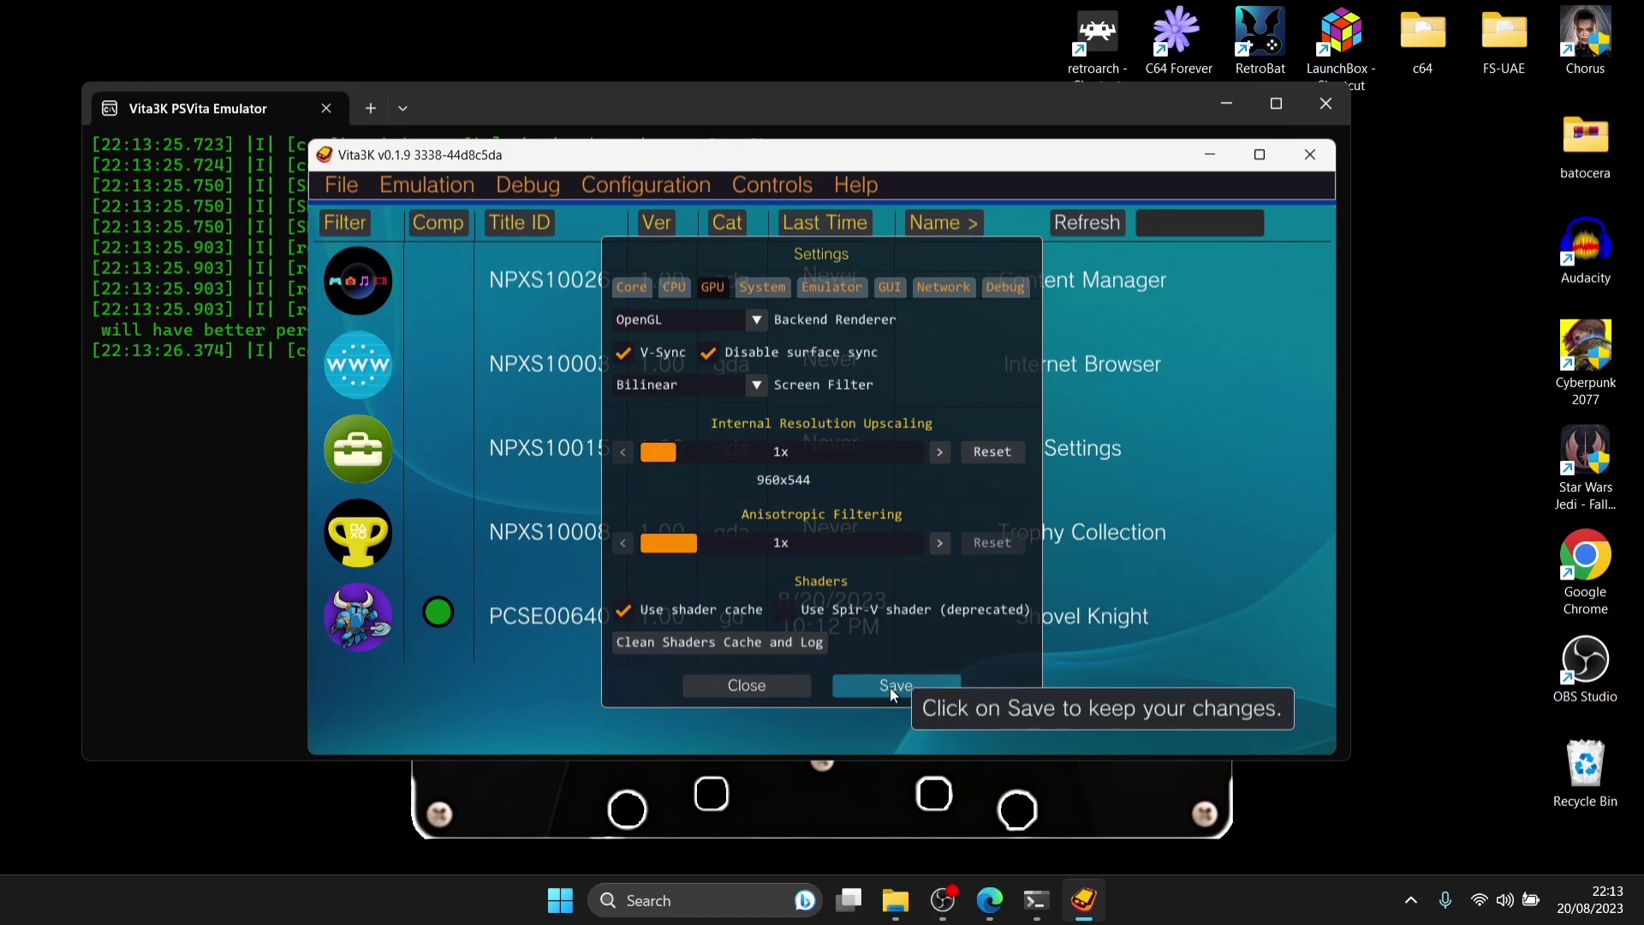
left_click(762, 685)
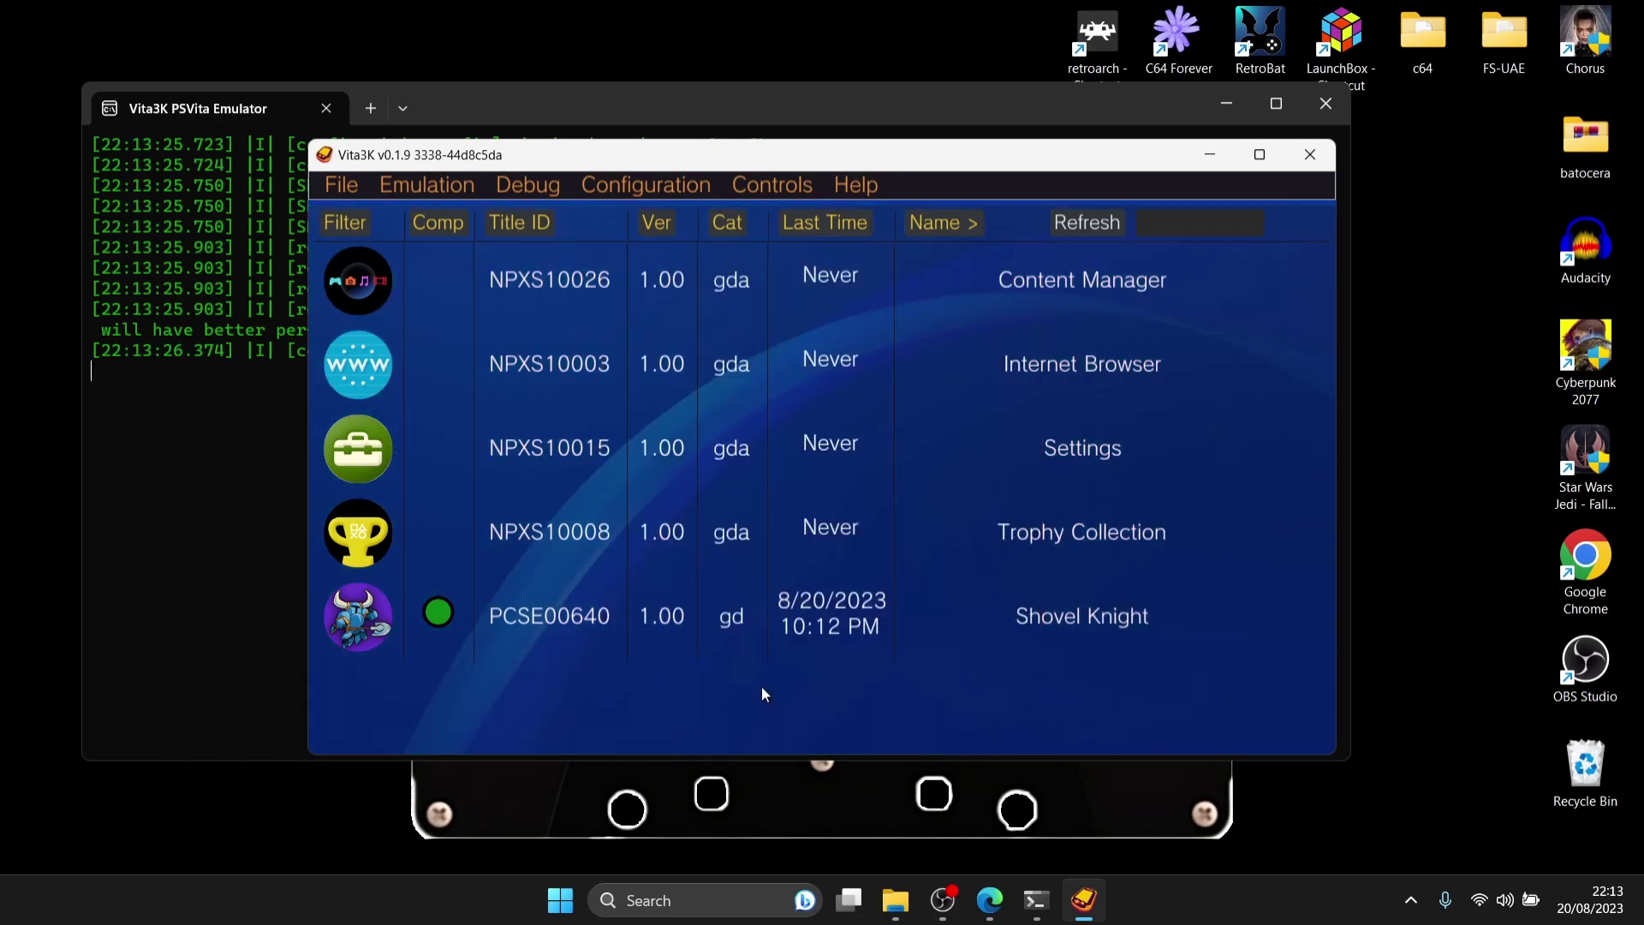
Launch Shovel Knight again from the app list with the 1x graphics settings.
left_click(556, 613)
left_click(1190, 379)
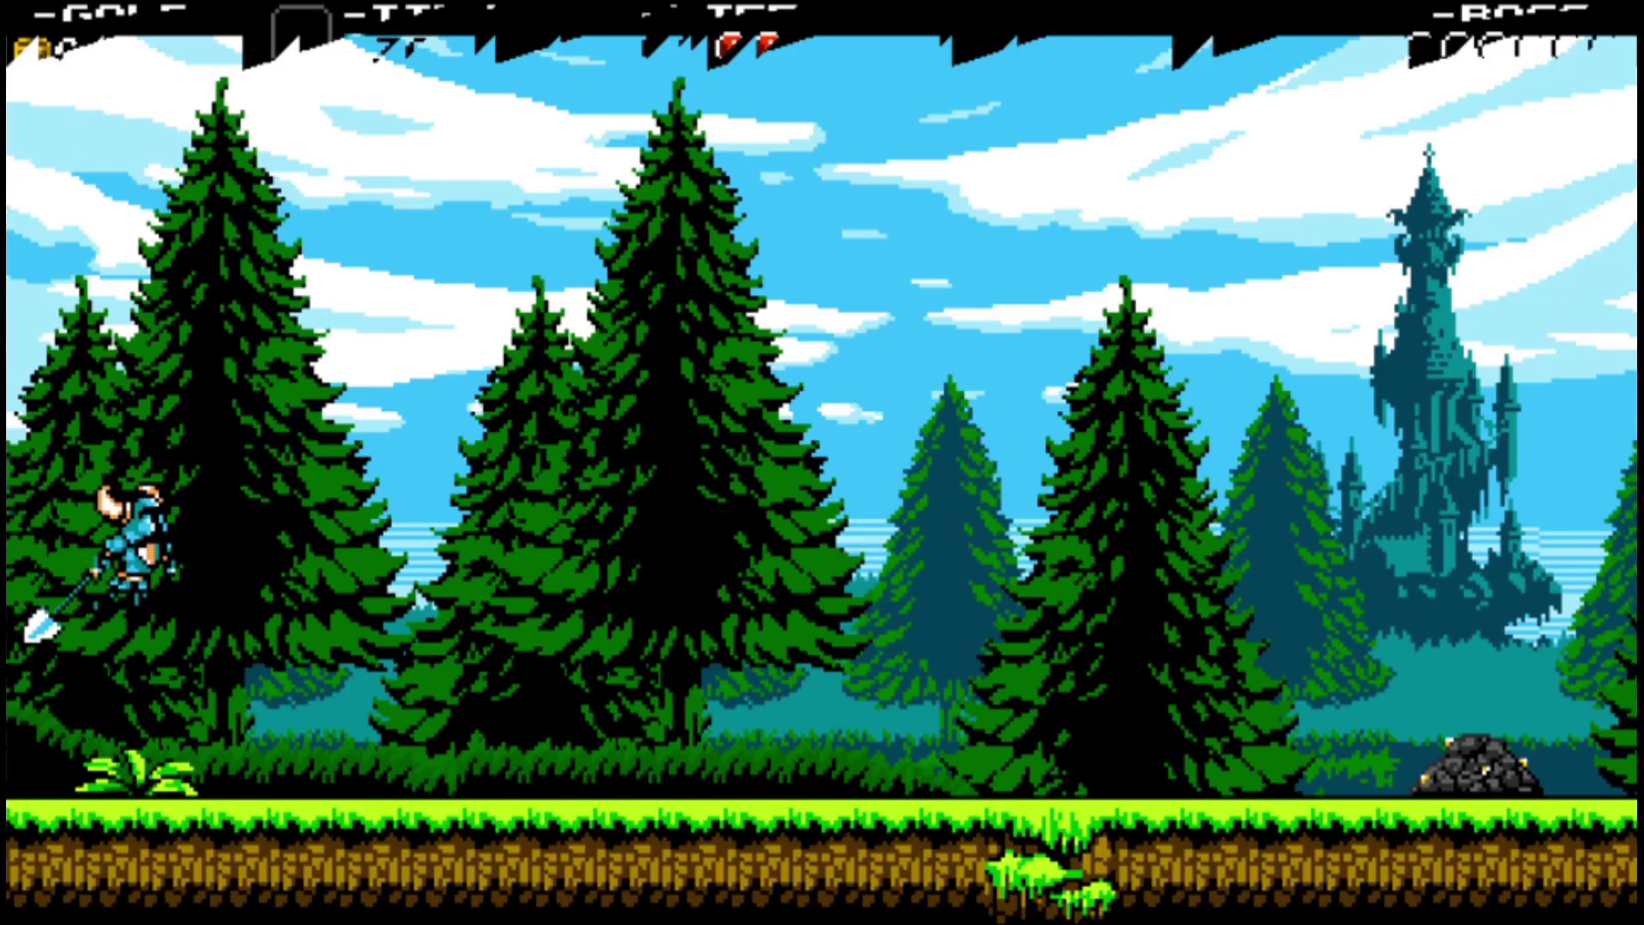
key("Right")
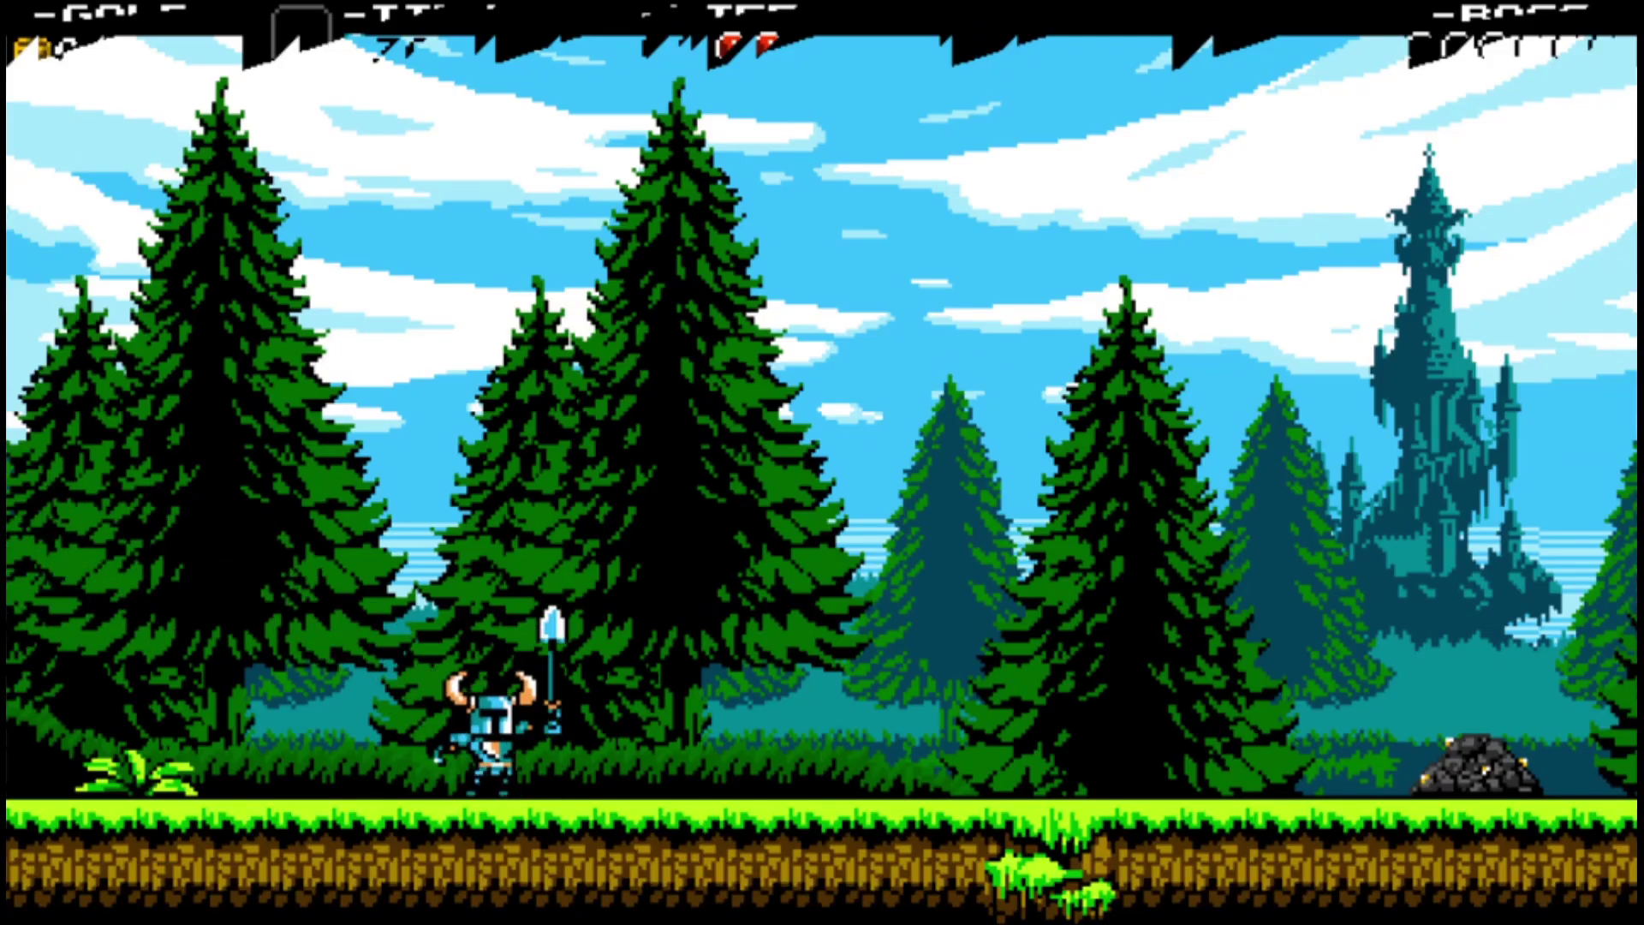
key("Right")
key("z")
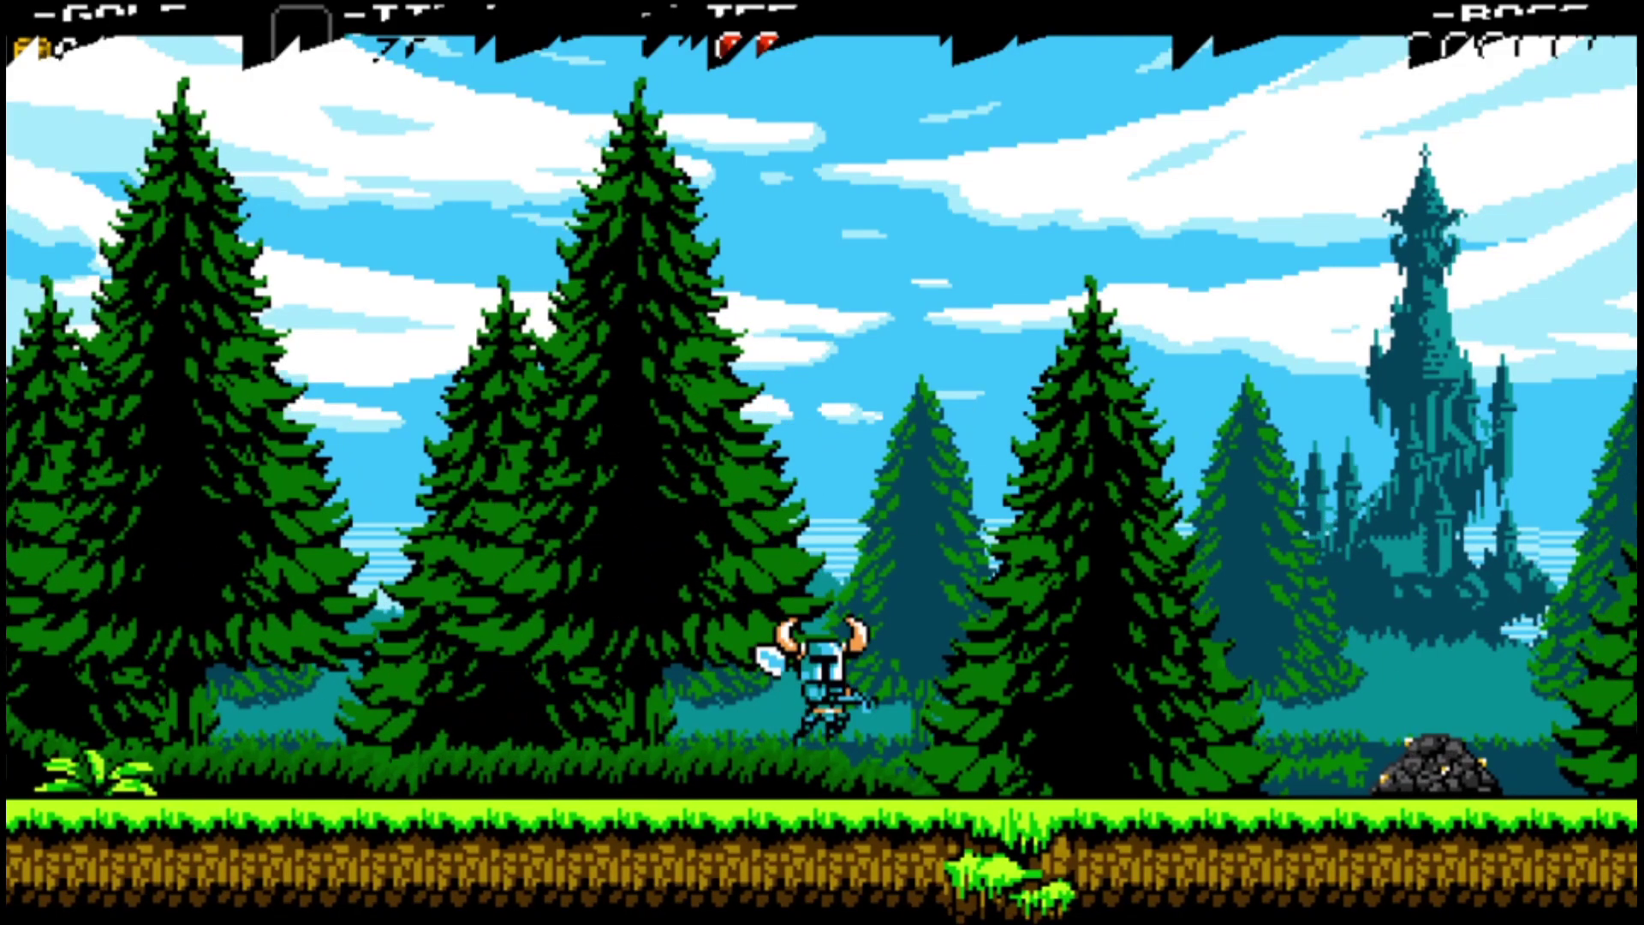
key("Right")
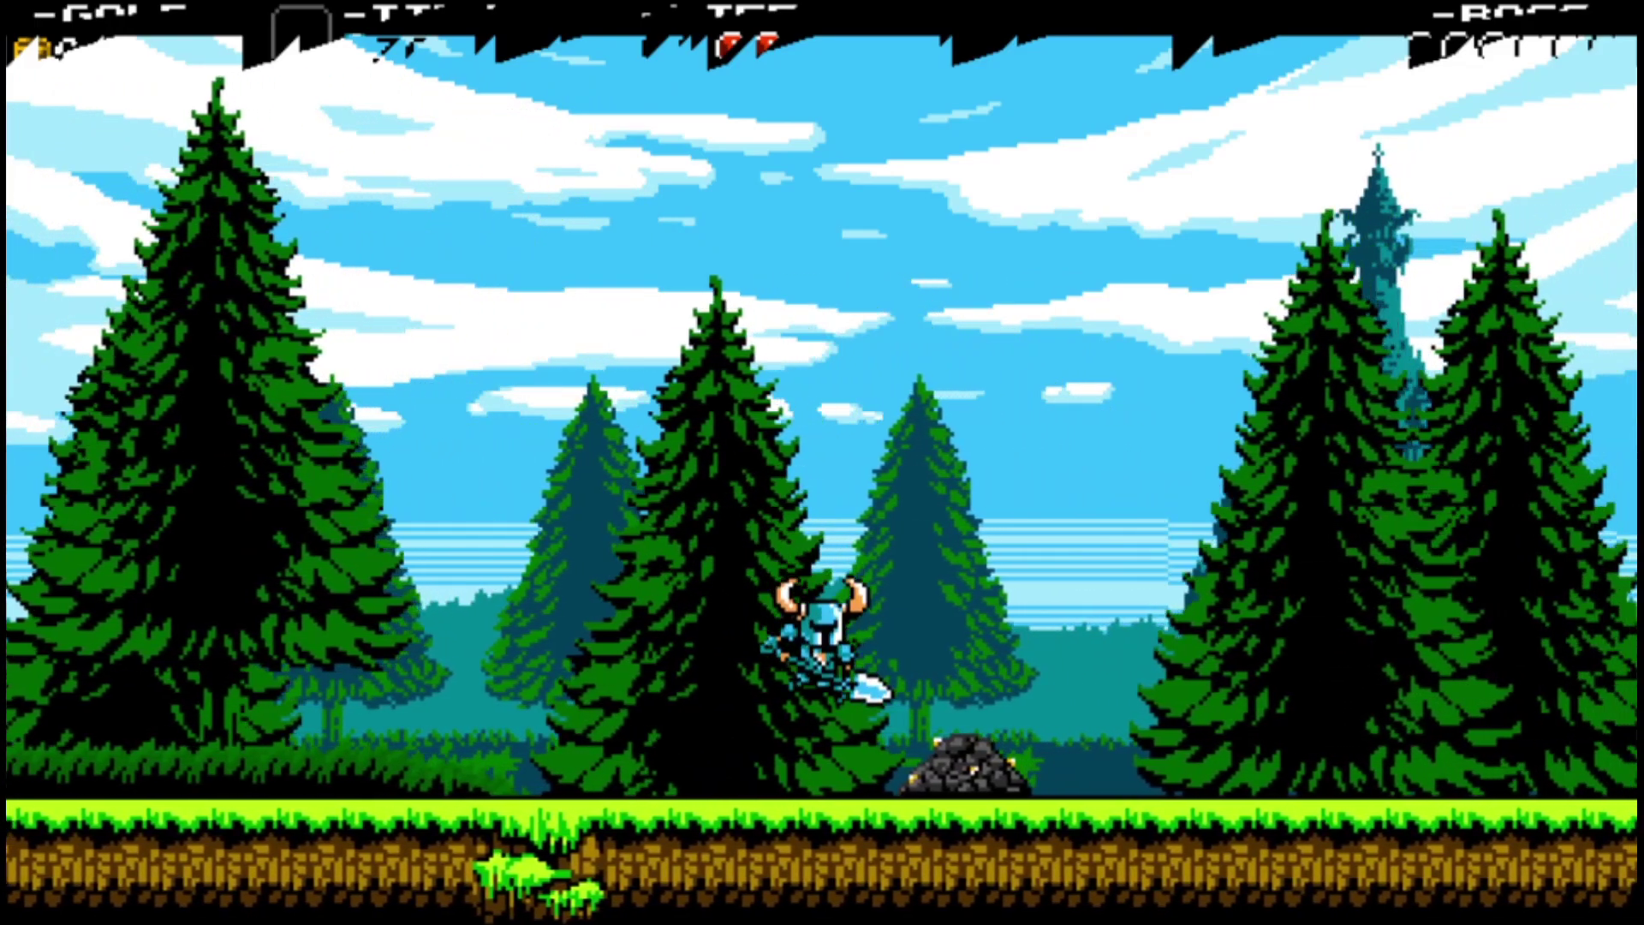
key("Left")
key("x")
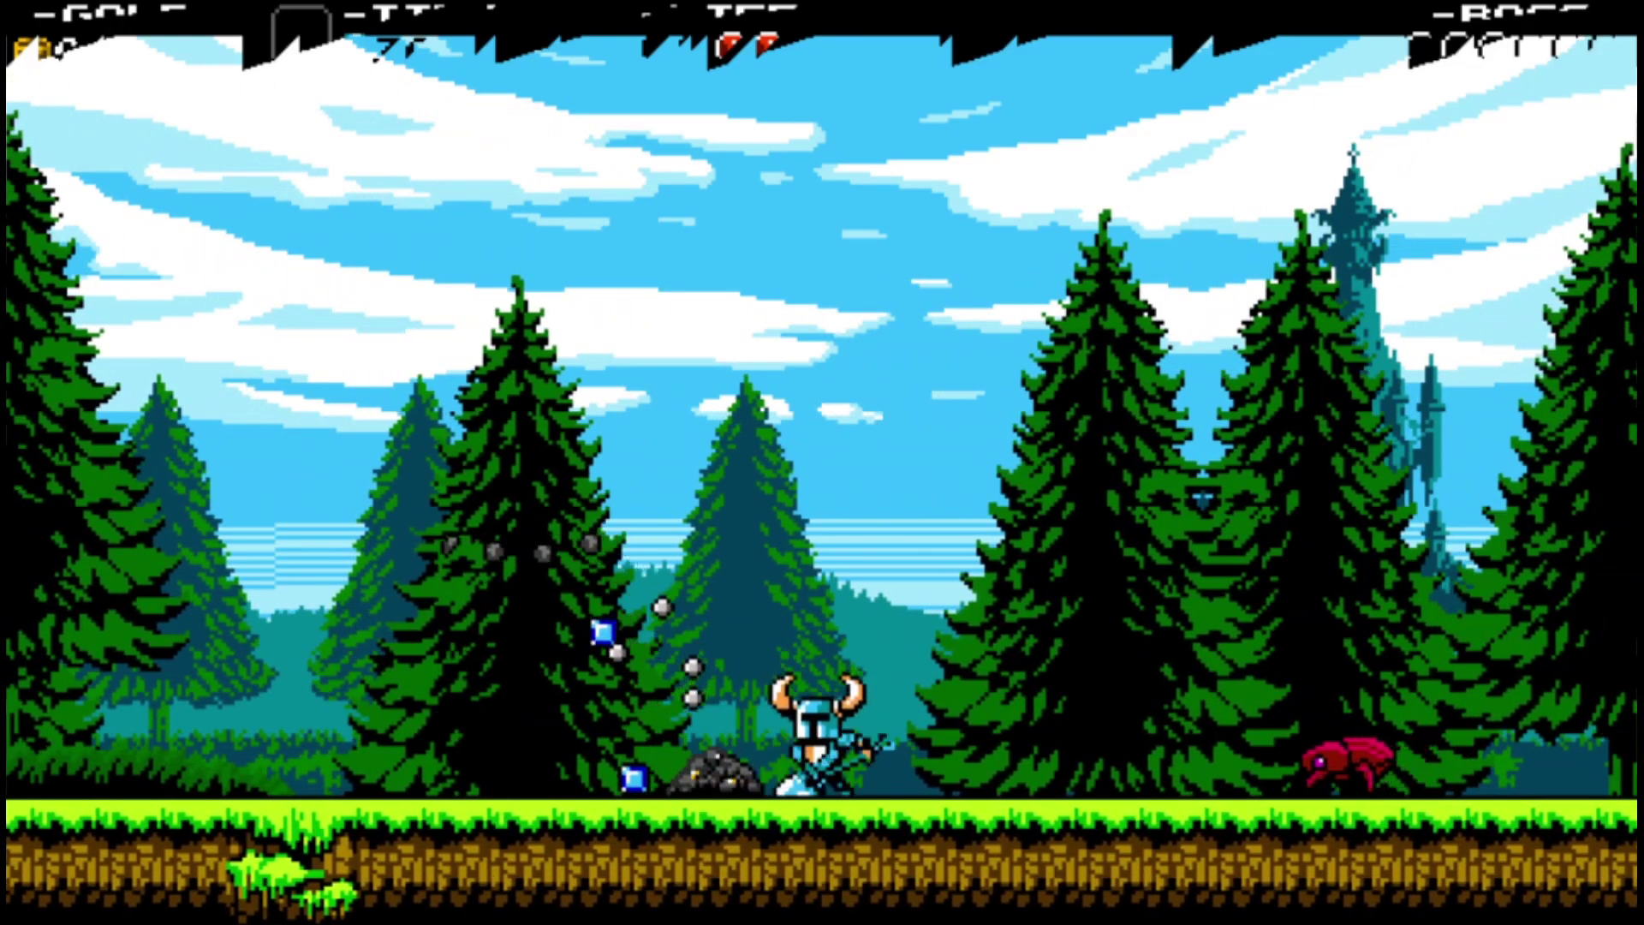
key("Left")
key("Right")
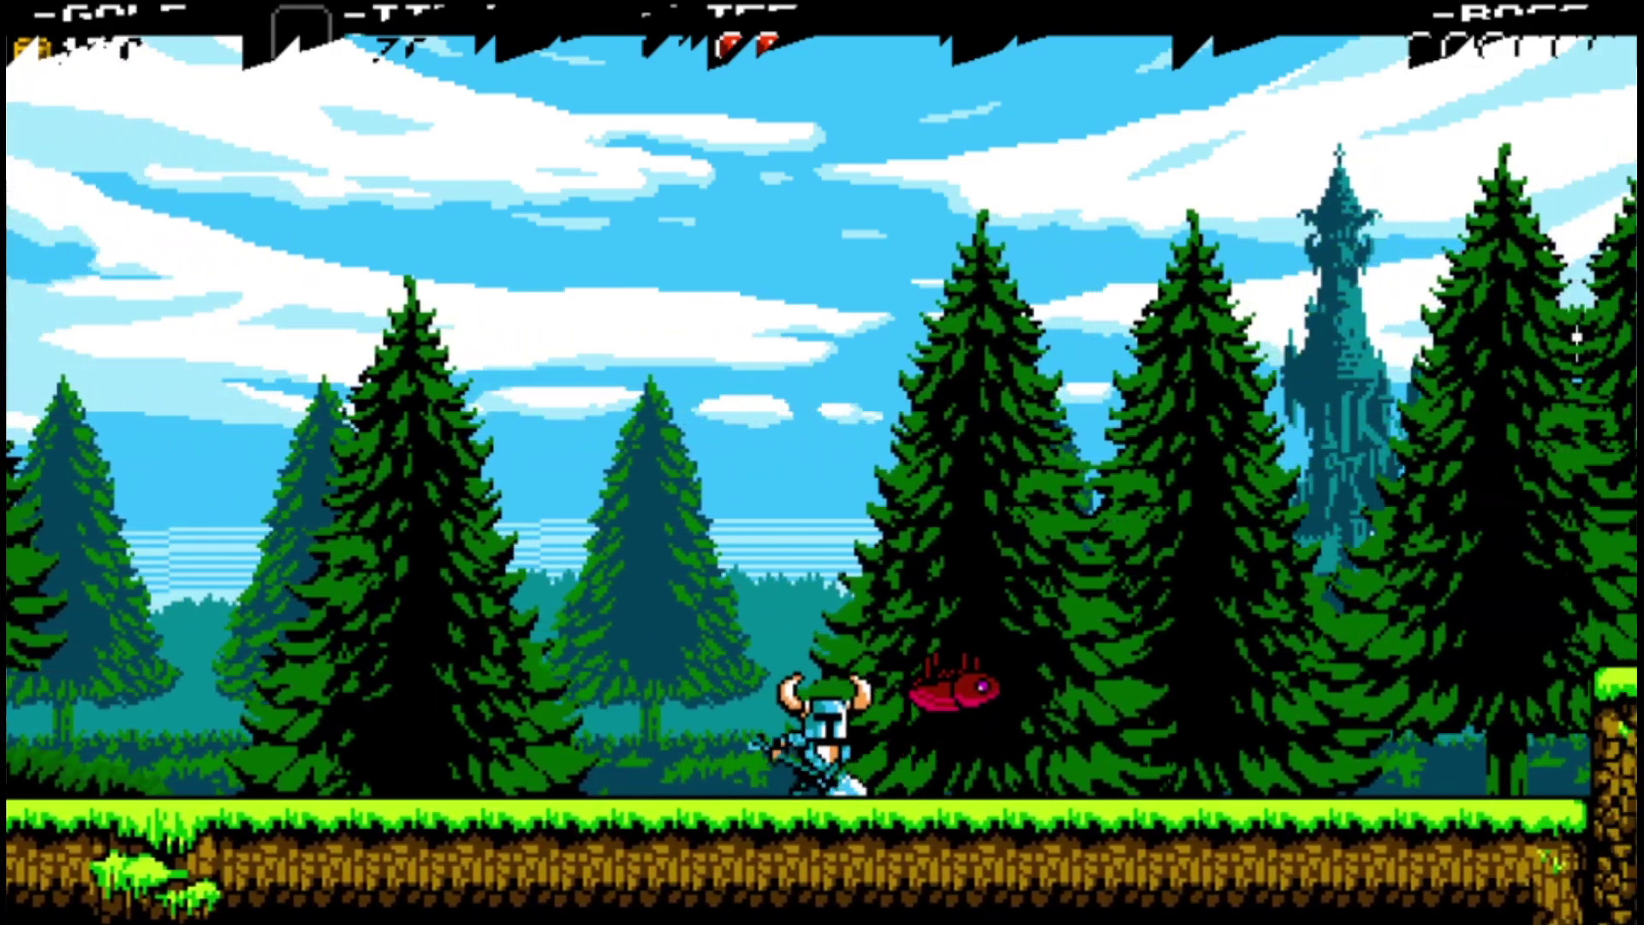
key("x")
key("Right")
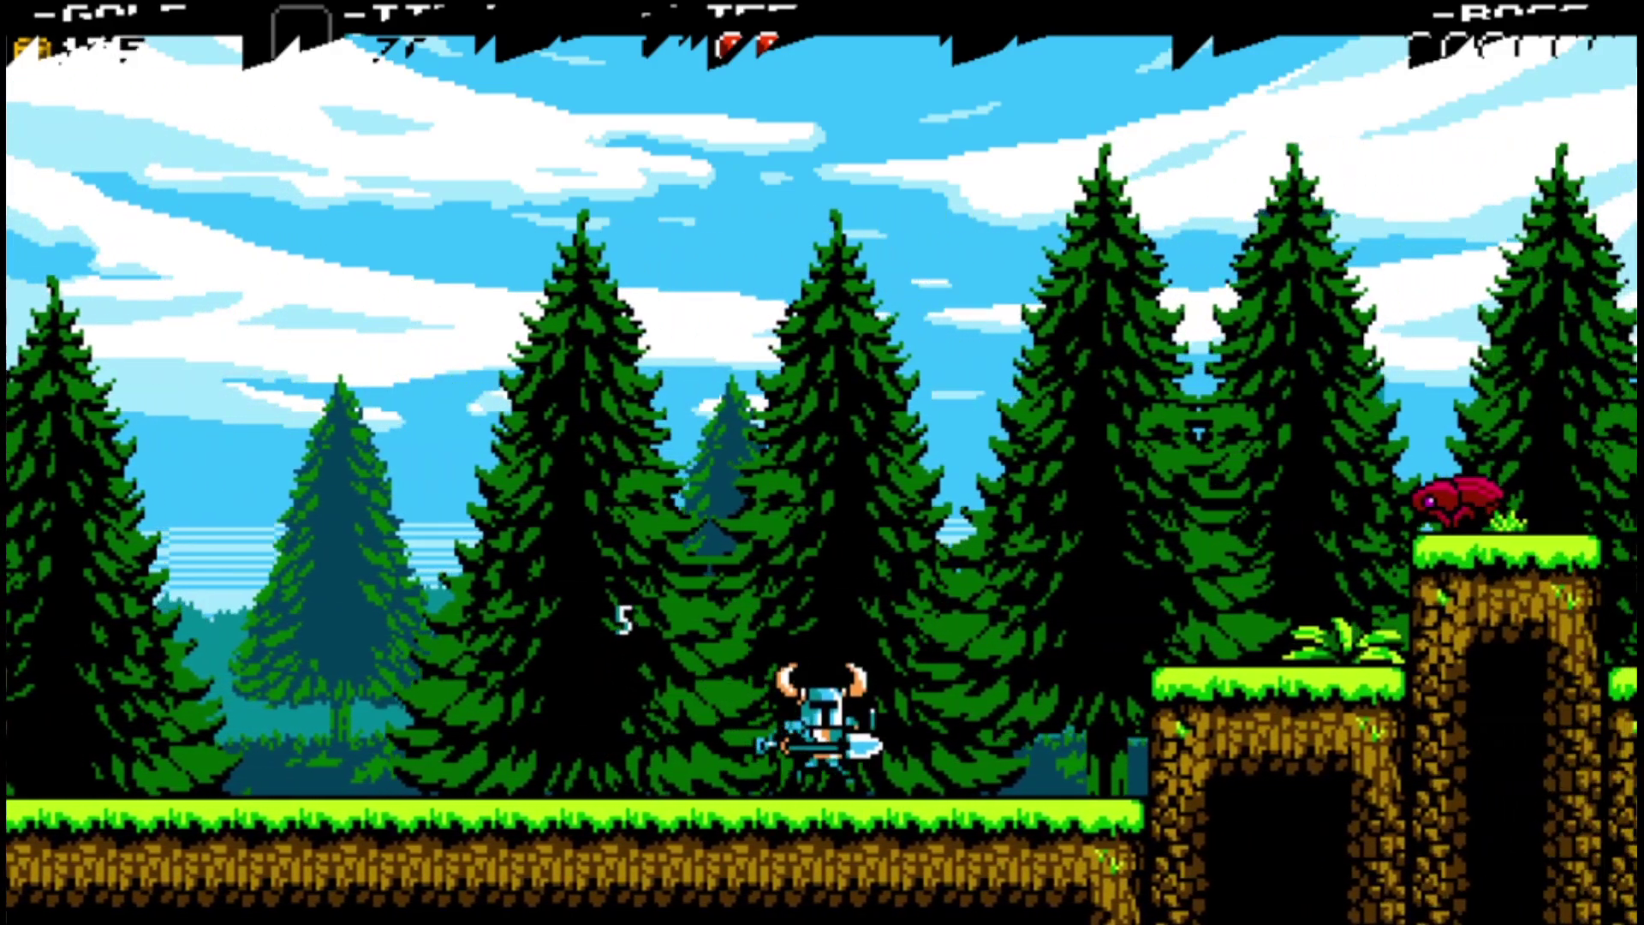
key("z")
key("Right")
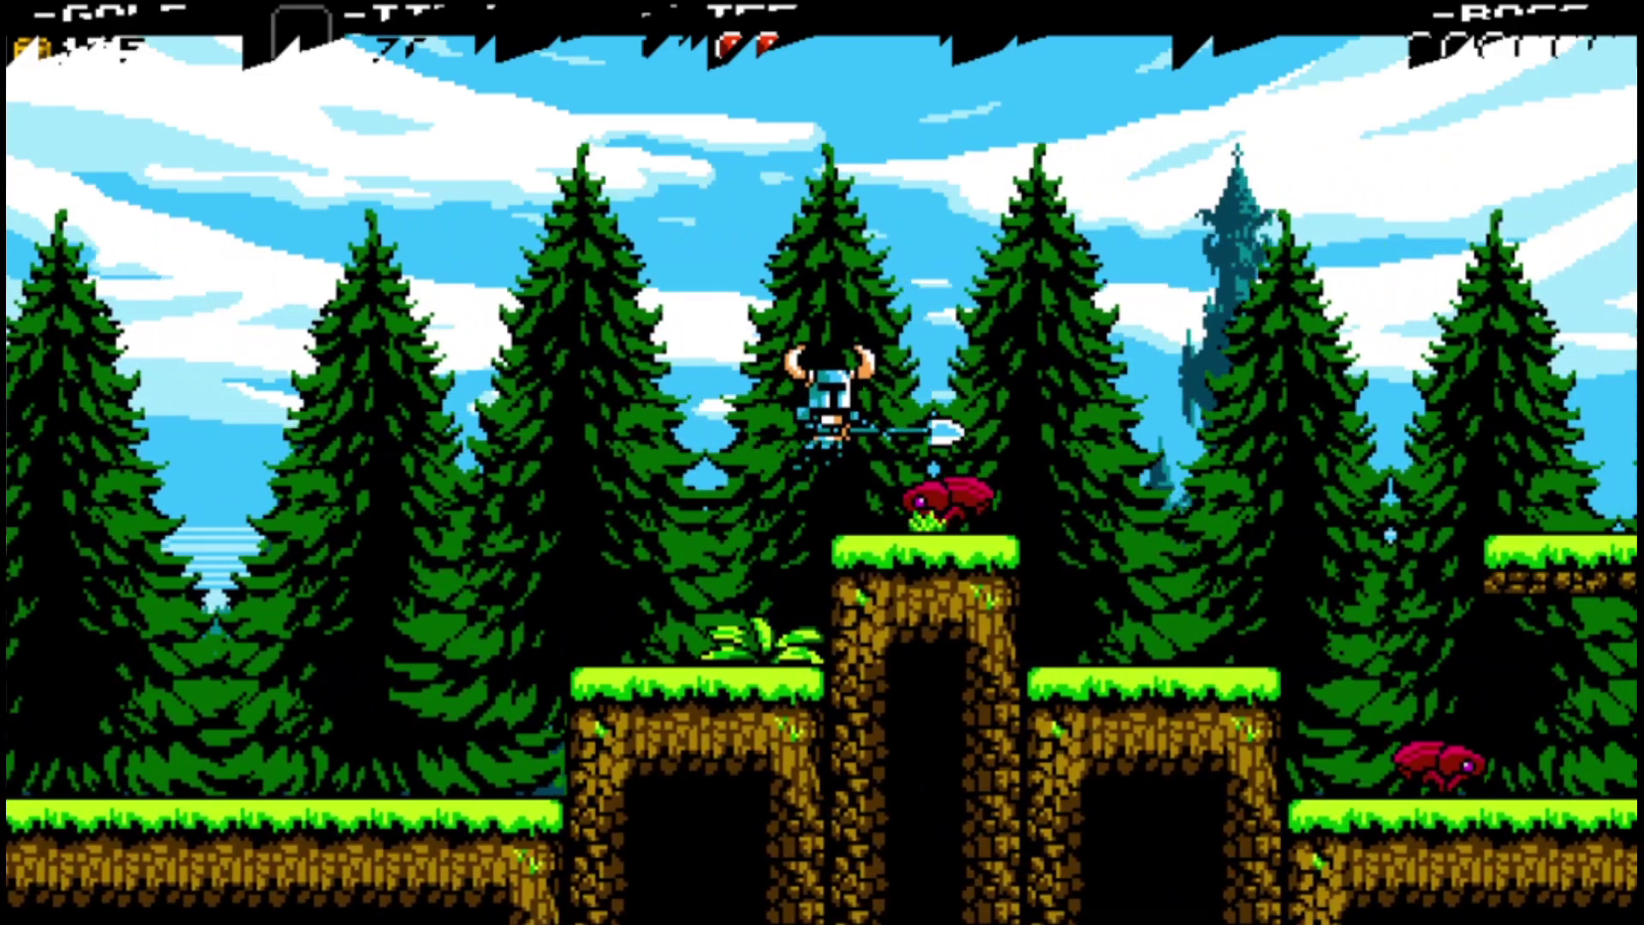
key("Right")
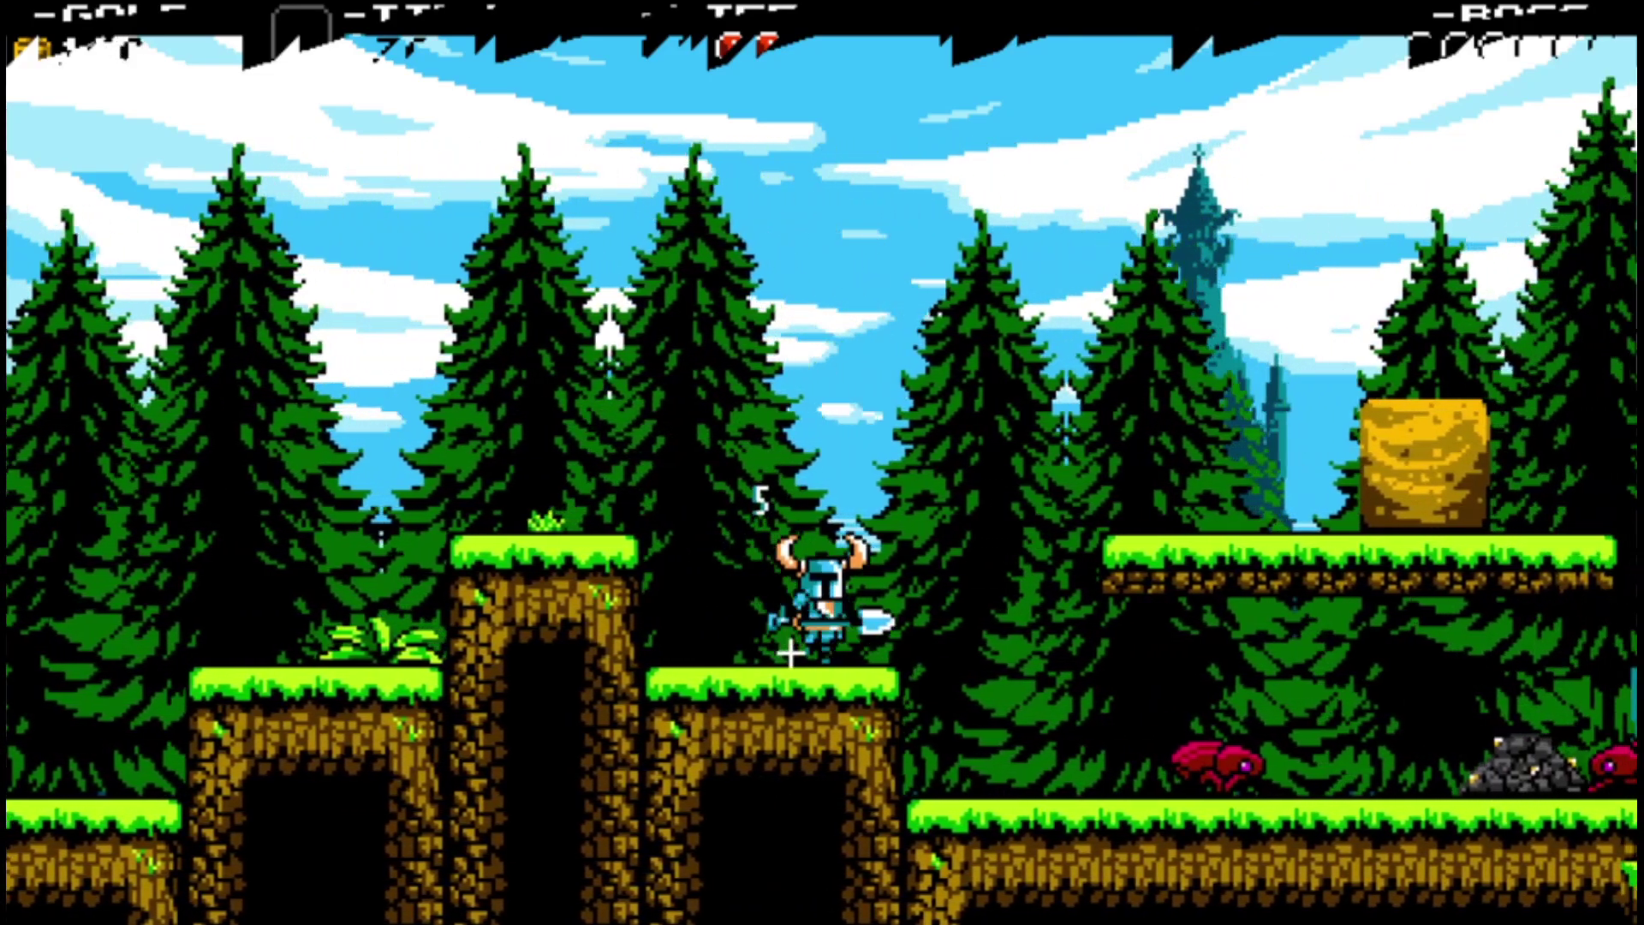
key("z")
key("Right")
key("x")
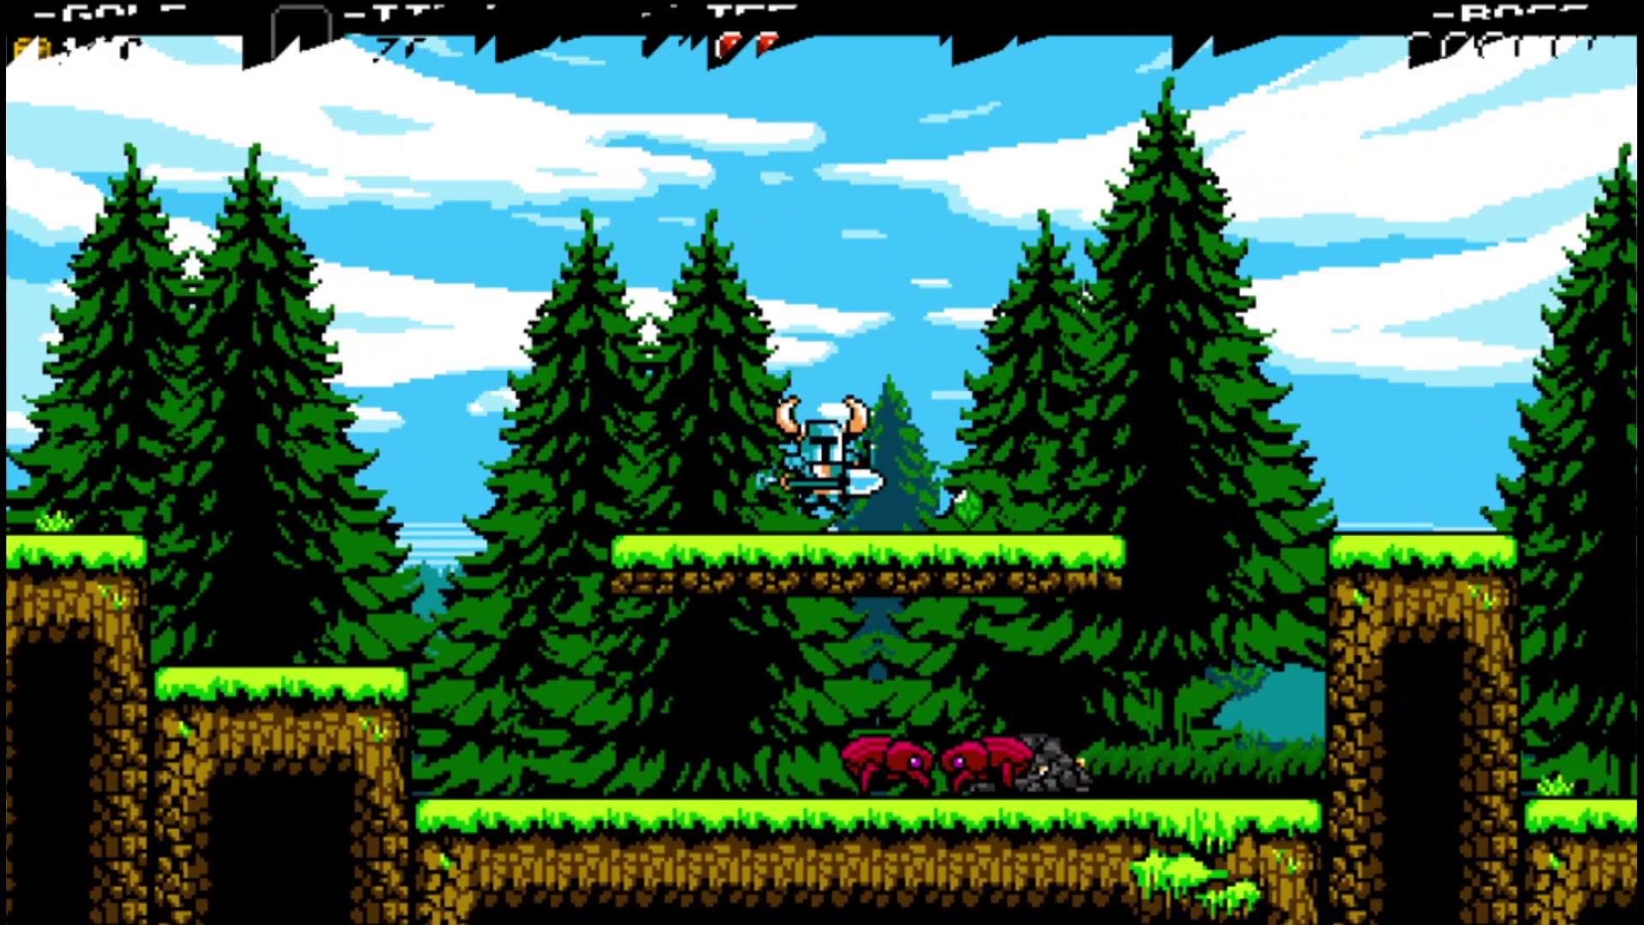
key("Right")
key("z")
key("z")
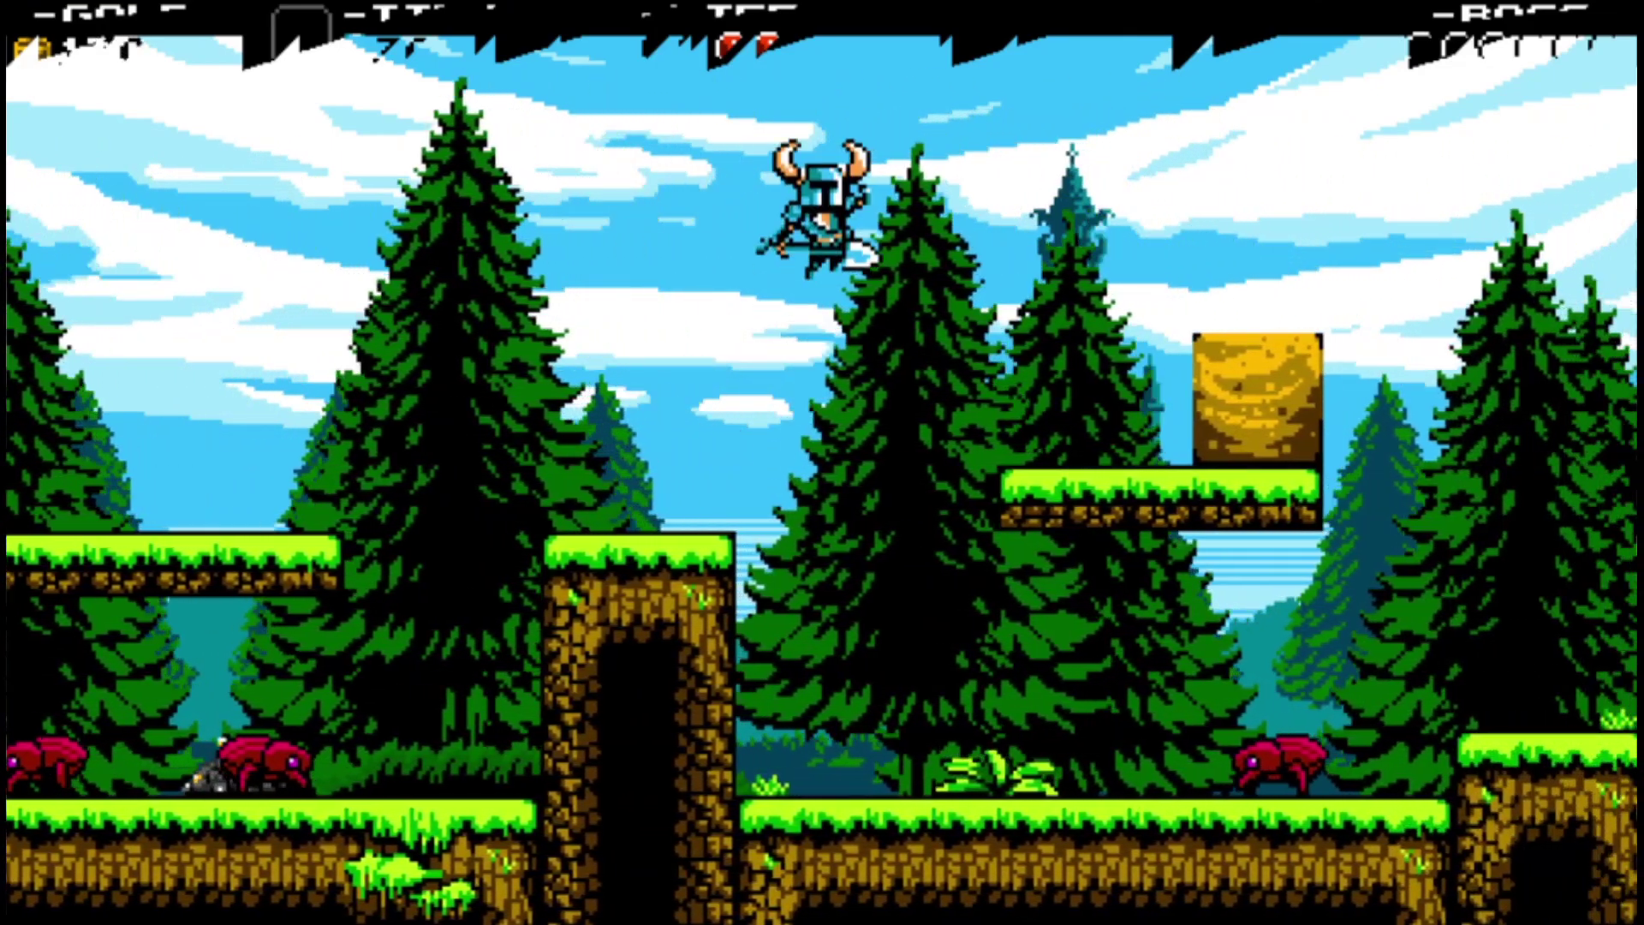
key("x")
key("Right")
key("z")
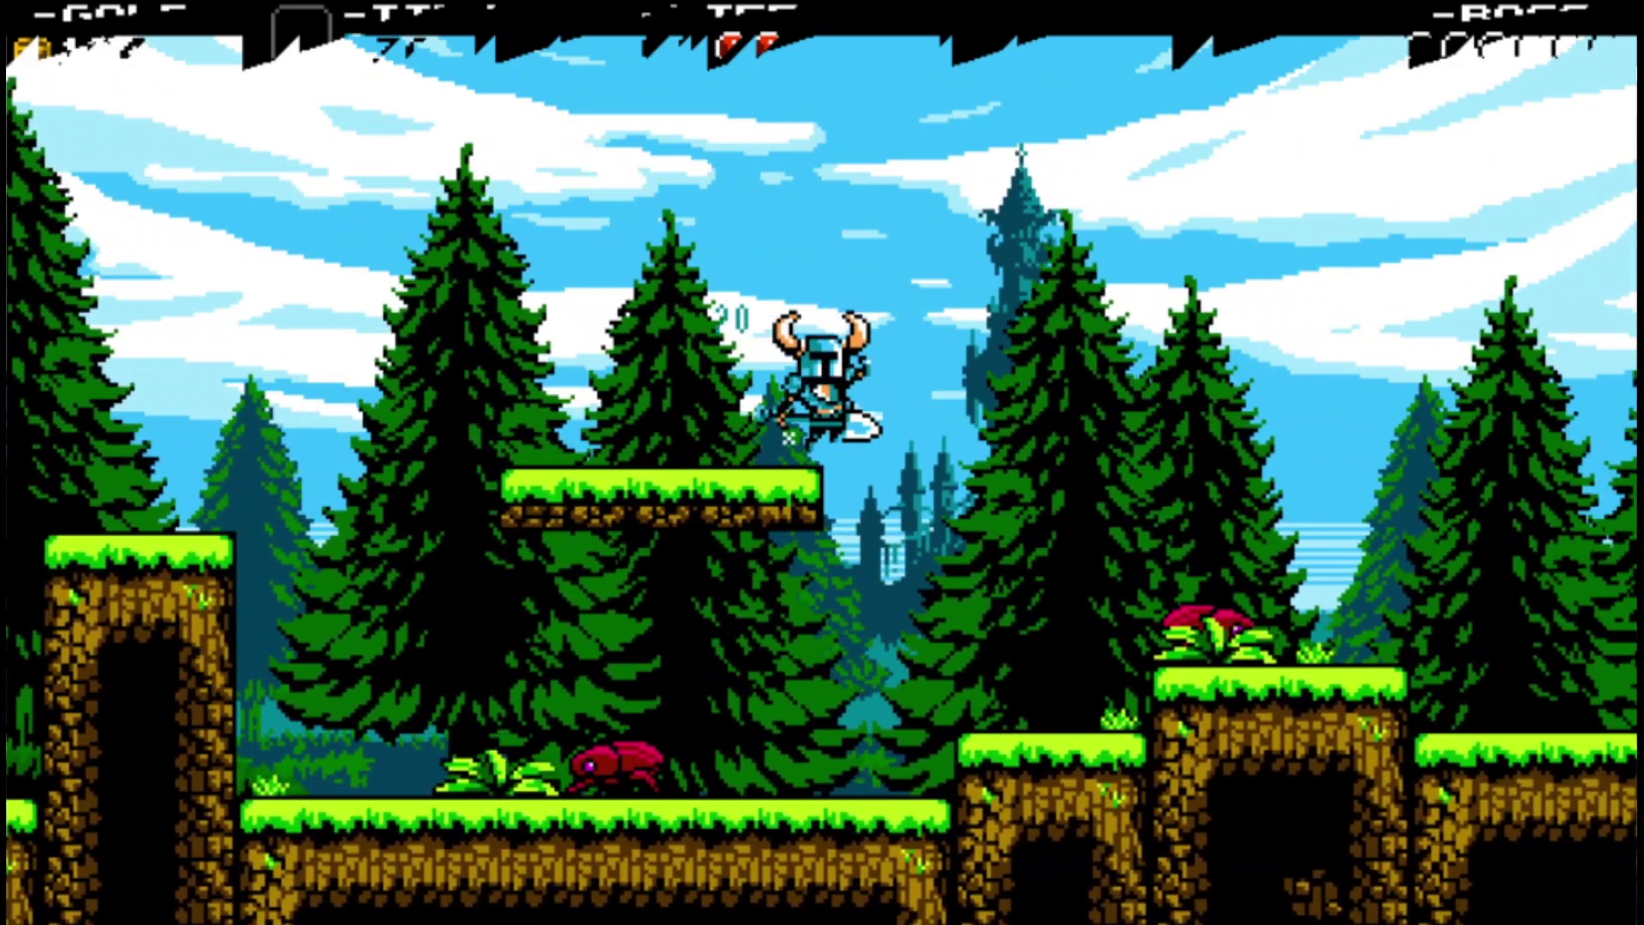
key("Right")
key("z")
key("Right")
key("z")
key("Right")
key("Right")
key("z")
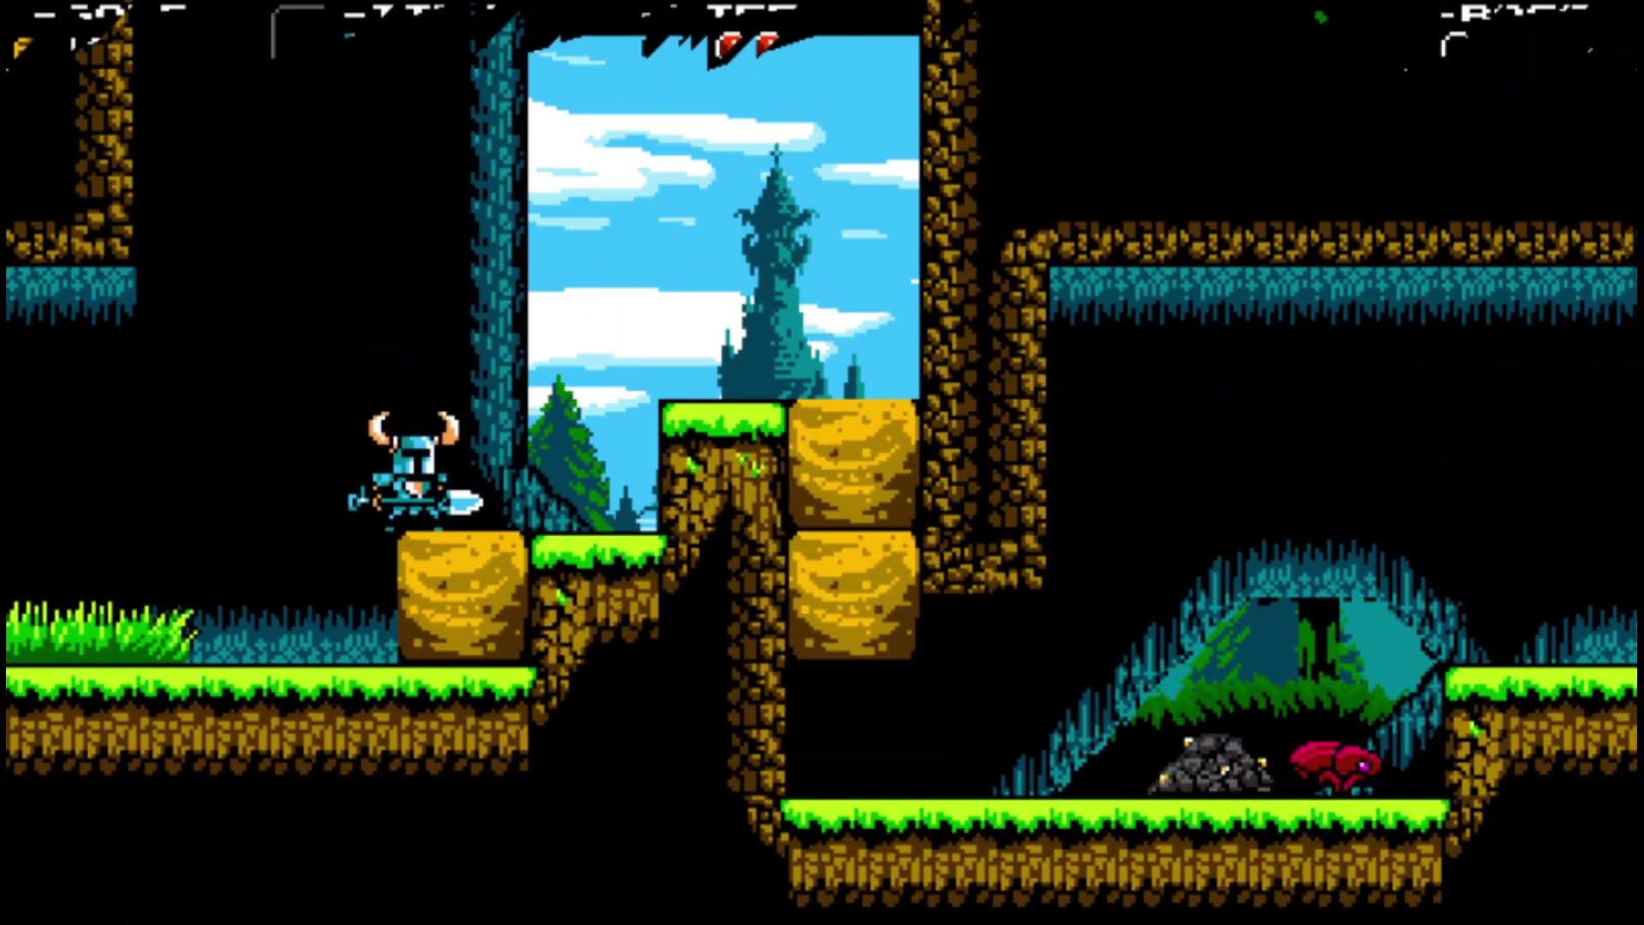
key("z")
key("Left")
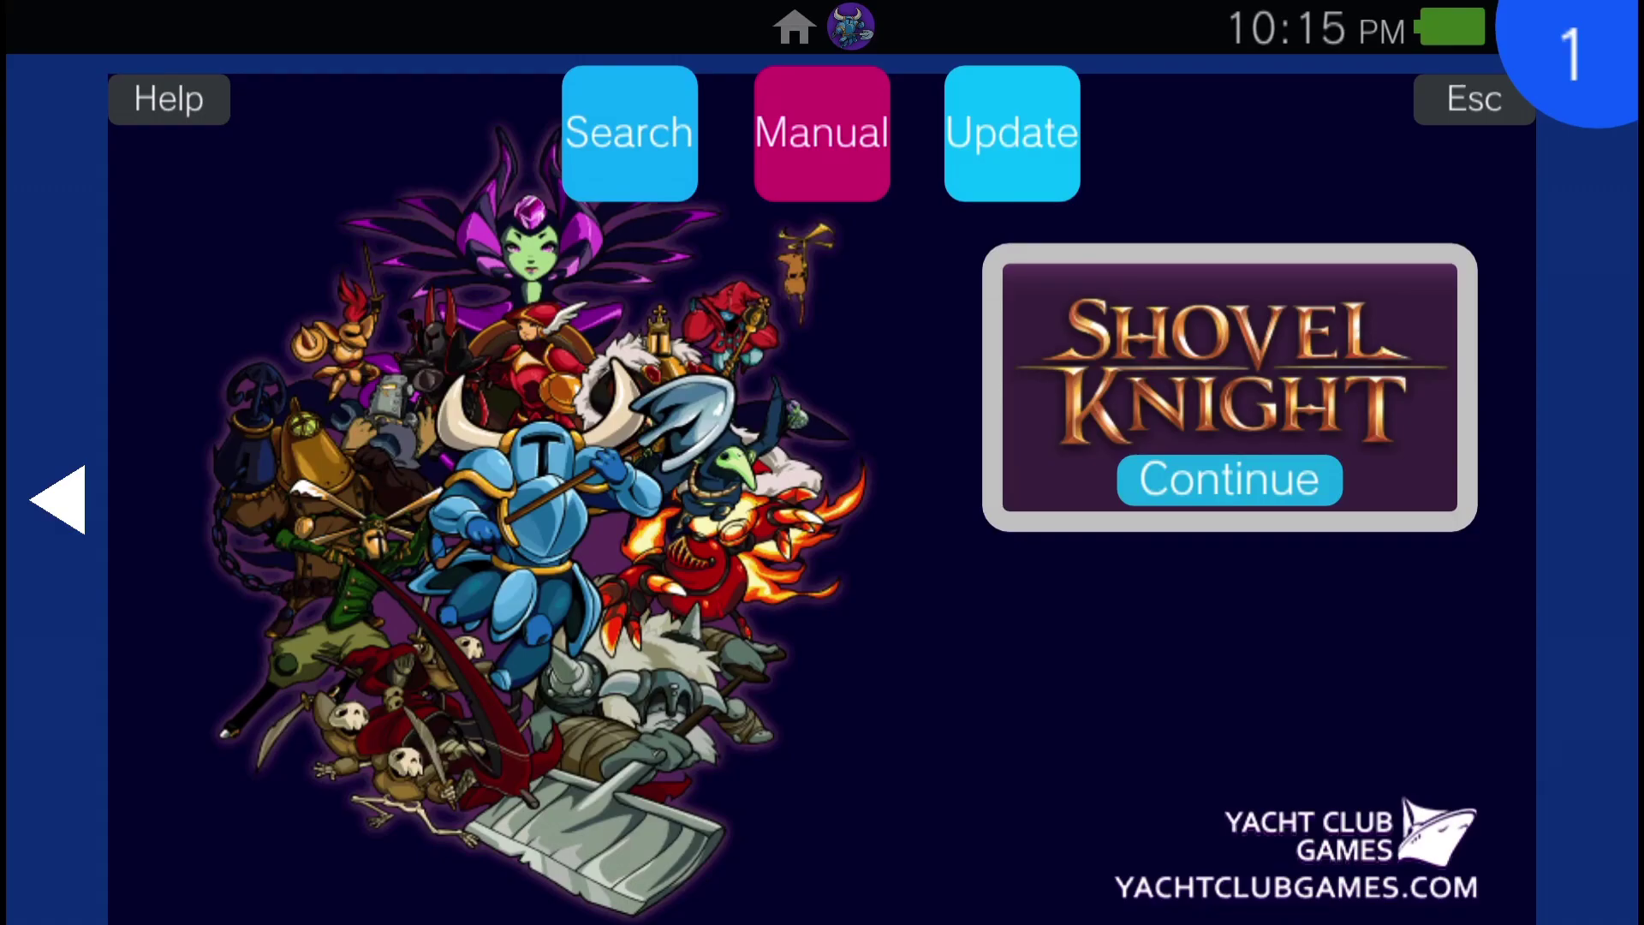